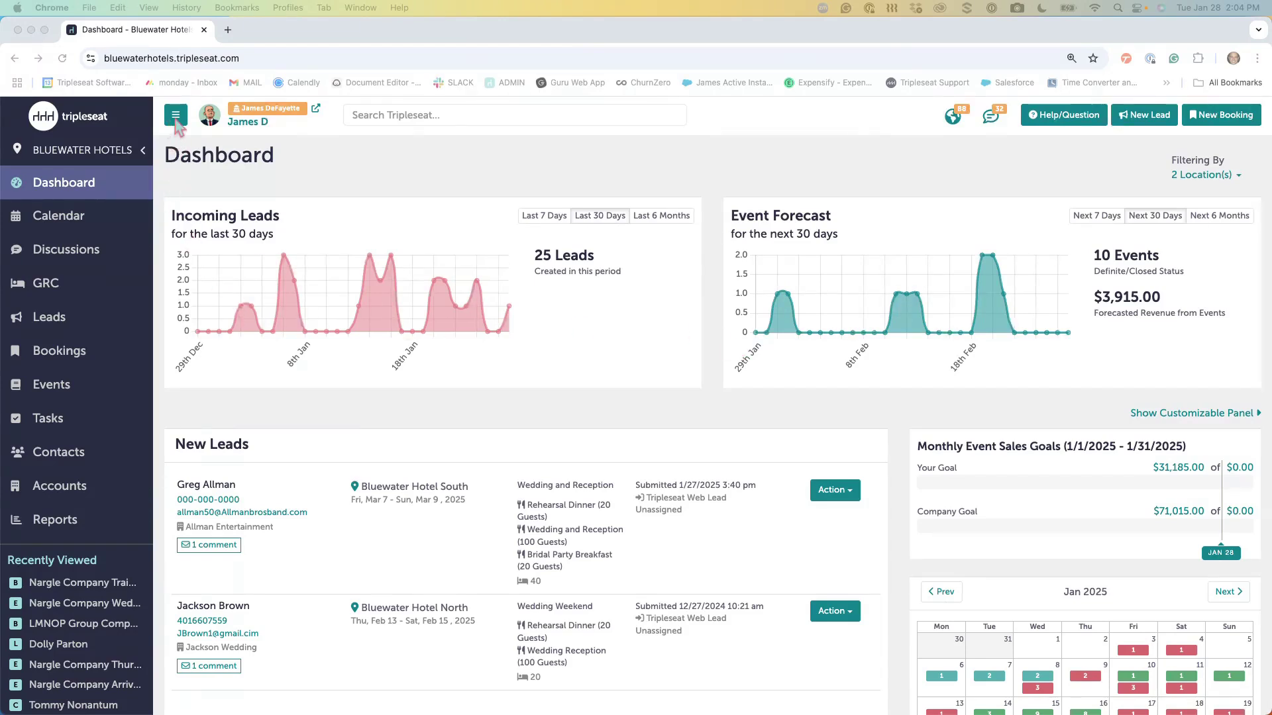
Switch the navigation sidebar between slim and full mode, and examine its lower menu entries
left_click(176, 122)
left_click(176, 117)
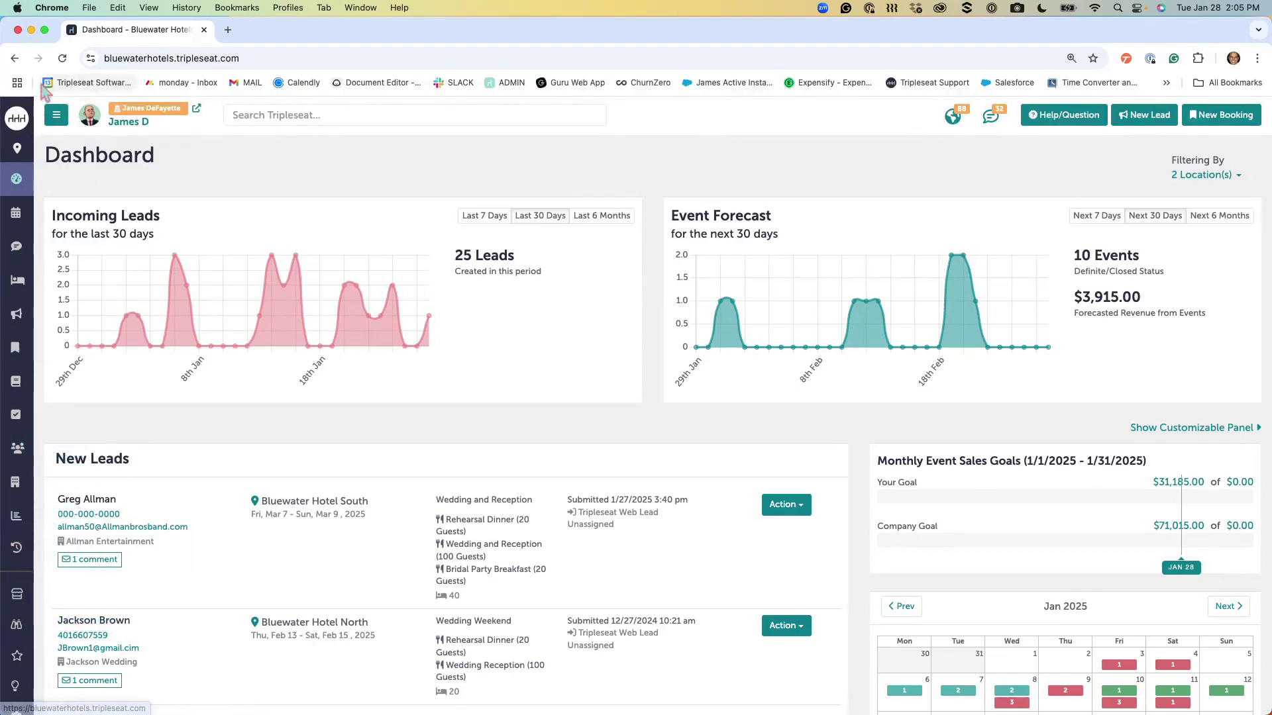
left_click(56, 120)
scroll(60, 331, "down", 5)
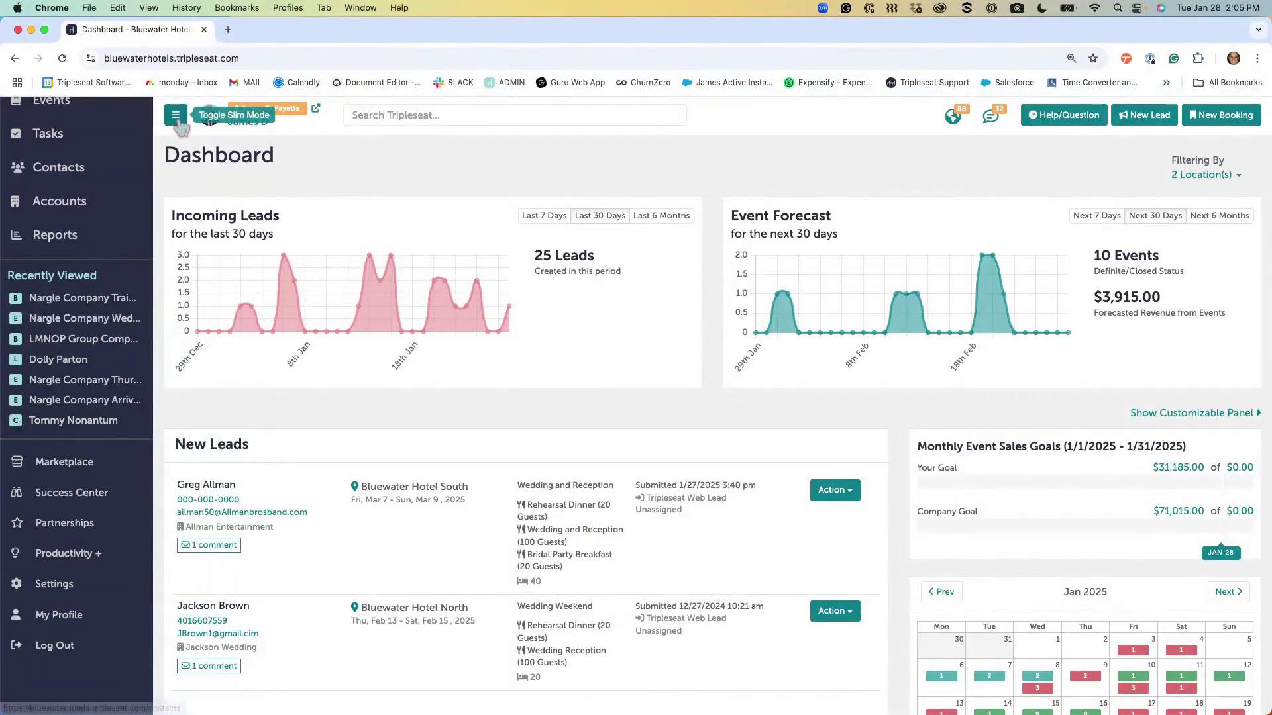
left_click(179, 122)
Open the user profile and examine the personal information, multifactor authentication and access preference settings
left_click(136, 123)
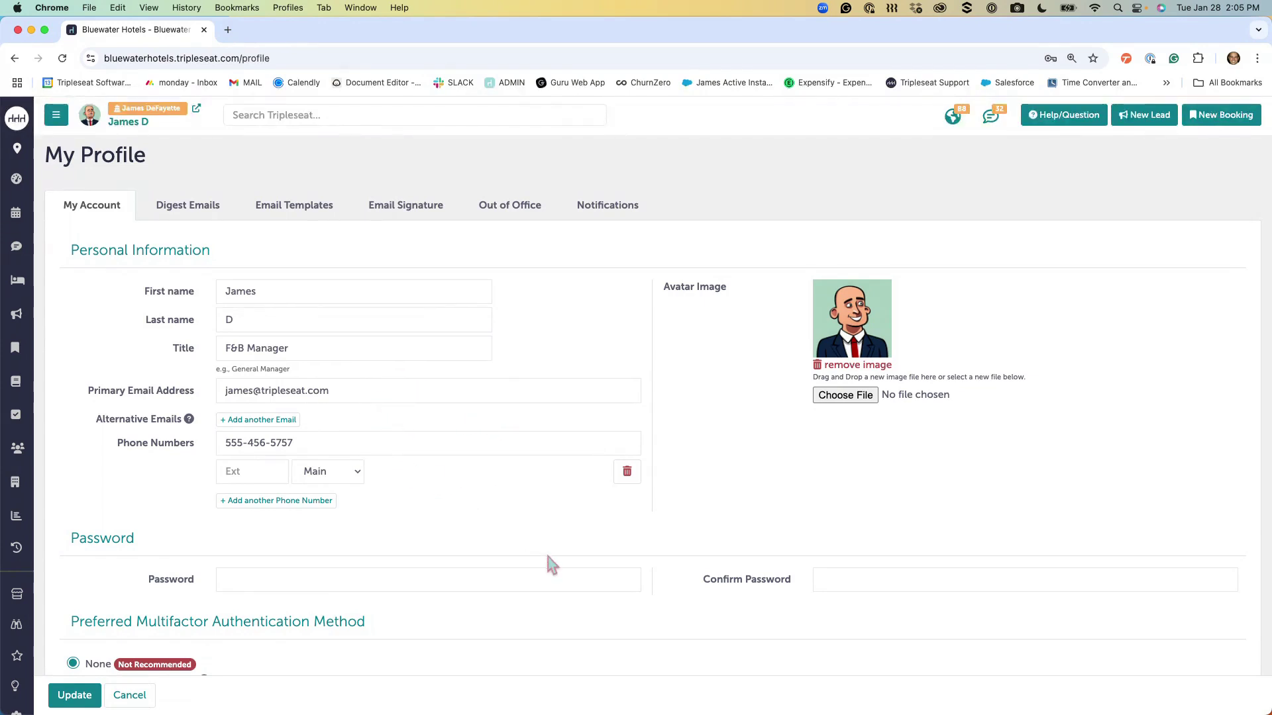
scroll(548, 563, "down", 3)
scroll(550, 564, "down", 2)
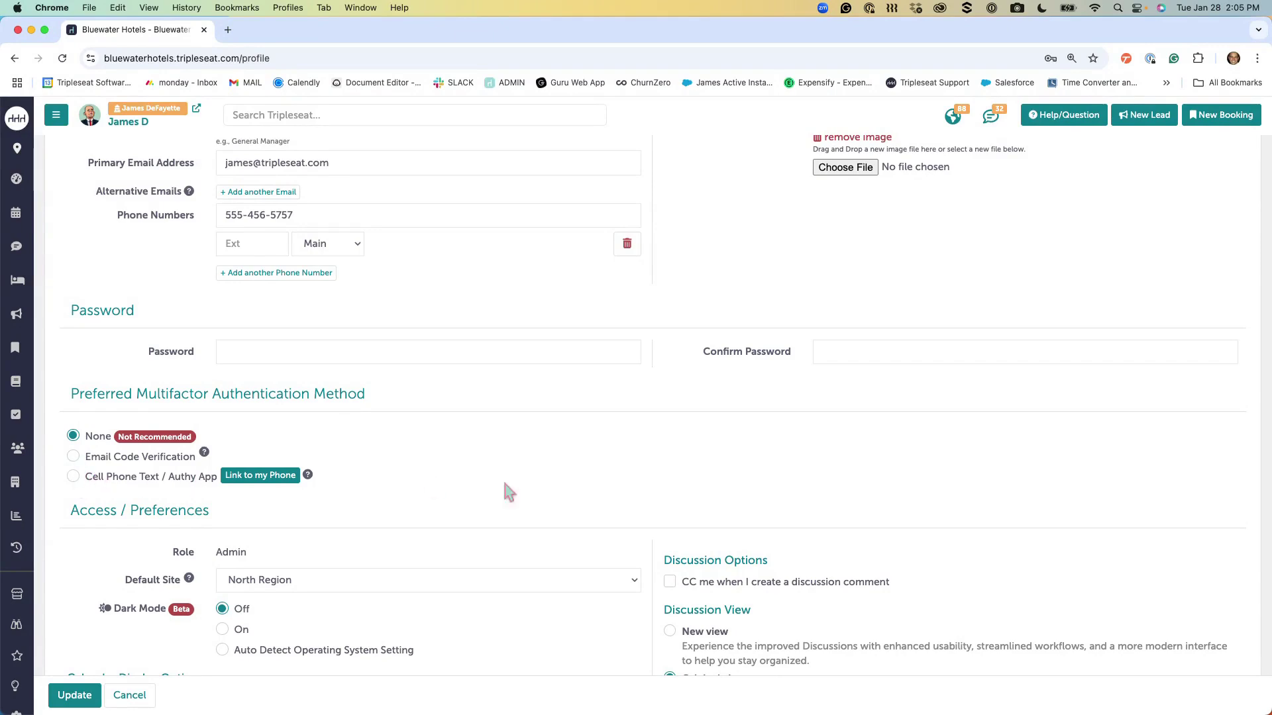
scroll(659, 511, "down", 3)
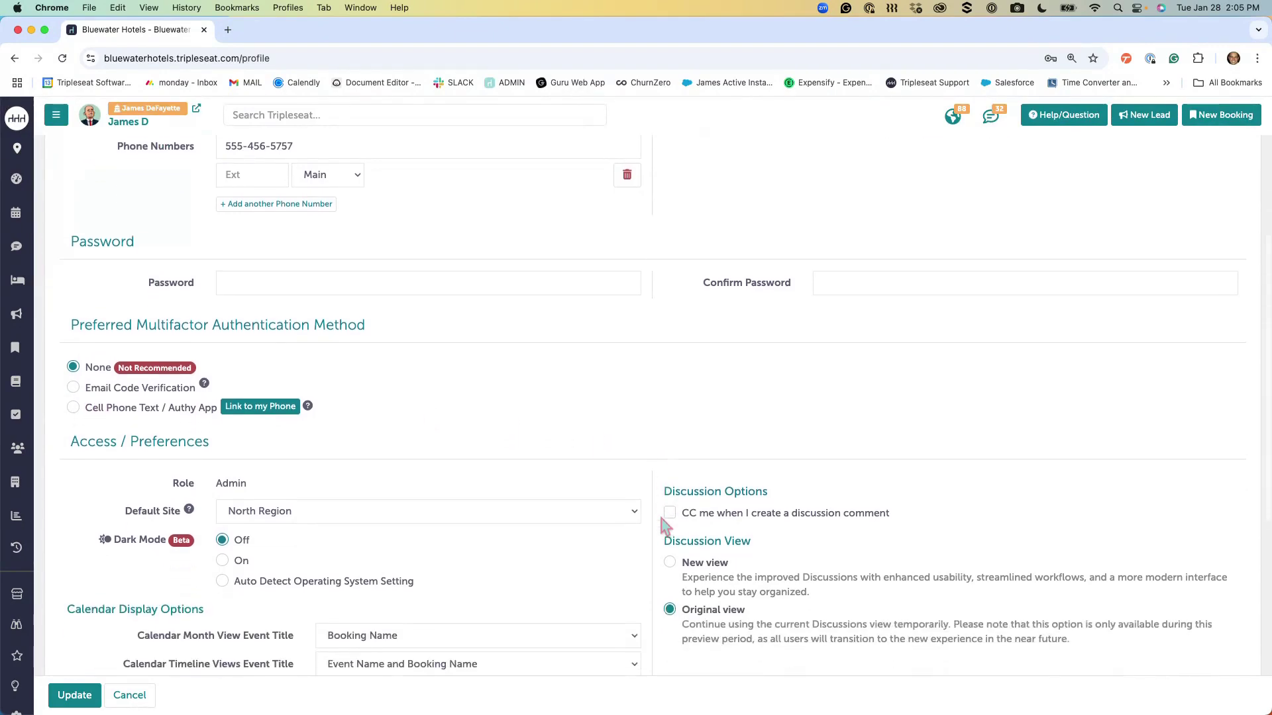
scroll(665, 527, "down", 4)
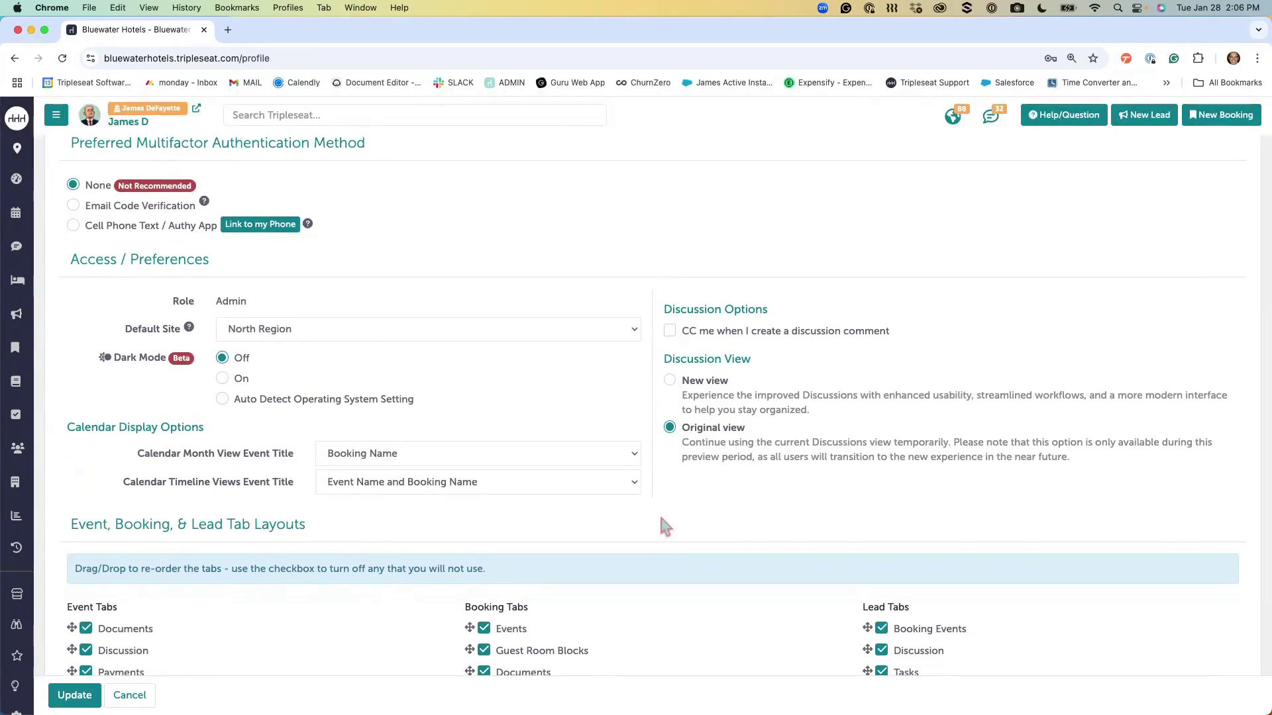
Examine the title choices for calendar month view events and the event, booking and lead tab layouts
left_click(630, 459)
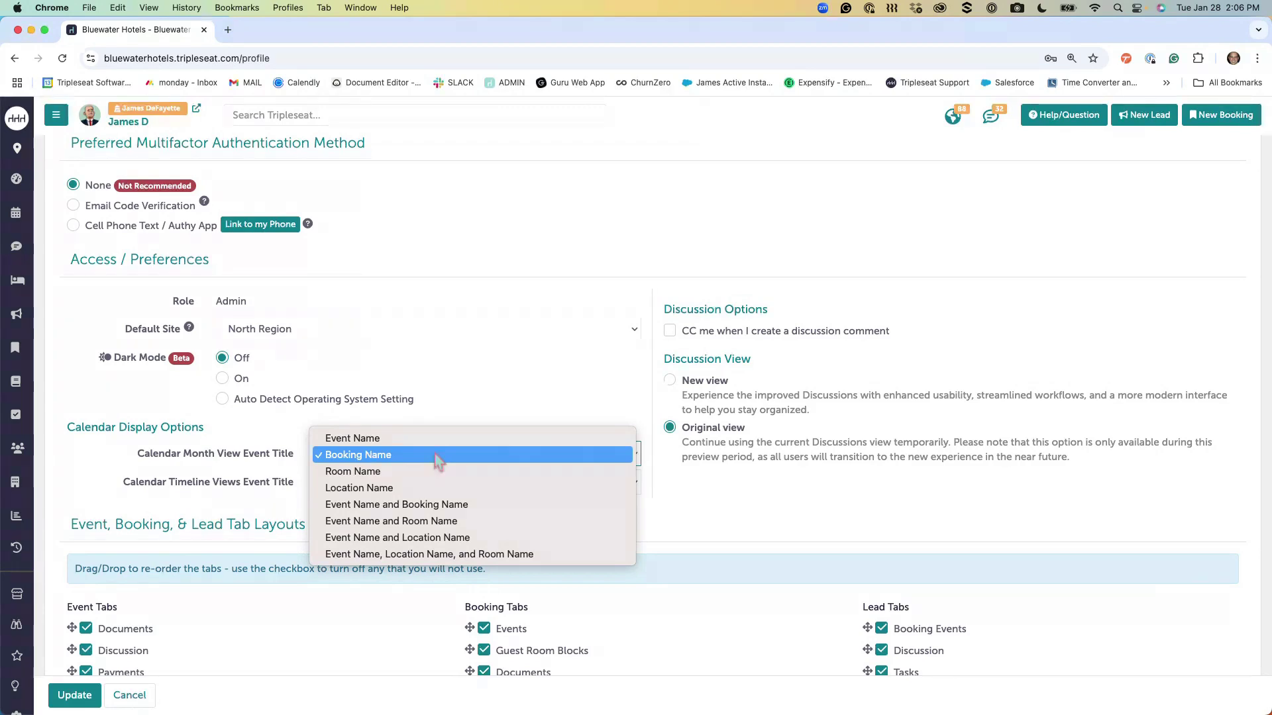
left_click(755, 488)
scroll(781, 606, "down", 5)
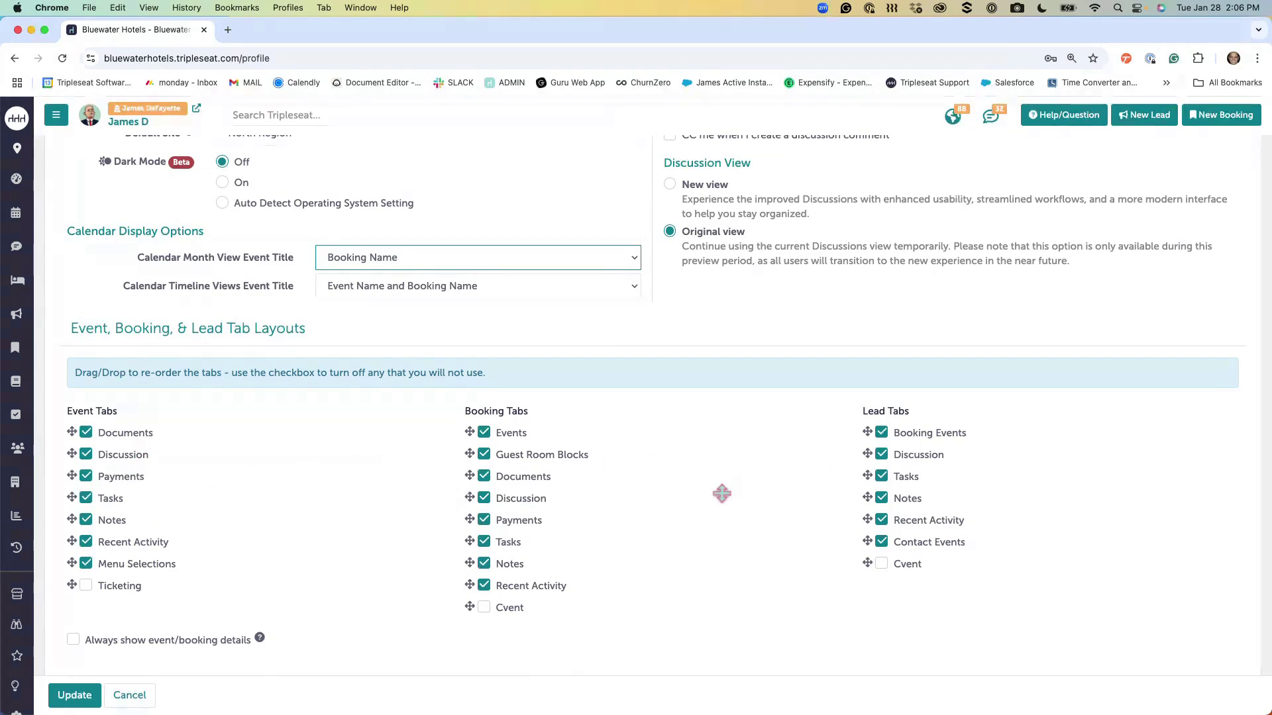
scroll(721, 493, "up", 10)
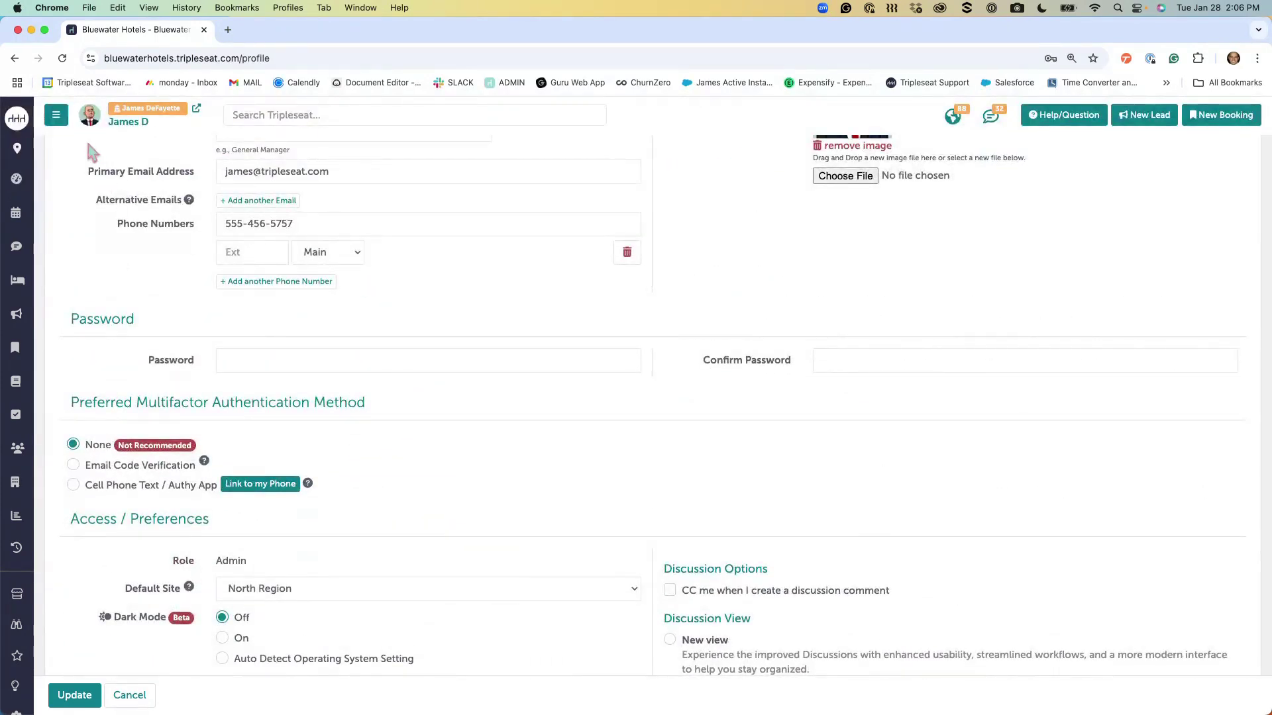
Open the recently viewed Nargle Company Training booking and view its events, guest rooms and booking documents
left_click(56, 115)
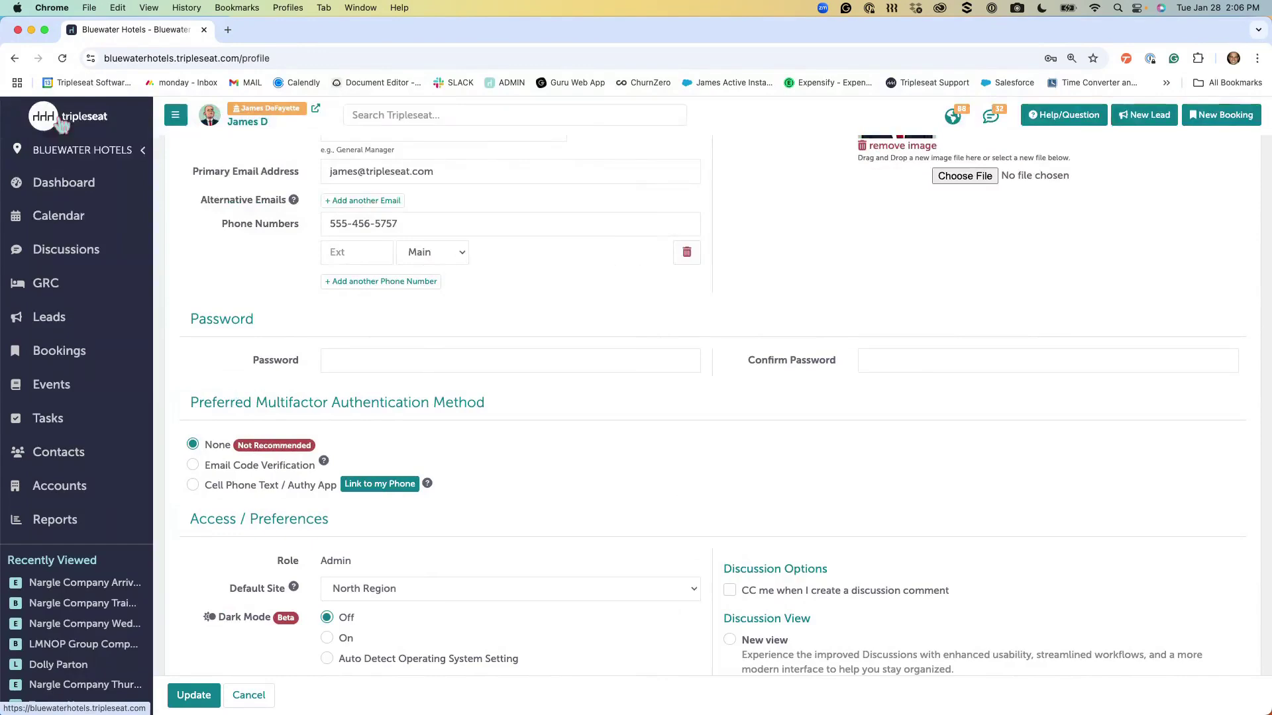
left_click(103, 602)
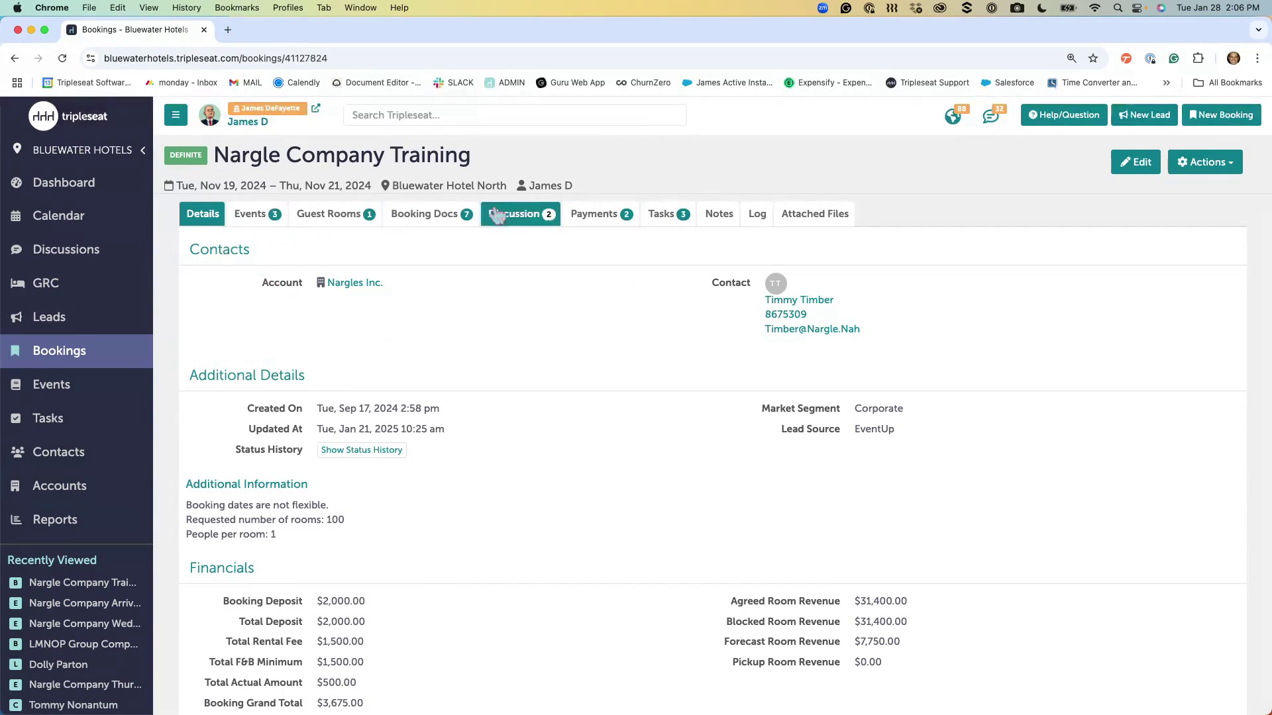
left_click(246, 216)
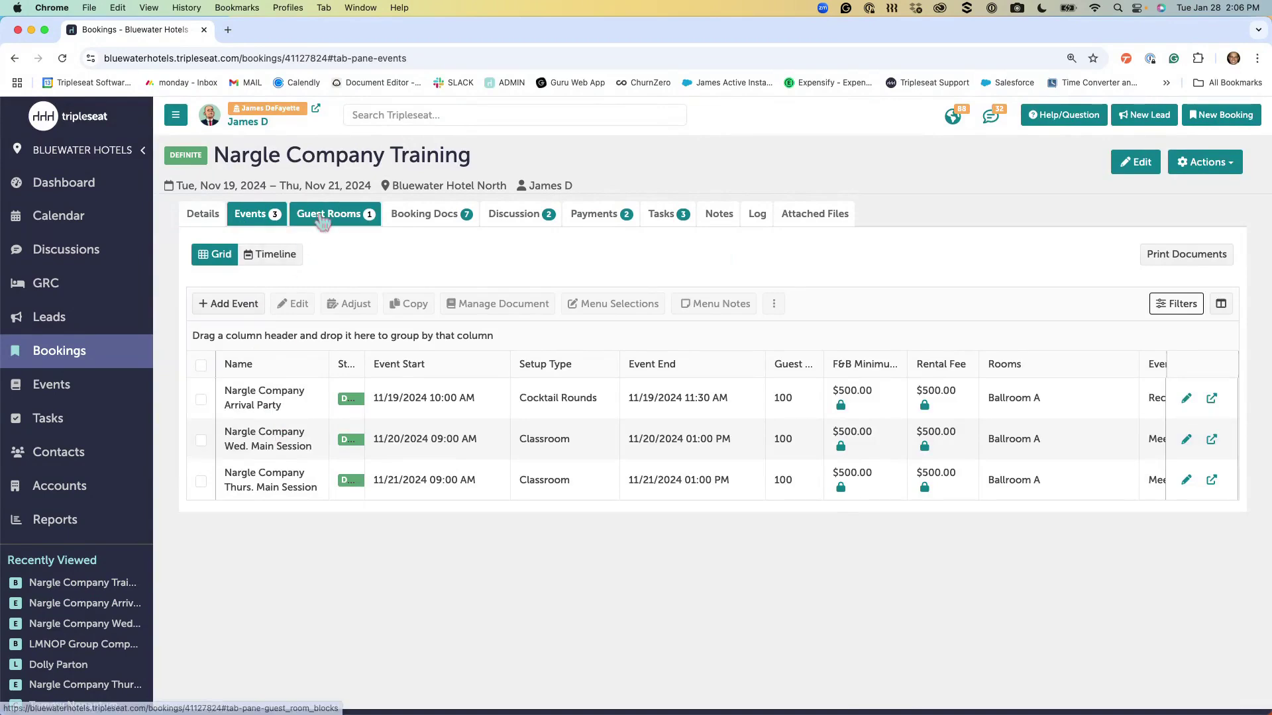
left_click(321, 217)
left_click(422, 221)
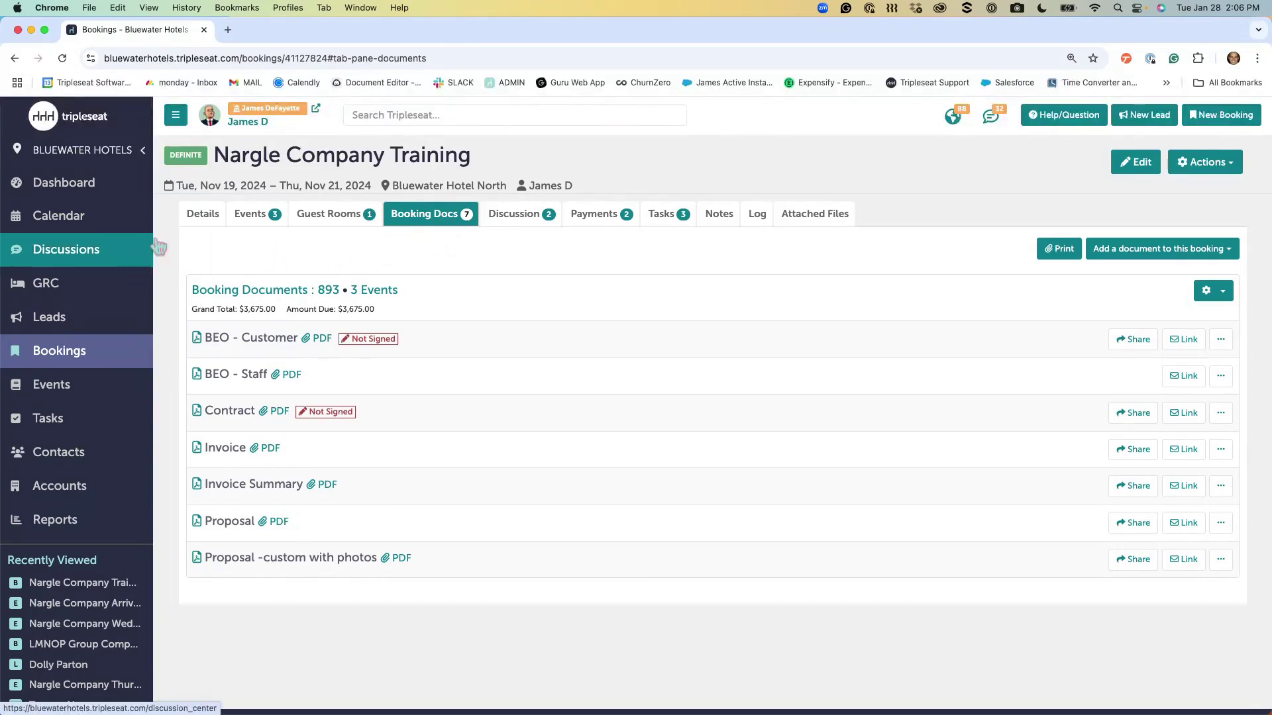
Collapse the navigation sidebar and return to the user profile to examine the event, booking and lead tab layouts
left_click(179, 119)
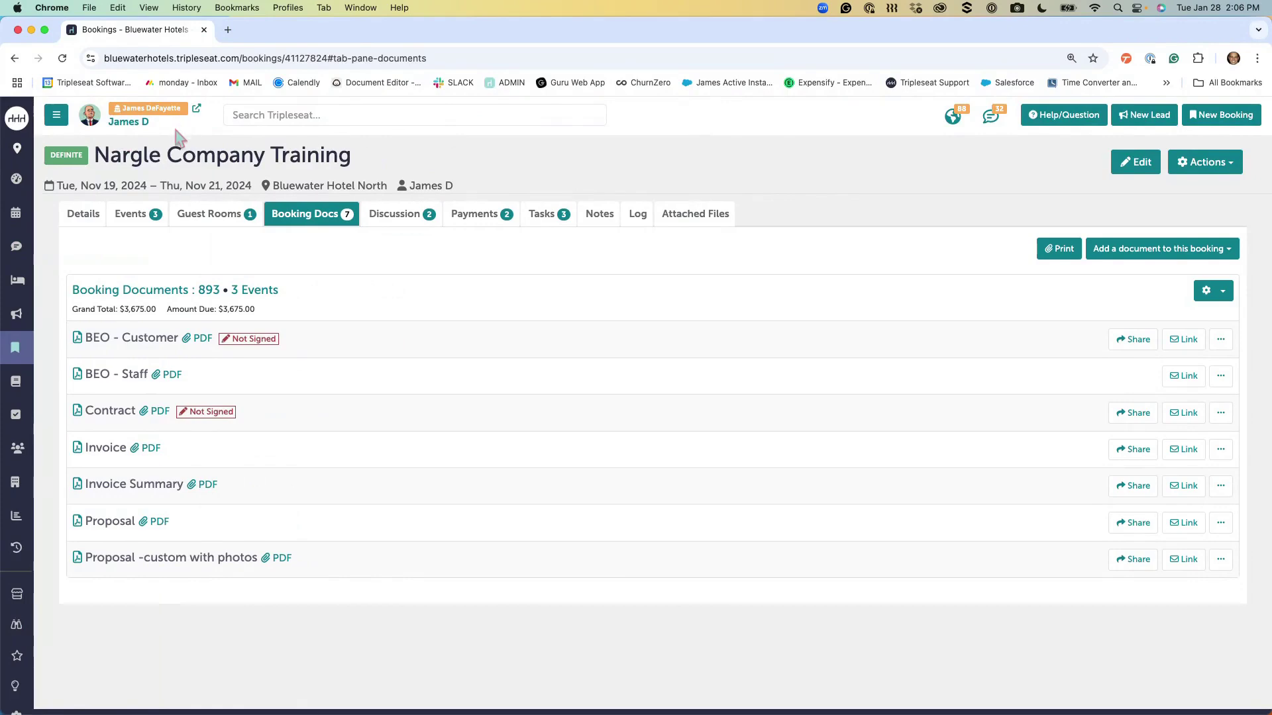
left_click(143, 125)
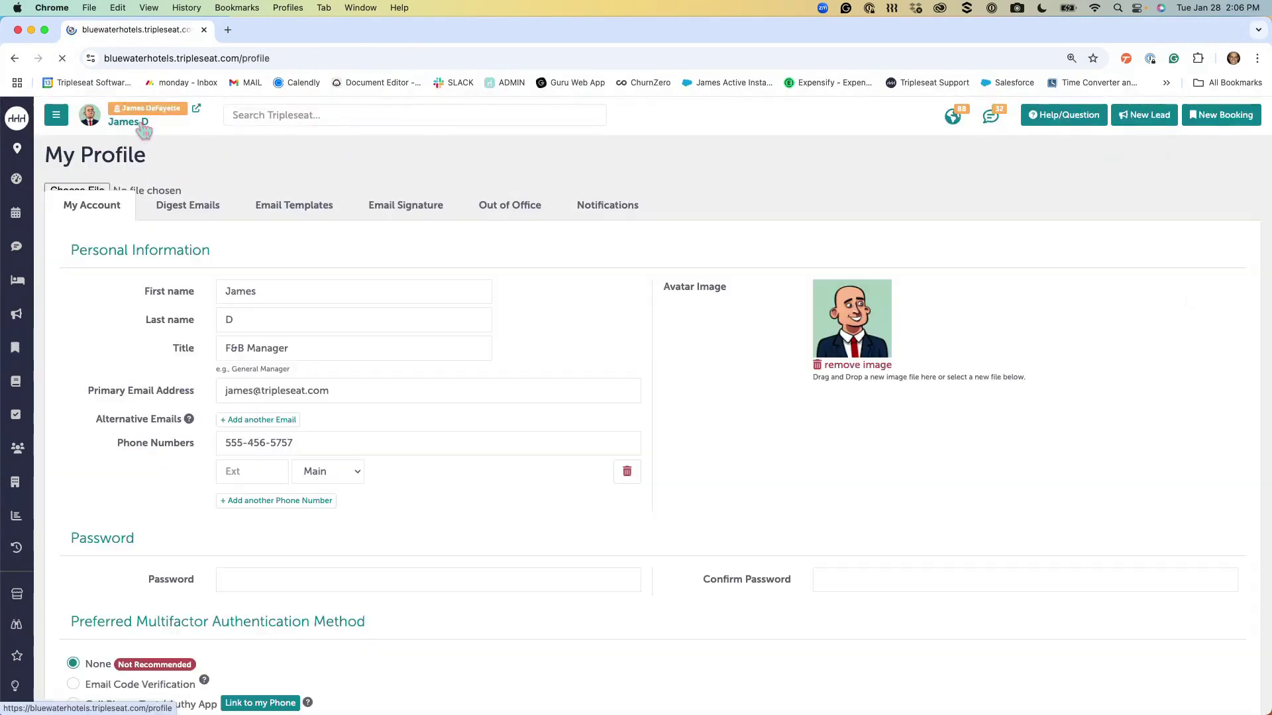
scroll(411, 510, "down", 10)
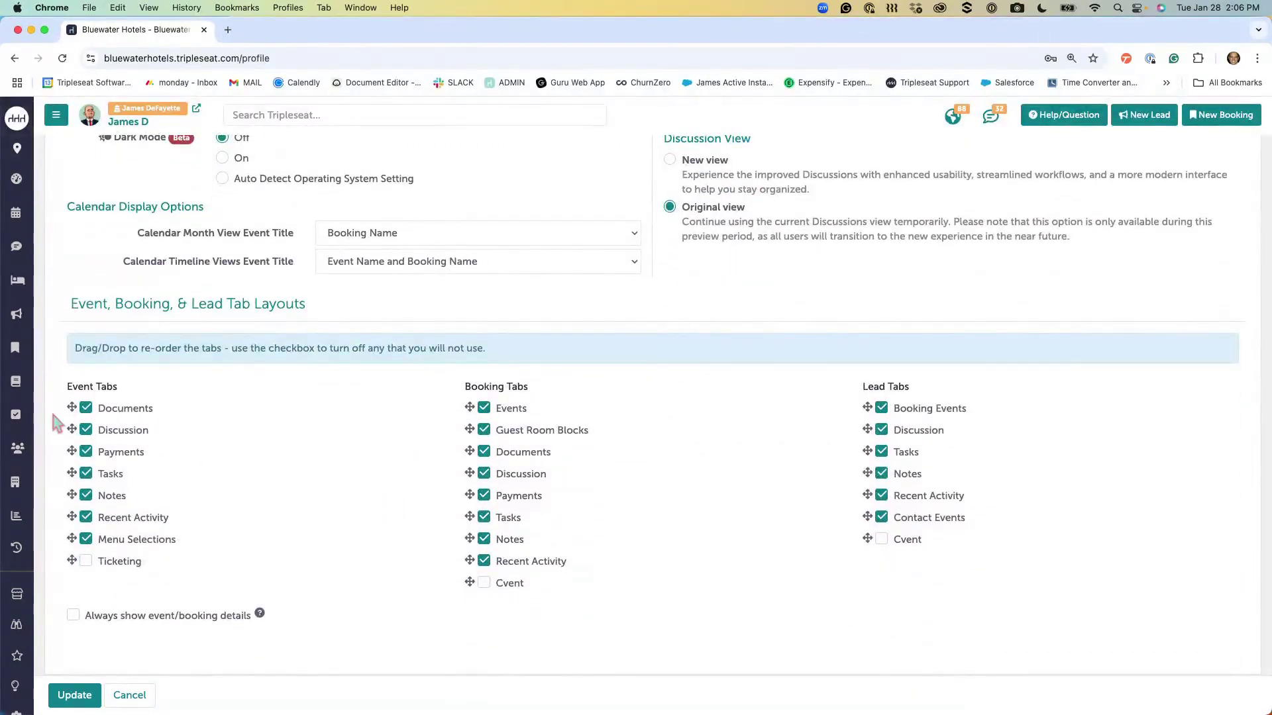
mouse_move(71, 408)
left_mouse_down()
mouse_move(71, 462)
mouse_move(71, 407)
left_mouse_up()
scroll(596, 517, "up", 10)
scroll(596, 520, "up", 3)
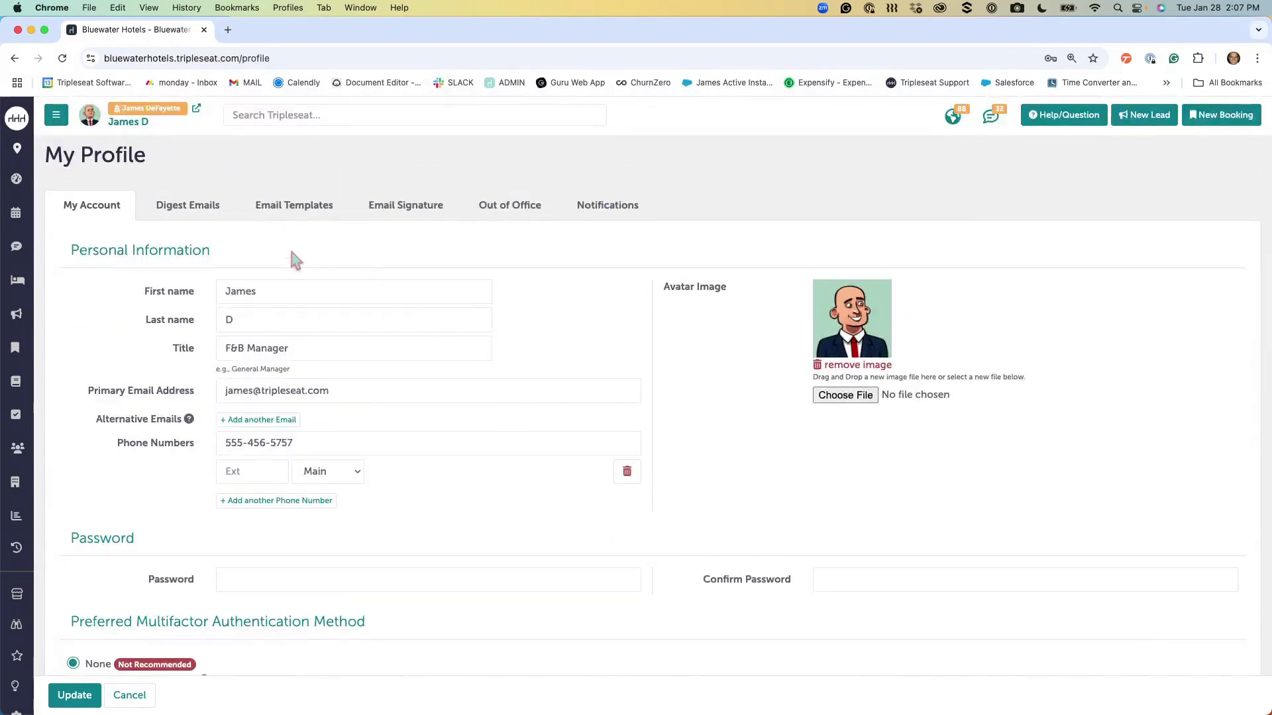
Open the digest email settings of the profile and include bookings in the daily digest
left_click(207, 210)
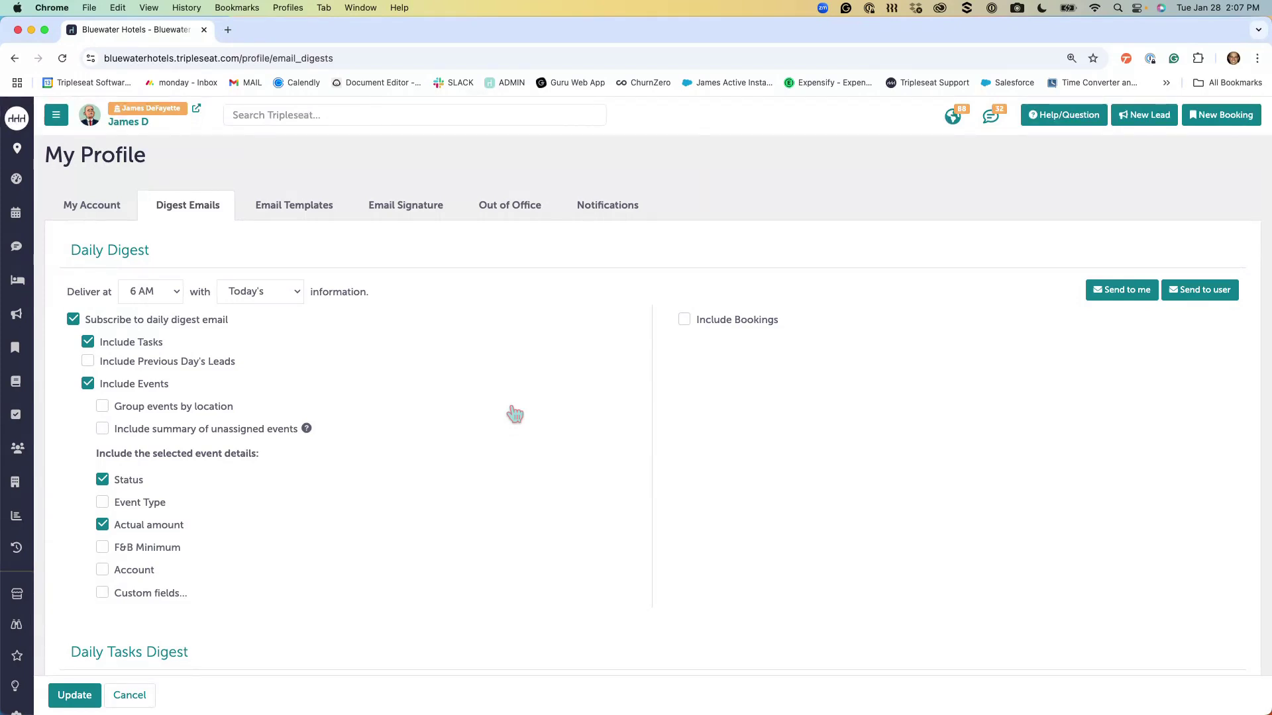
scroll(515, 413, "down", 3)
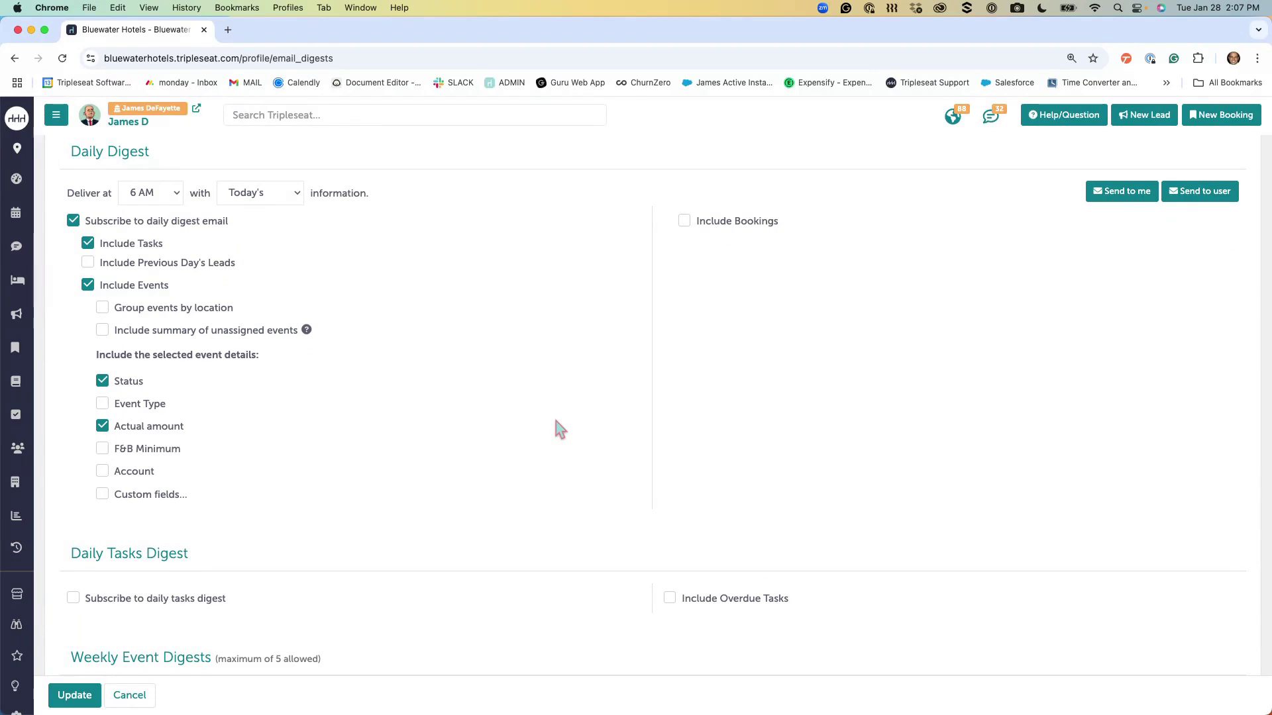
scroll(555, 427, "down", 3)
scroll(636, 416, "up", 5)
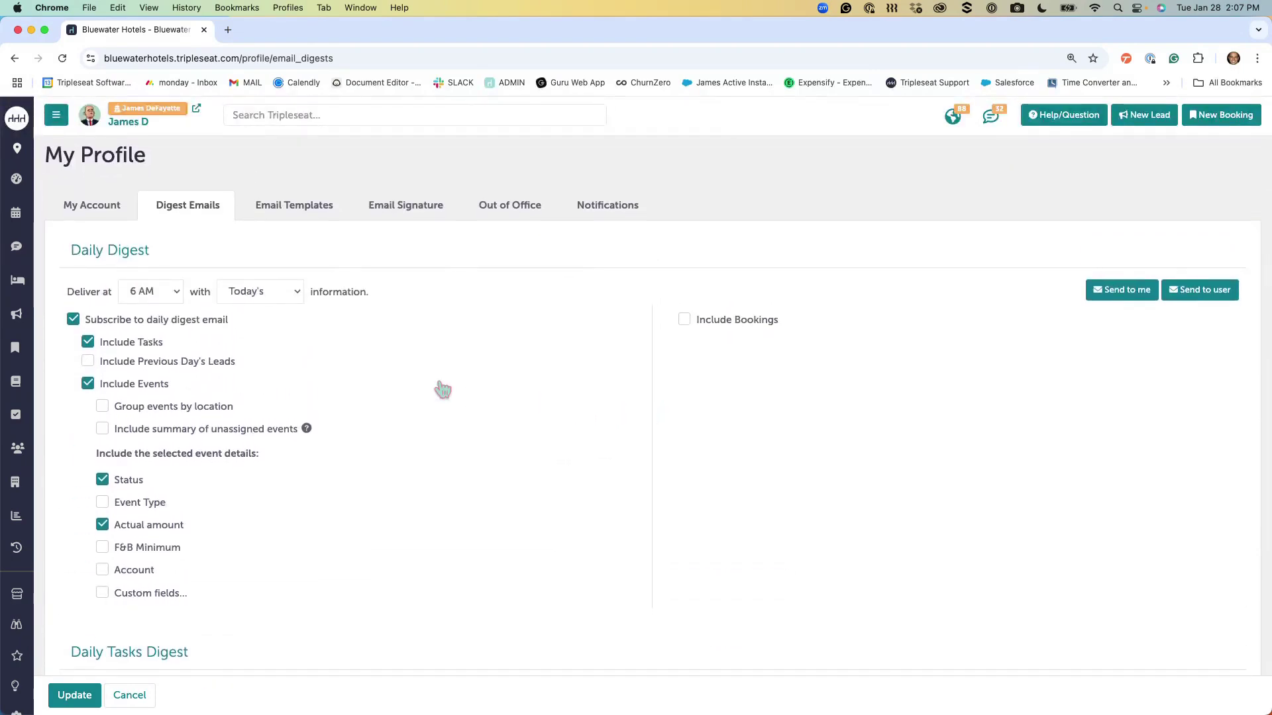
left_click(684, 321)
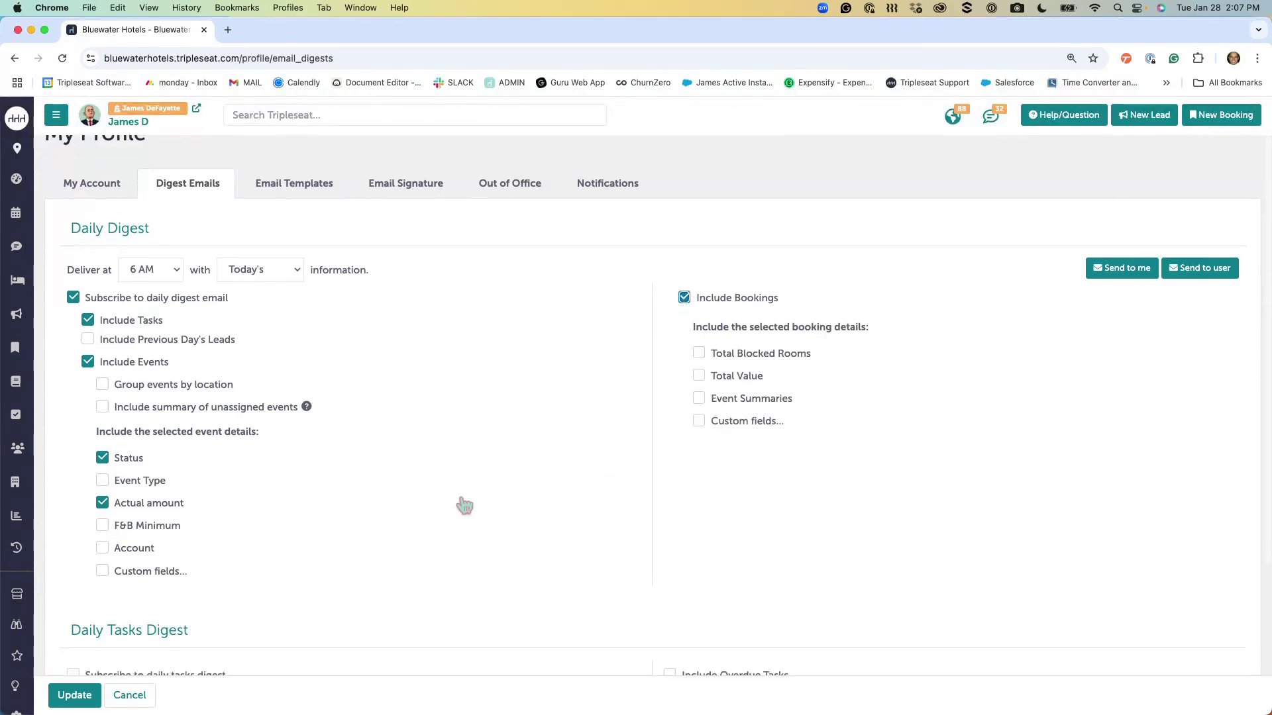
Subscribe to the daily tasks digest
scroll(463, 503, "down", 3)
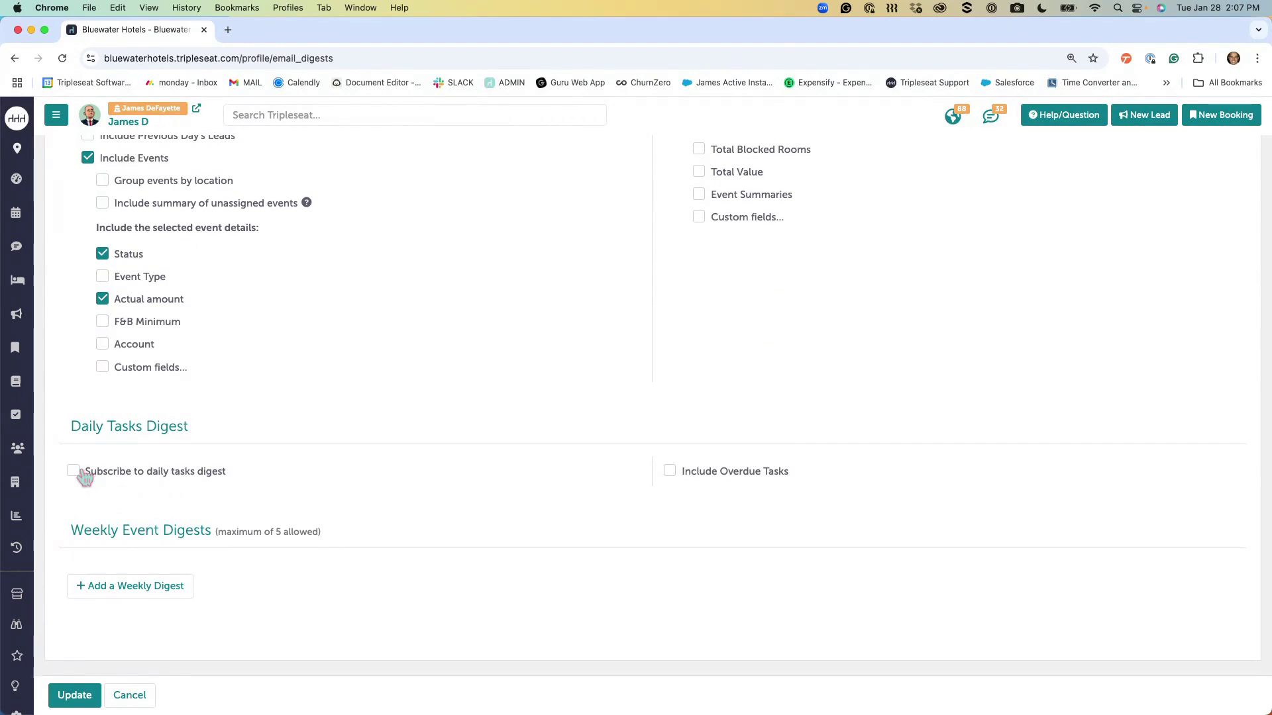
left_click(74, 470)
scroll(443, 519, "down", 2)
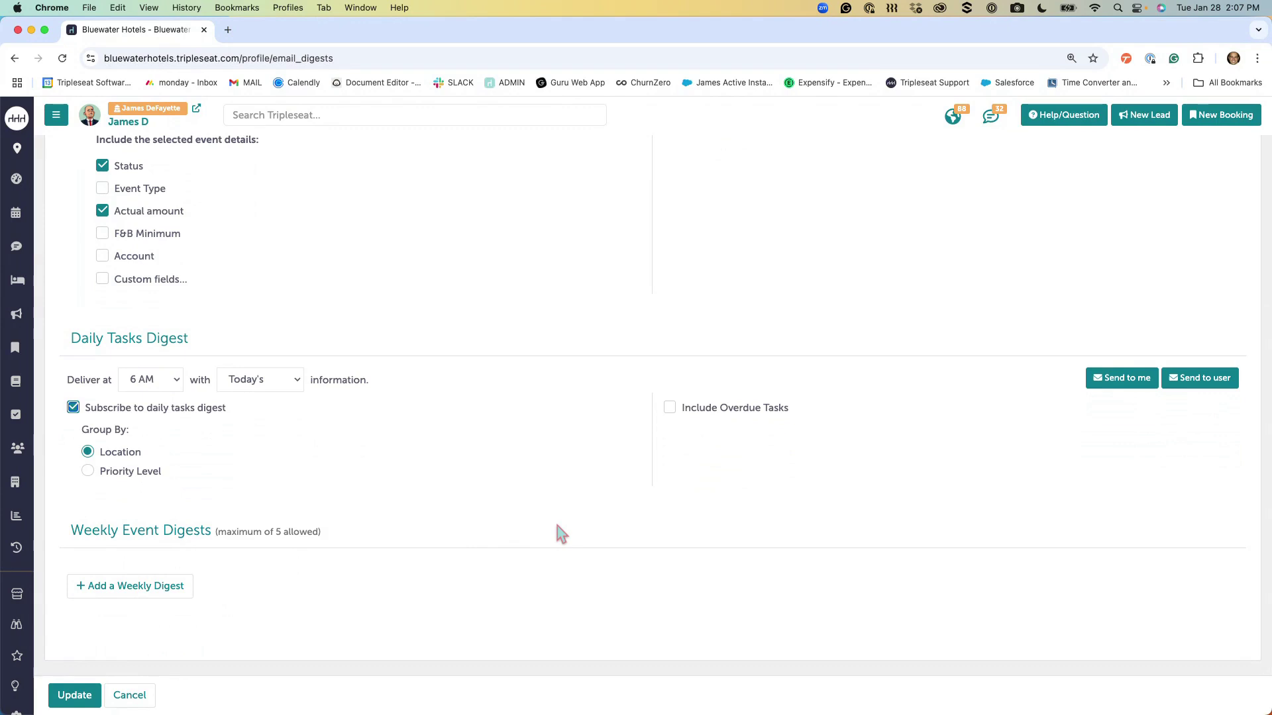
scroll(558, 526, "up", 5)
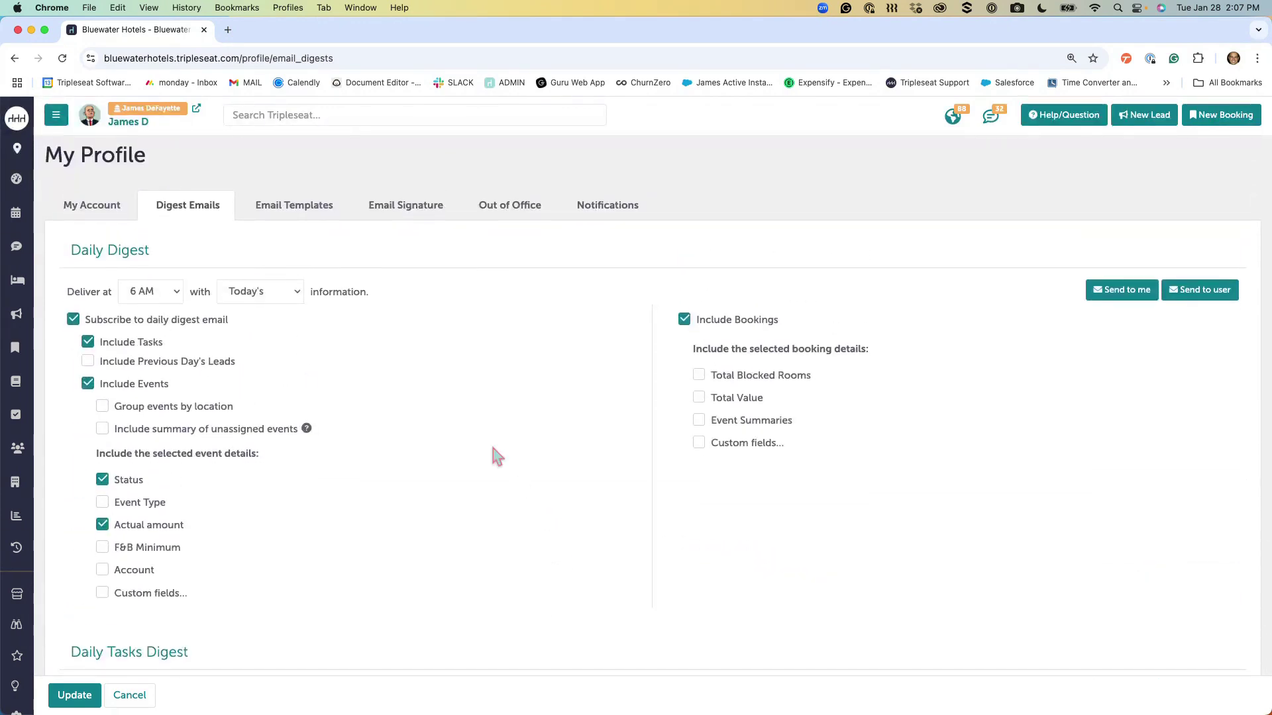
View the profile's email templates and the blank form for a new event email template, leaving it without saving
left_click(305, 210)
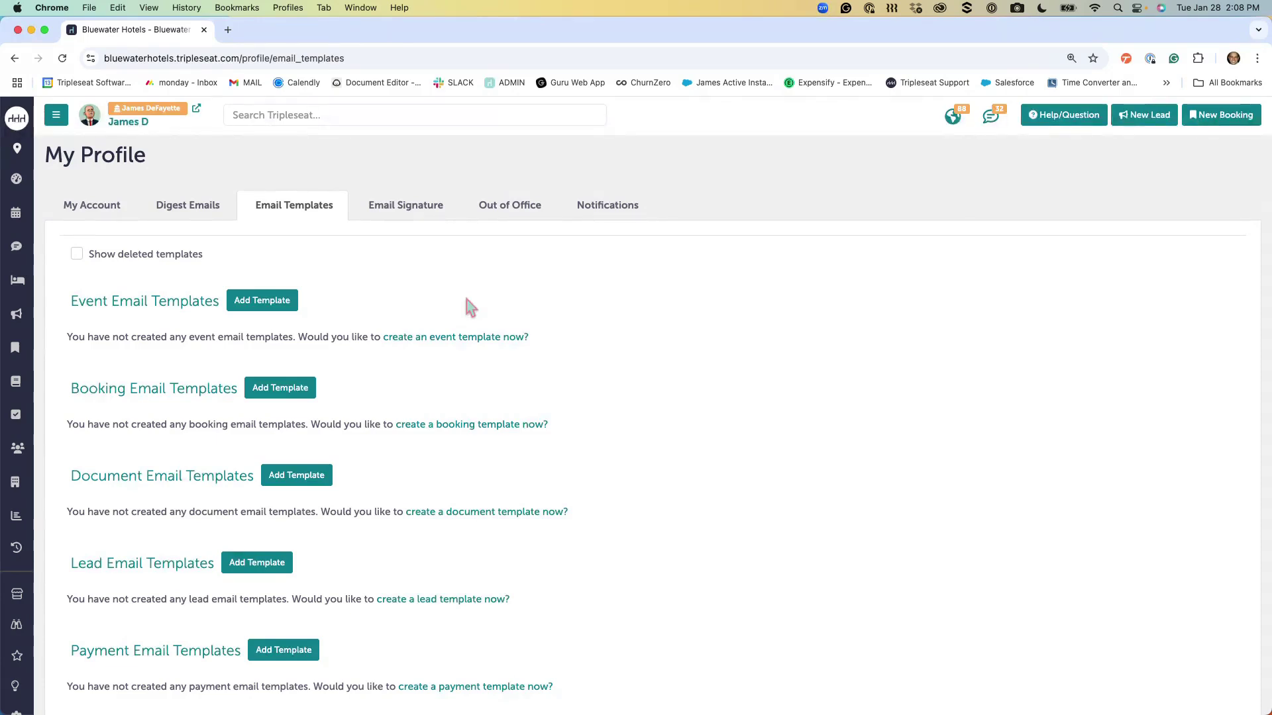
left_click(274, 304)
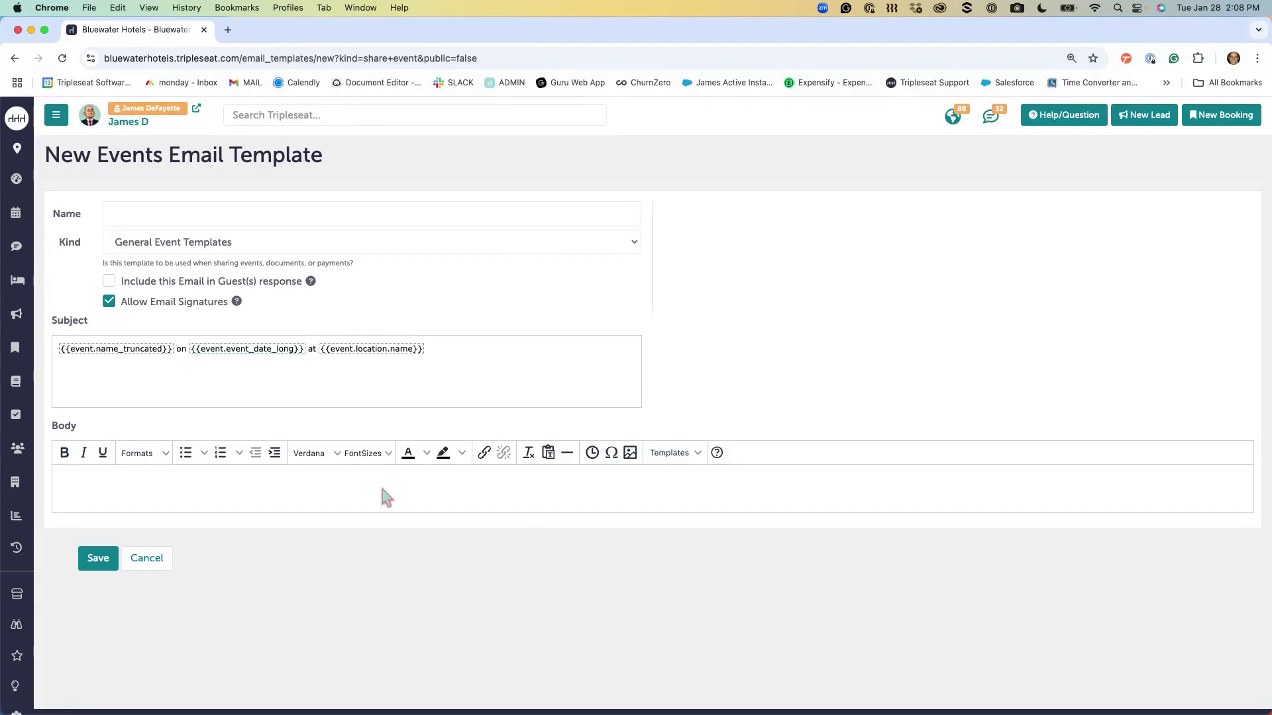
left_click(146, 557)
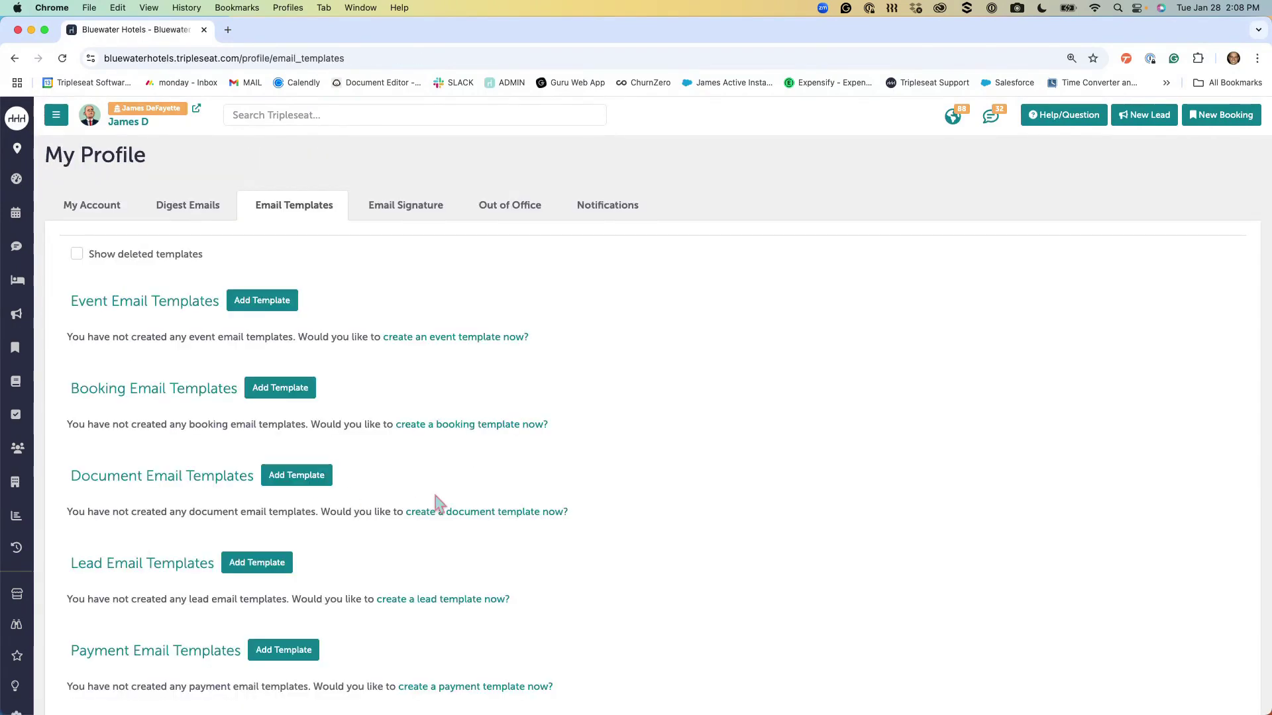
Examine the email signature and its holiday booking link, and return to the profile's account details
left_click(426, 218)
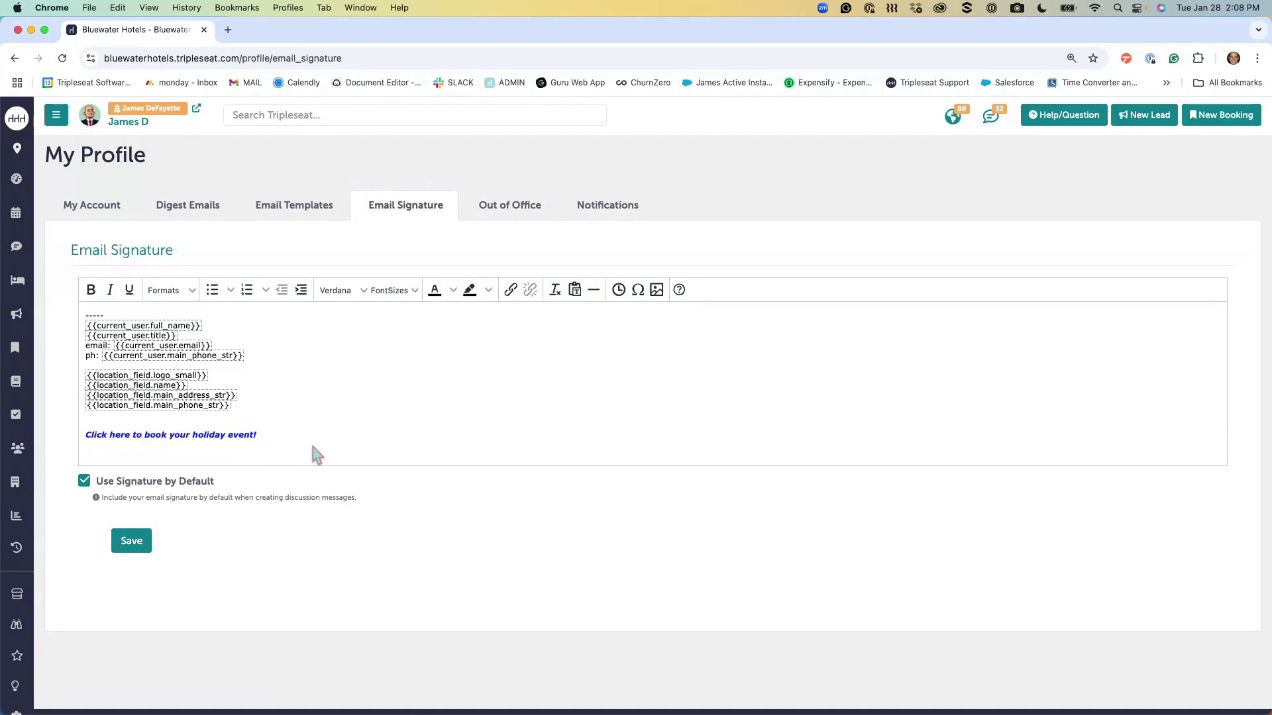
left_click(264, 435)
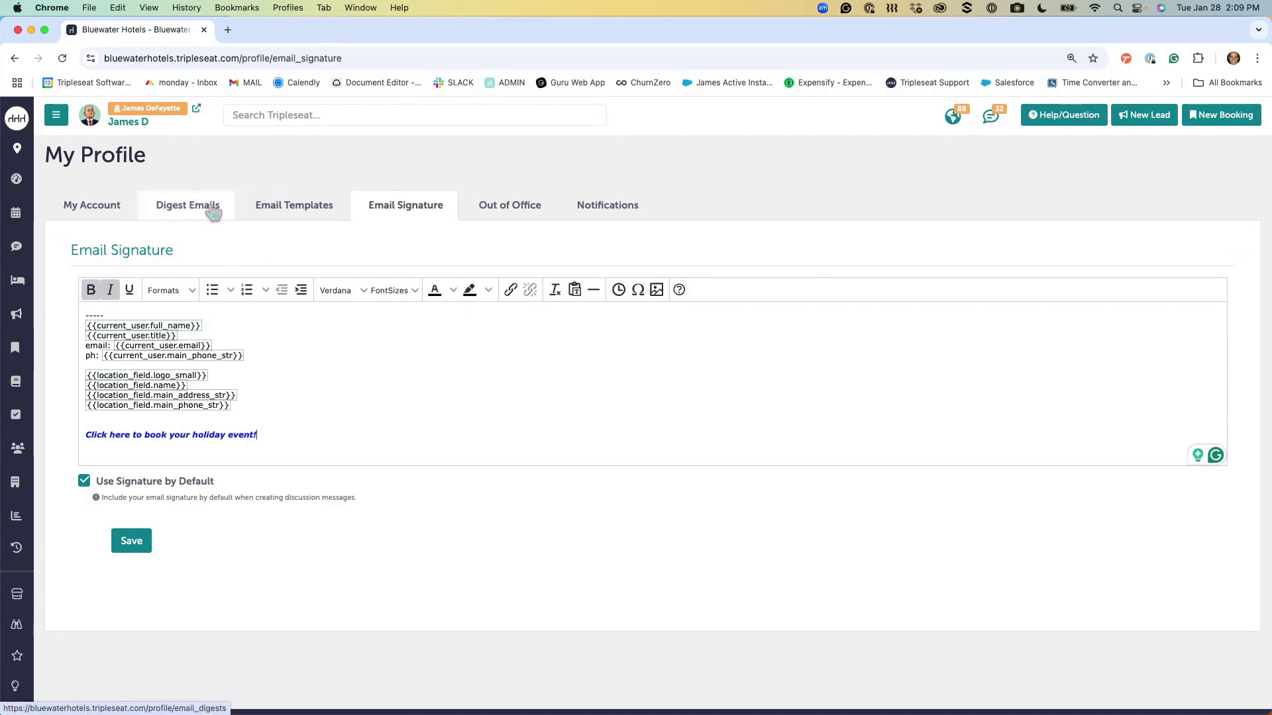
left_click(146, 124)
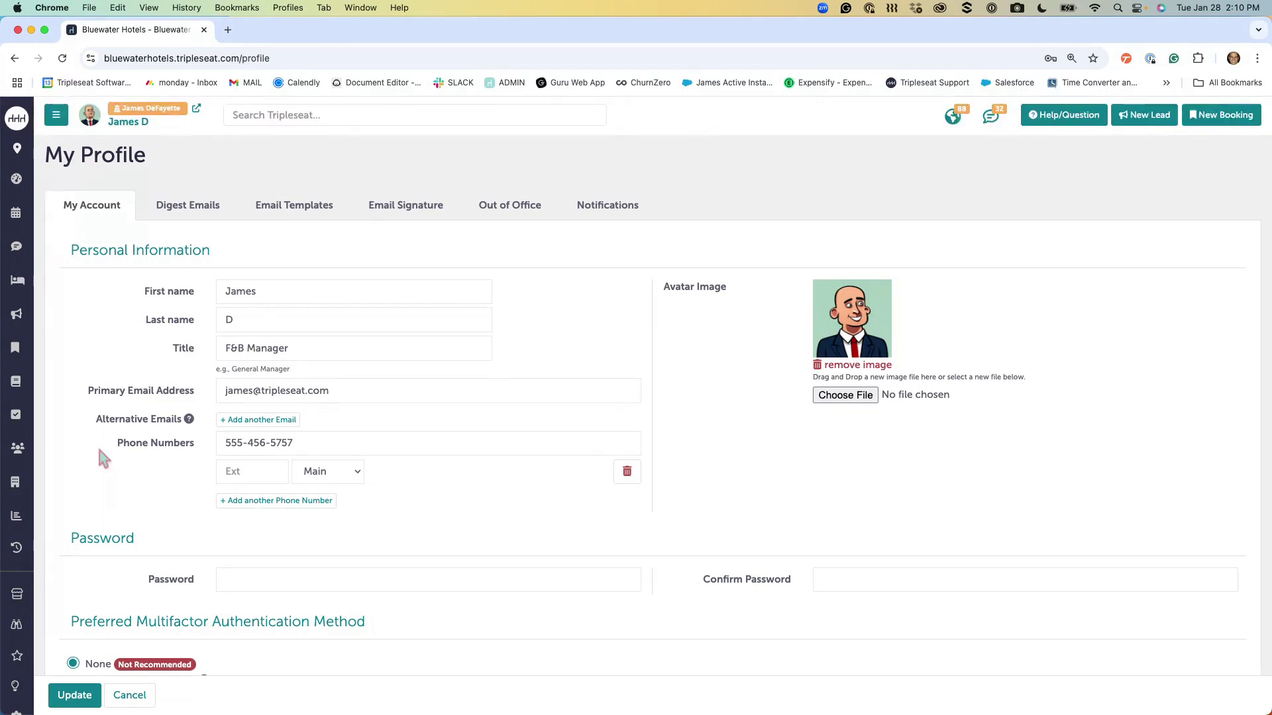
Open the recently viewed Nargle Company Training booking for editing
left_click(58, 119)
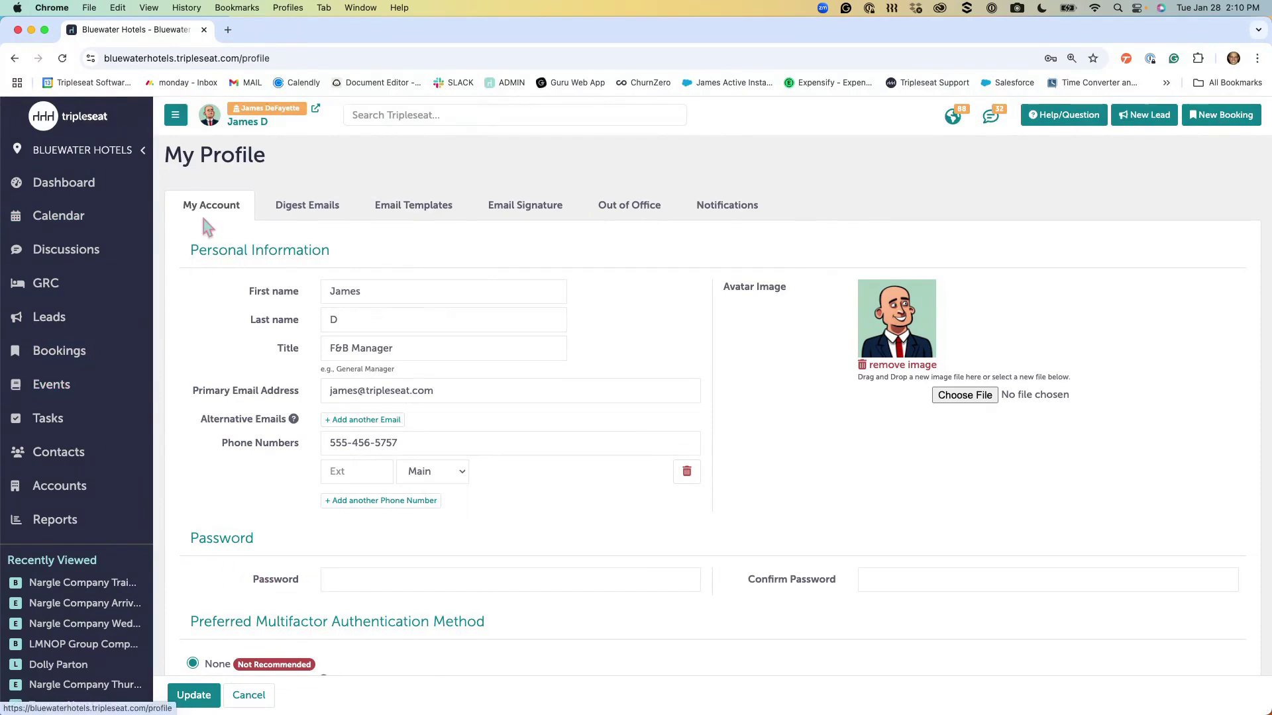
scroll(85, 548, "down", 5)
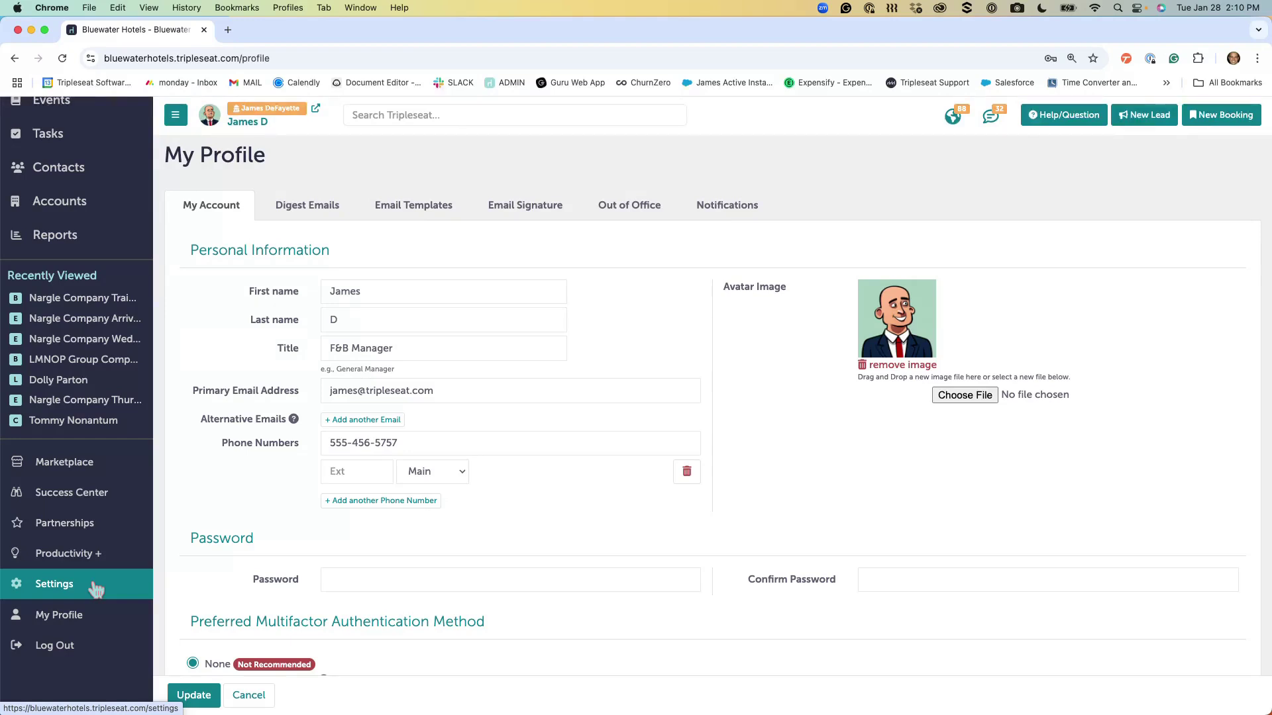
left_click(81, 302)
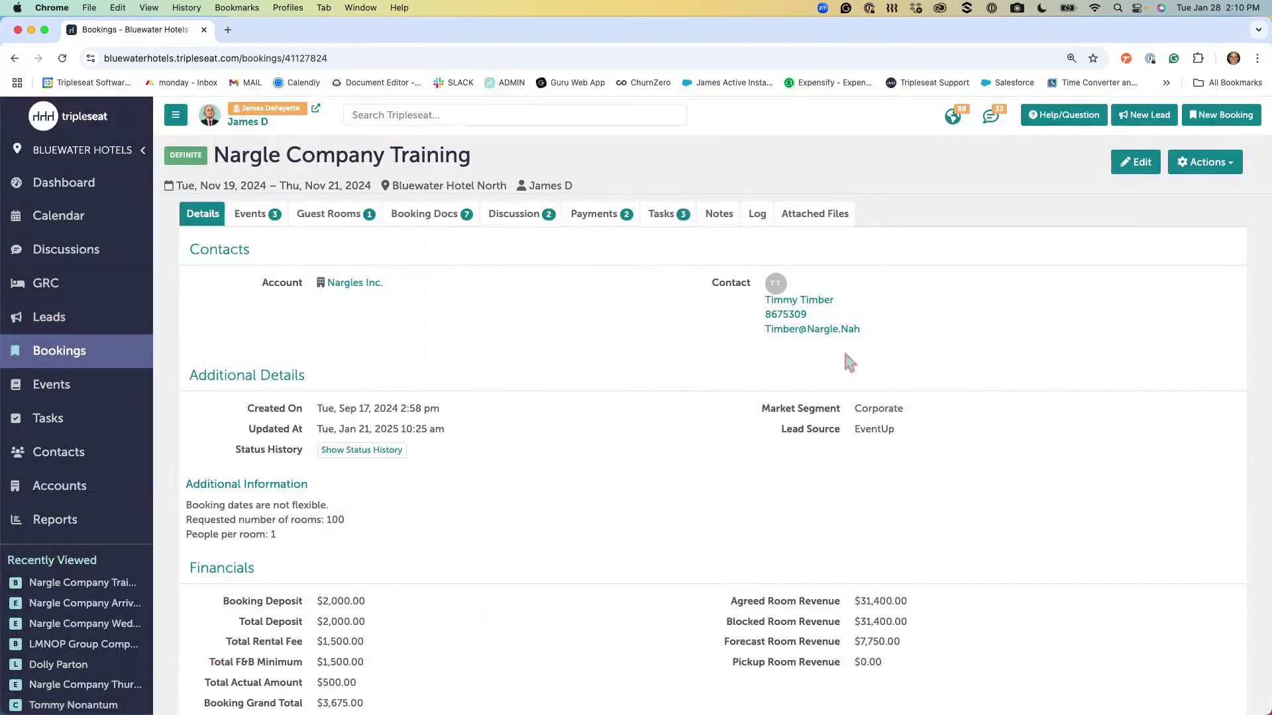
left_click(1140, 178)
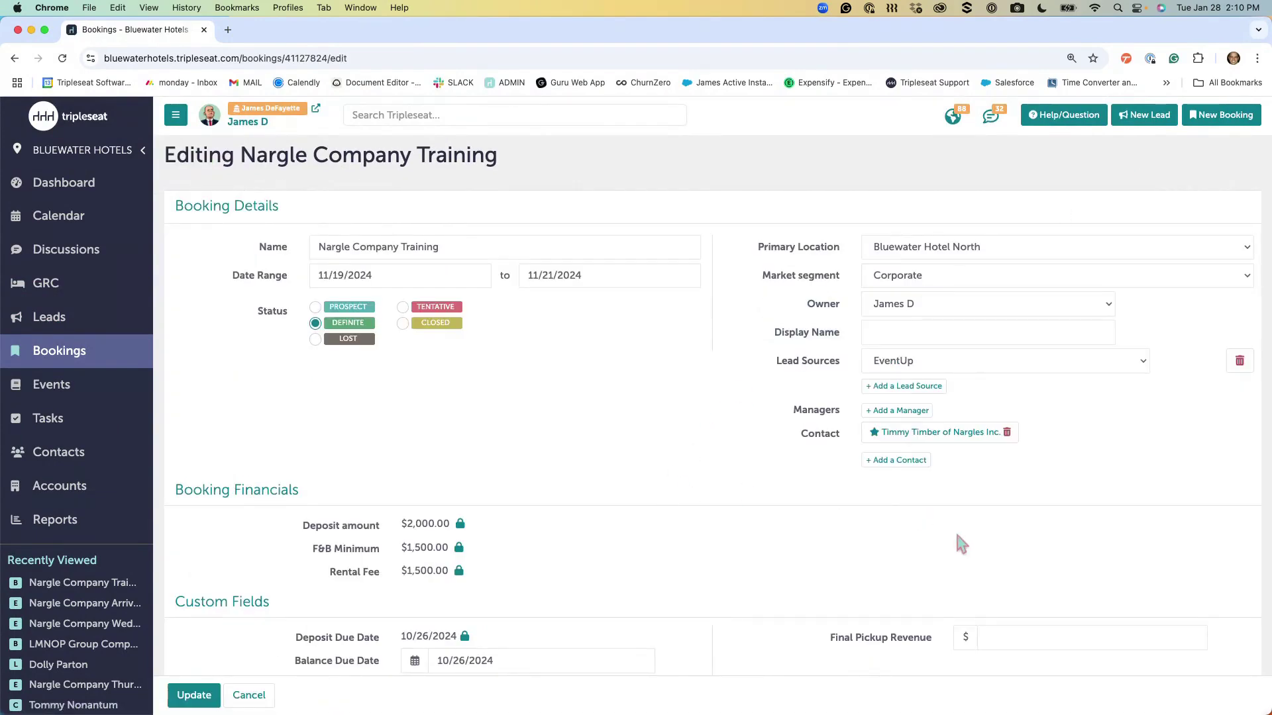
View the market segment and lead source options available for the booking, leaving both selections as they are
left_click(1223, 278)
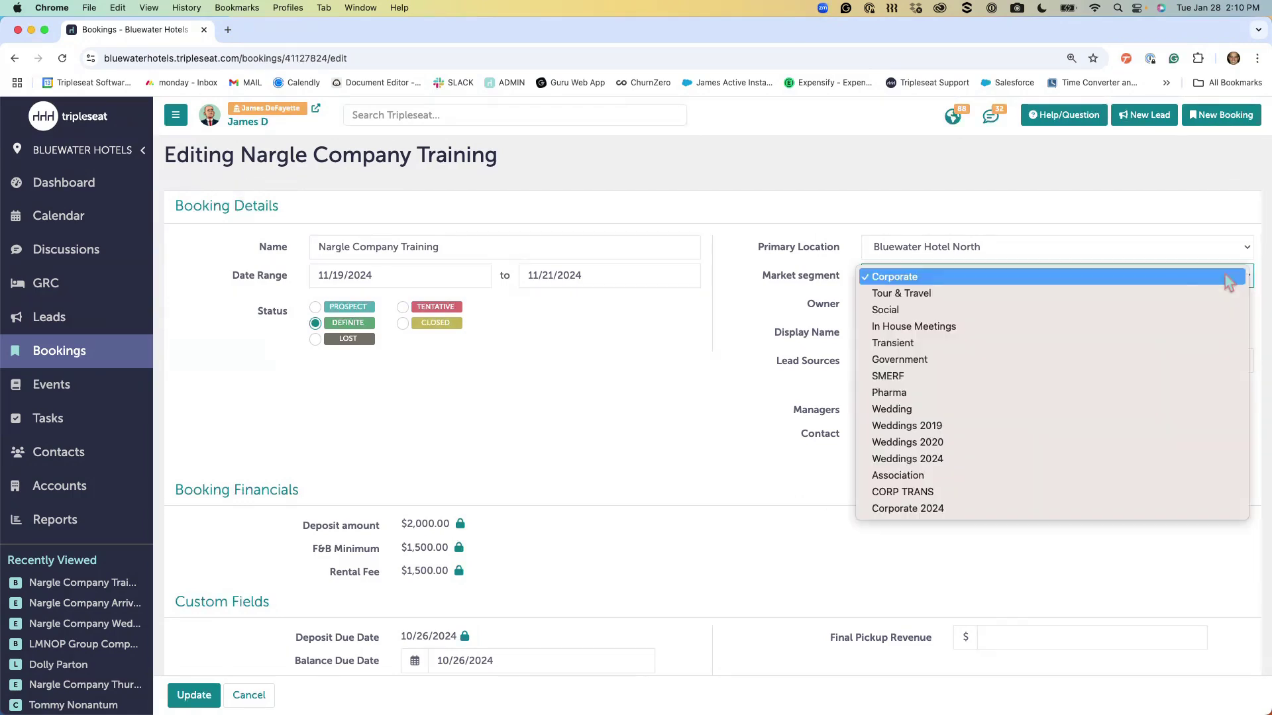
left_click(616, 372)
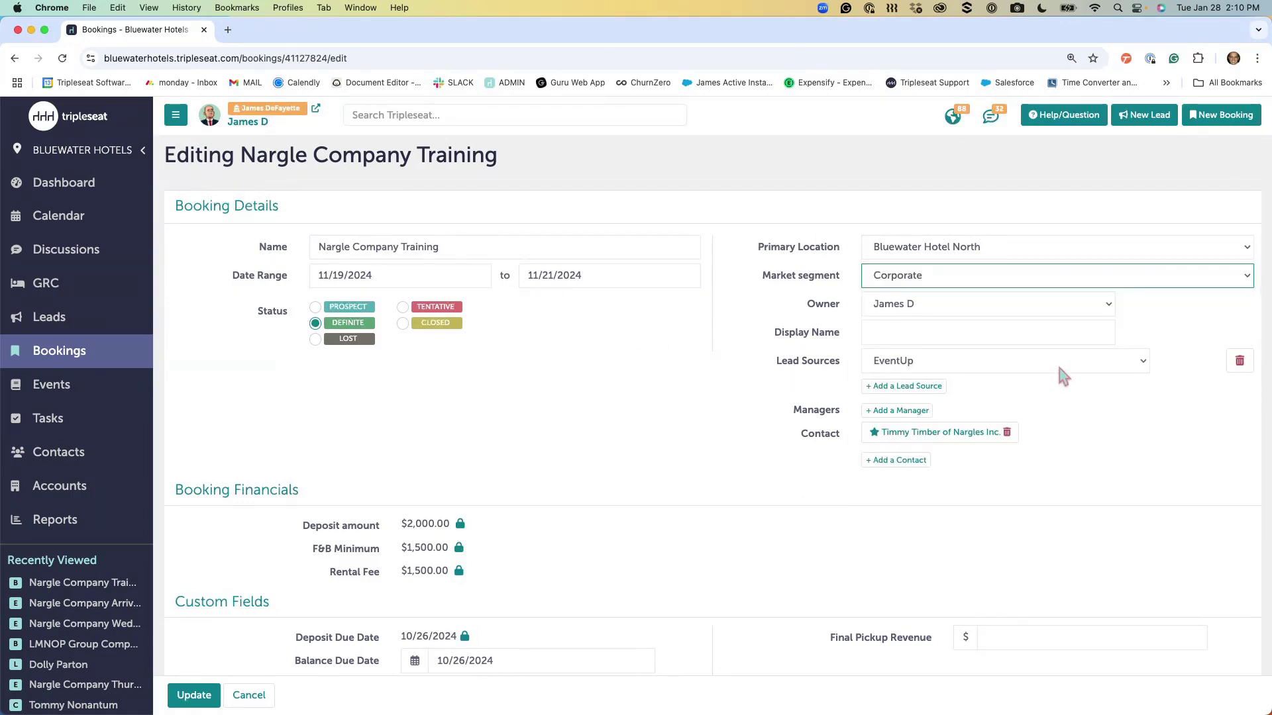
left_click(1056, 360)
left_click(749, 434)
Expand the Nargle Company Arrival Party event for editing within the booking and view its event type options
scroll(749, 434, "down", 5)
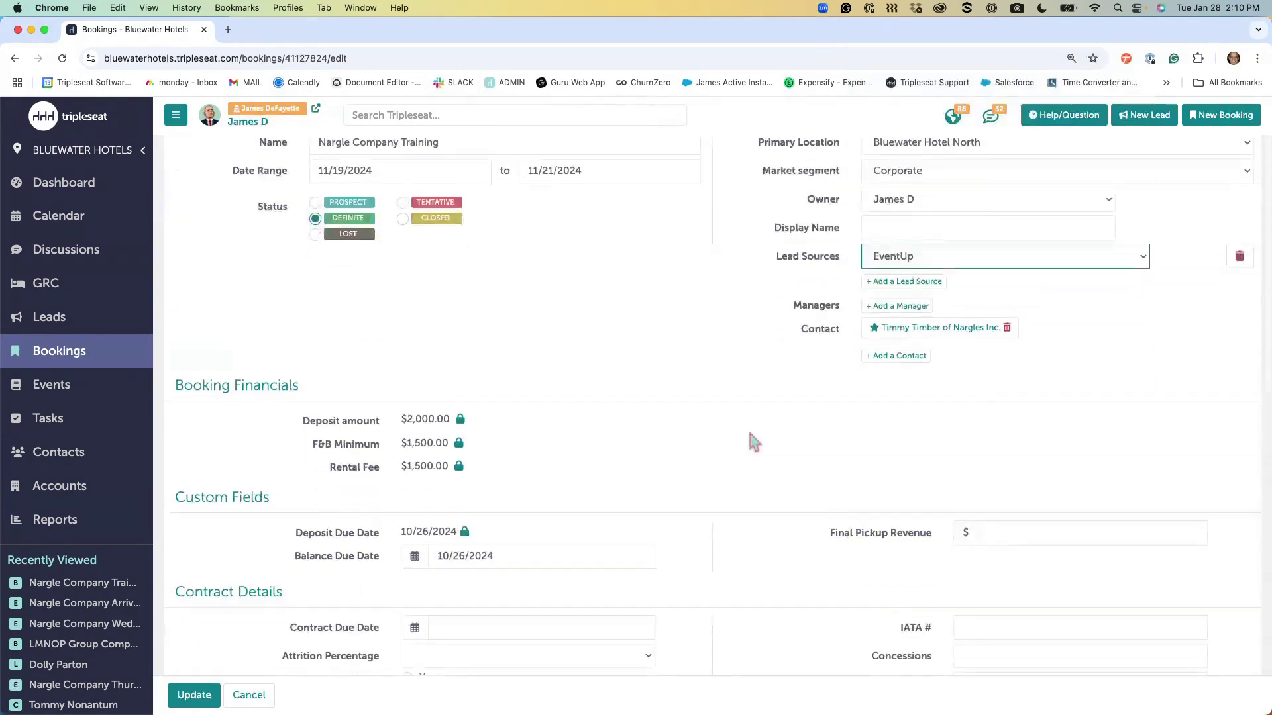
scroll(749, 434, "down", 7)
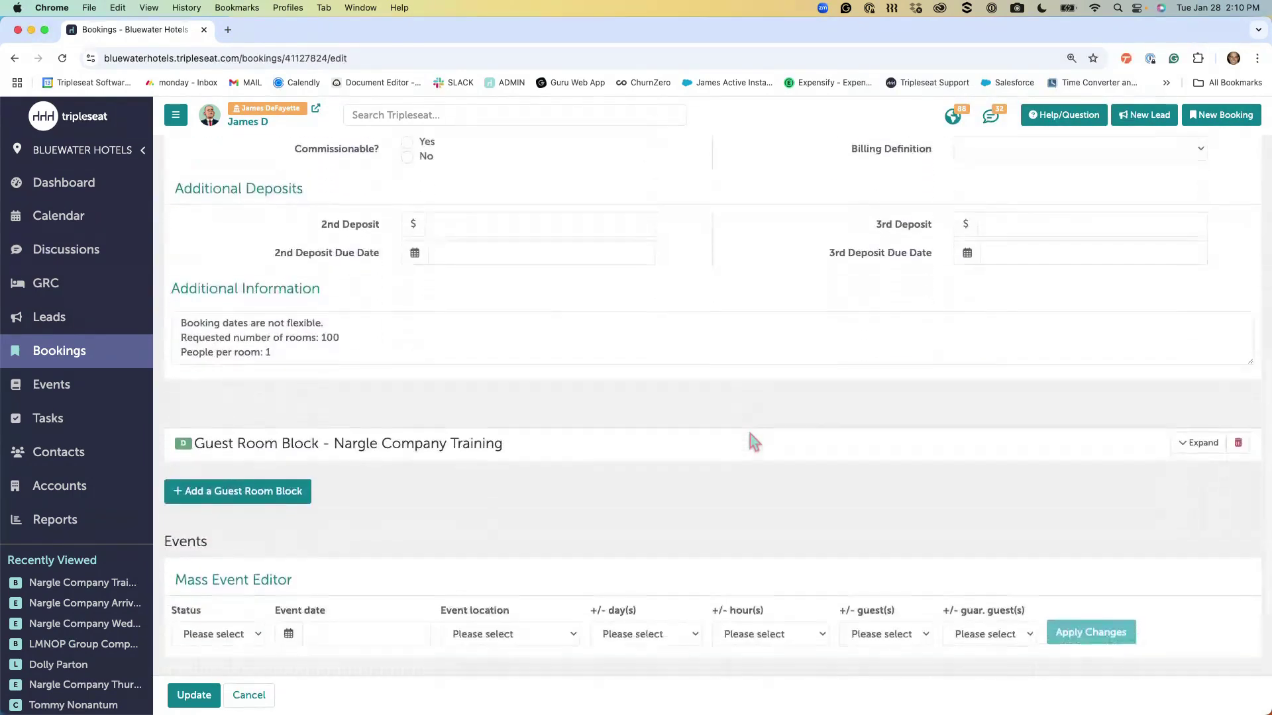
scroll(752, 442, "down", 1)
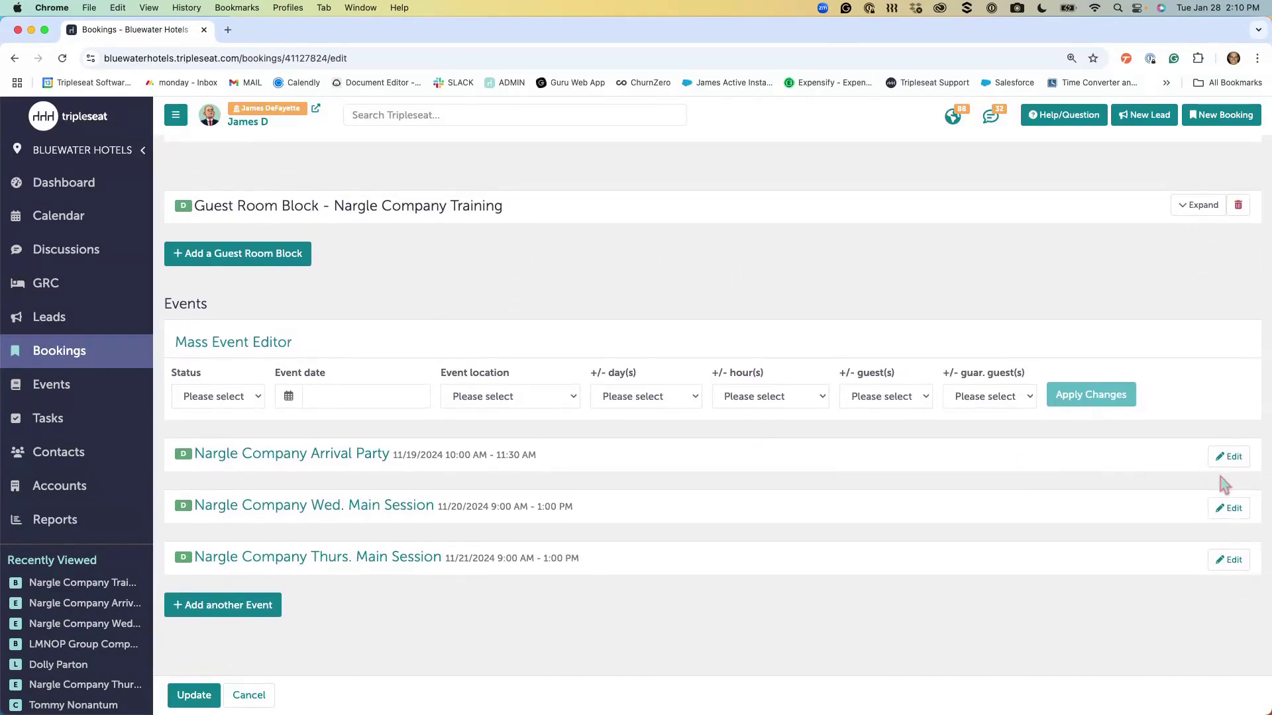
left_click(1228, 457)
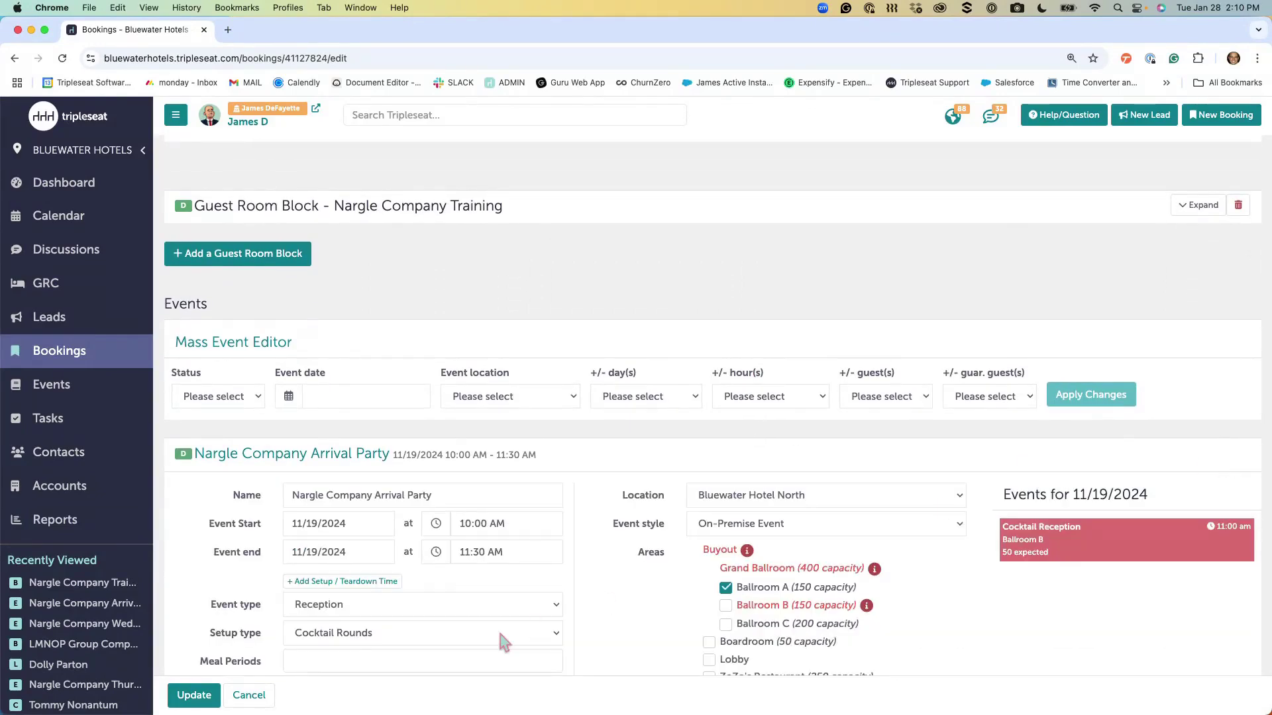
scroll(497, 627, "down", 2)
left_click(261, 488)
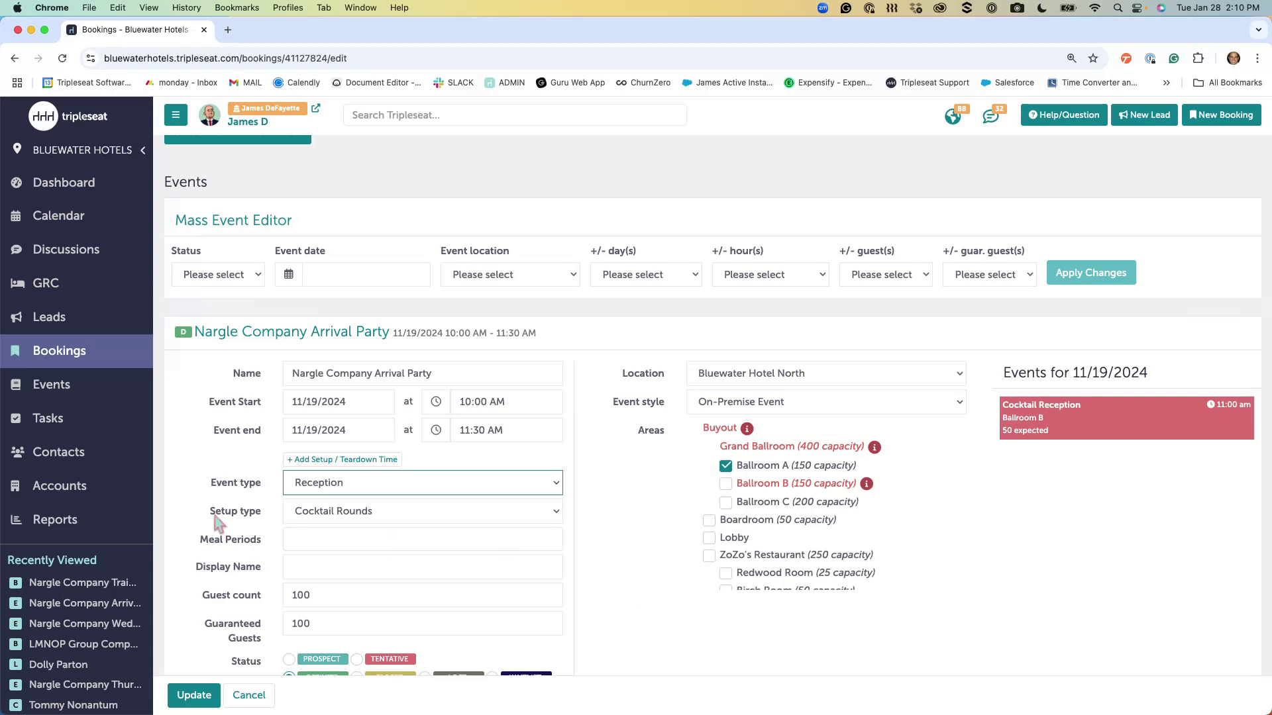
Open the site preferences in the settings and show the customizable dropdowns
scroll(100, 570, "down", 5)
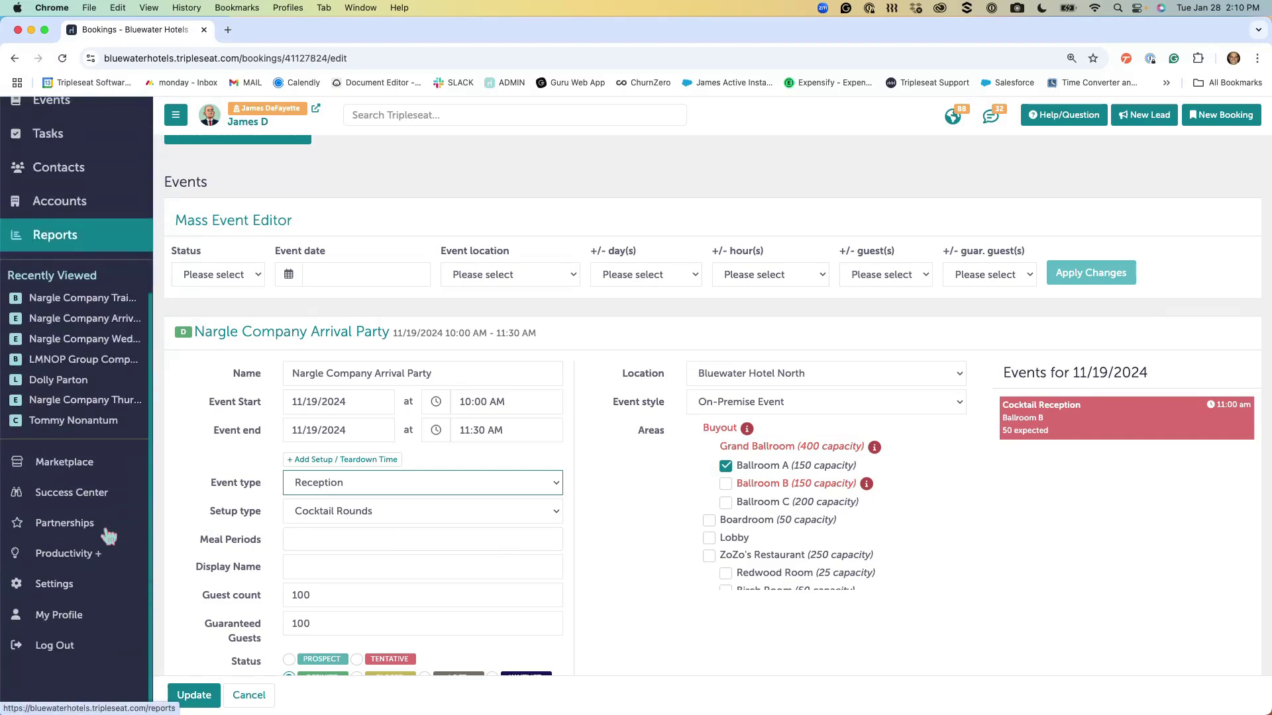
left_click(75, 590)
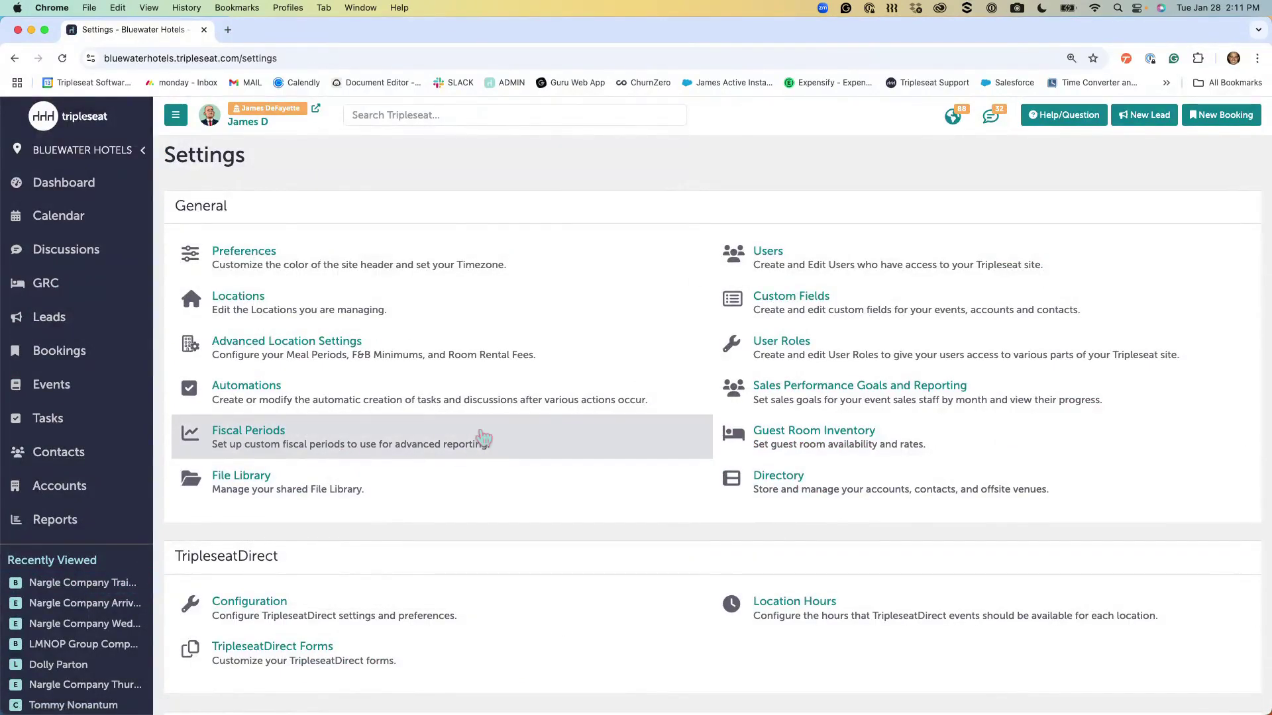
scroll(484, 437, "down", 1)
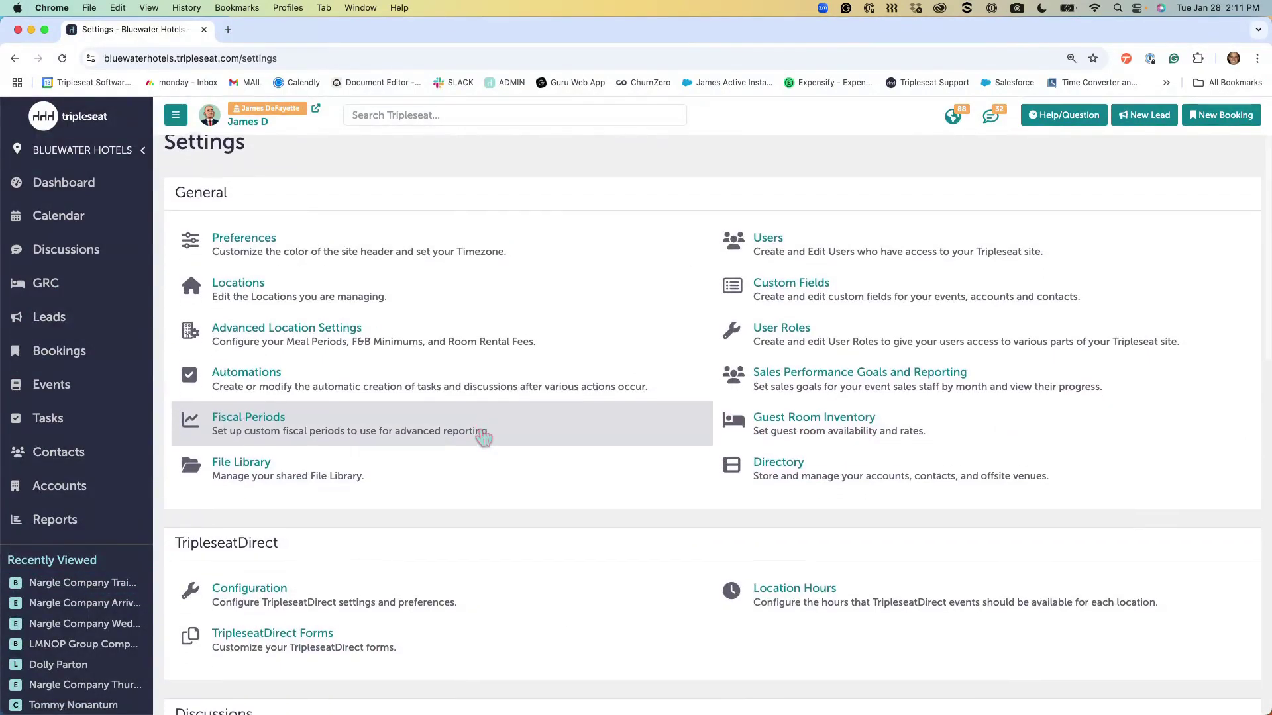
left_click(348, 250)
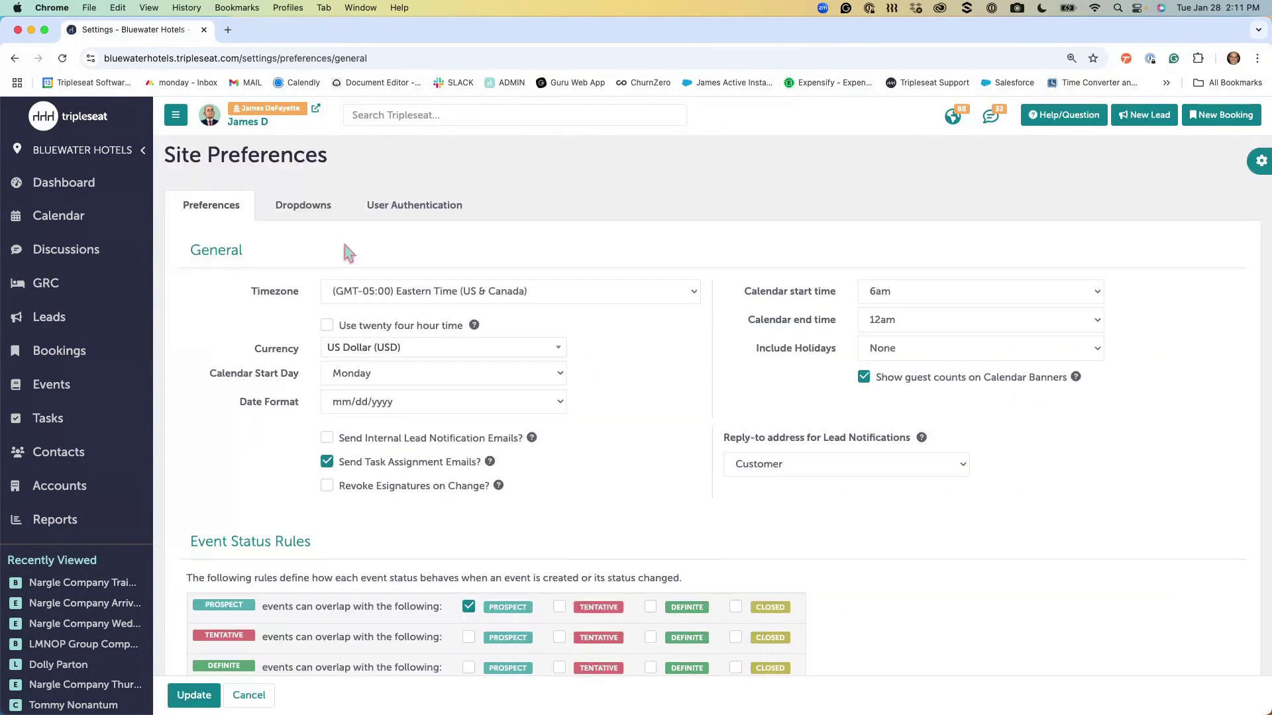
left_click(297, 217)
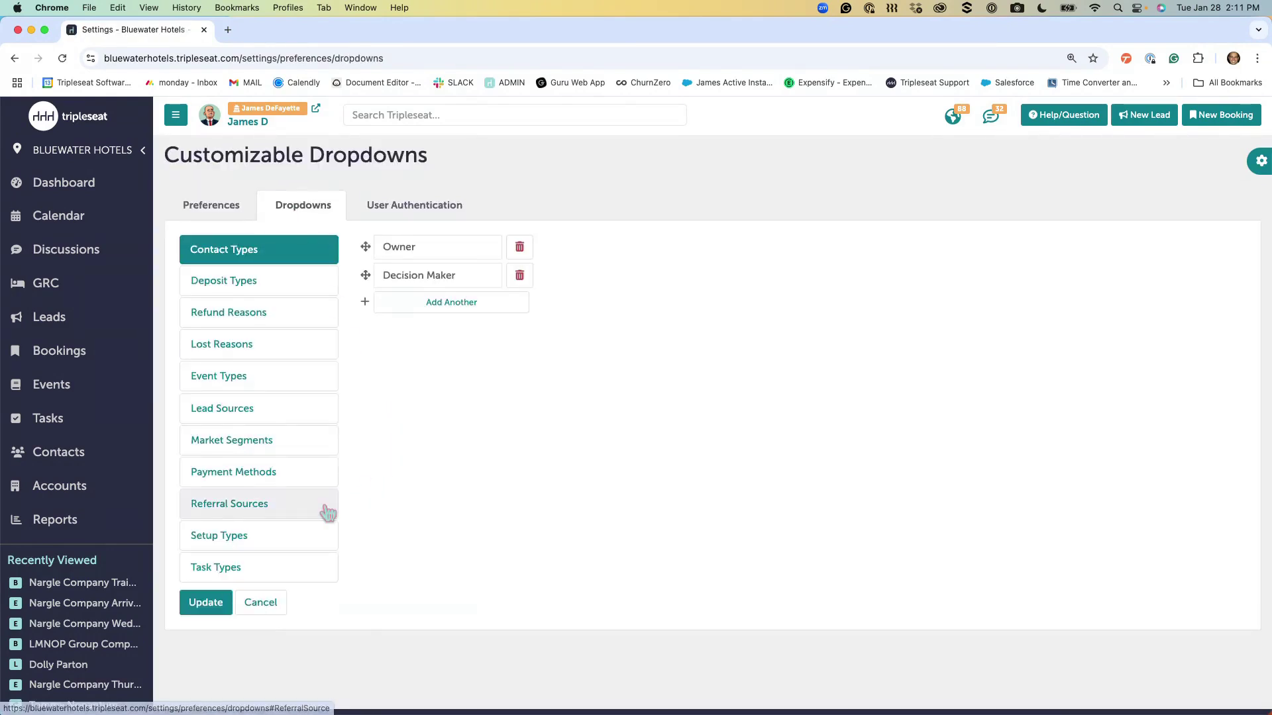
Examine the lost reasons dropdown values and which of them allow an explanation
left_click(291, 358)
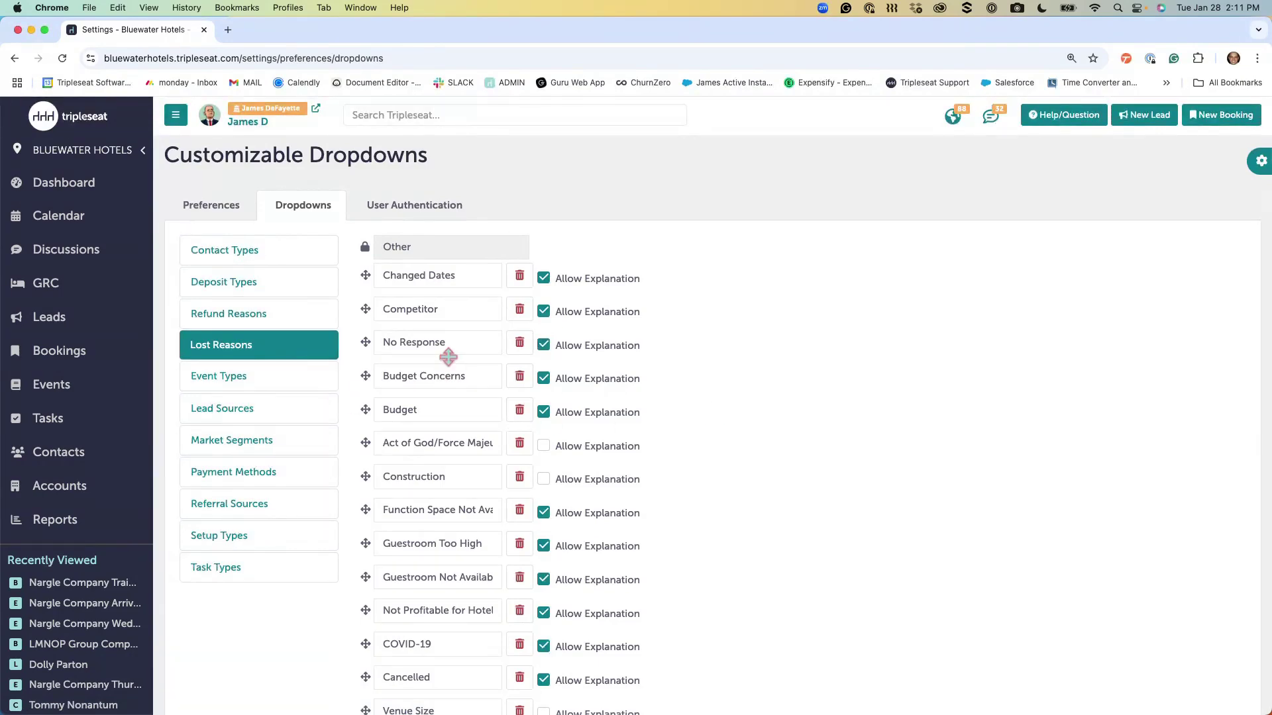
scroll(793, 451, "down", 2)
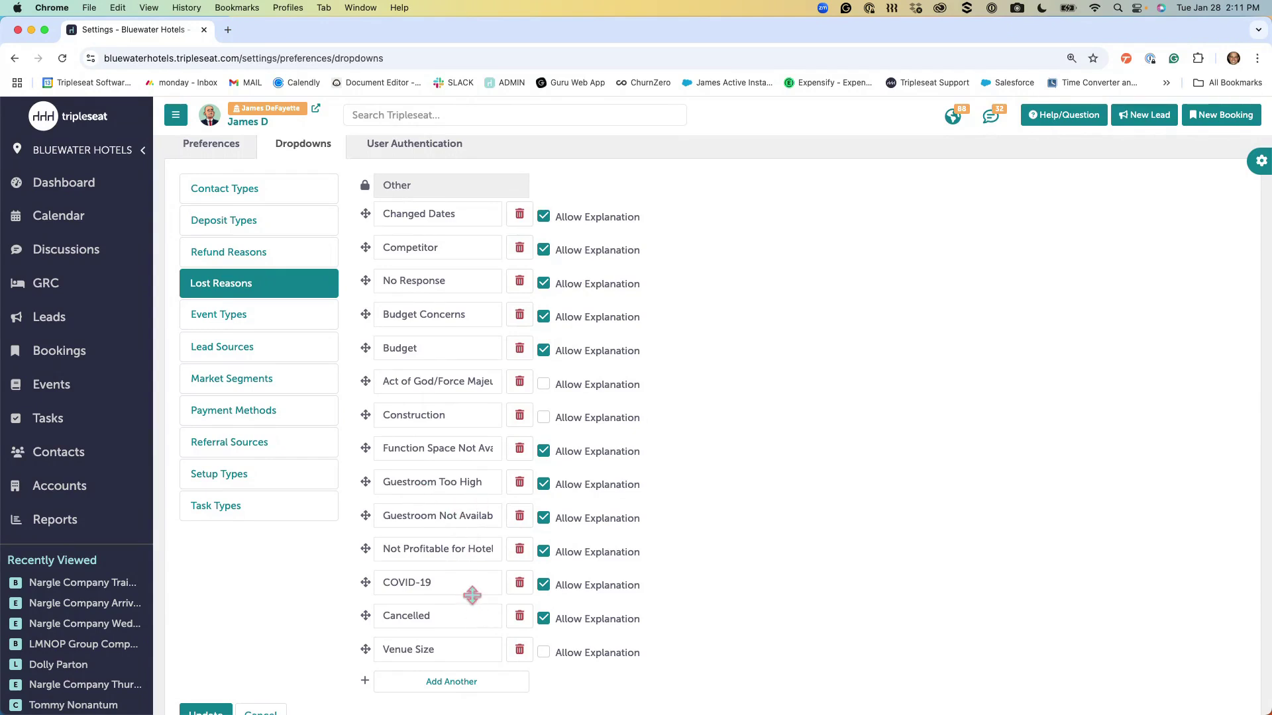
scroll(471, 596, "up", 1)
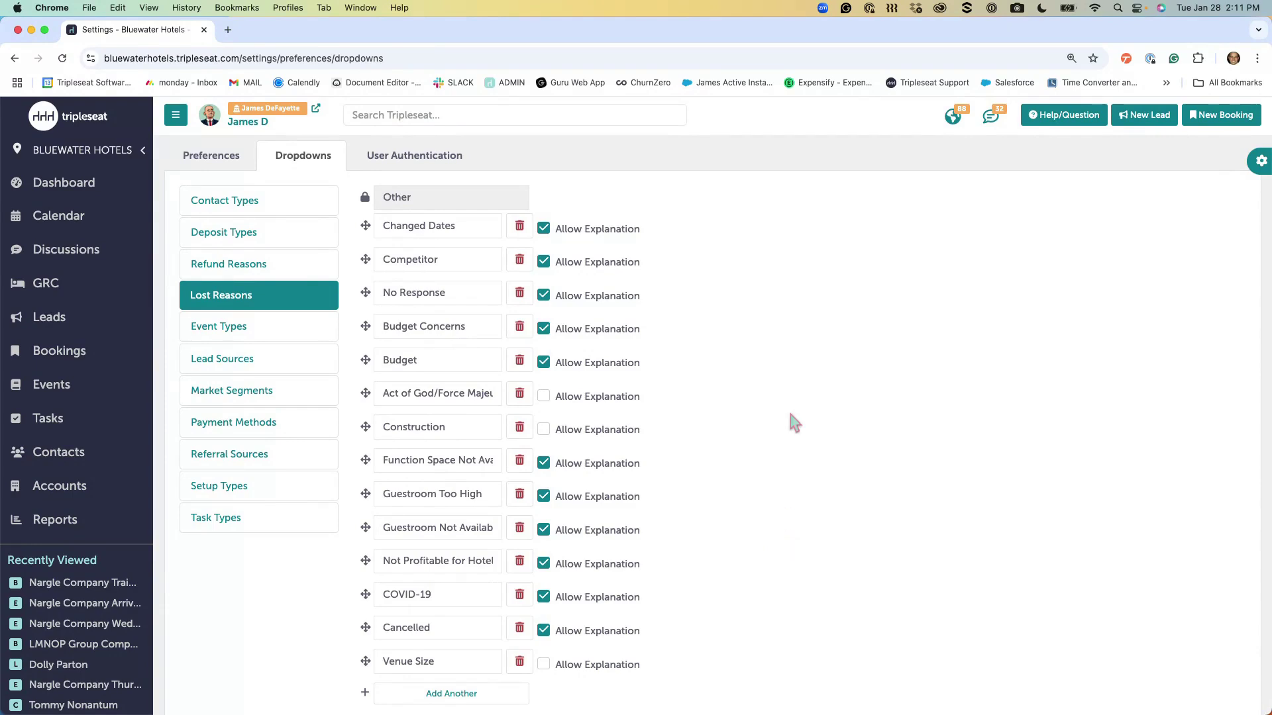
Examine the full list of event types in the customizable dropdowns
left_click(311, 331)
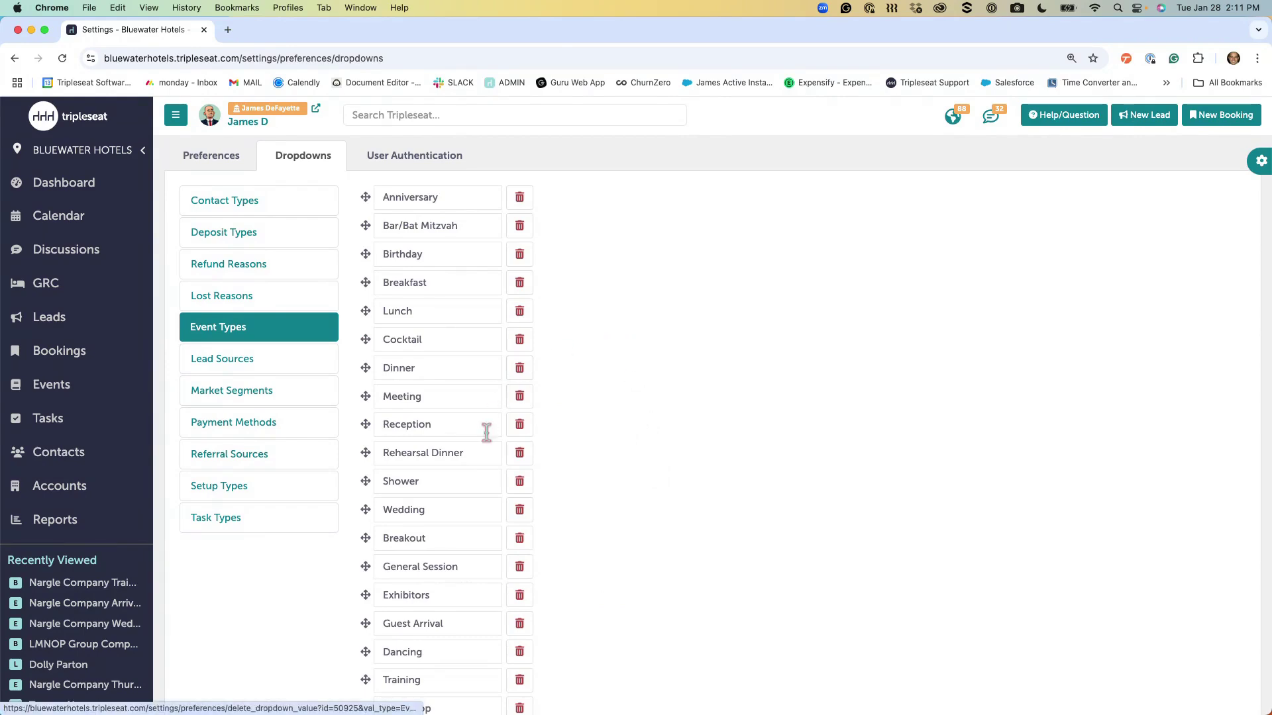
scroll(483, 443, "down", 5)
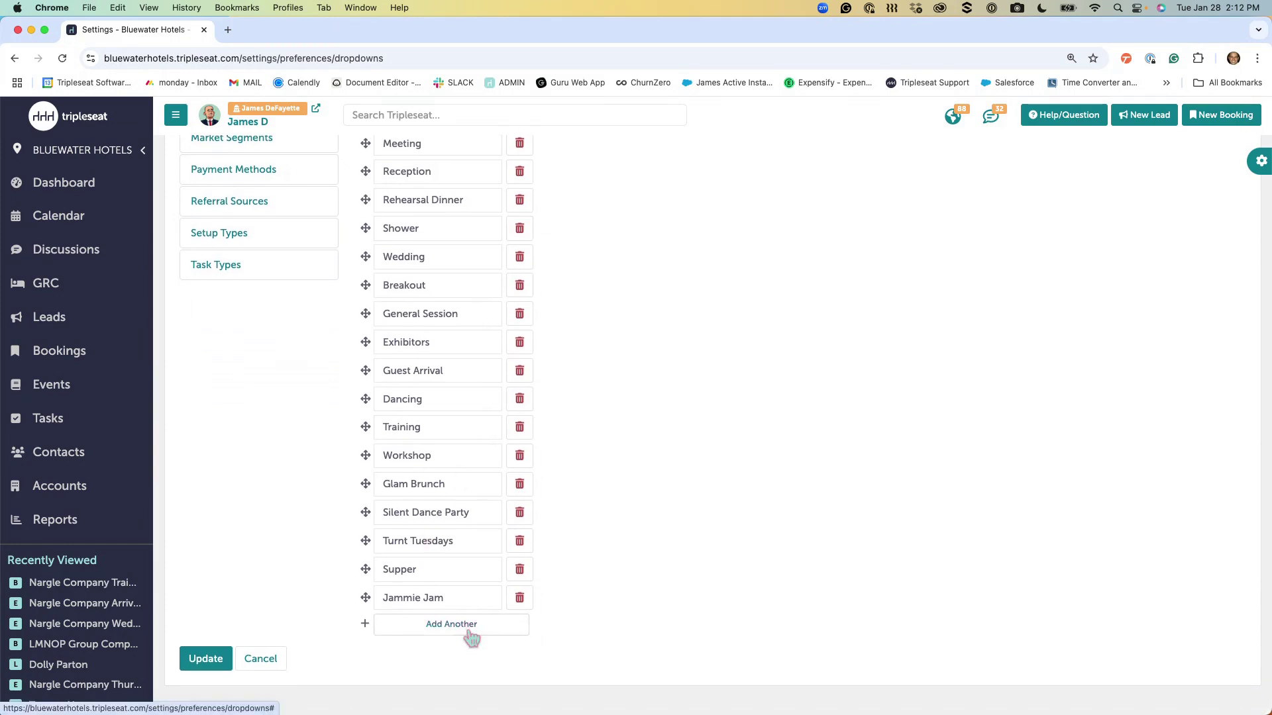
scroll(349, 450, "up", 5)
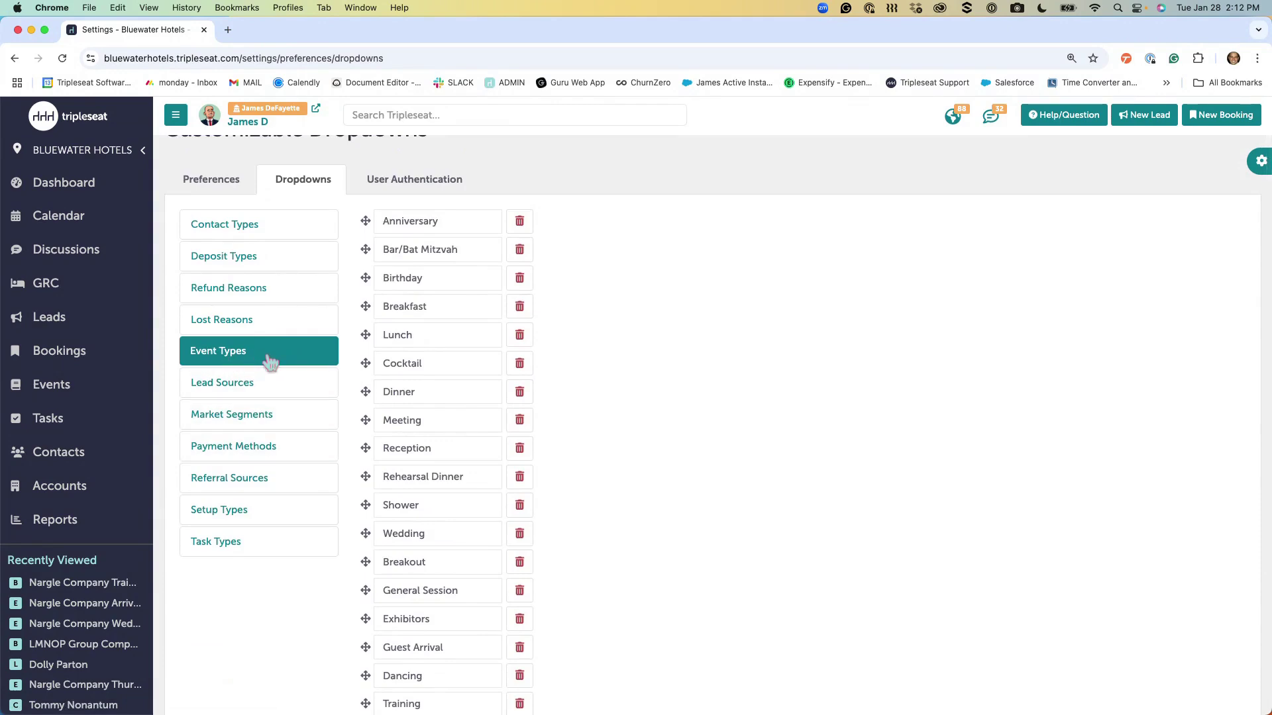
scroll(425, 563, "down", 2)
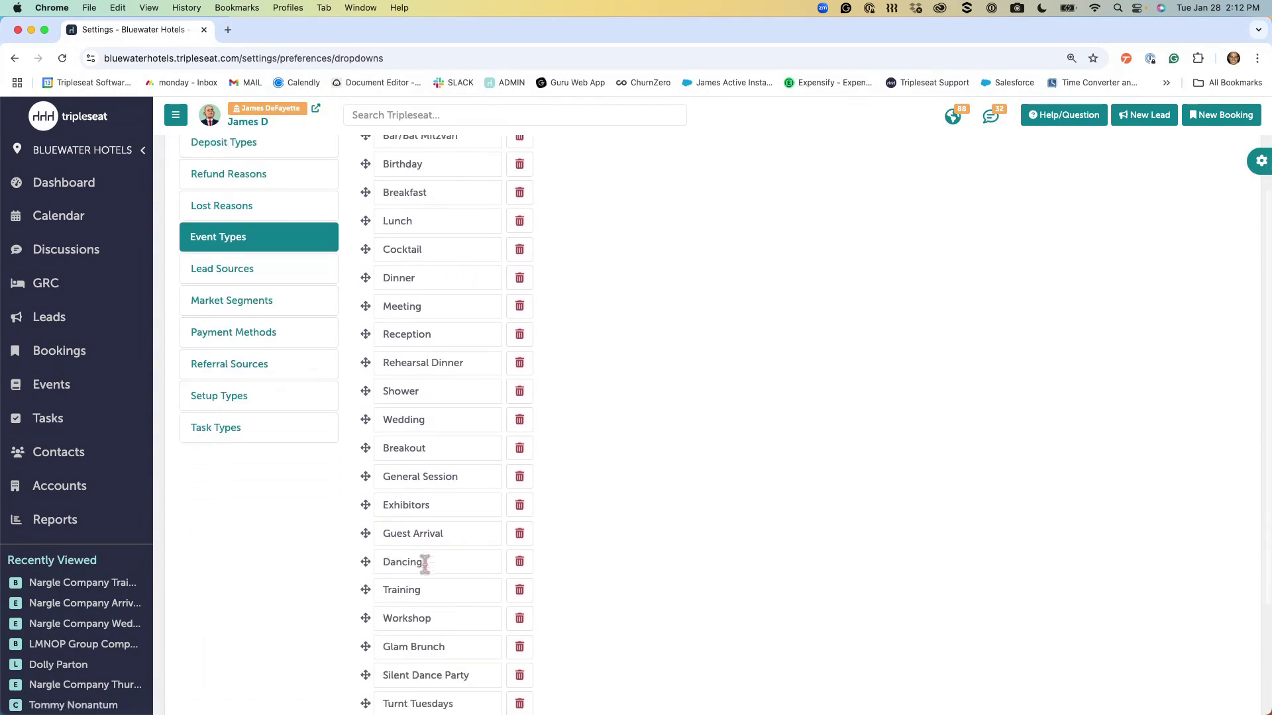
Add a blank entry at the end of the event types list and look over the order of the entries
scroll(424, 564, "down", 3)
left_click(455, 629)
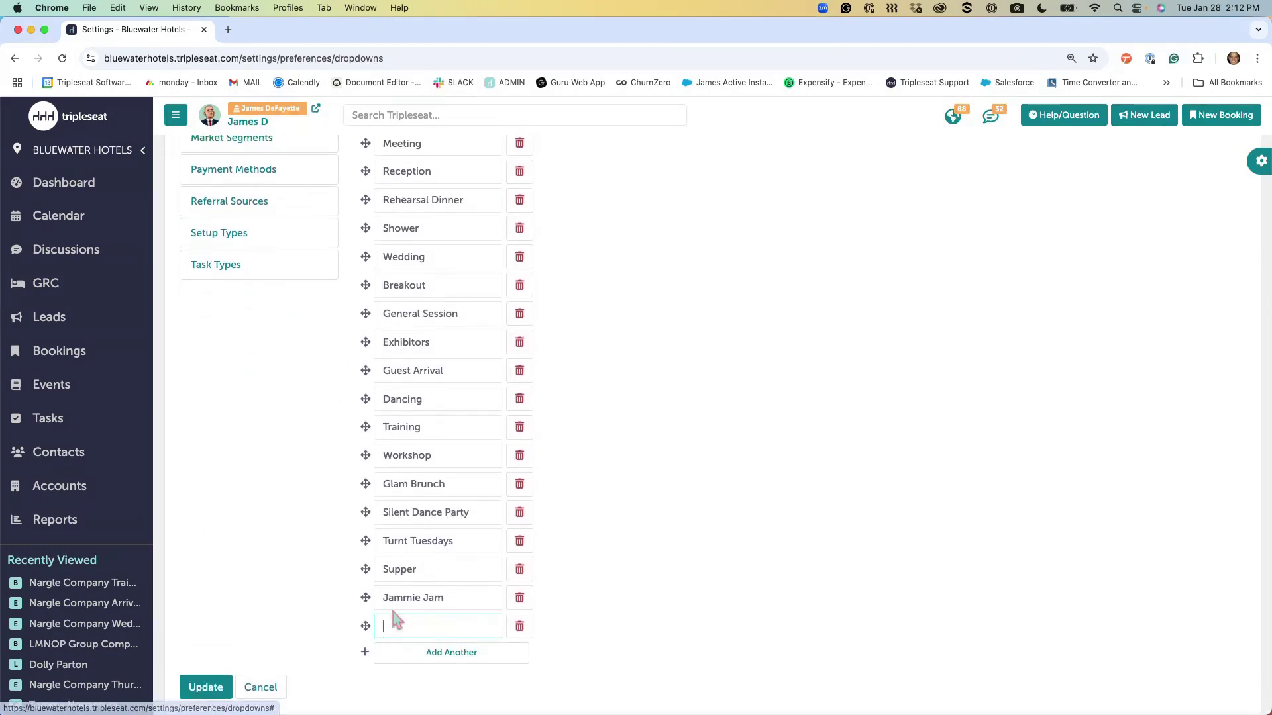
scroll(369, 561, "up", 4)
mouse_move(367, 470)
left_mouse_down()
mouse_move(366, 377)
mouse_move(363, 469)
left_mouse_up()
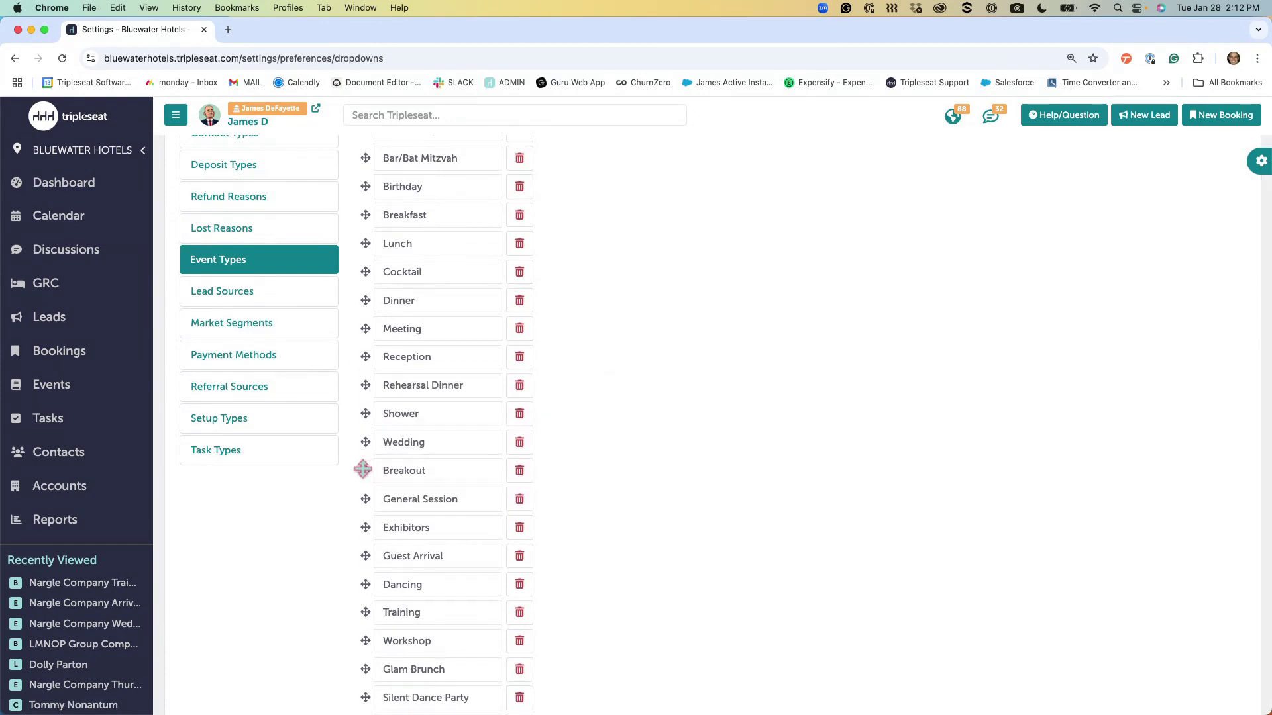
scroll(427, 259, "up", 3)
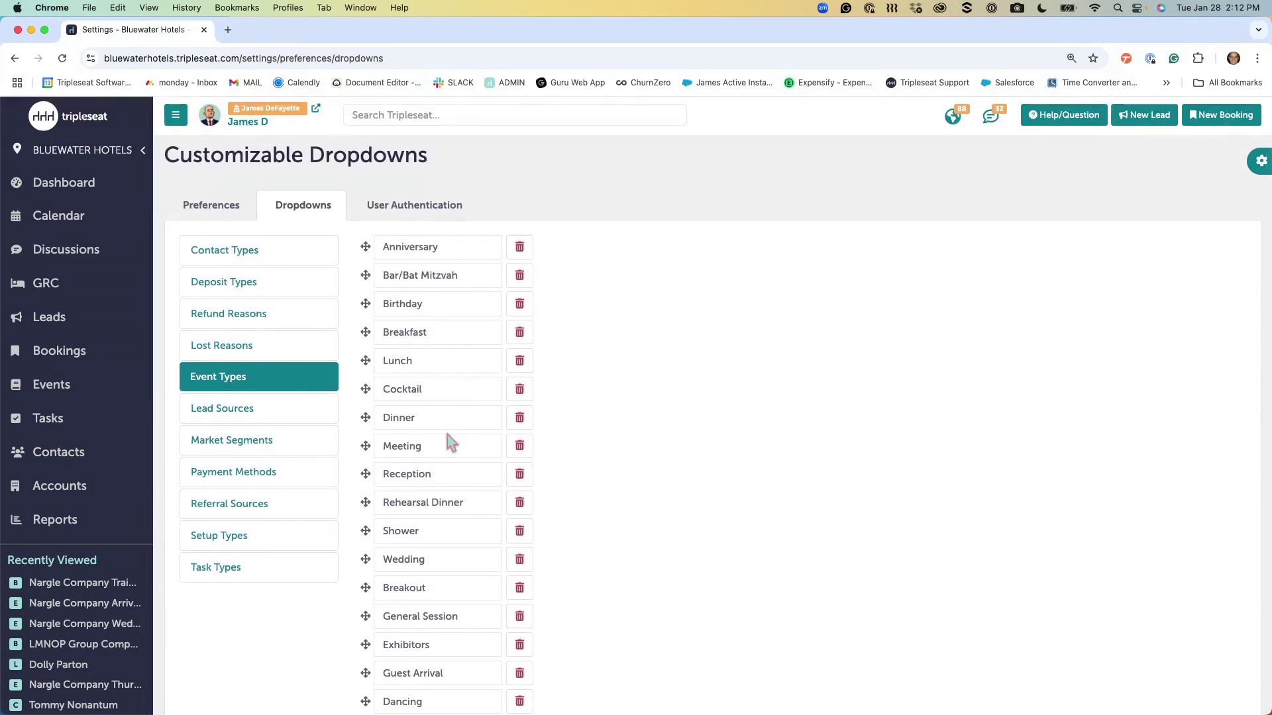
scroll(446, 507, "down", 4)
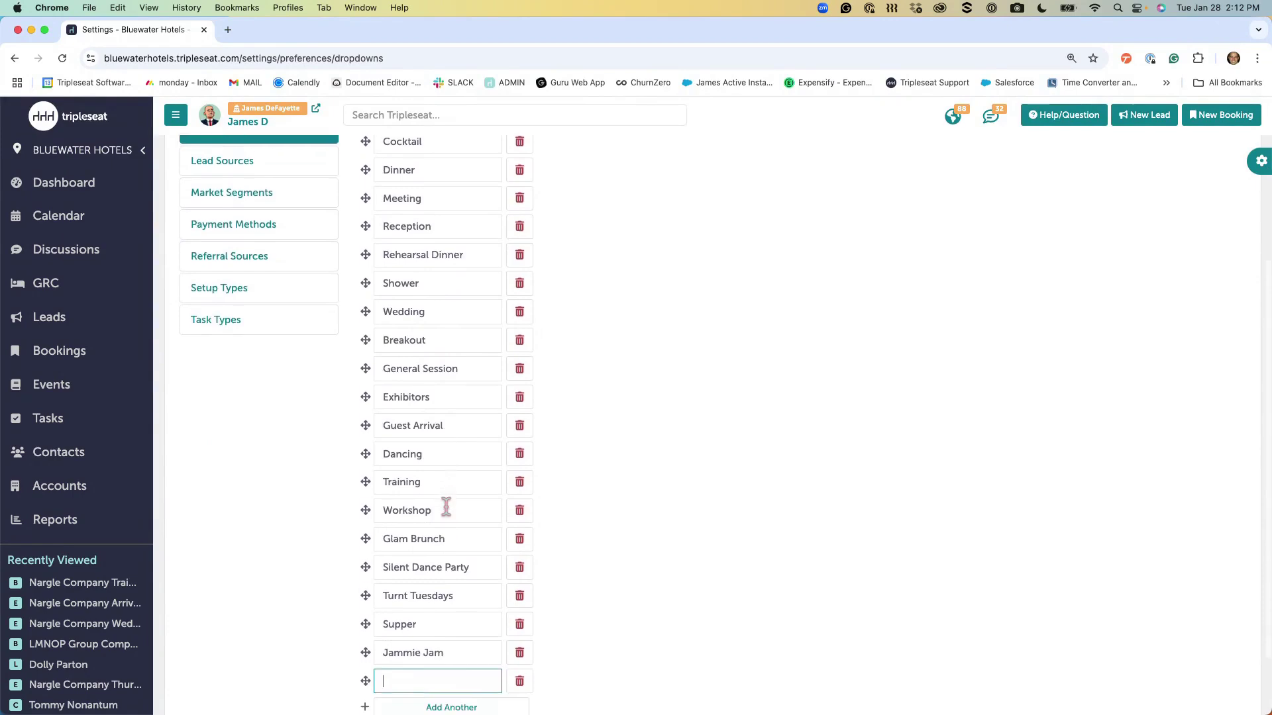
scroll(446, 507, "down", 2)
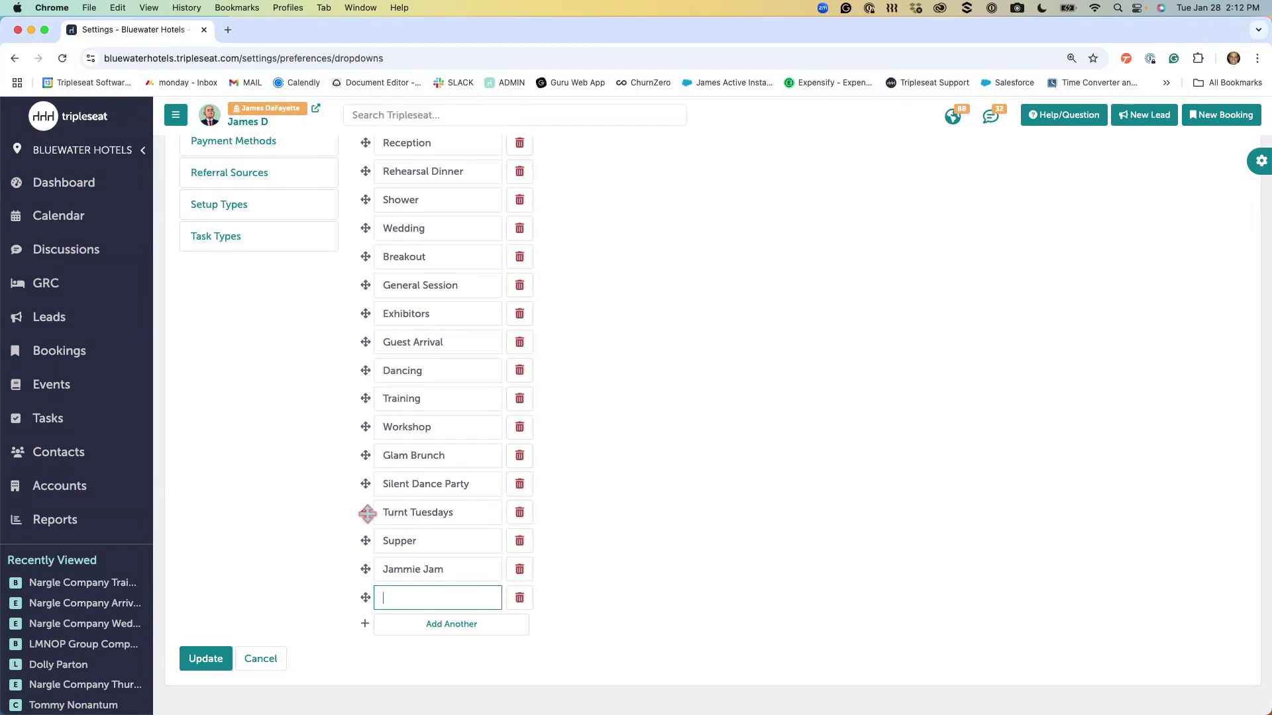
scroll(368, 514, "up", 1)
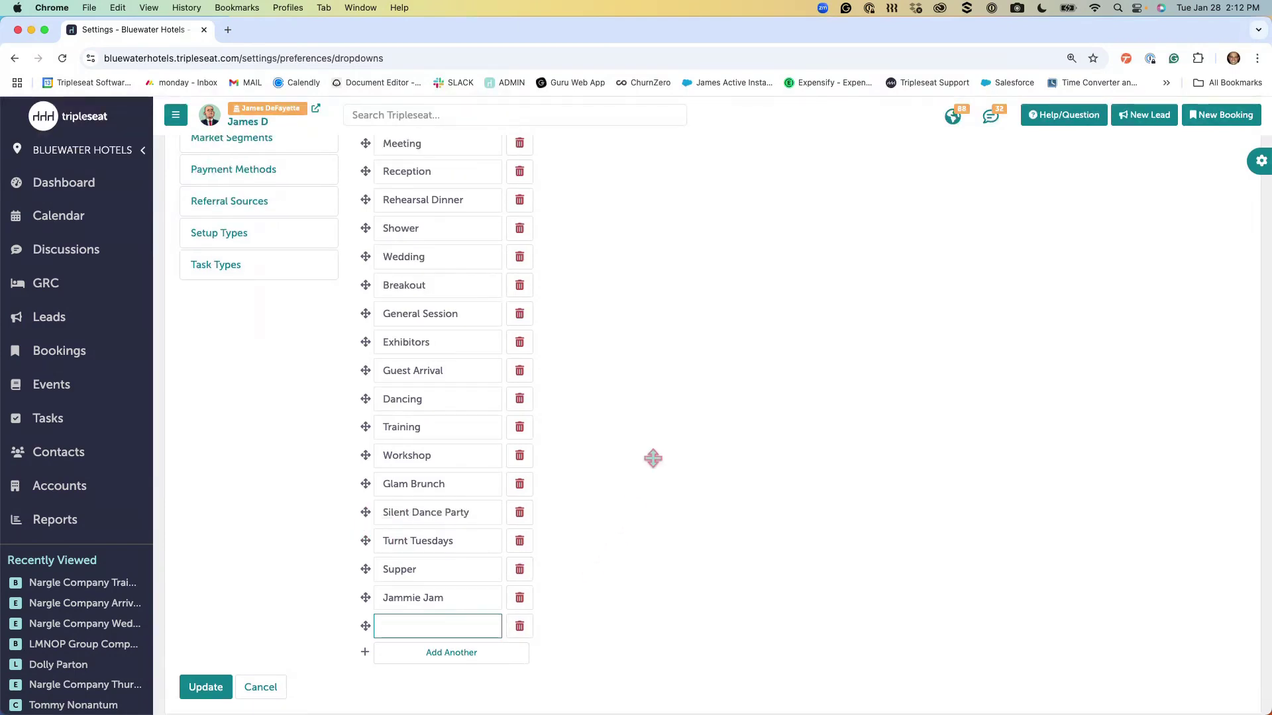
scroll(653, 459, "up", 5)
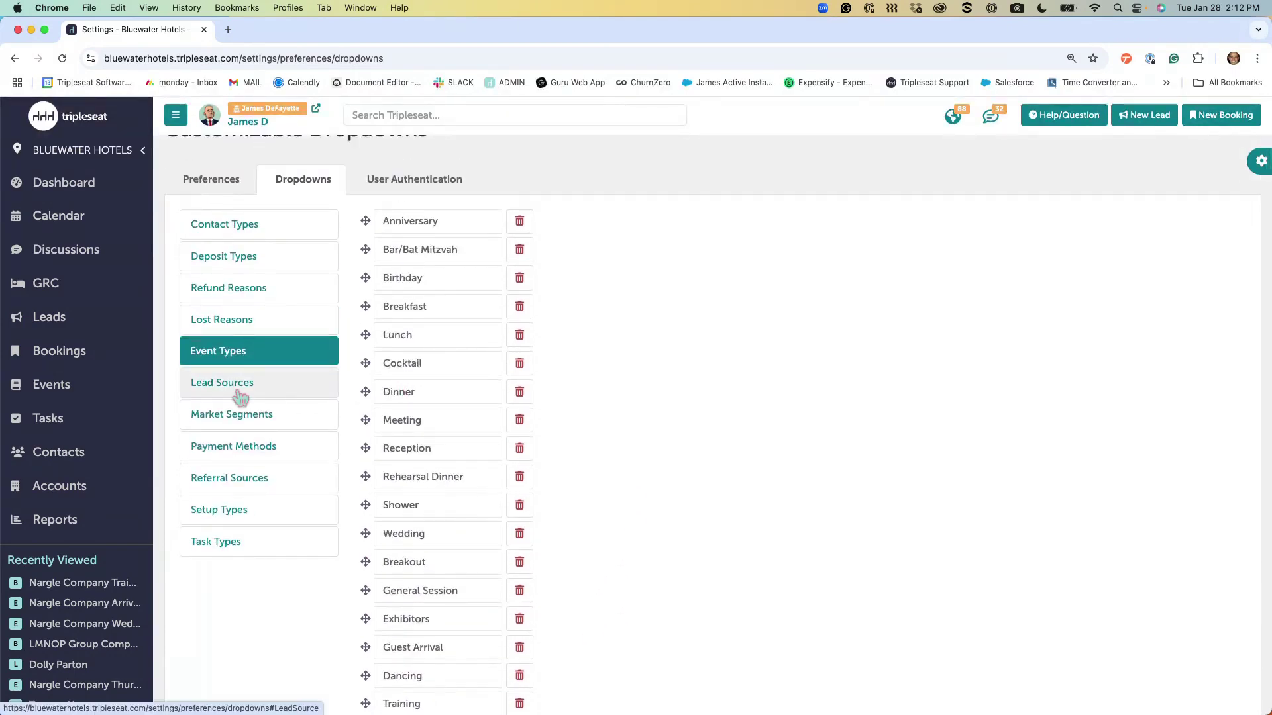
Examine the lead sources list, including the locked sources that can be hidden and the custom ones
left_click(240, 397)
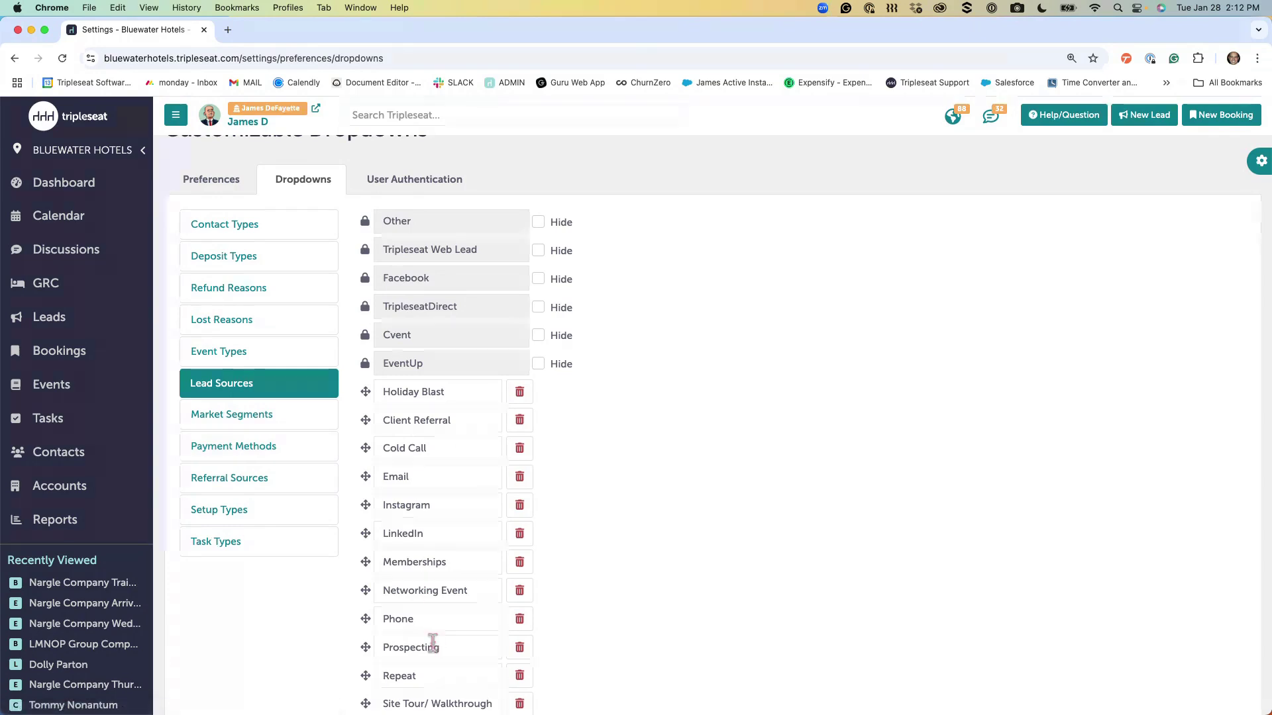
scroll(437, 596, "down", 2)
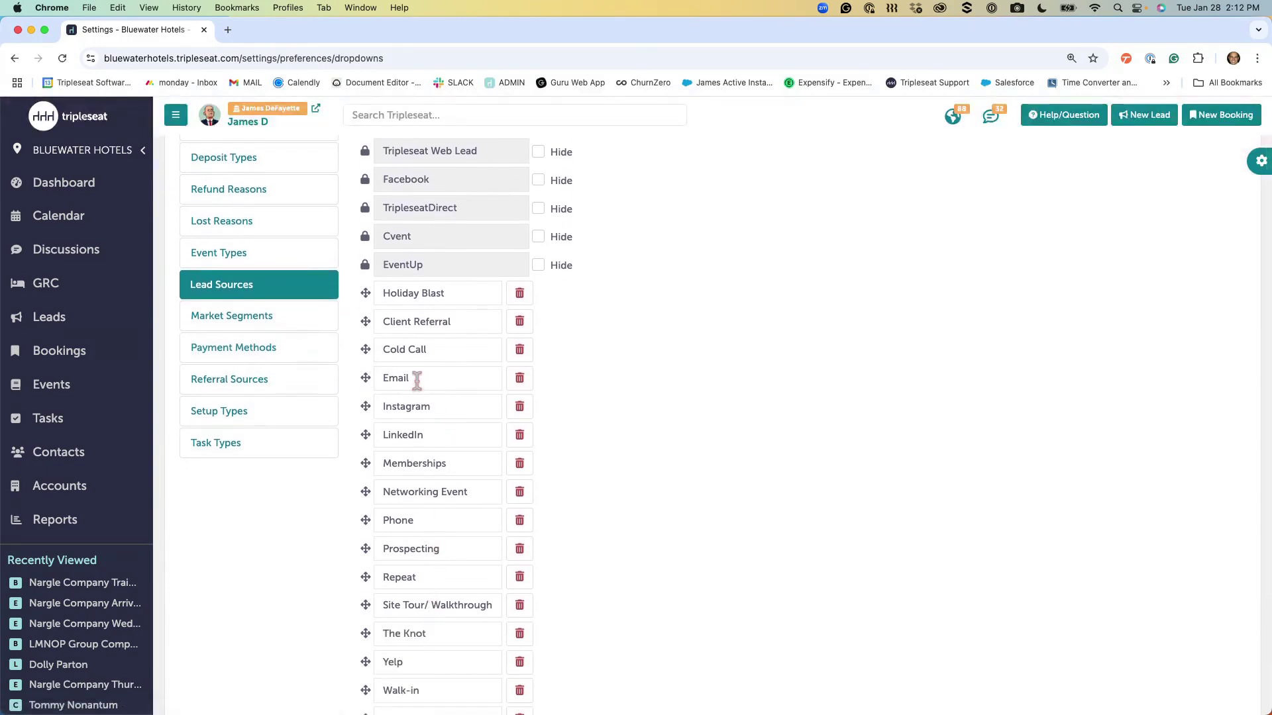
scroll(455, 490, "down", 3)
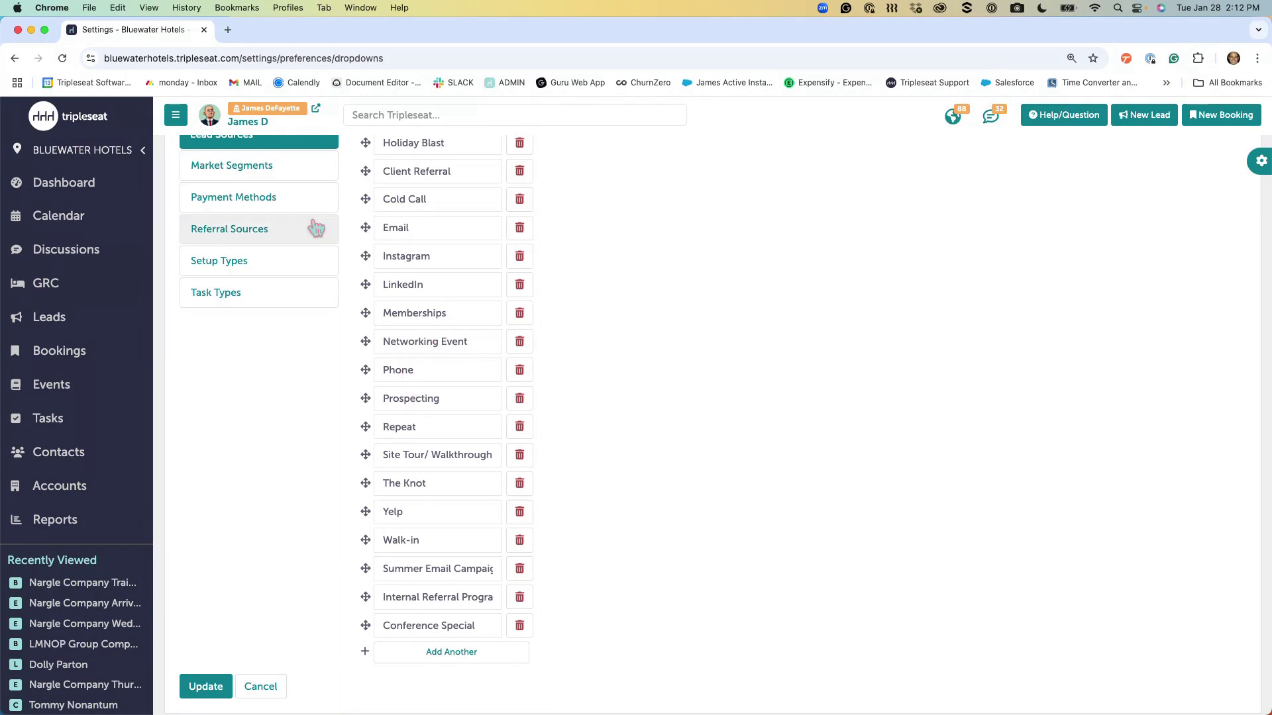
View the market segments and the setup types in the customizable dropdowns
left_click(300, 171)
scroll(450, 464, "up", 2)
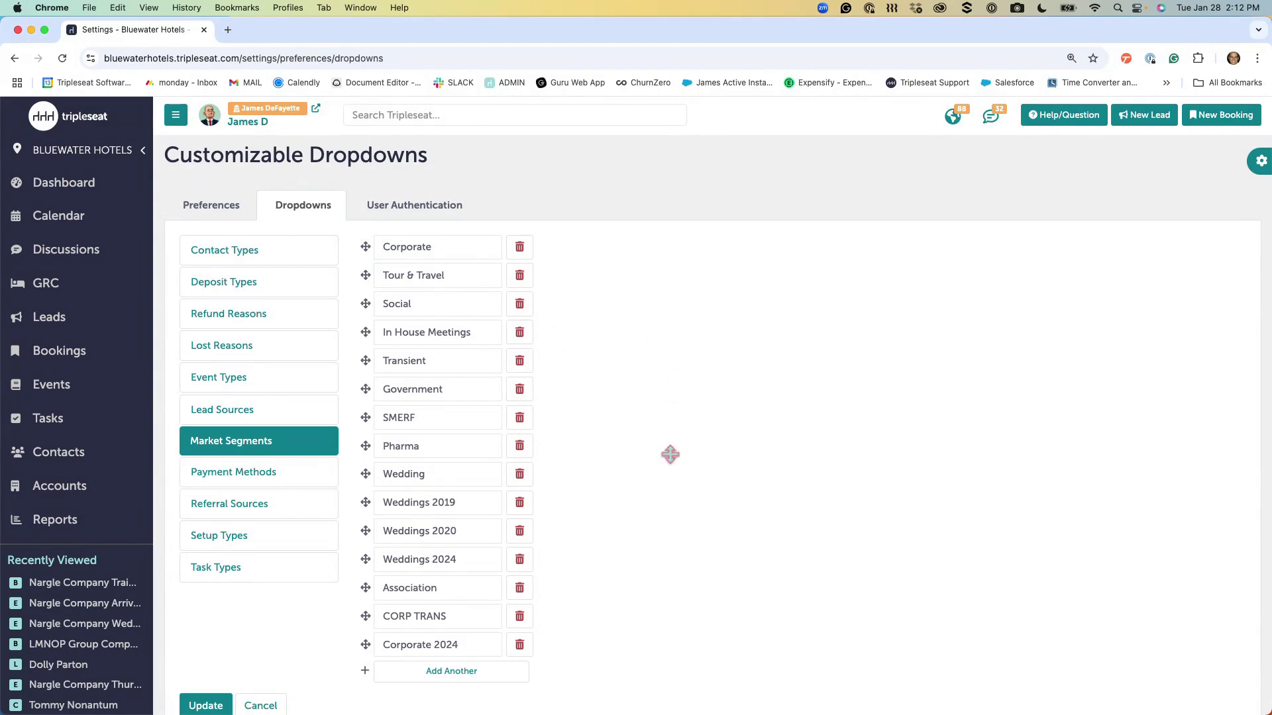
left_click(316, 550)
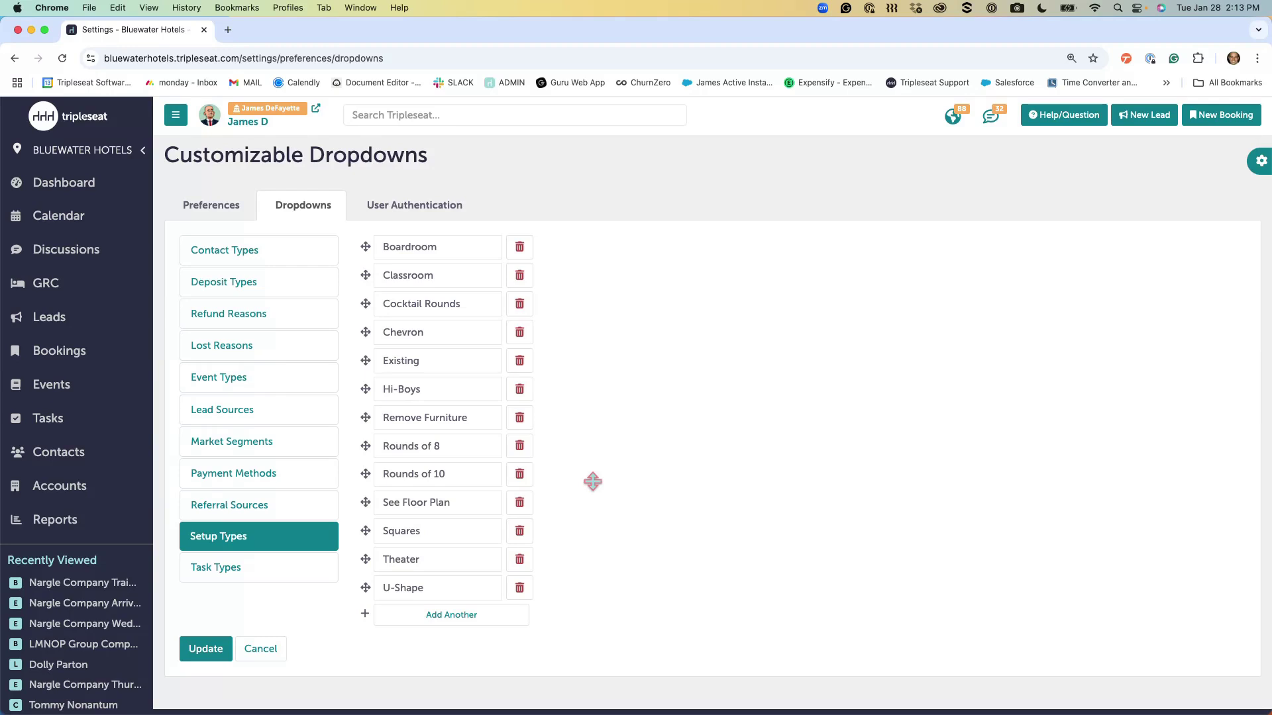
Examine the full list of task types in the customizable dropdowns
left_click(253, 574)
scroll(432, 618, "down", 3)
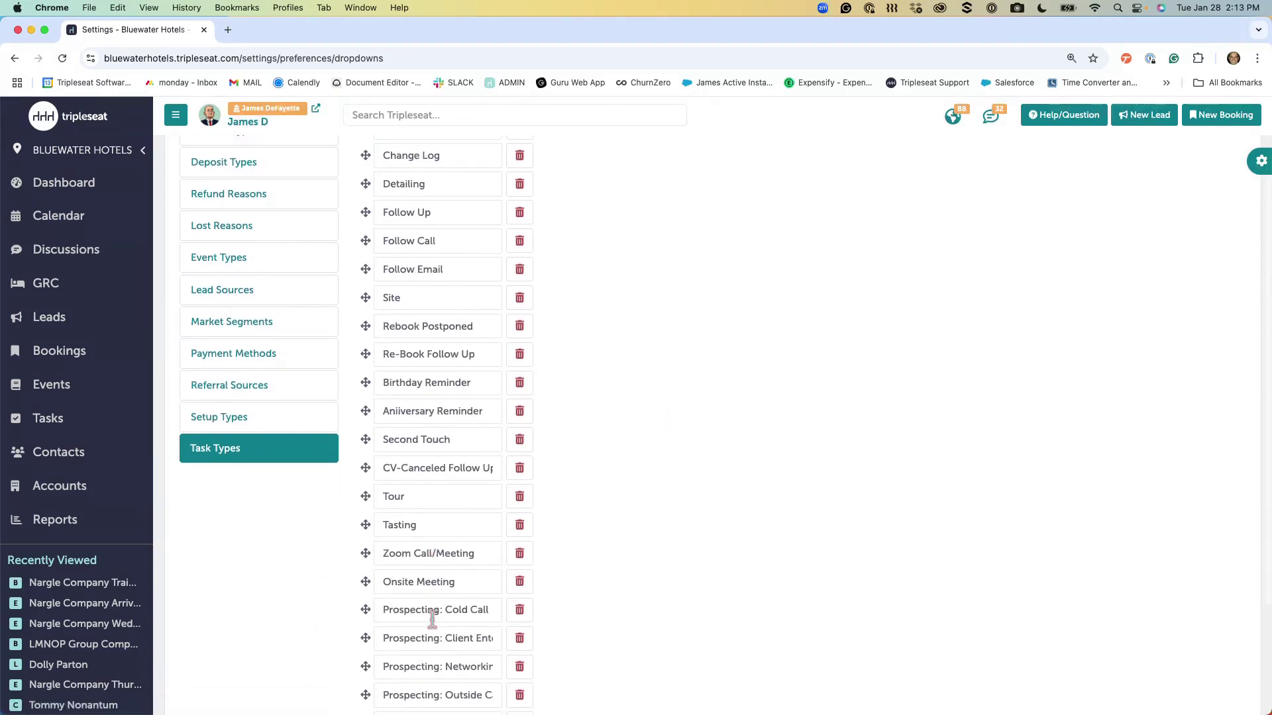
scroll(431, 618, "down", 3)
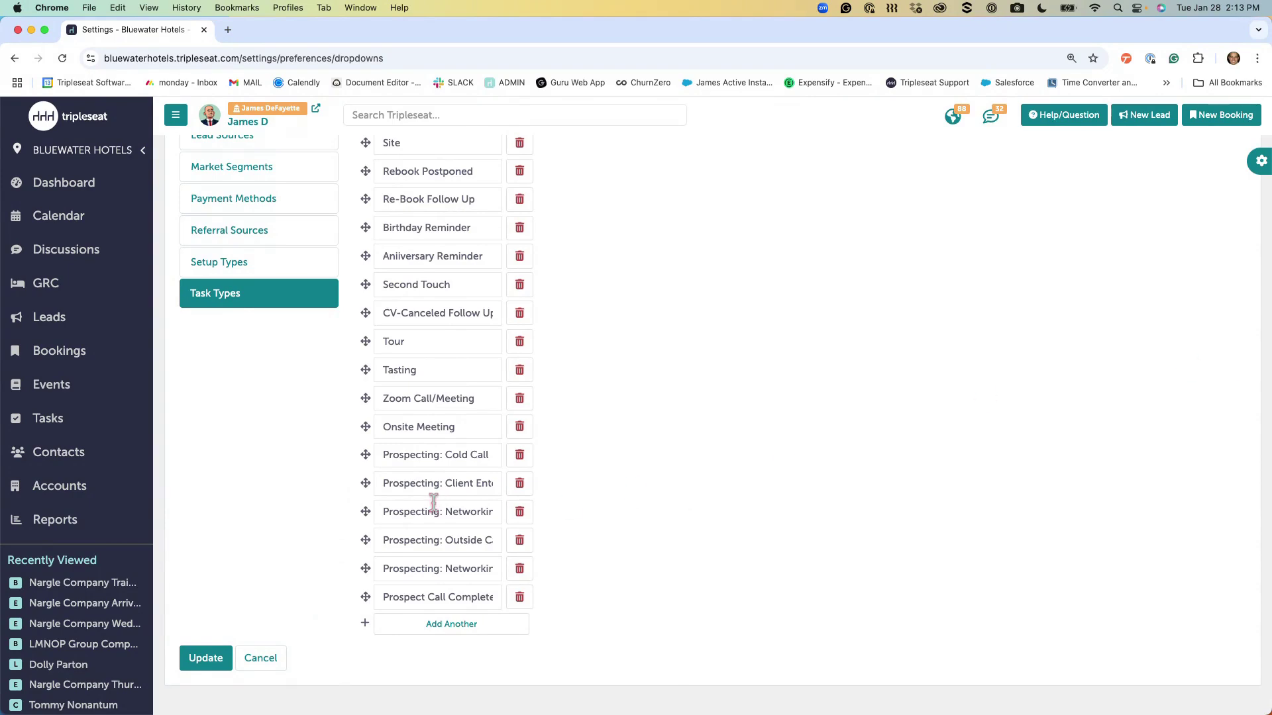
Leave the dropdown settings without saving and open the recently viewed Nargle Company Training booking
left_click(281, 672)
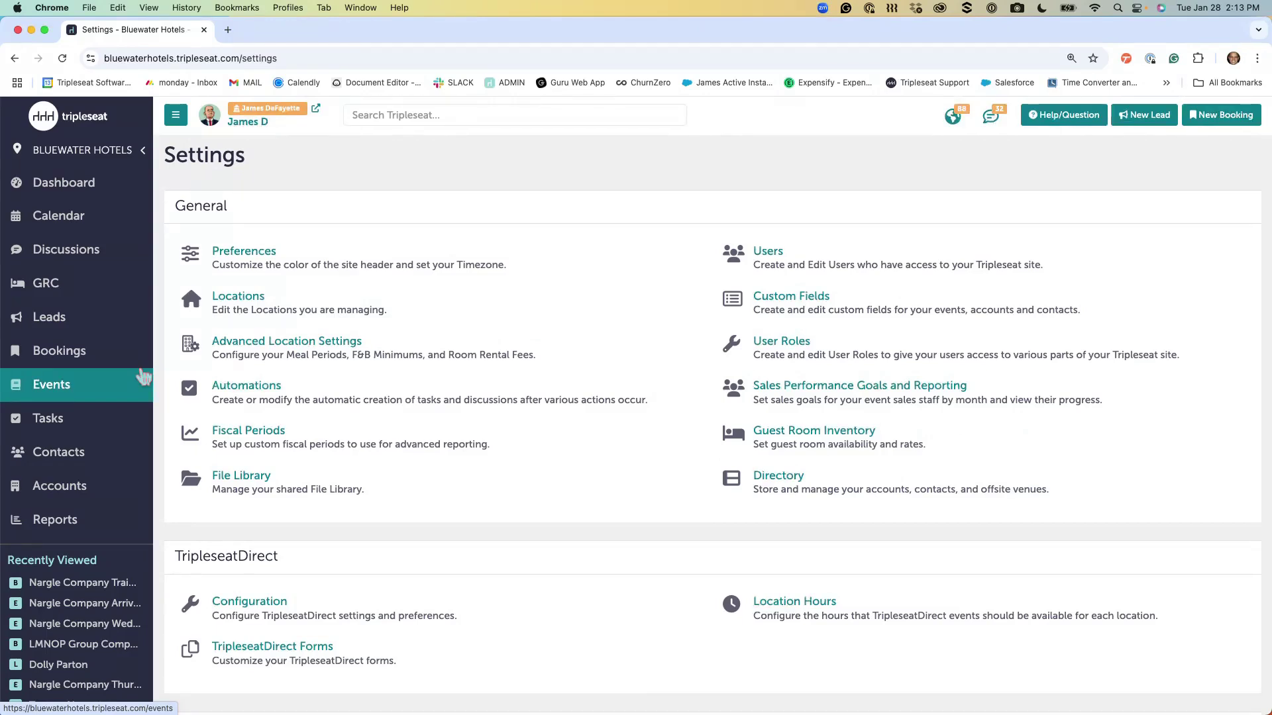
left_click(106, 583)
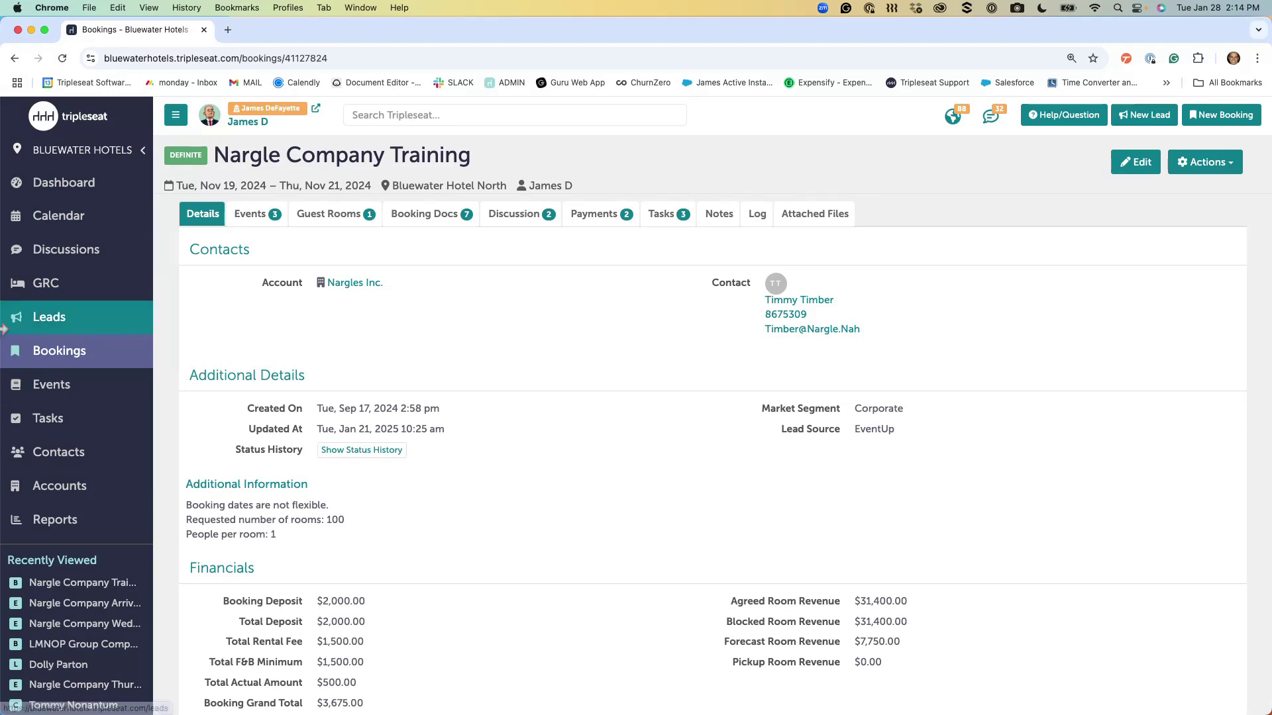
Open the dashboard and examine the tasks due this week and the overdue tasks
left_click(84, 189)
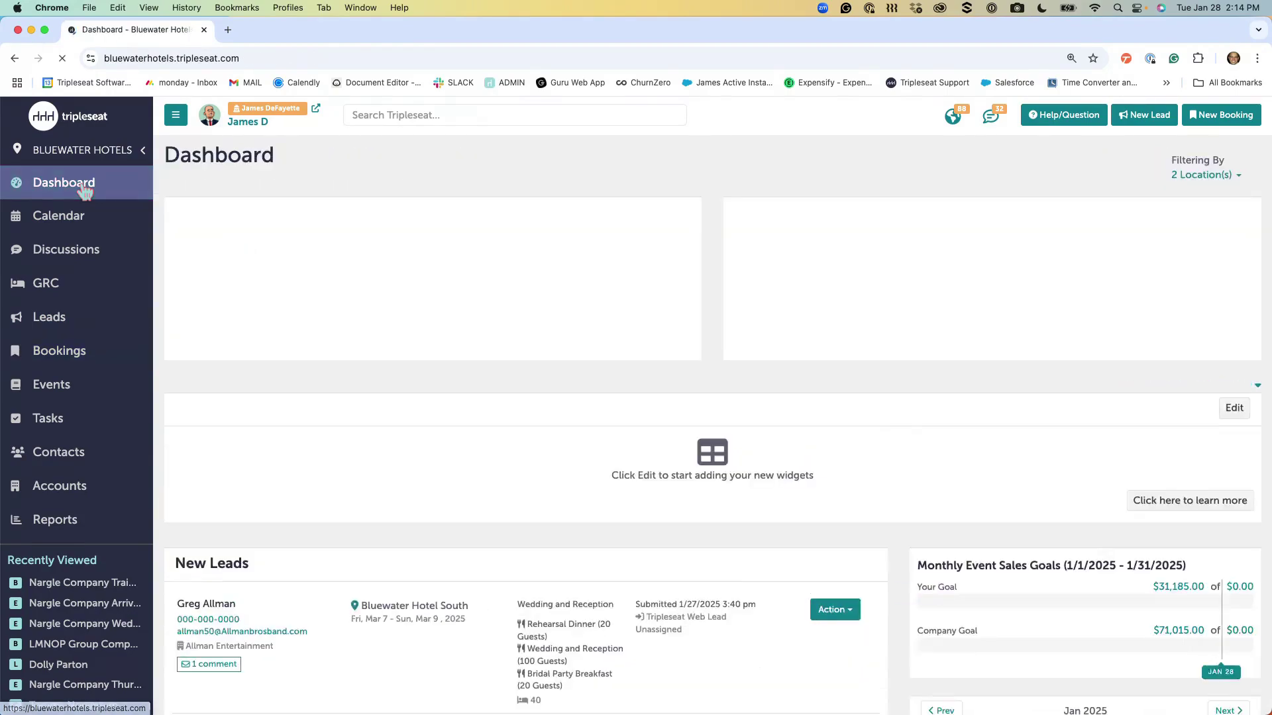
scroll(1081, 495, "down", 15)
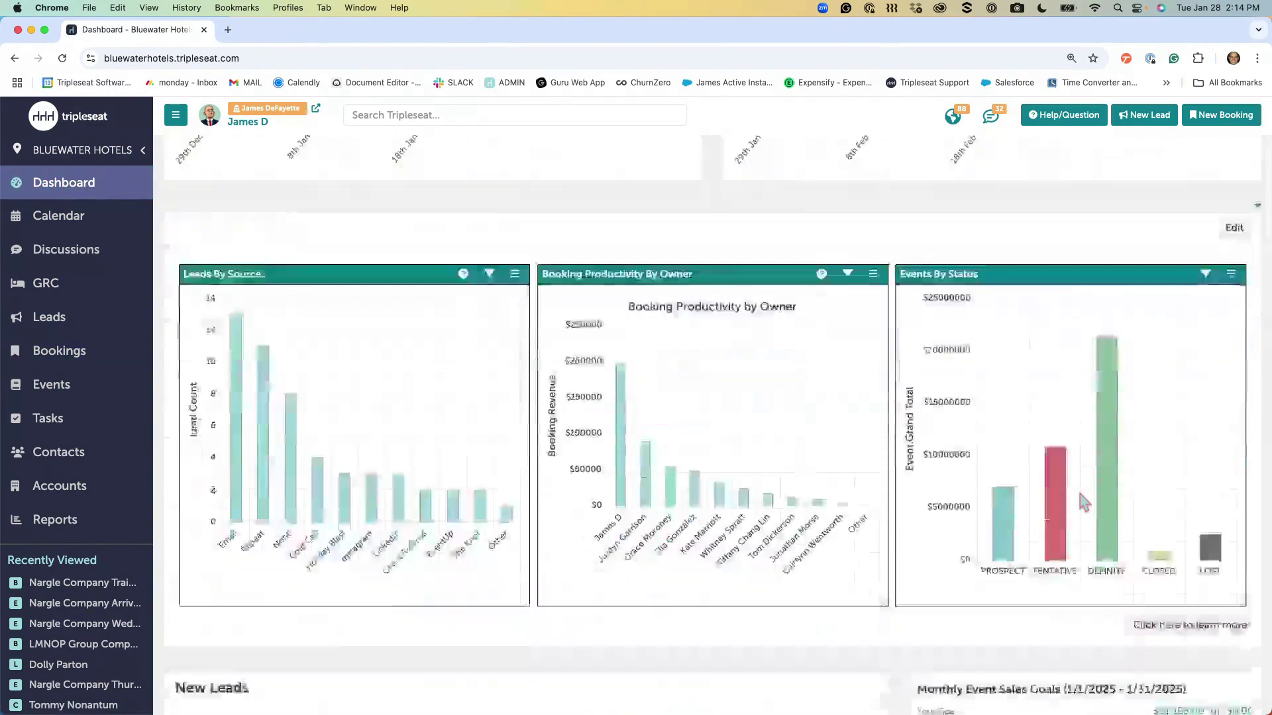
scroll(1080, 498, "down", 15)
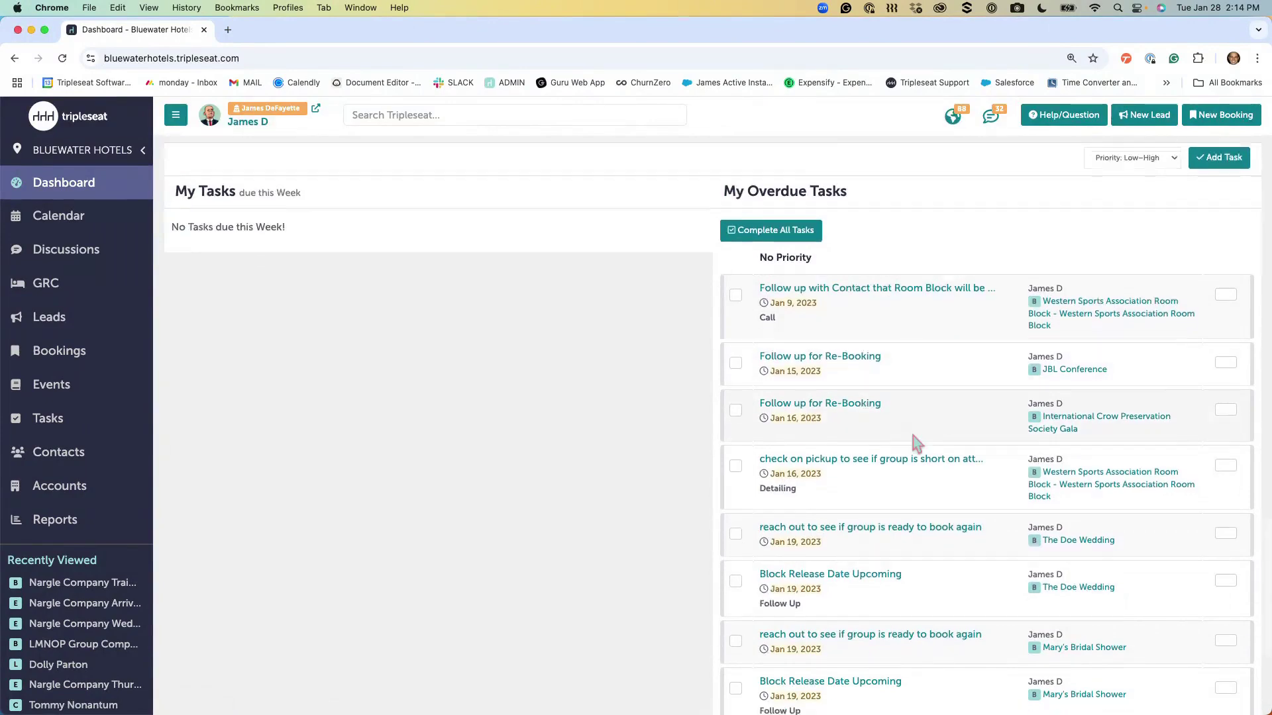
scroll(914, 440, "down", 3)
scroll(912, 437, "down", 2)
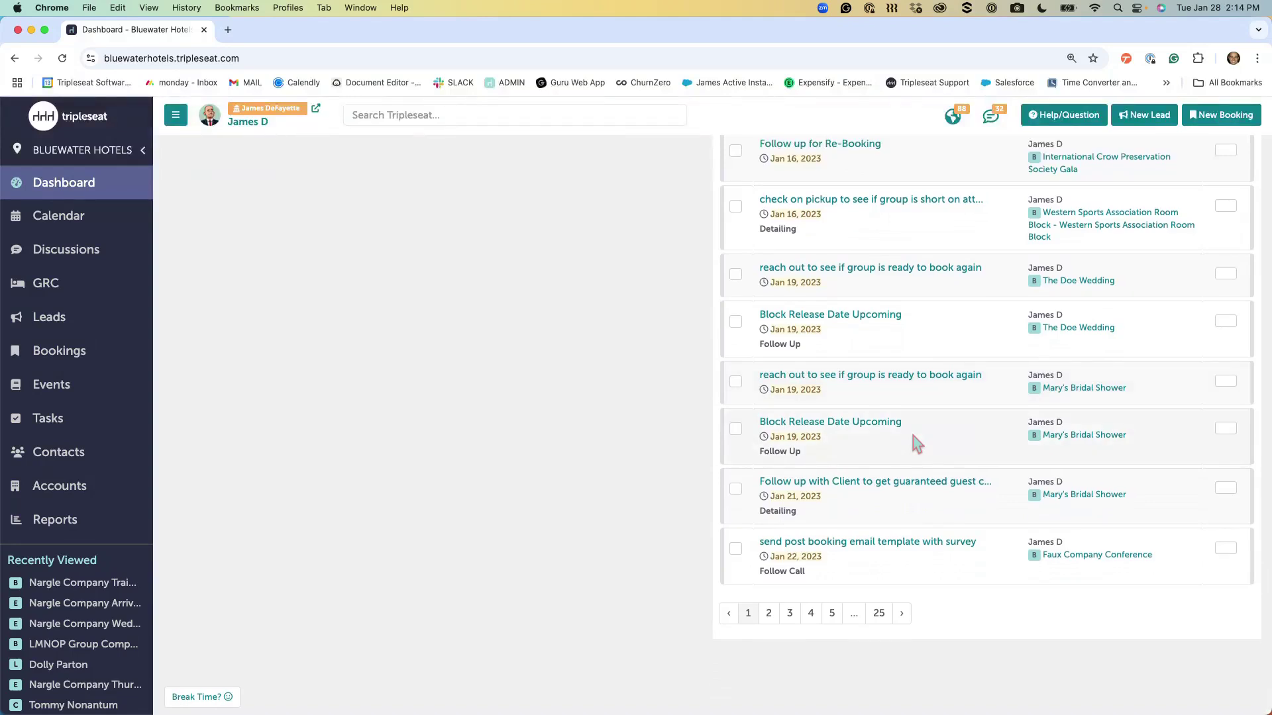
scroll(871, 449, "up", 3)
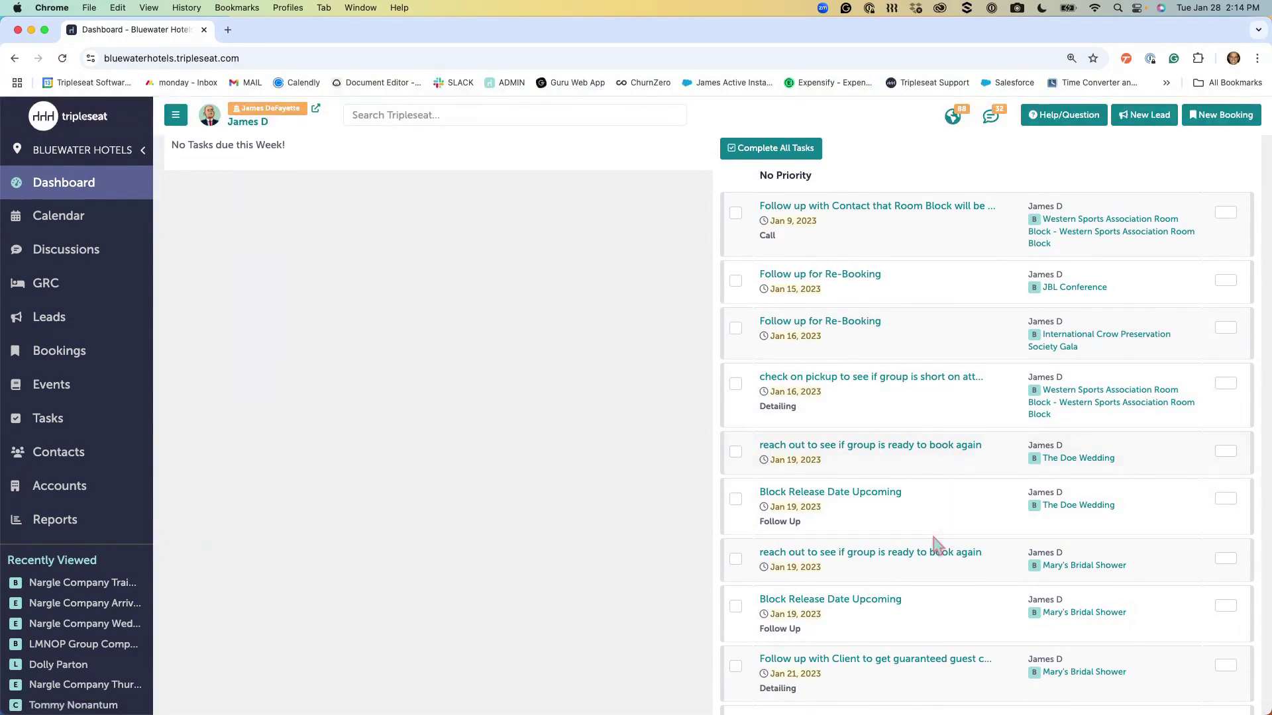
scroll(935, 544, "down", 3)
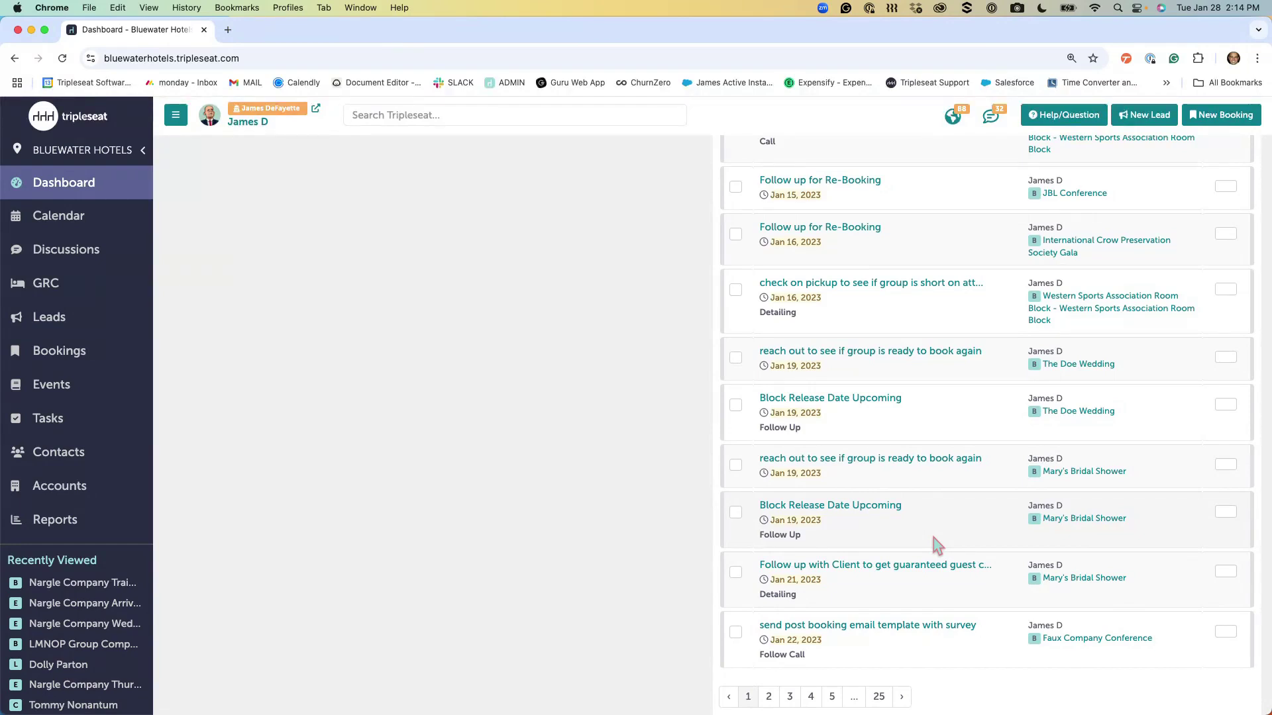
scroll(937, 545, "down", 2)
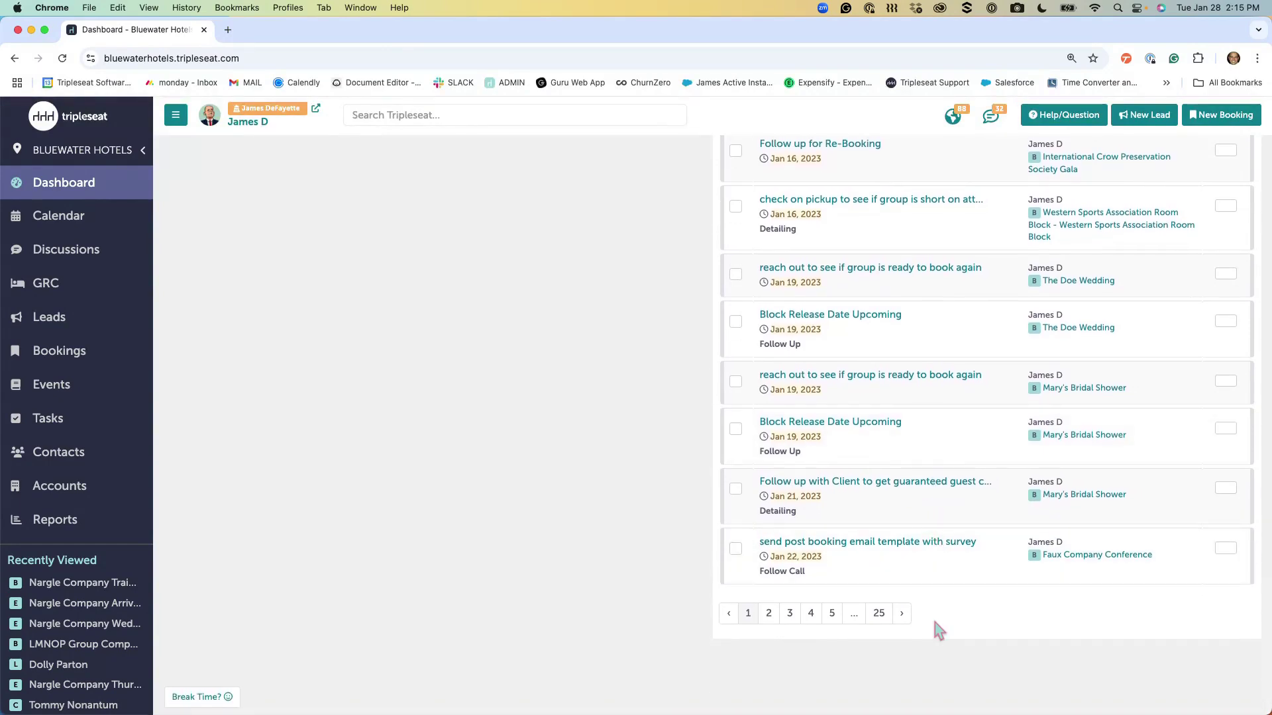
scroll(939, 630, "up", 5)
scroll(938, 629, "up", 1)
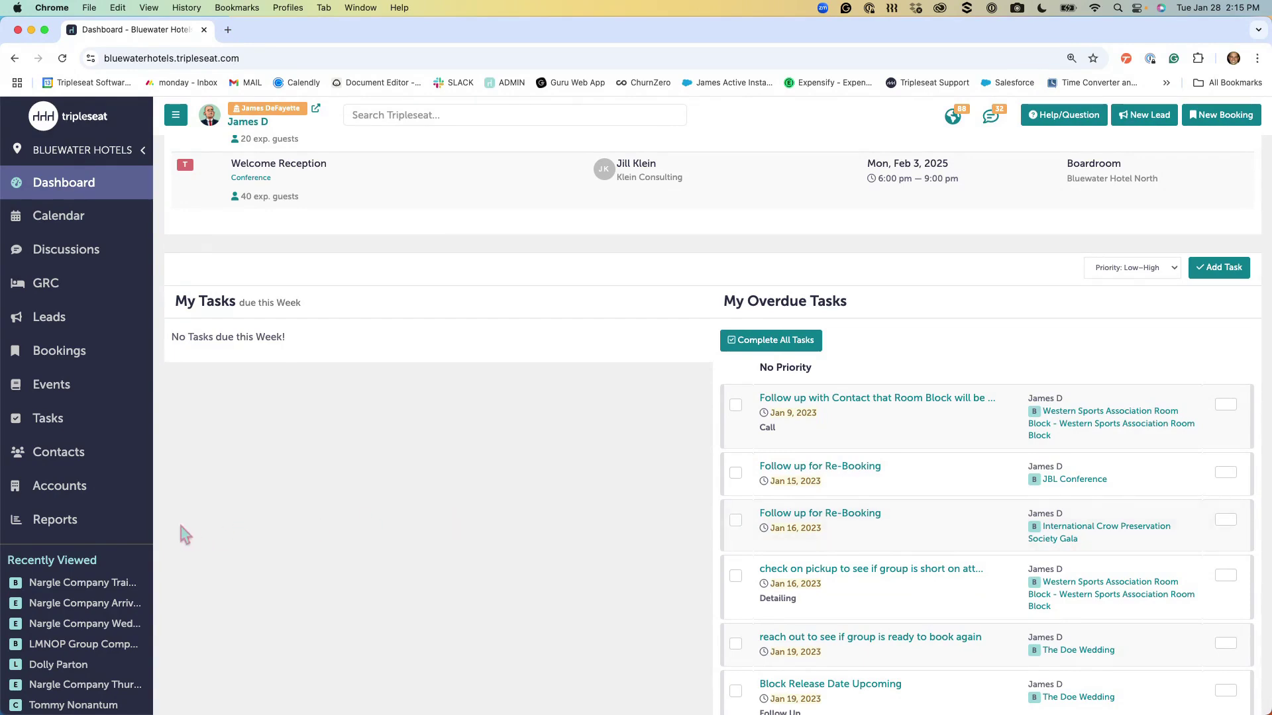
Open the saved _Task Report from the Additional Reports section of the reports page
left_click(107, 530)
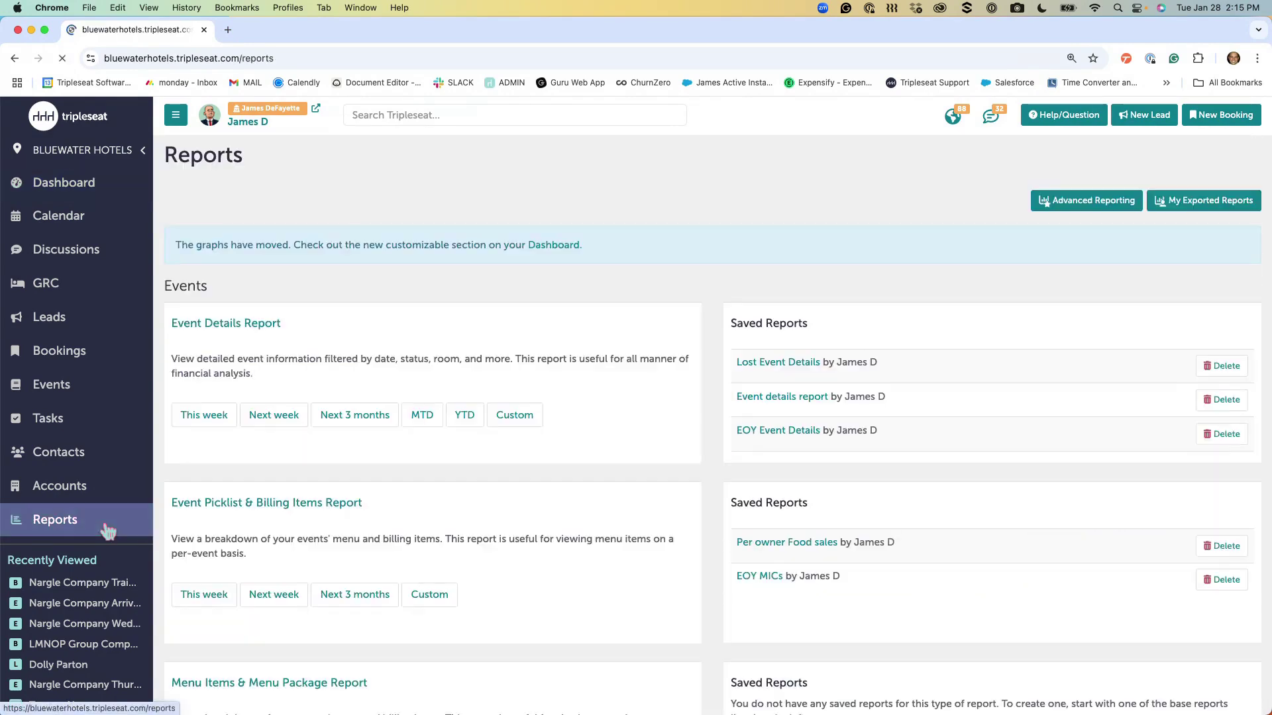
scroll(604, 646, "down", 5)
scroll(603, 642, "down", 10)
scroll(604, 648, "down", 7)
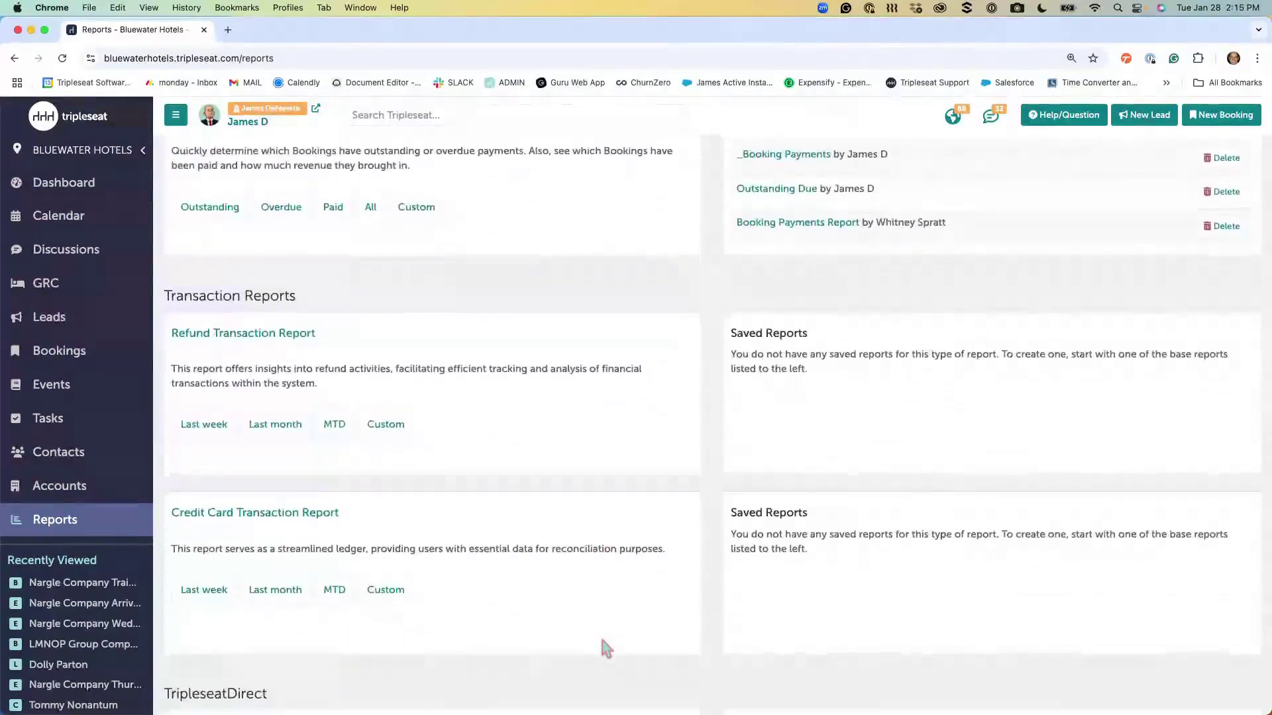
scroll(604, 648, "down", 10)
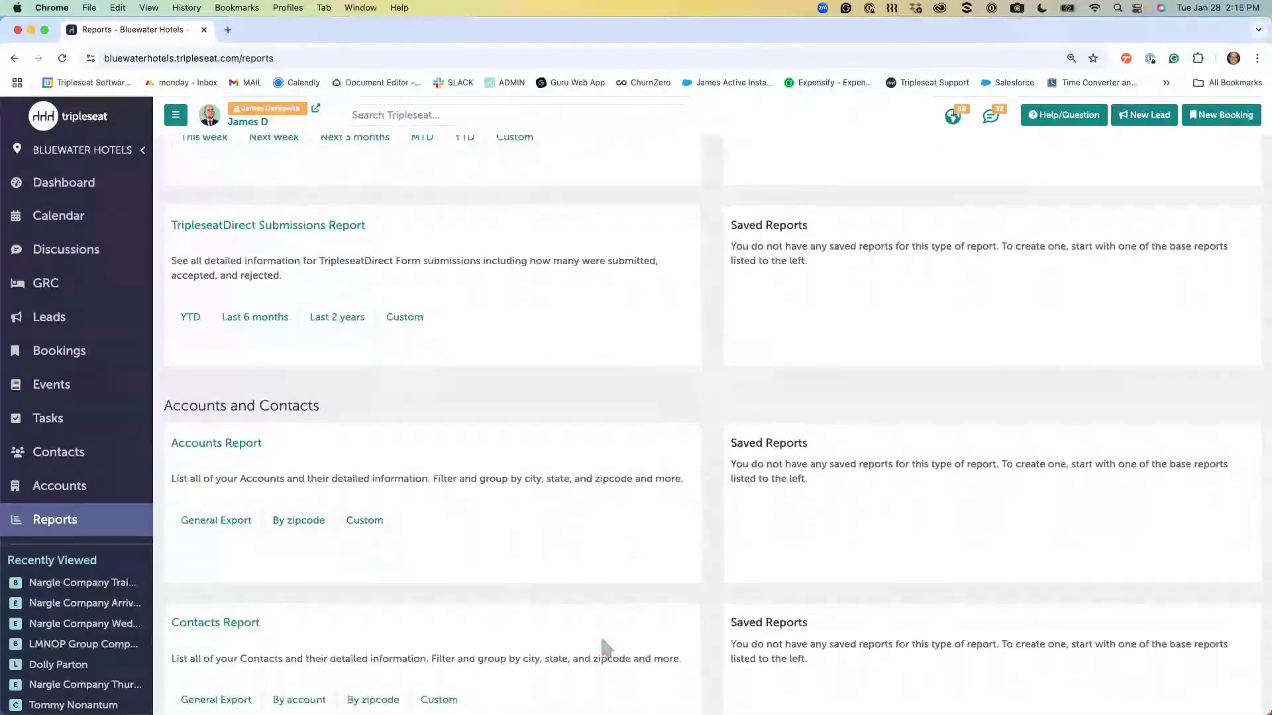
scroll(604, 648, "down", 10)
scroll(601, 639, "down", 7)
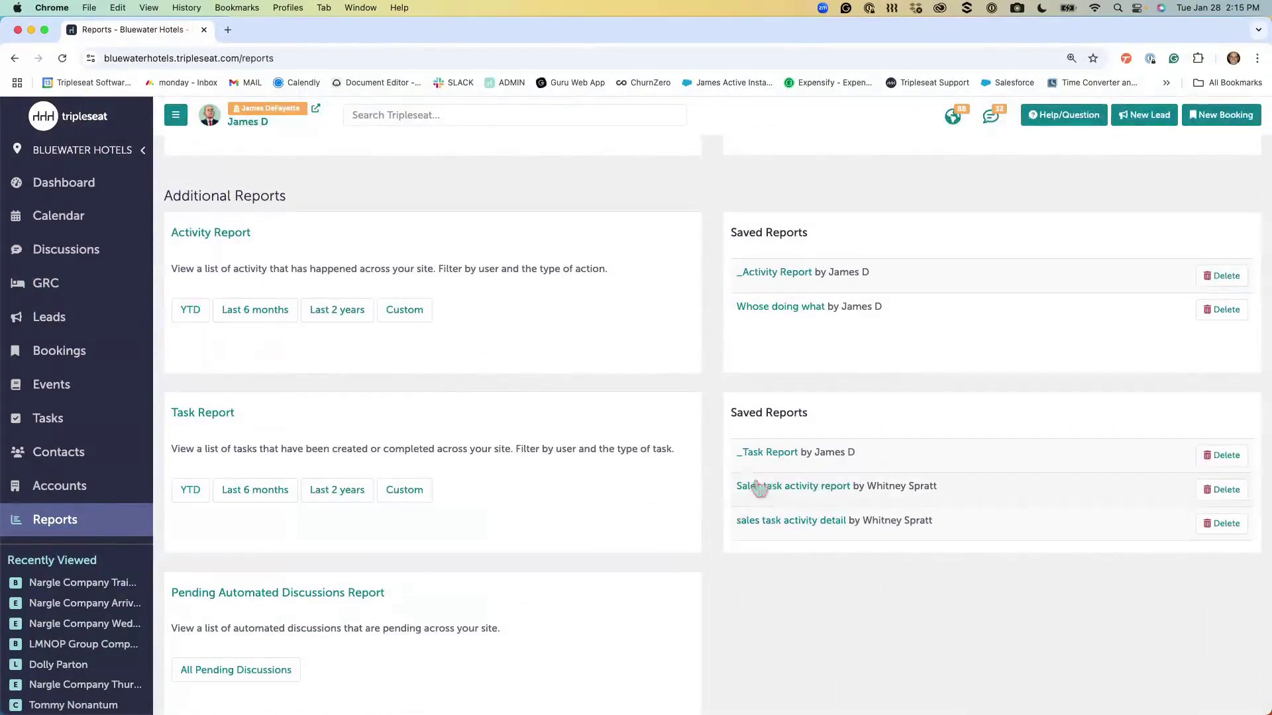
left_click(782, 456)
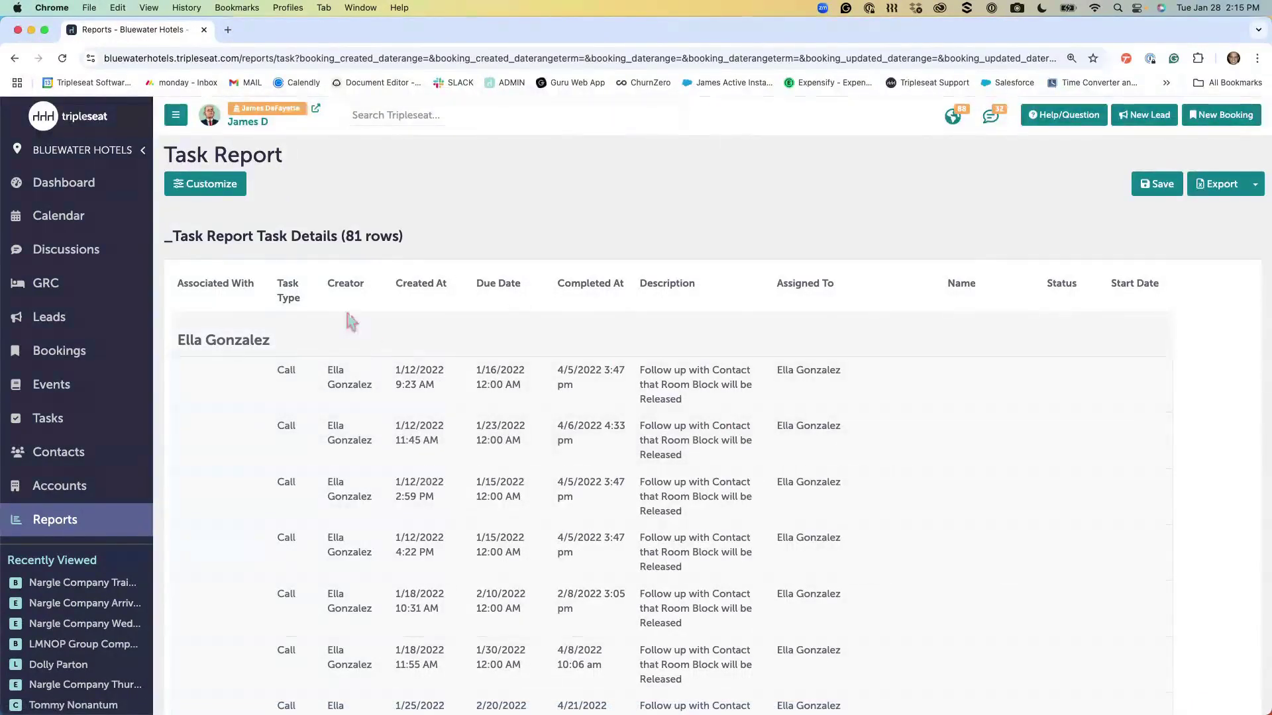
Clear the Date Created range in the task report's customization criteria
left_click(233, 190)
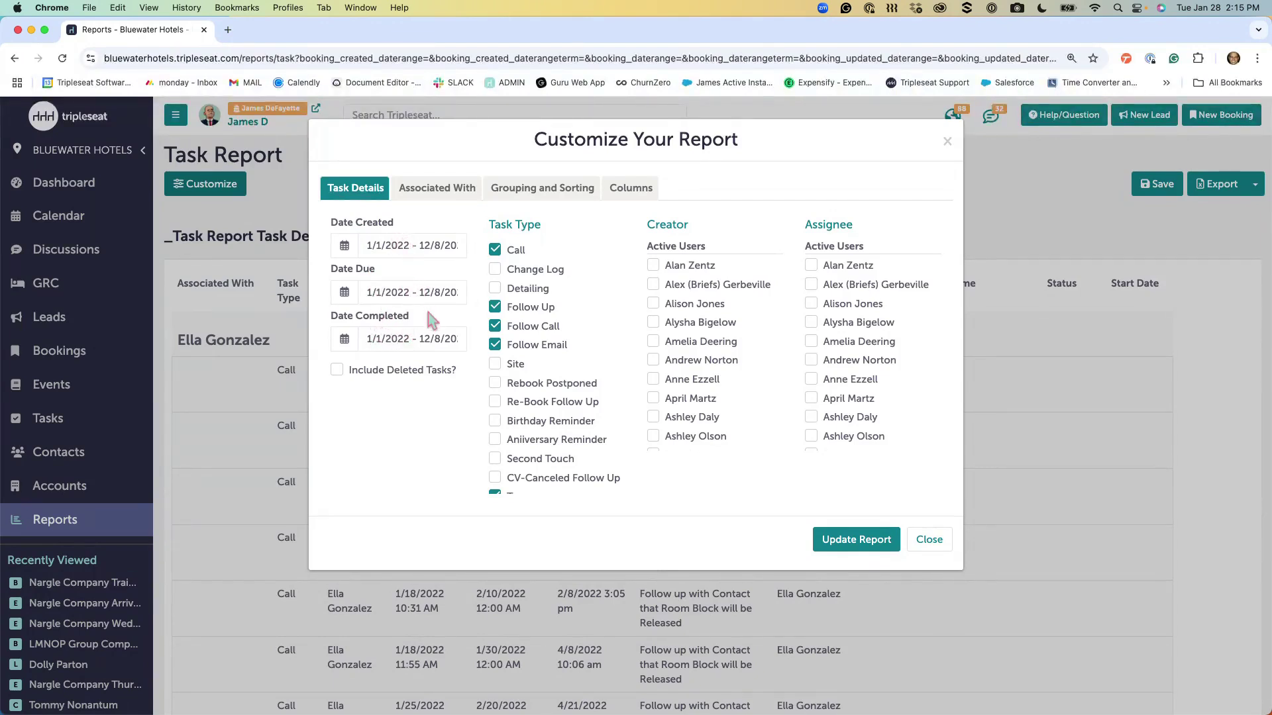
left_click(418, 290)
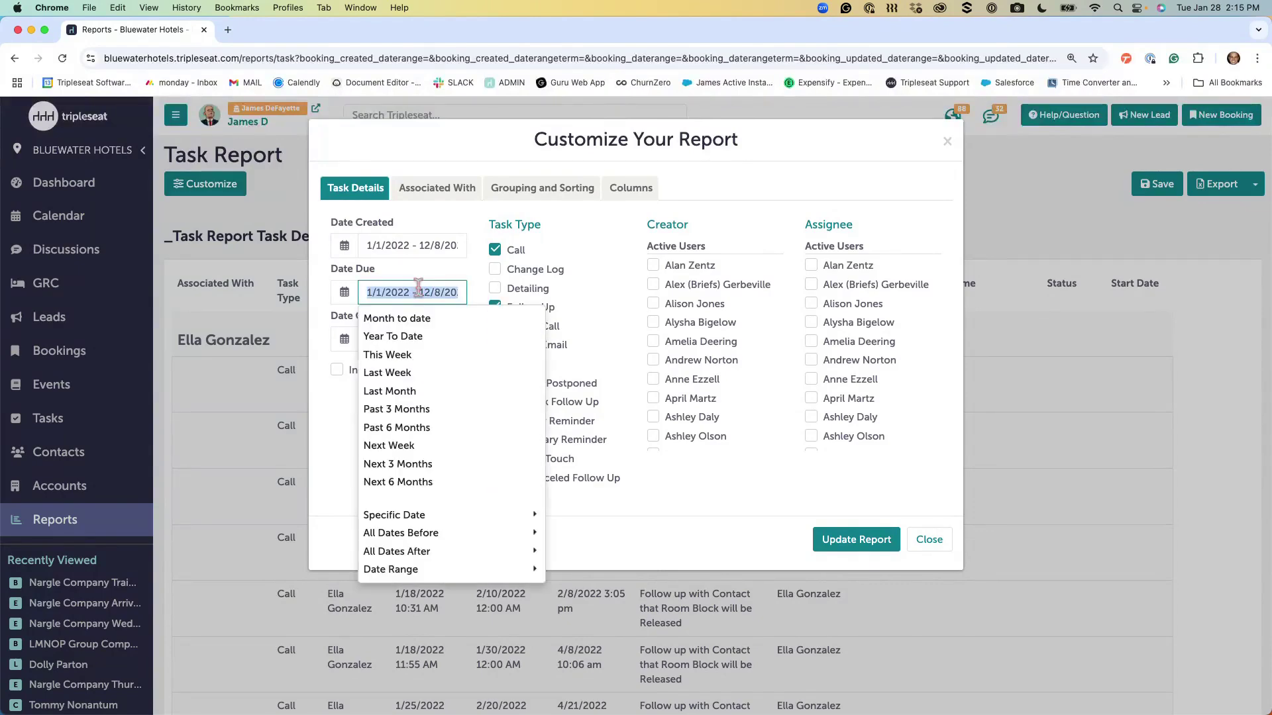
left_click(414, 243)
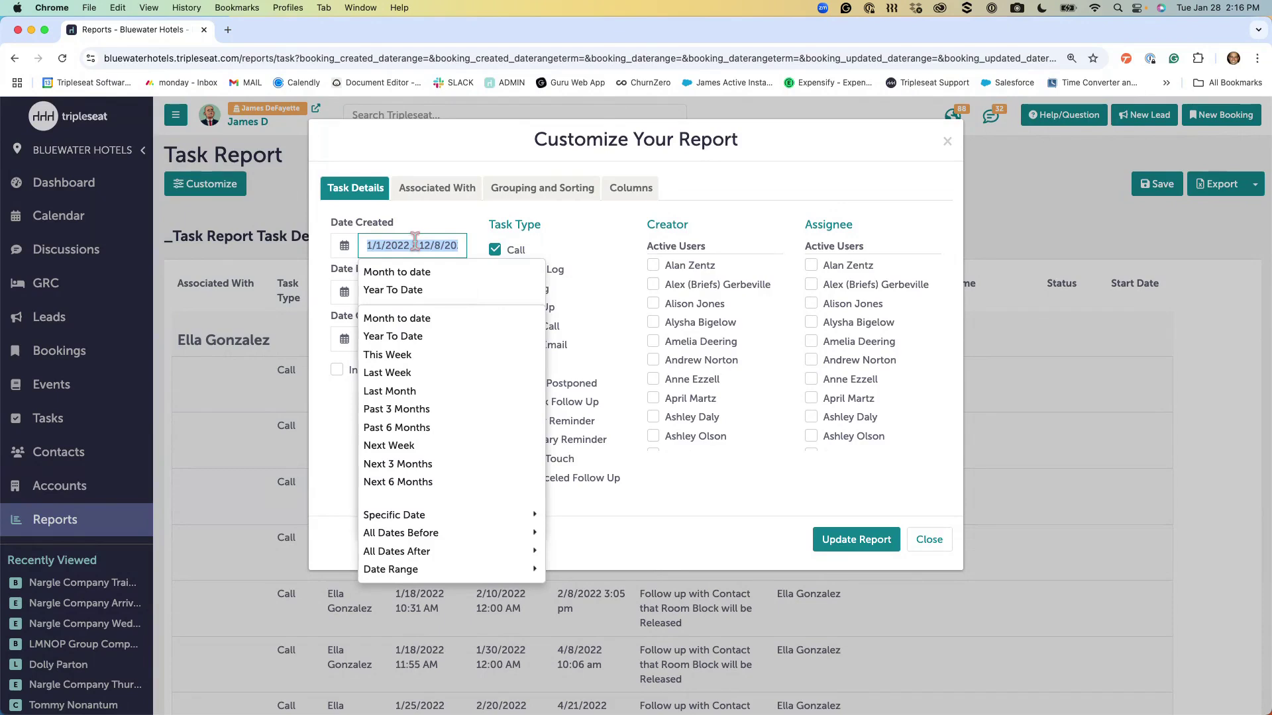
key("BackSpace")
left_click(314, 395)
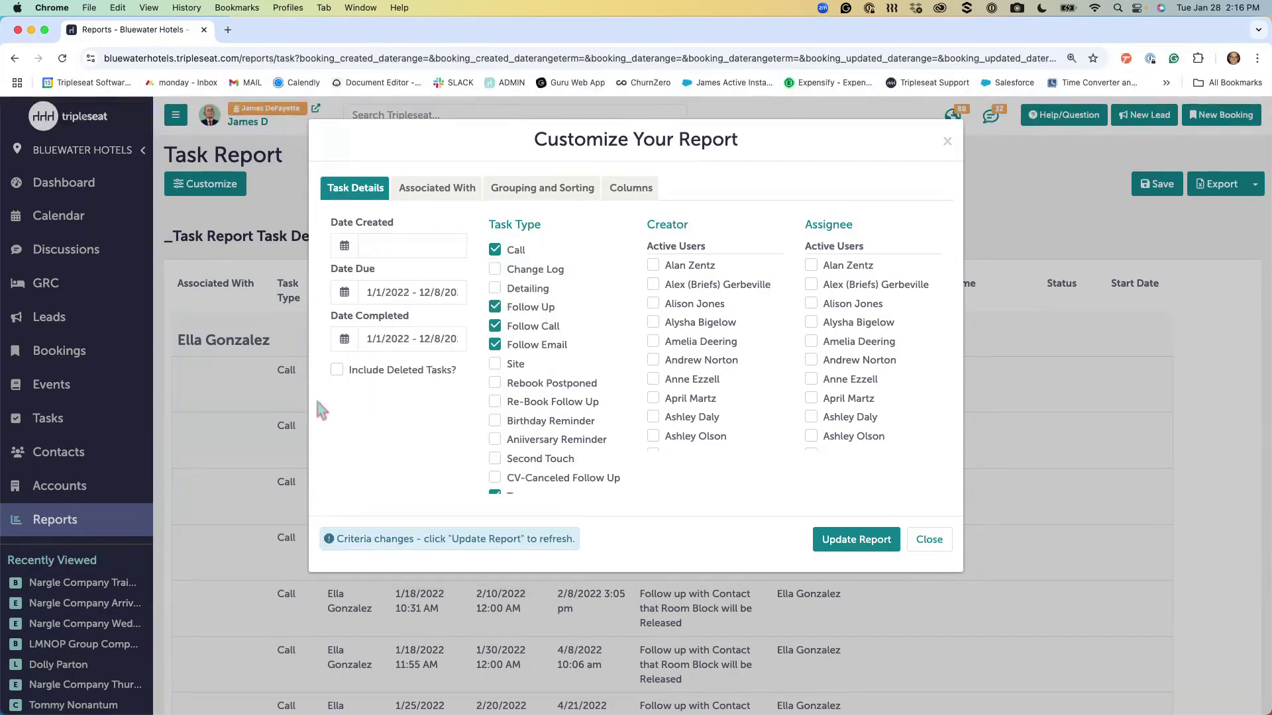
Clear the Date Completed range in the task report's criteria
left_click(431, 334)
key("BackSpace")
key("BackSpace")
key("BackSpace")
key("BackSpace")
left_click(447, 343)
triple_click(448, 344)
key("BackSpace")
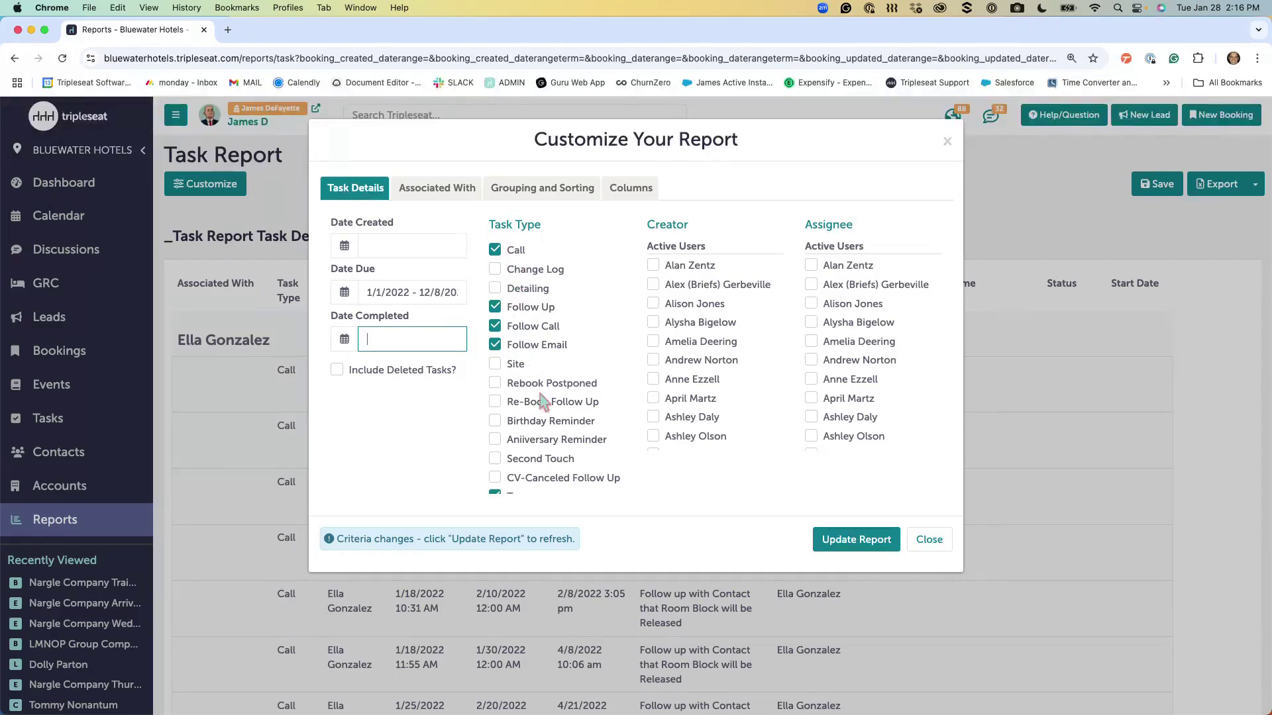
Review the report's task type filters, grouping and sorting options, and the booking, event, and account and contact column groups
scroll(536, 384, "down", 2)
scroll(543, 400, "up", 2)
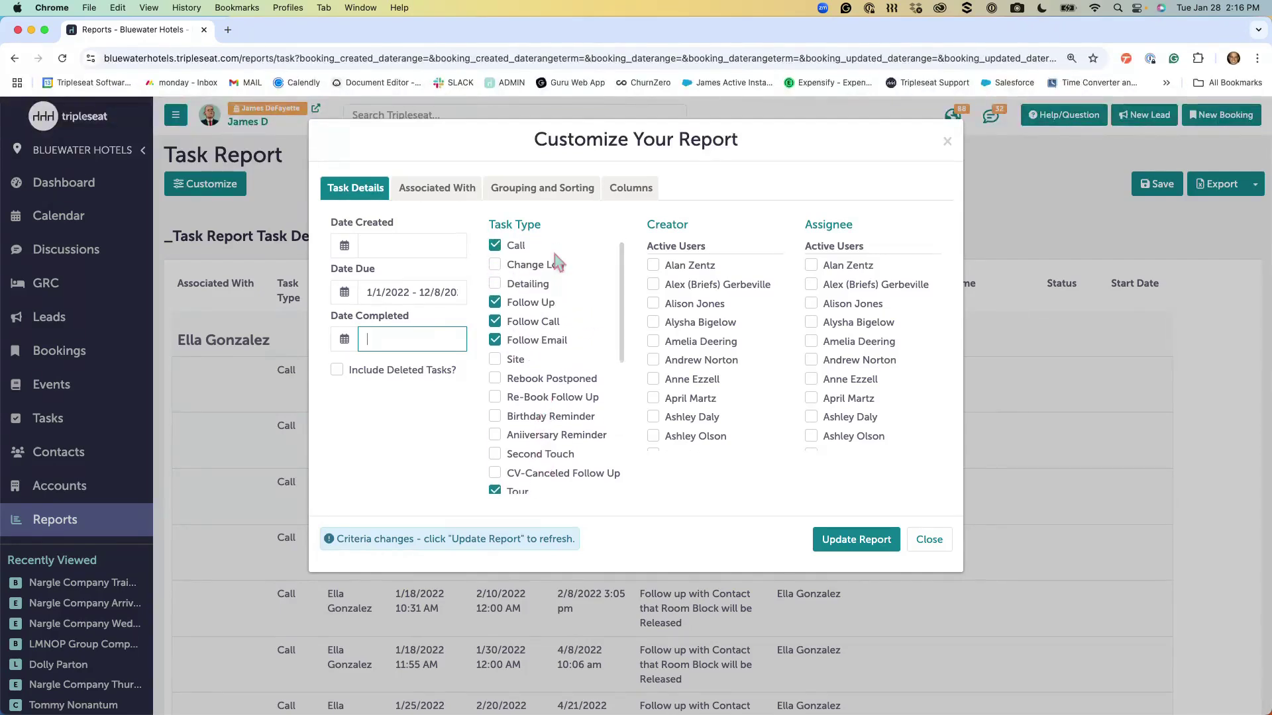
left_click(550, 190)
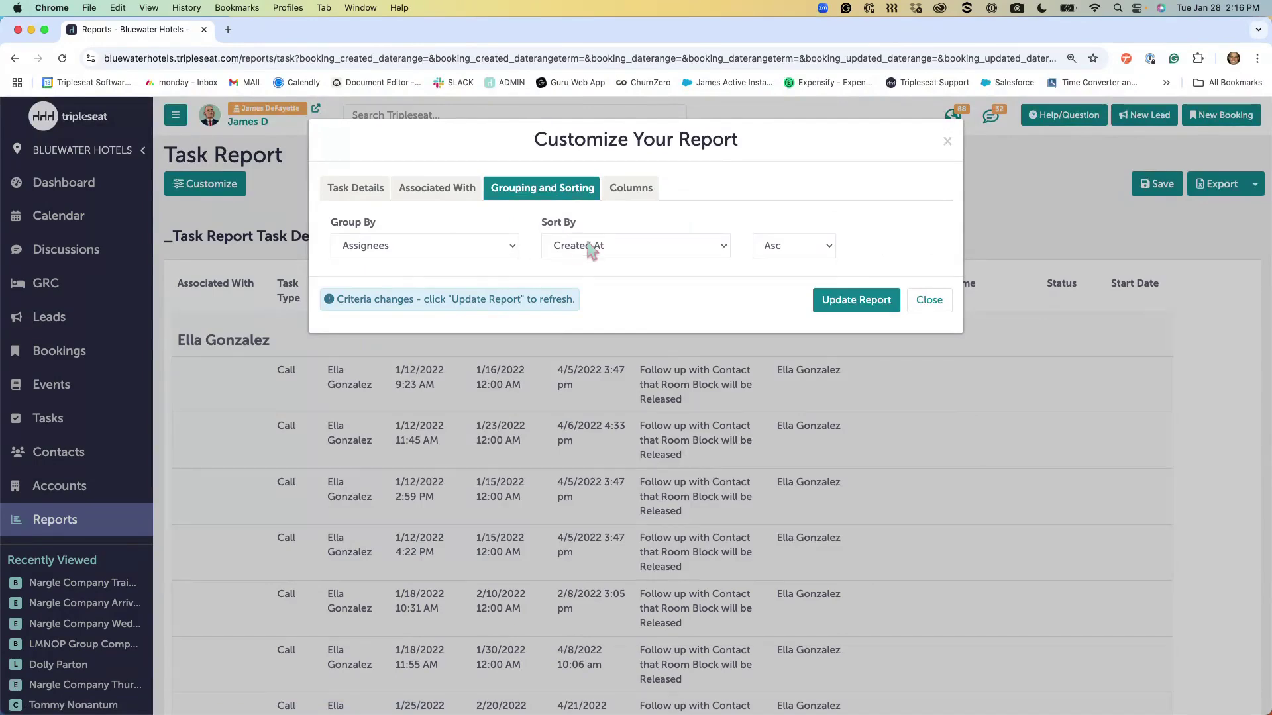
left_click(625, 194)
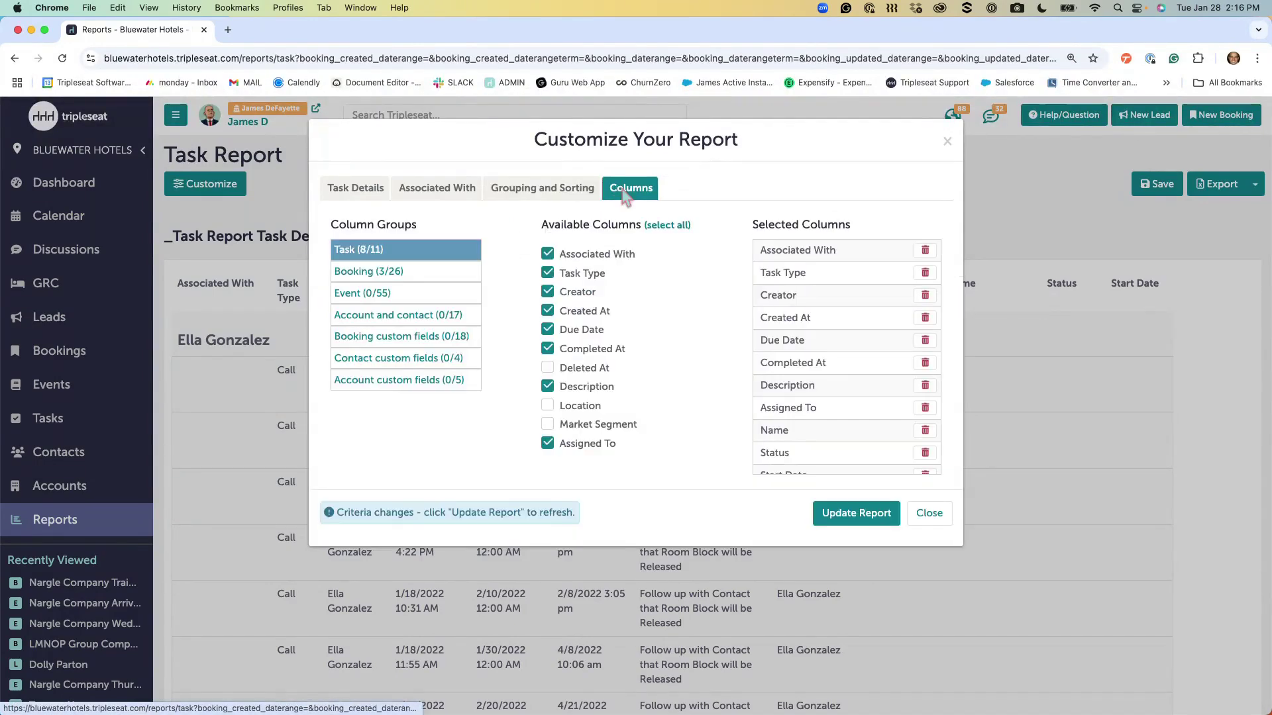
left_click(422, 270)
left_click(424, 293)
left_click(427, 316)
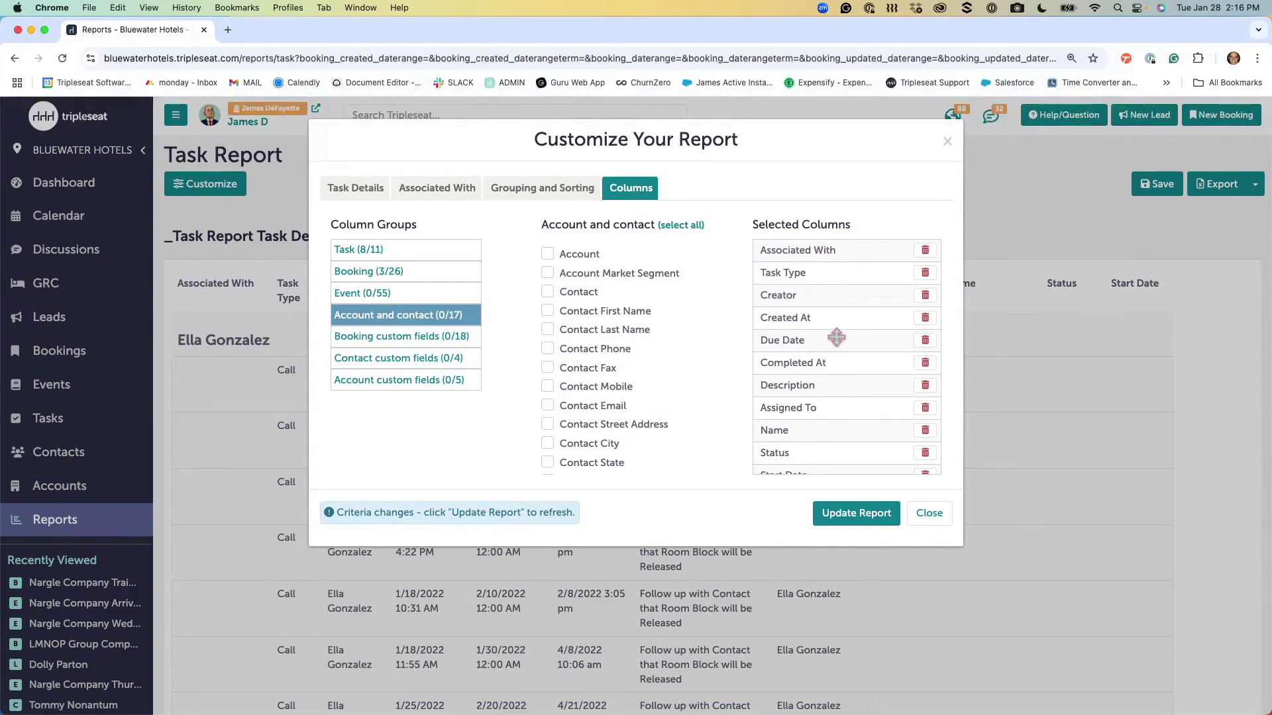
Update the task report with the changed criteria and look through its rows
left_click(867, 520)
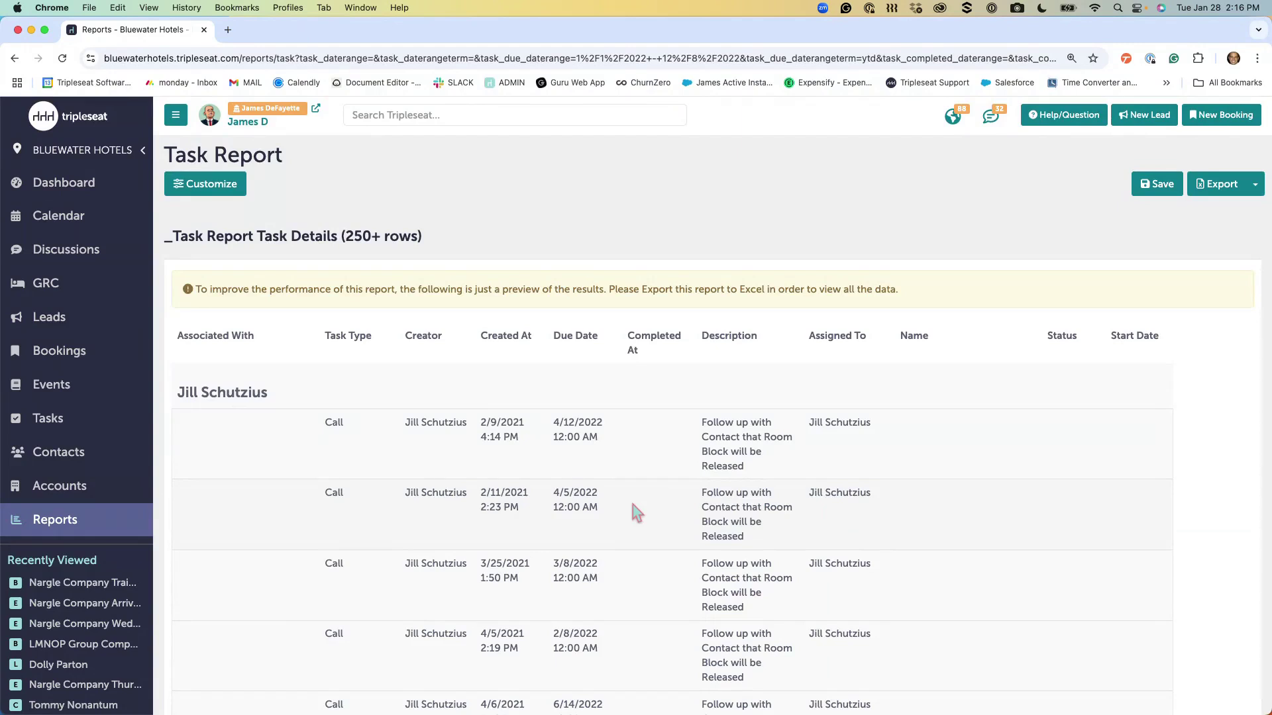
scroll(633, 505, "down", 4)
scroll(635, 512, "down", 7)
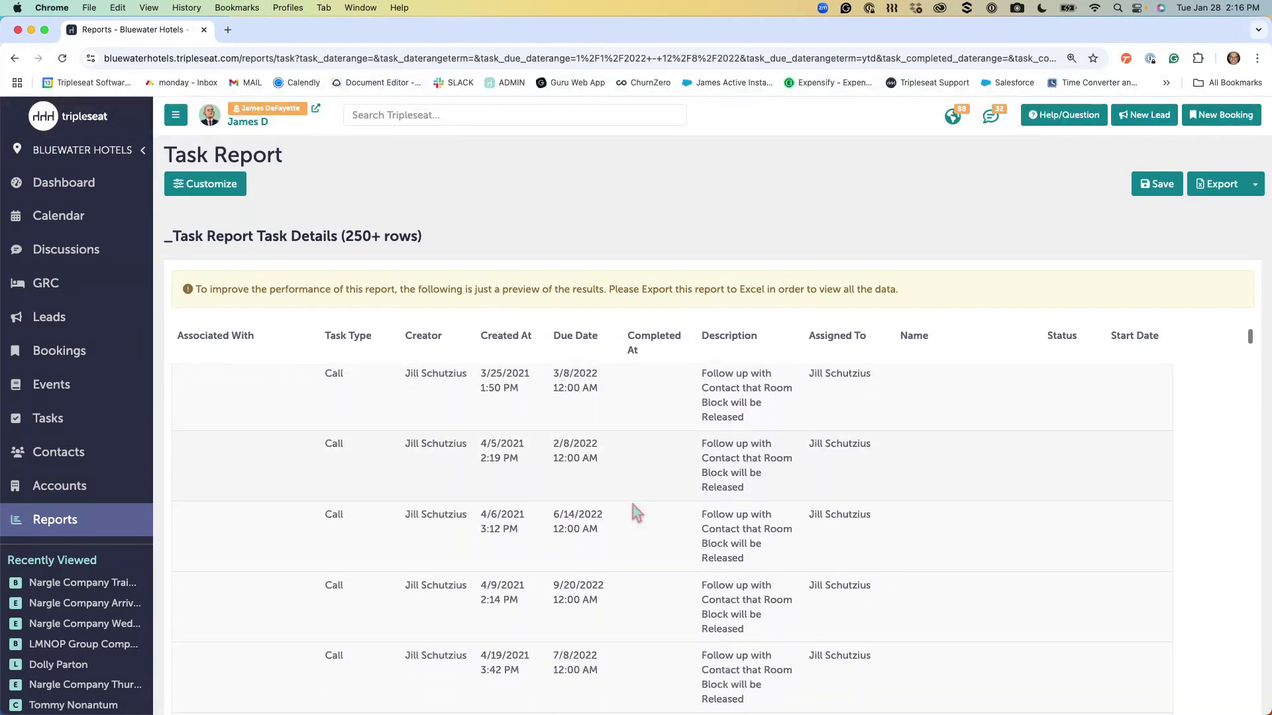
scroll(636, 512, "down", 7)
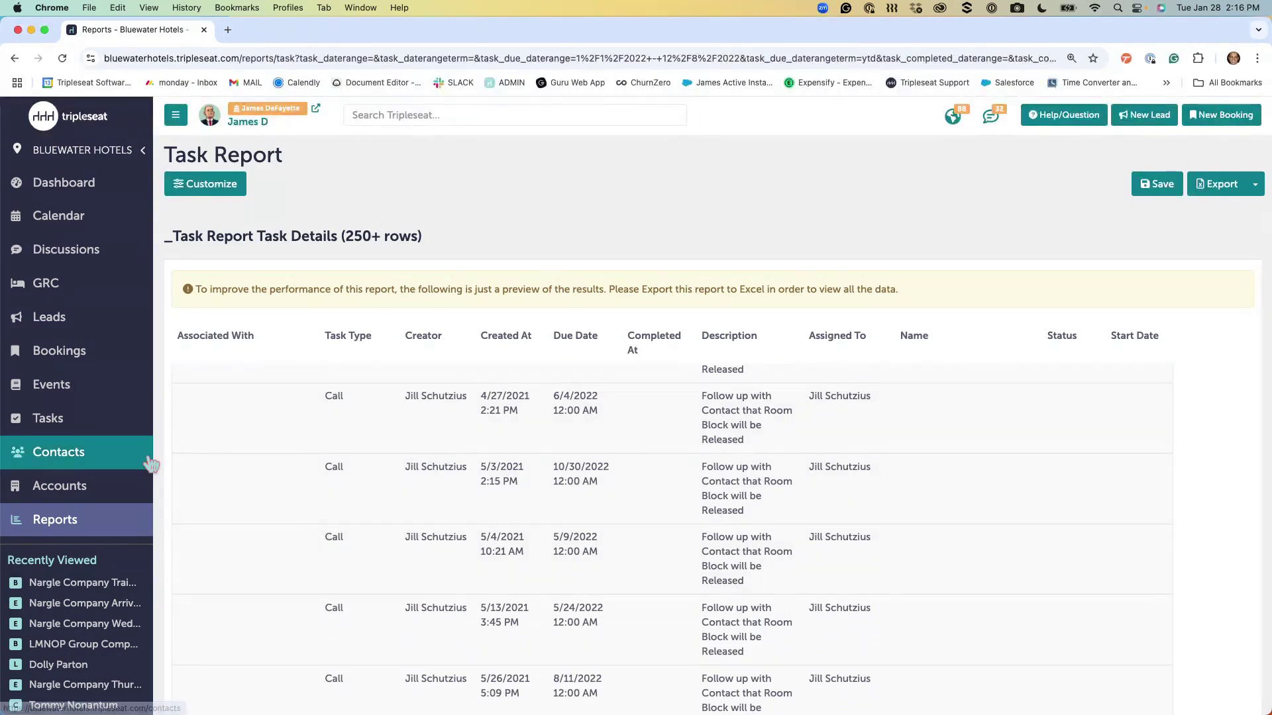
View the Nargle Company Training booking, then open the Automations page in the site settings
left_click(110, 583)
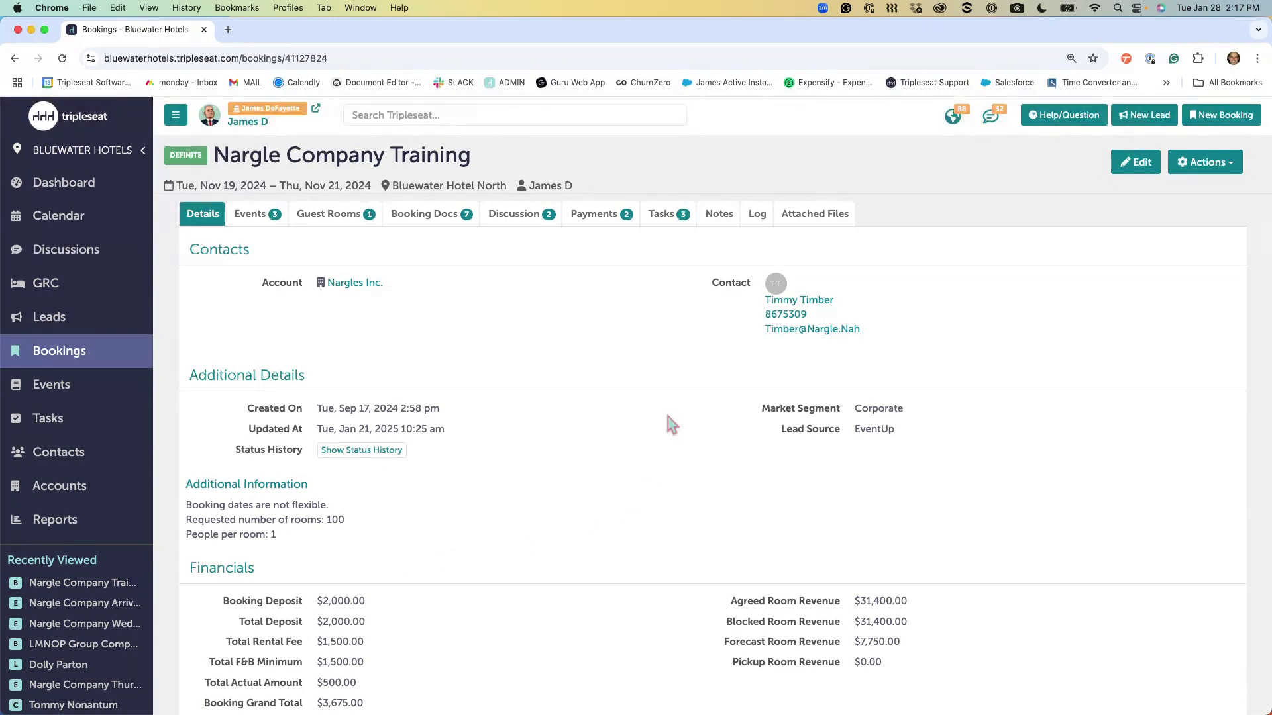
scroll(94, 537, "down", 4)
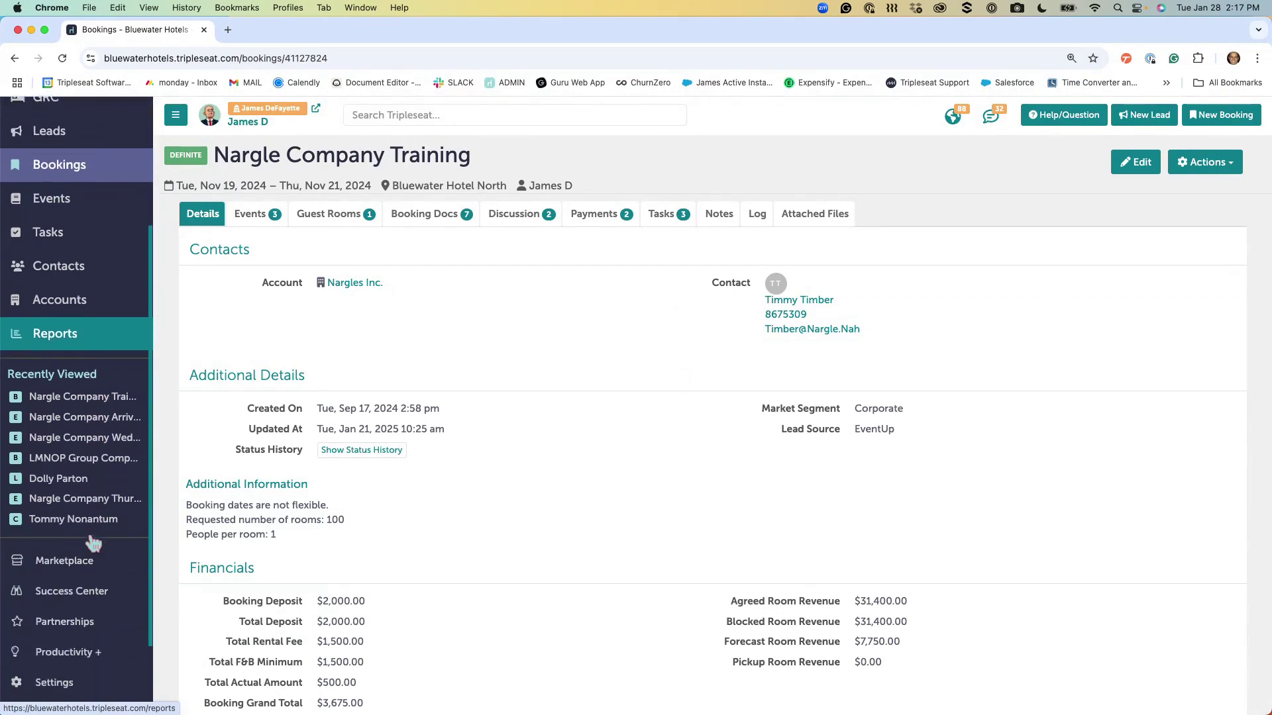
scroll(89, 534, "down", 2)
left_click(79, 602)
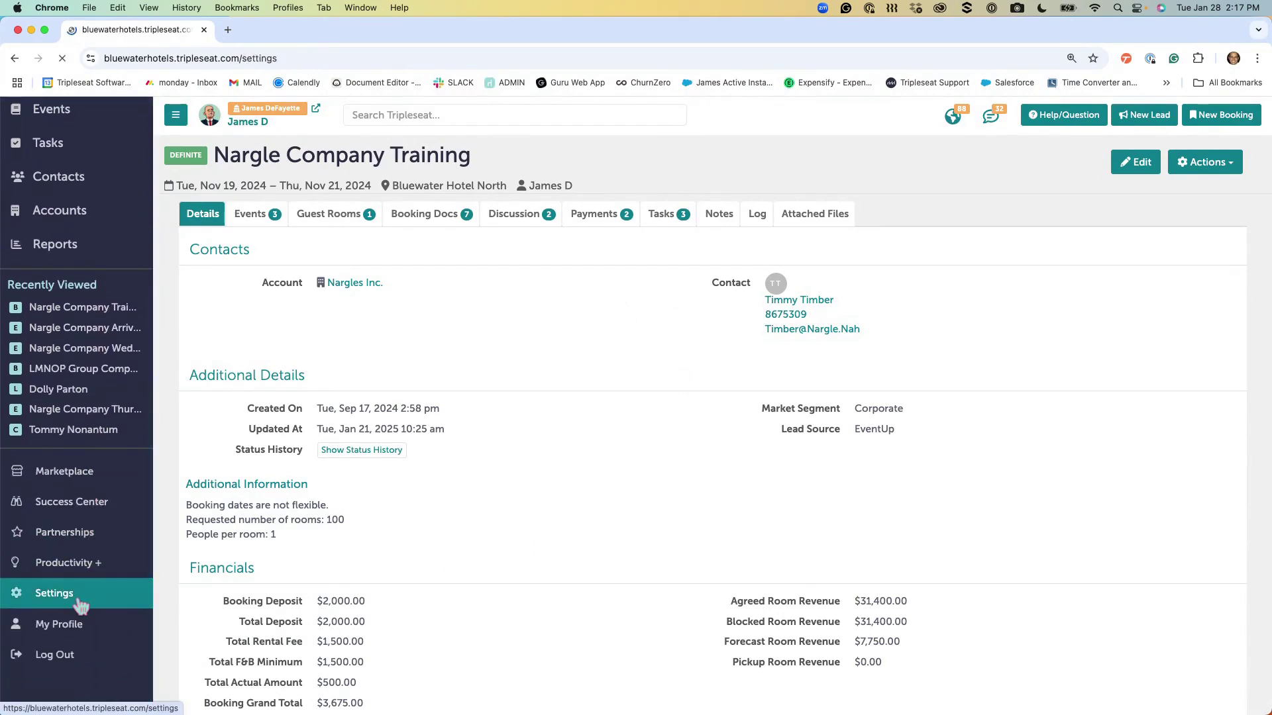
left_click(402, 402)
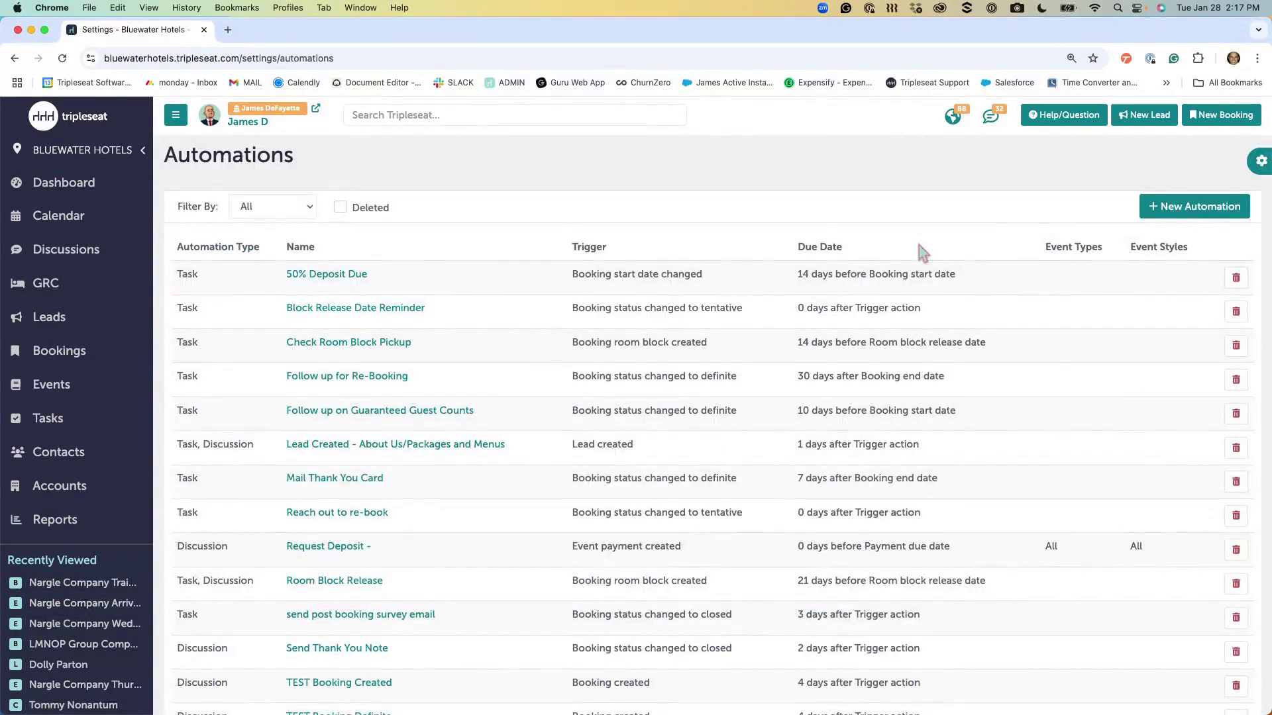
Start a new automation named "Follow up on final guest count" and assign it to the Bluewater Hotel North location
left_click(1174, 211)
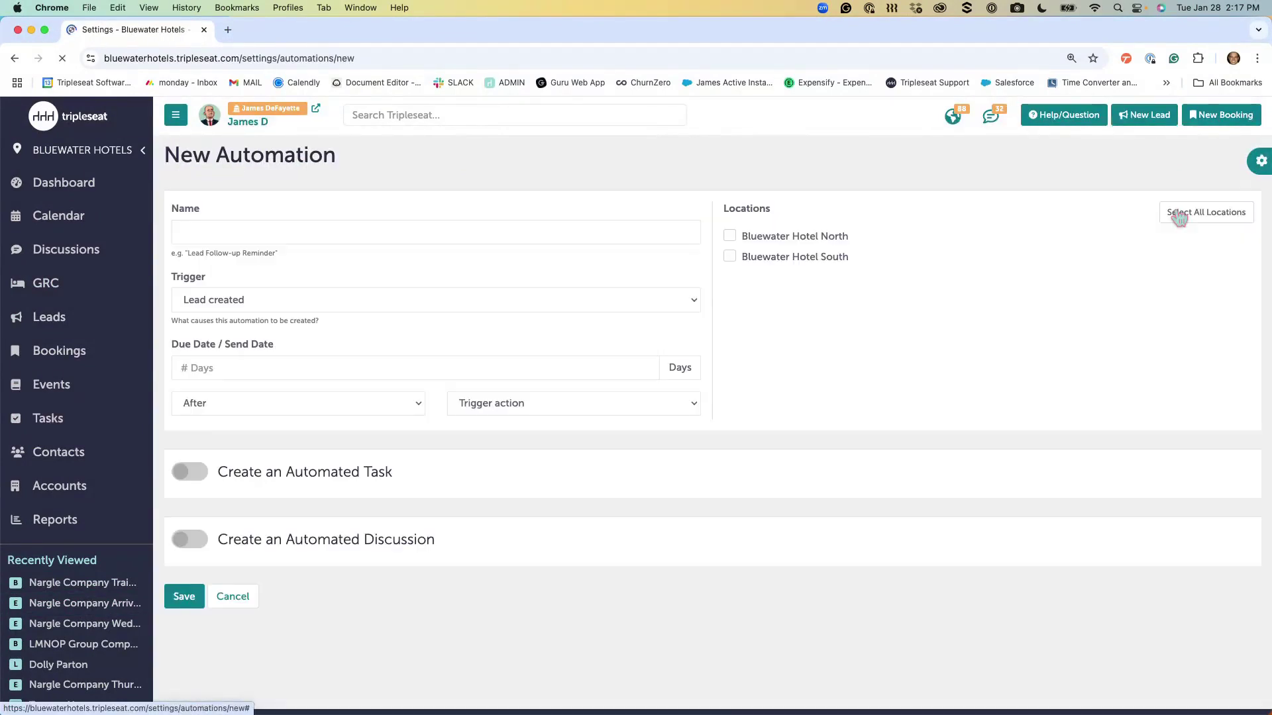
left_click(586, 239)
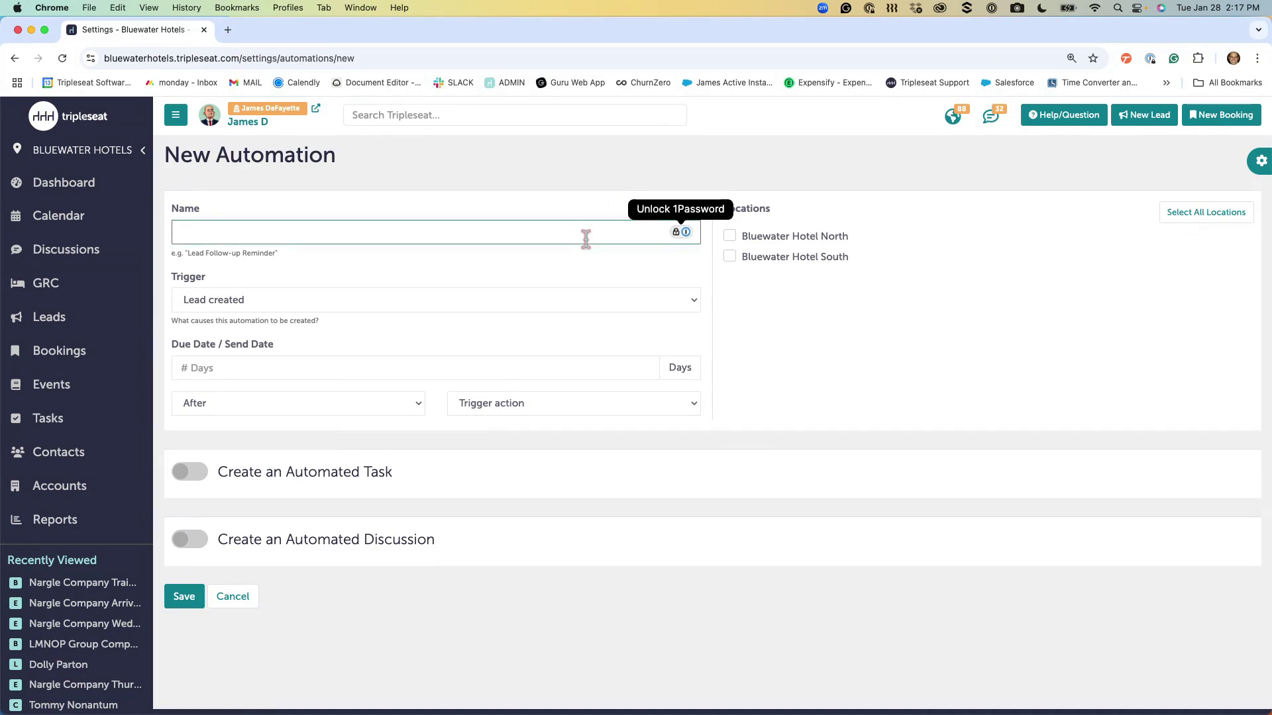
type("Follow up on")
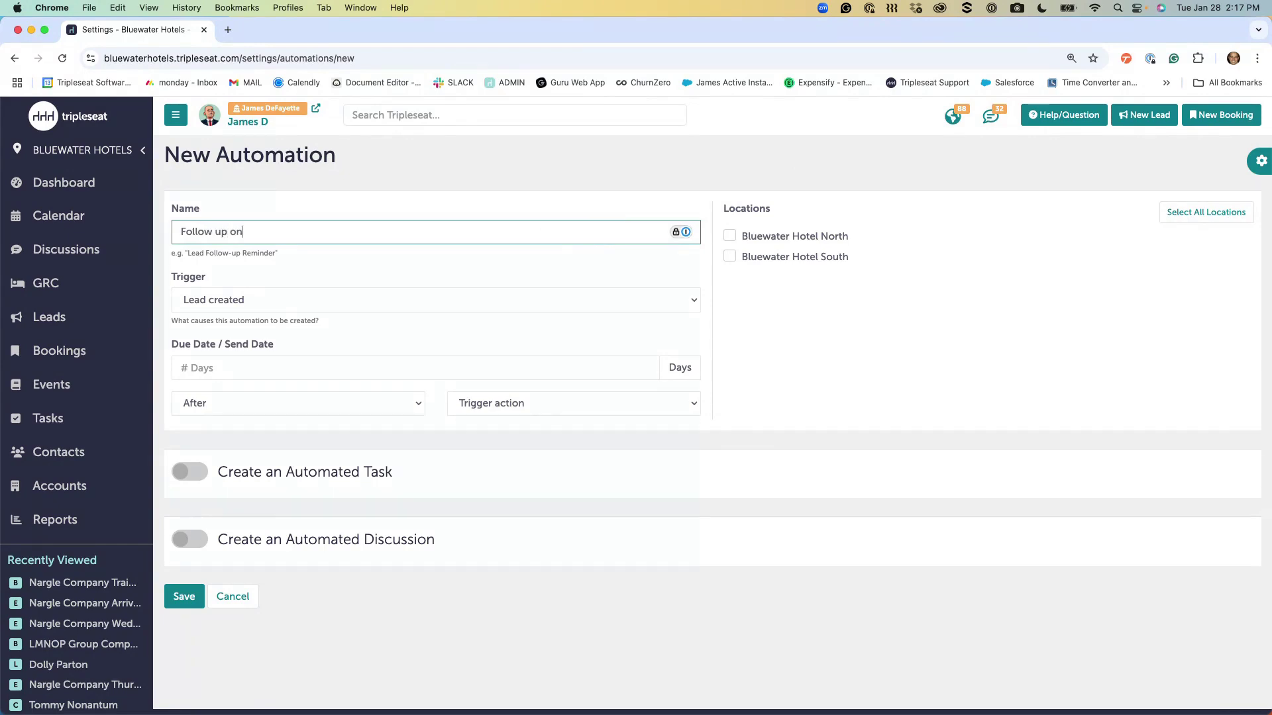
type(" final guest count")
left_click(730, 238)
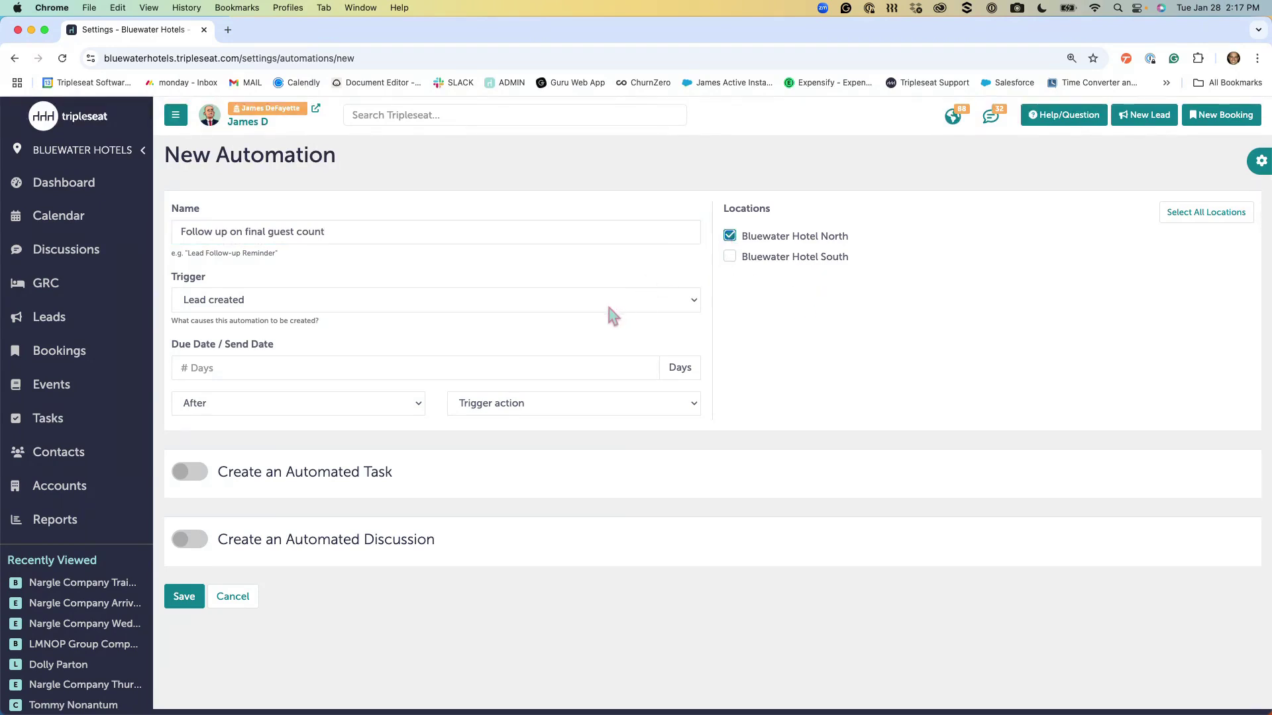
Set the automation's trigger to Booking document created, keeping Booking Documents as the document
left_click(681, 306)
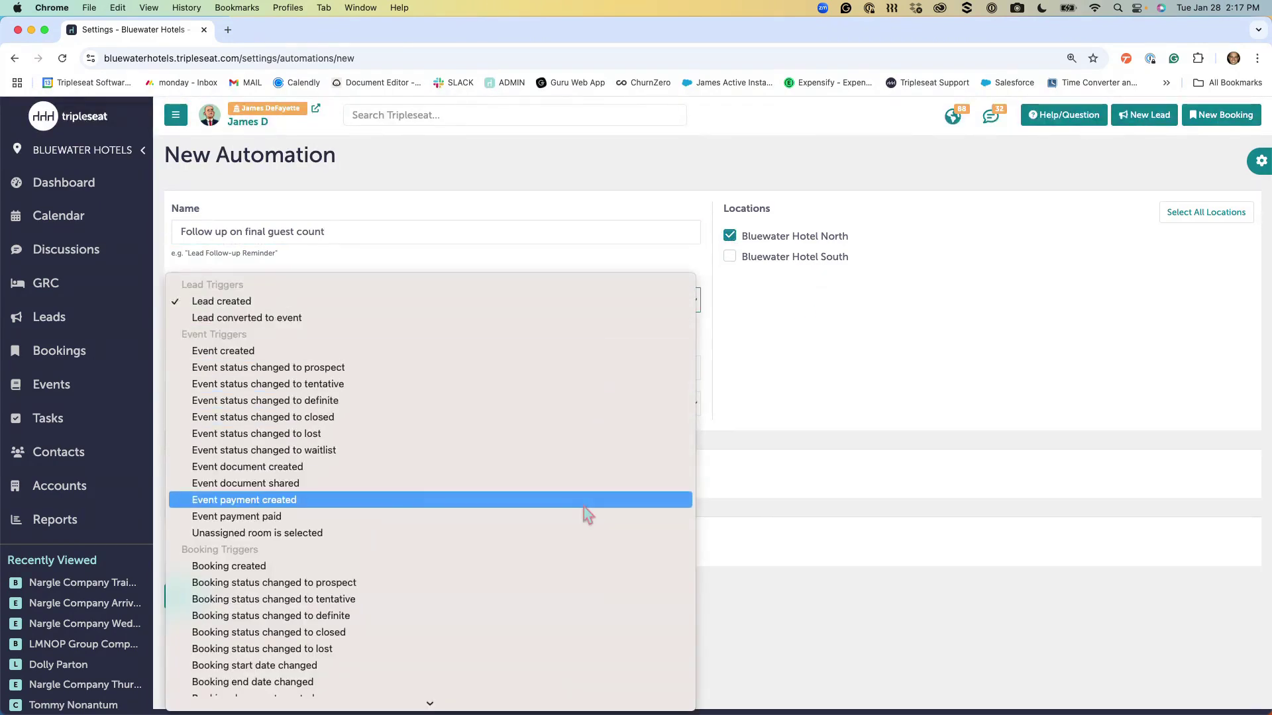
scroll(583, 506, "down", 3)
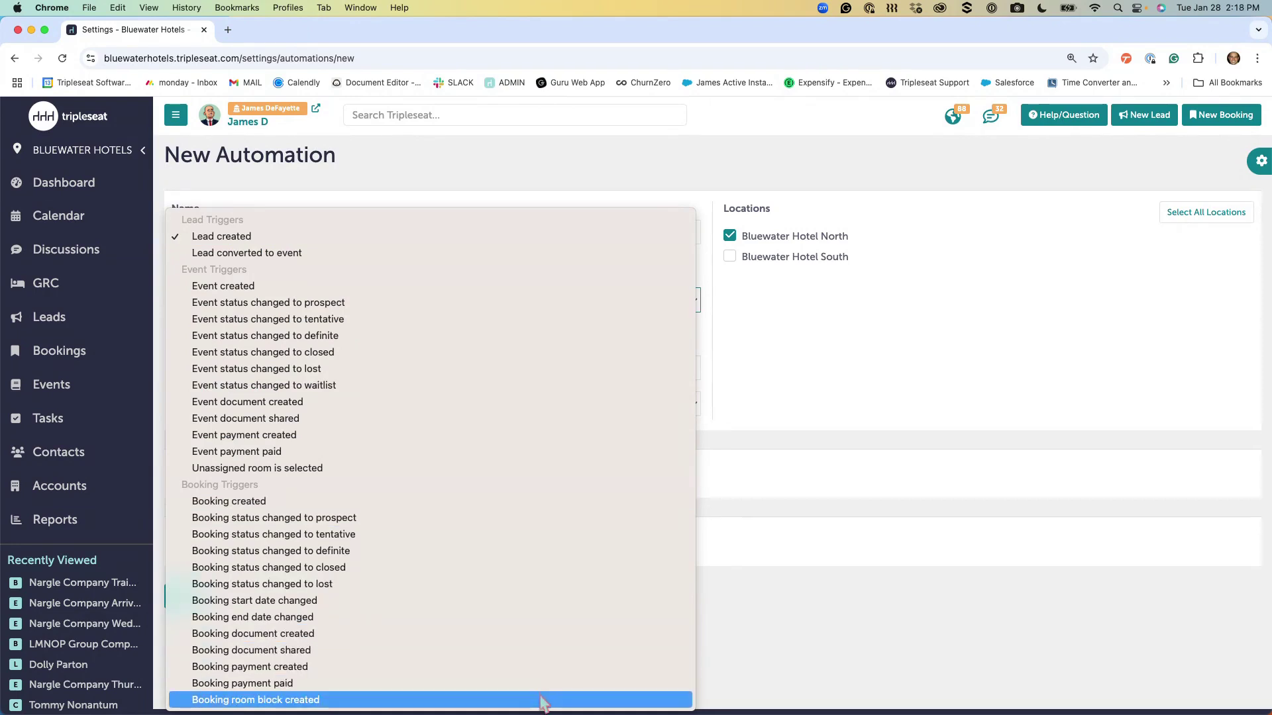
left_click(545, 634)
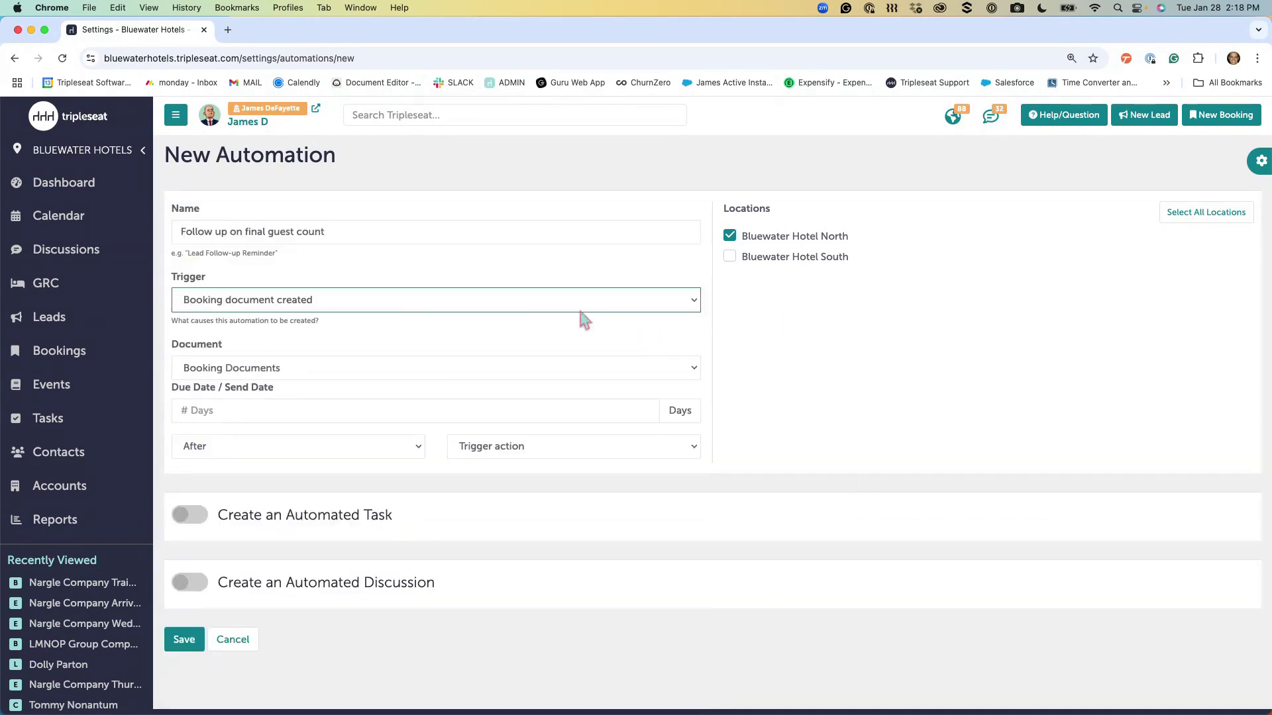
left_click(420, 310)
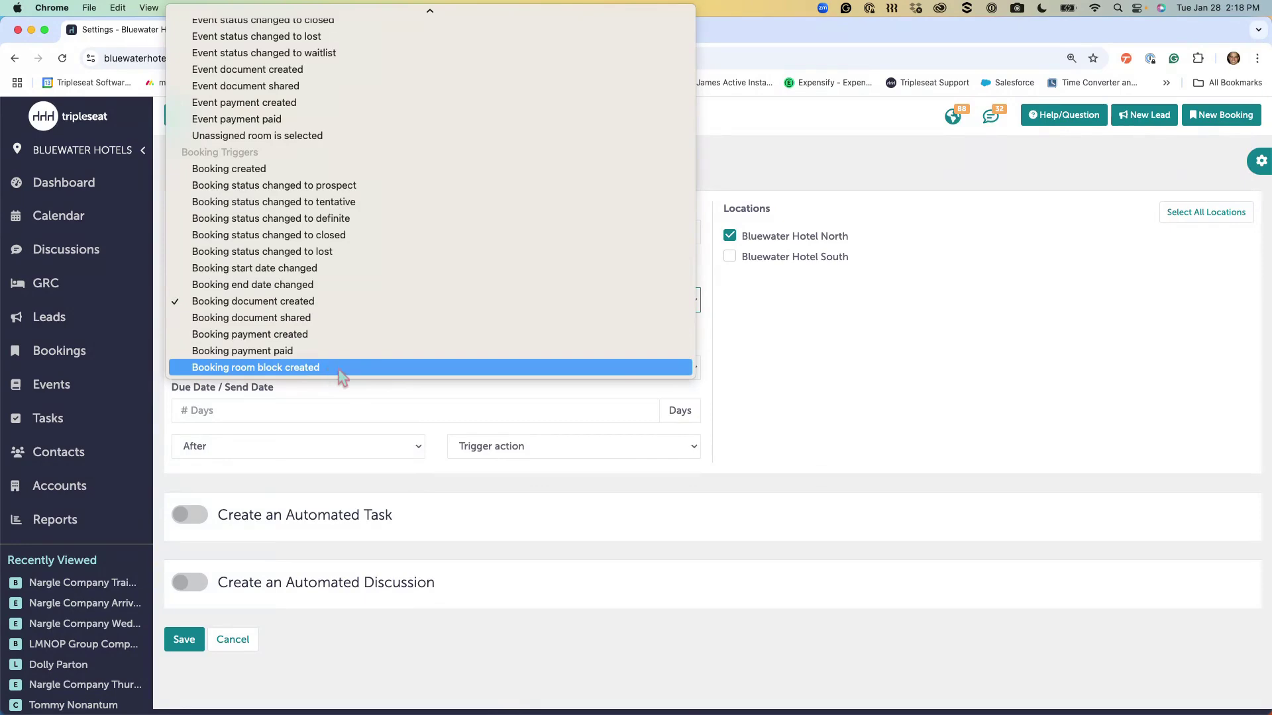
left_click(740, 397)
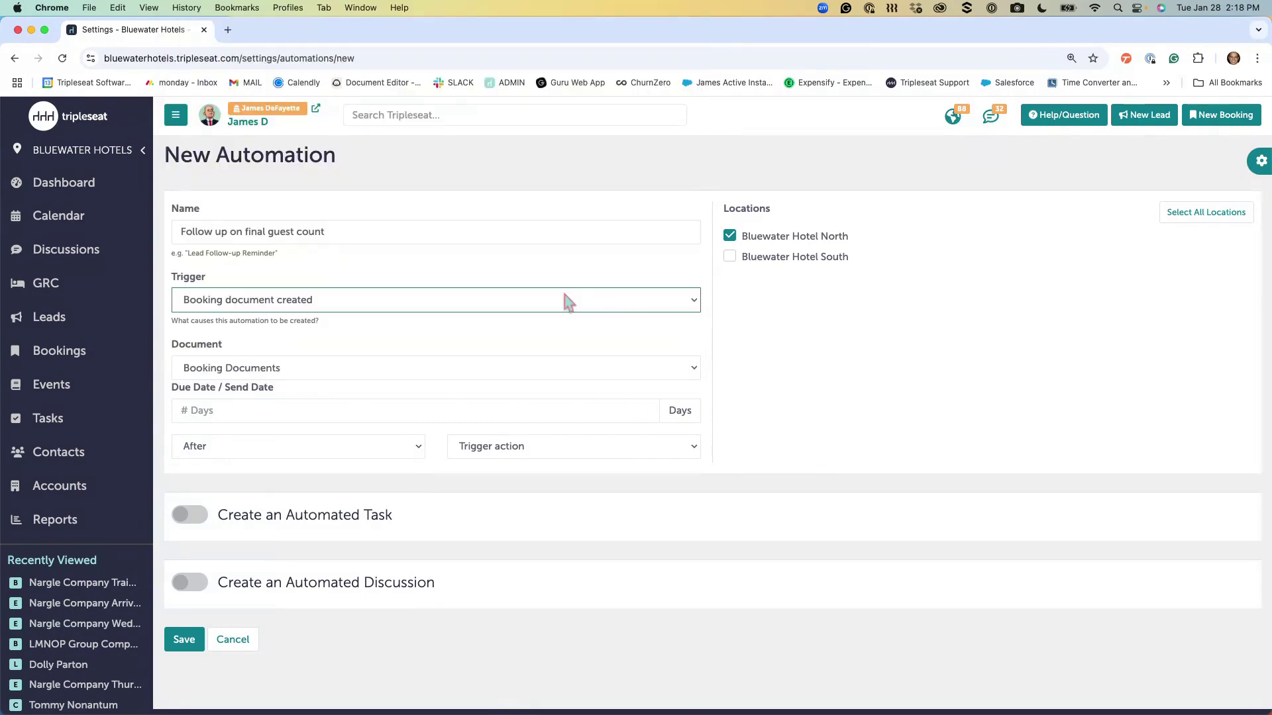
left_click(697, 374)
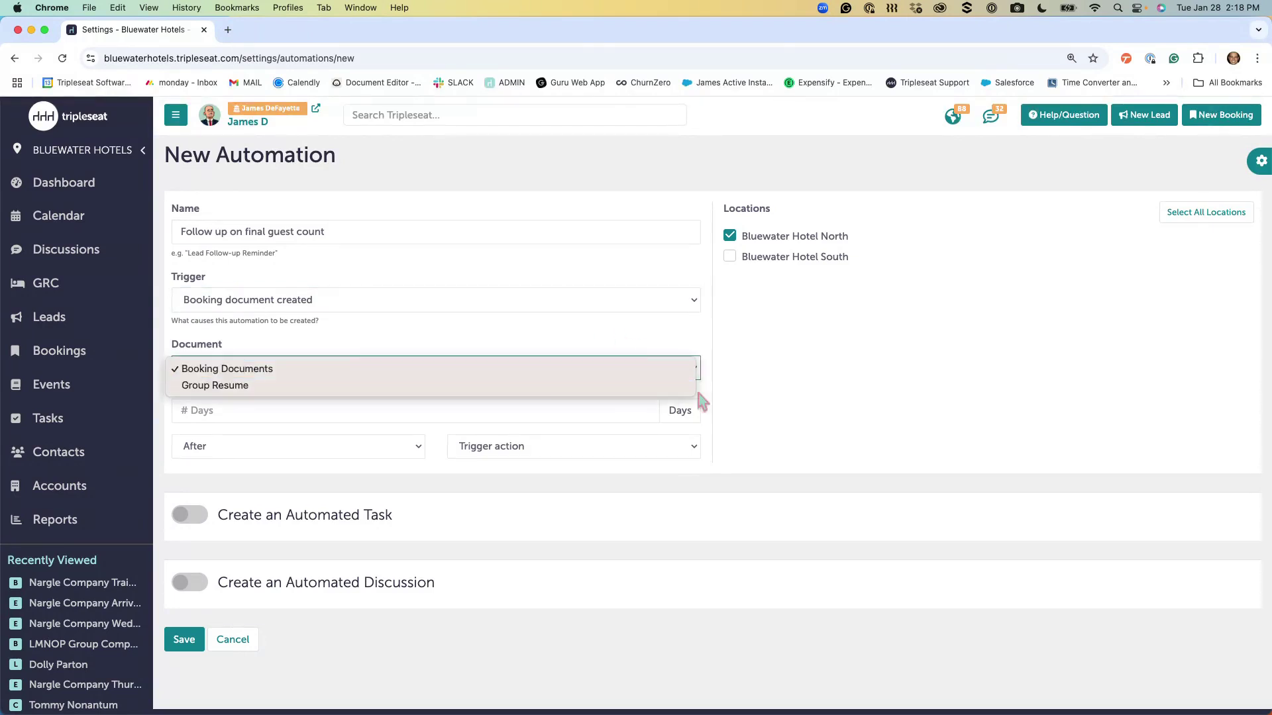
left_click(773, 391)
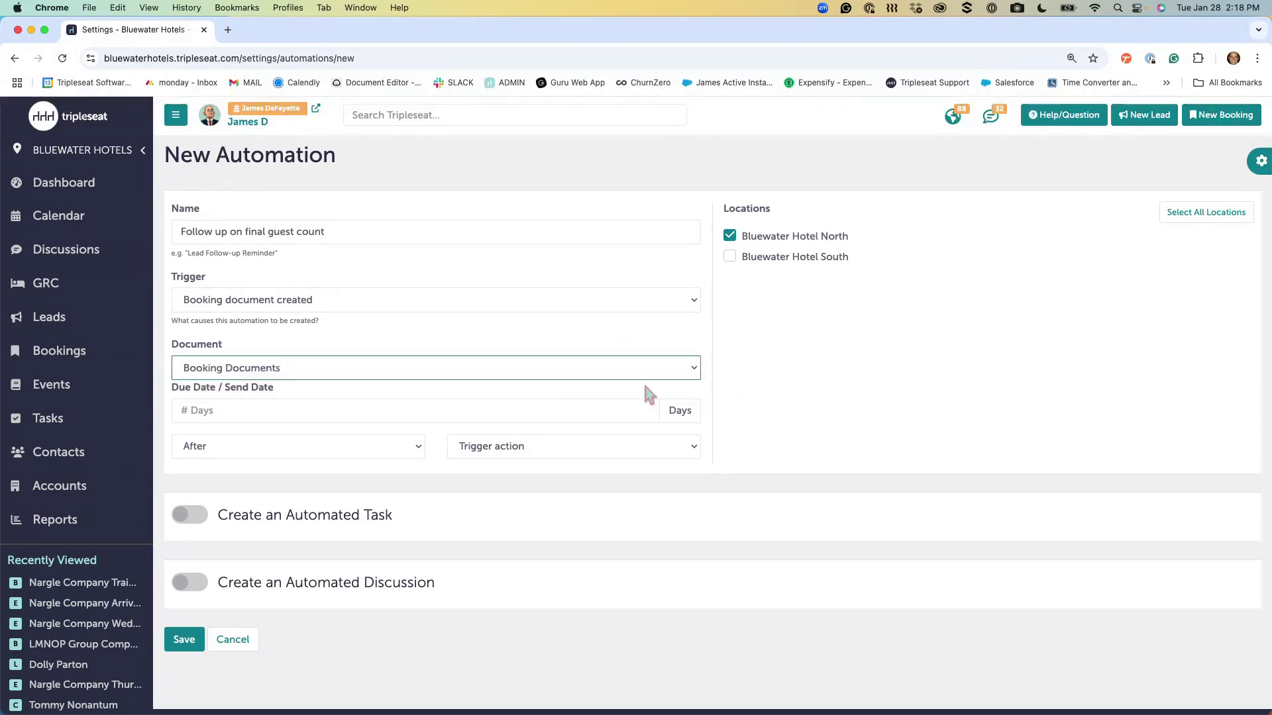
Set the automation's due date to 7 days before the booking start date
left_click(650, 451)
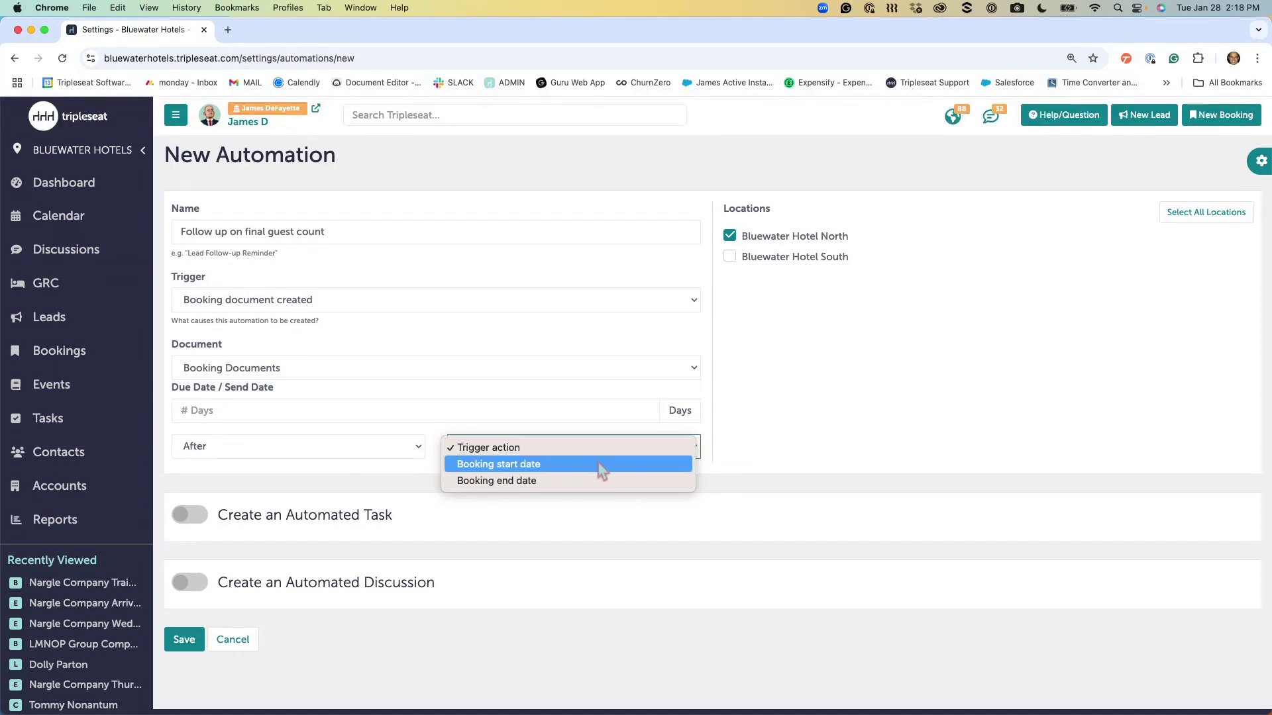
left_click(606, 482)
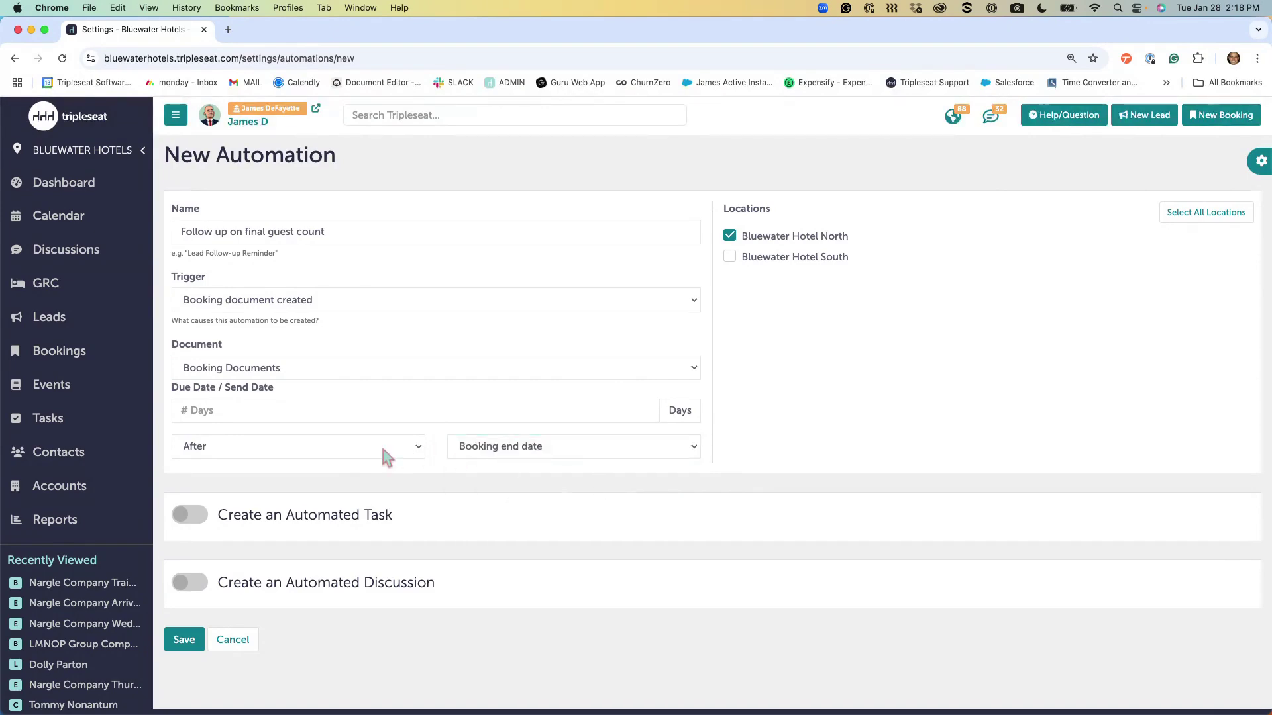
left_click(372, 417)
type("7")
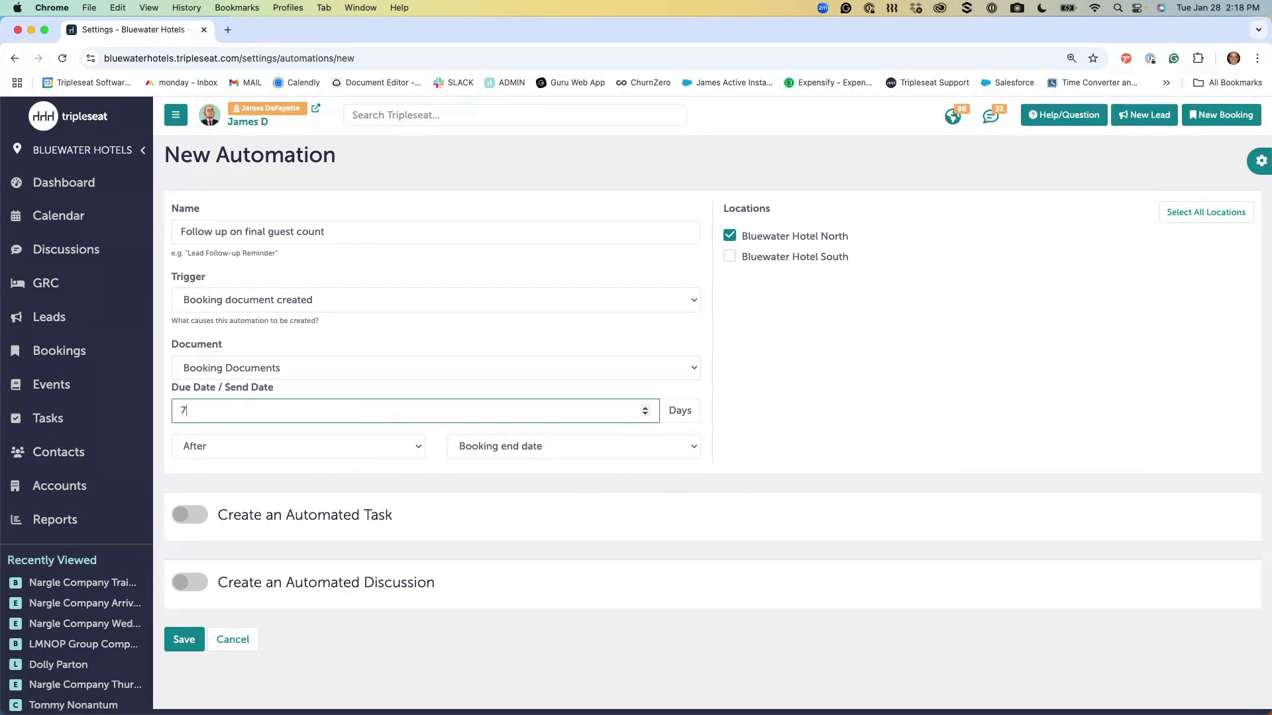
left_click(417, 455)
left_click(567, 449)
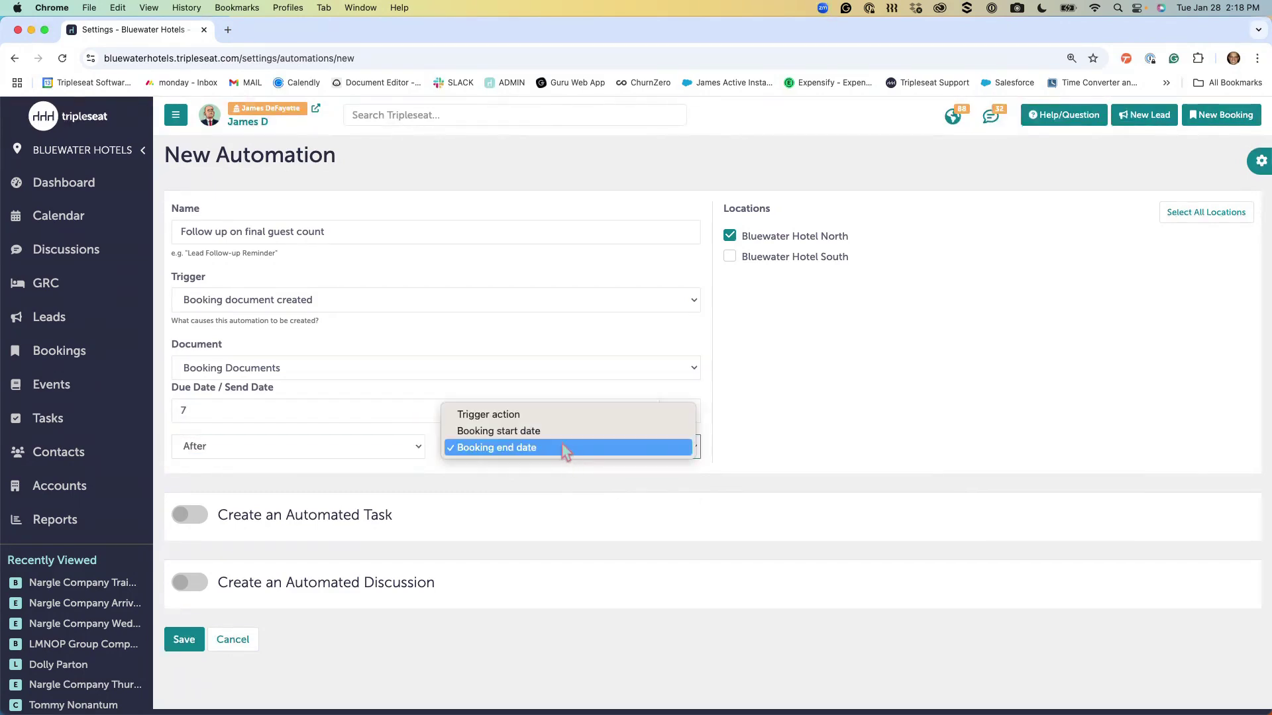
left_click(562, 431)
left_click(411, 454)
left_click(386, 432)
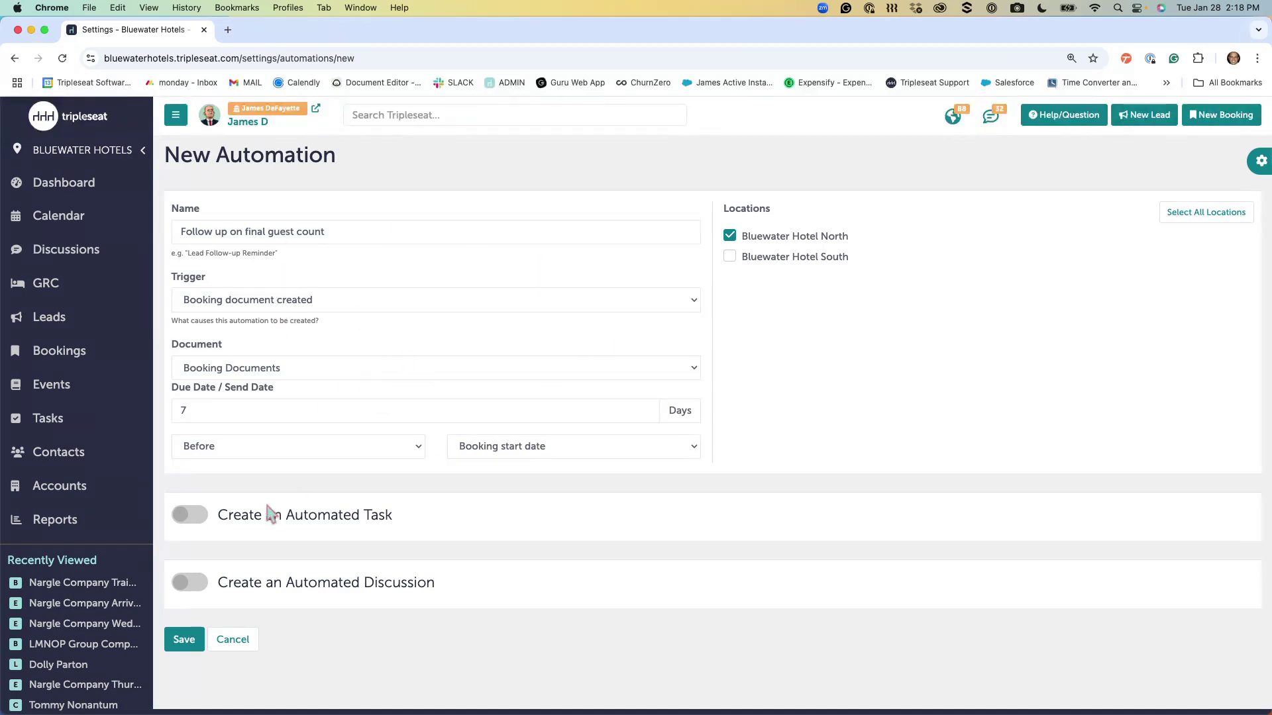
Enable the automated task with the task type Follow Up and activate its empty task body for editing
left_click(184, 518)
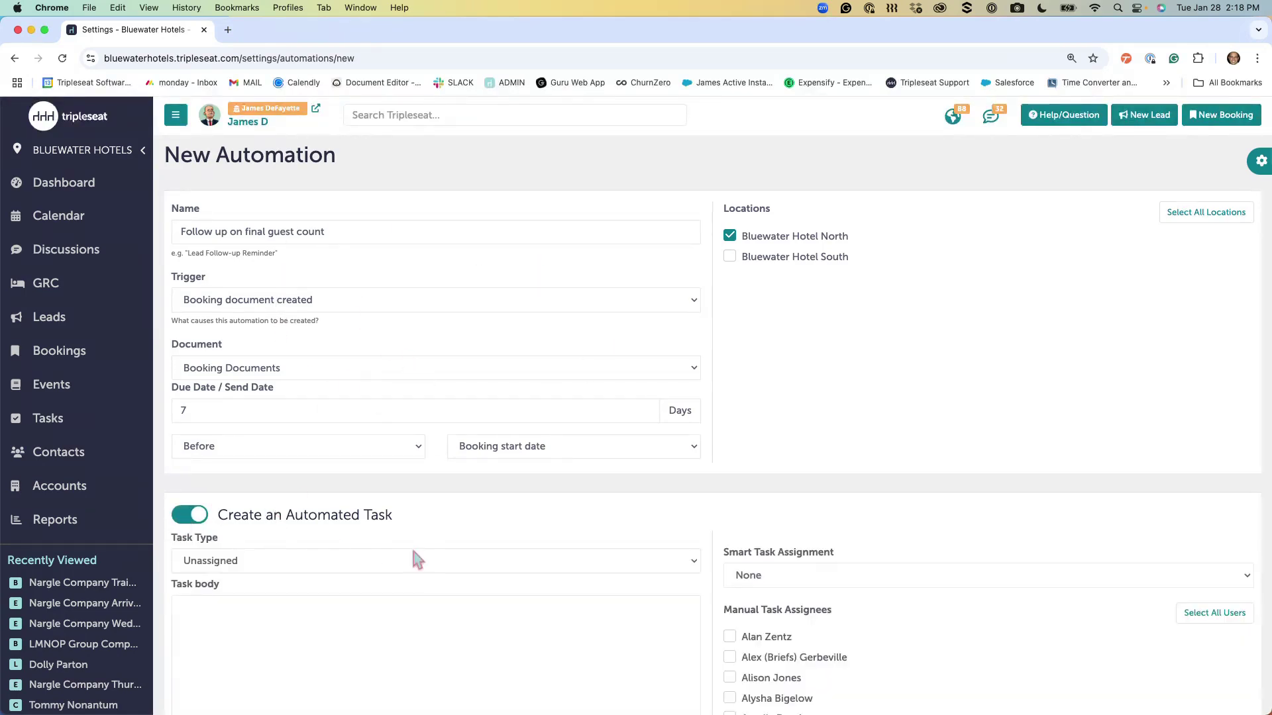
scroll(383, 534, "down", 3)
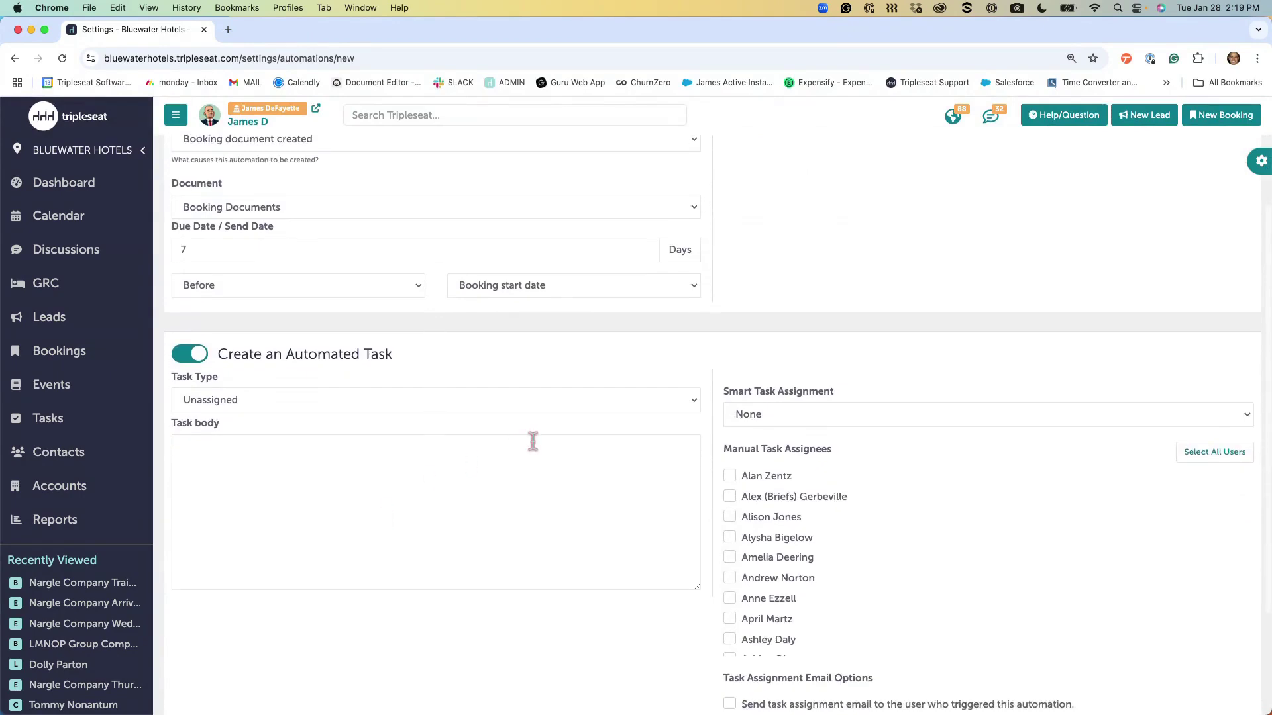
left_click(693, 402)
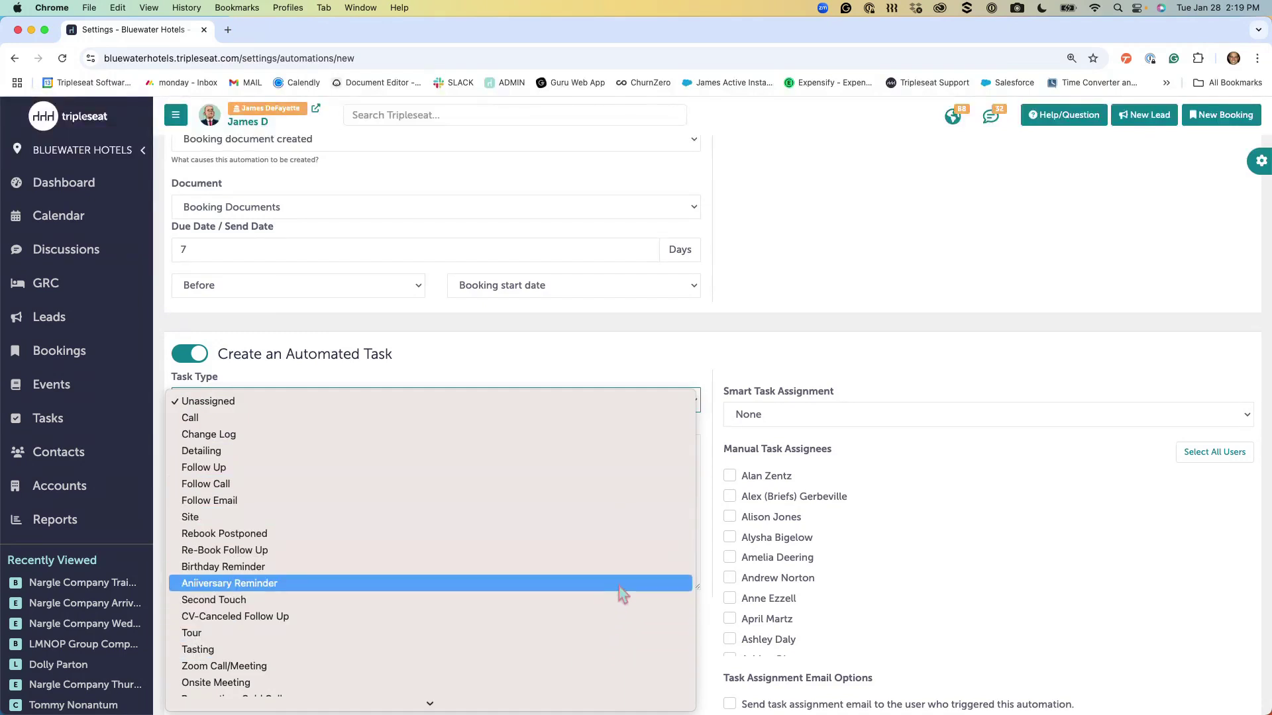
left_click(604, 471)
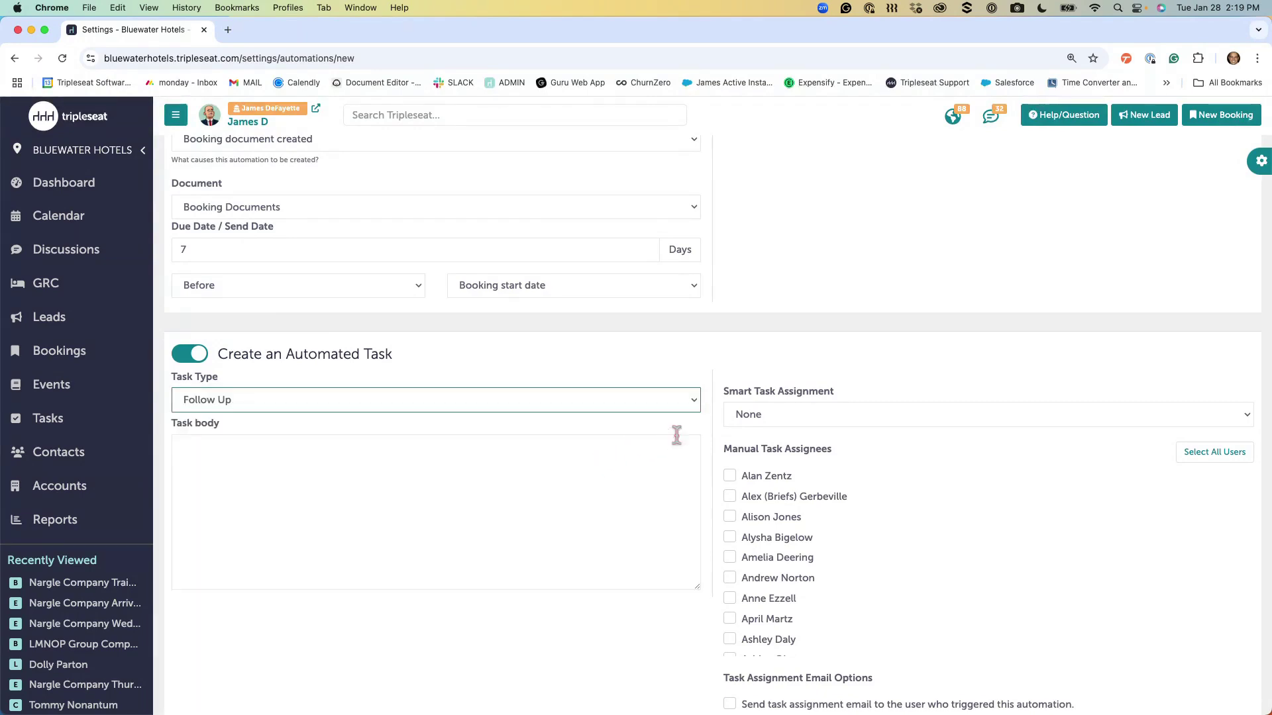
left_click(694, 405)
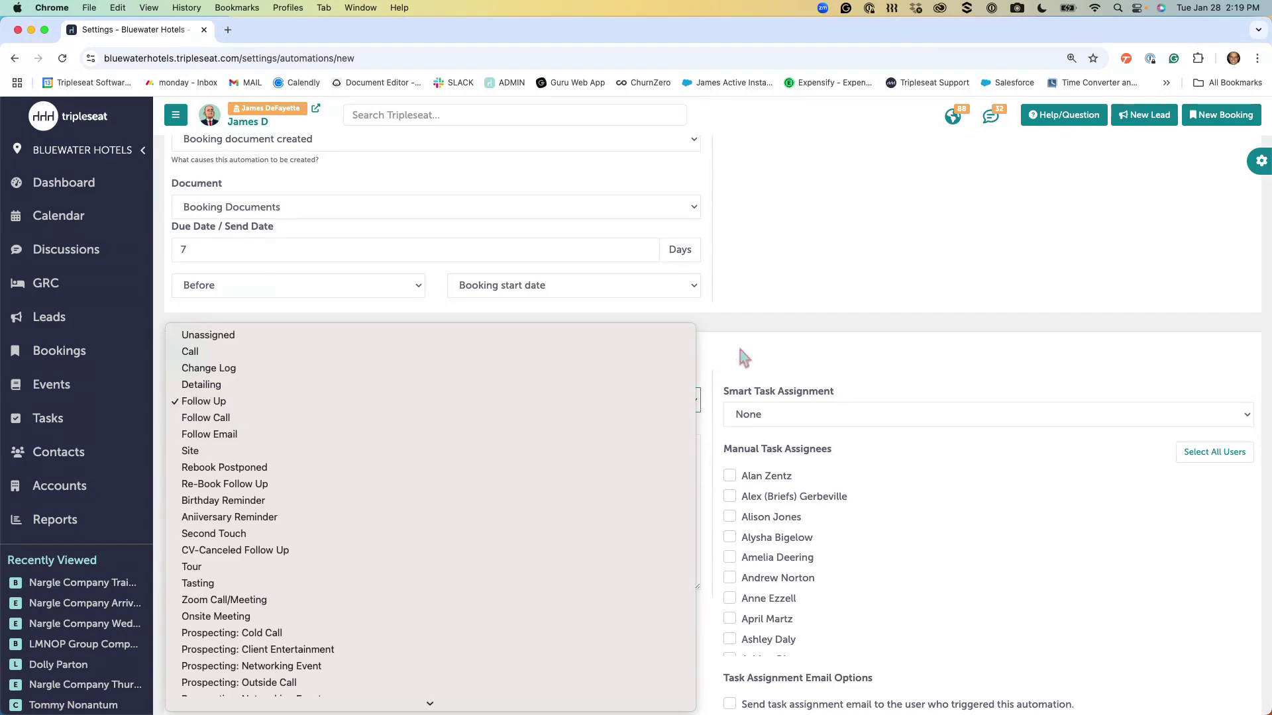
left_click(729, 358)
left_click(530, 455)
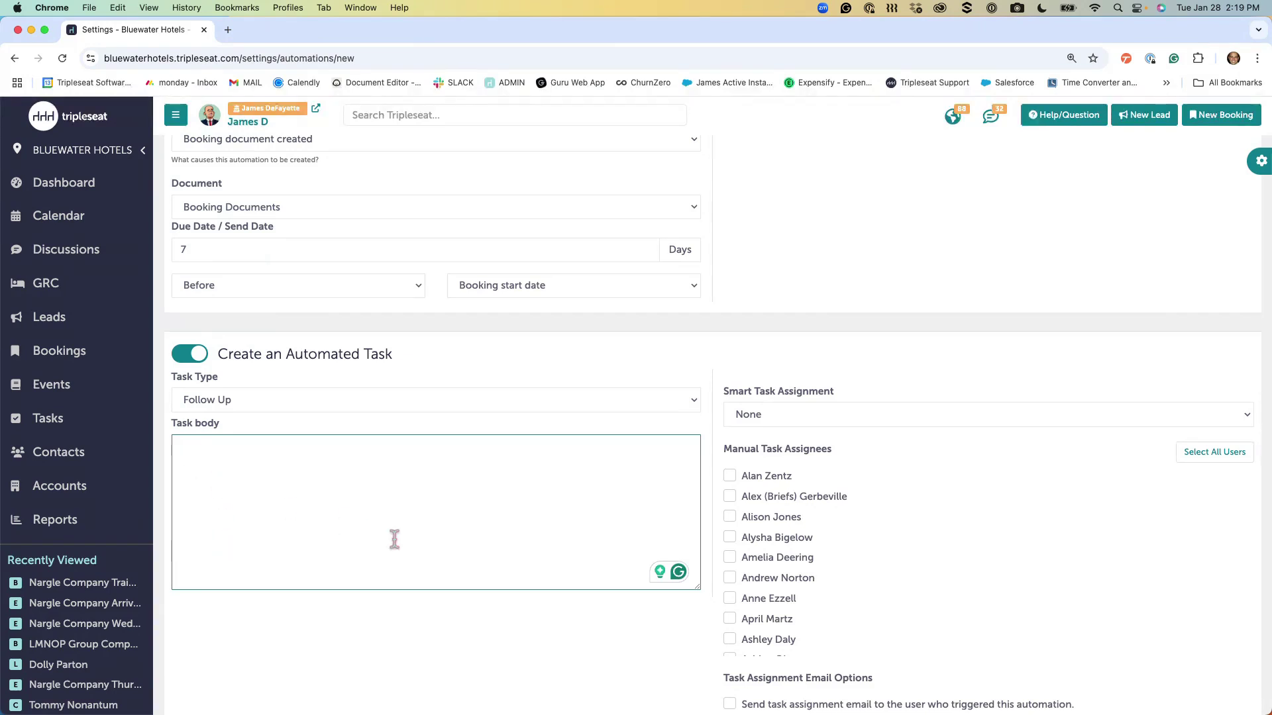
Review the automated task's smart assignment options and manual assignee list, leaving smart assignment at None
scroll(1093, 497, "down", 2)
scroll(1092, 496, "up", 2)
left_click(1226, 424)
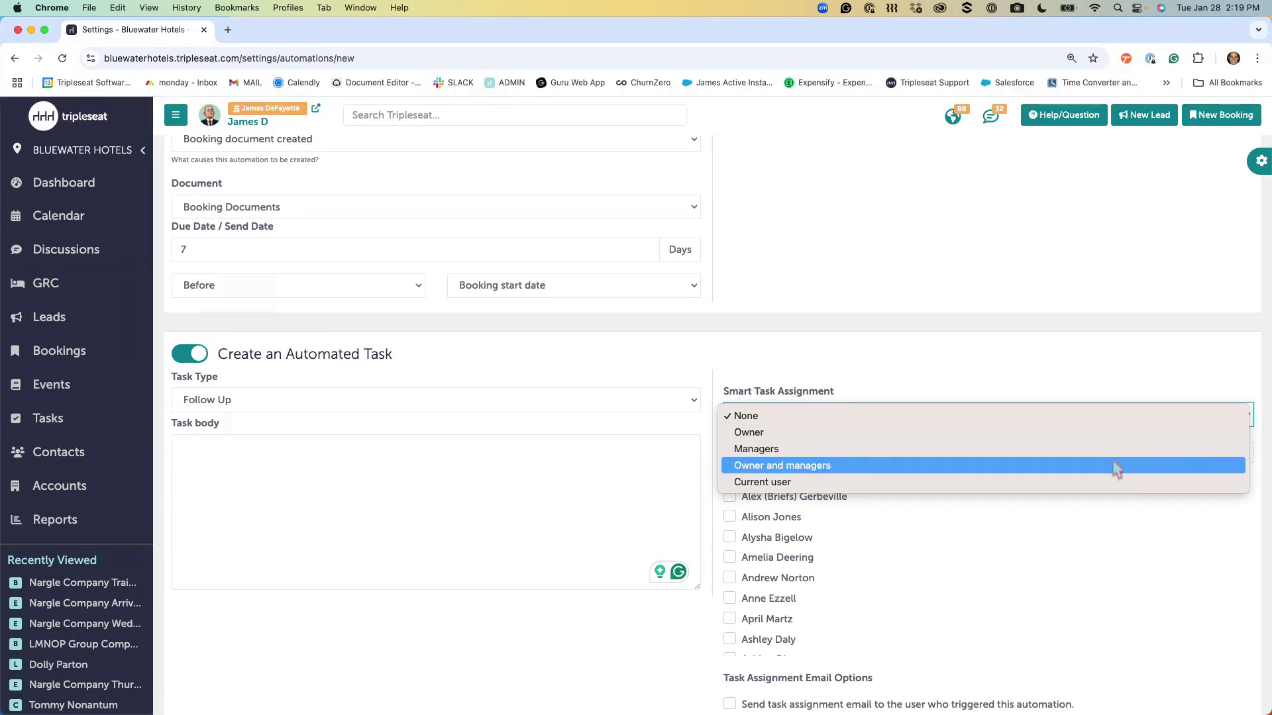
left_click(1090, 417)
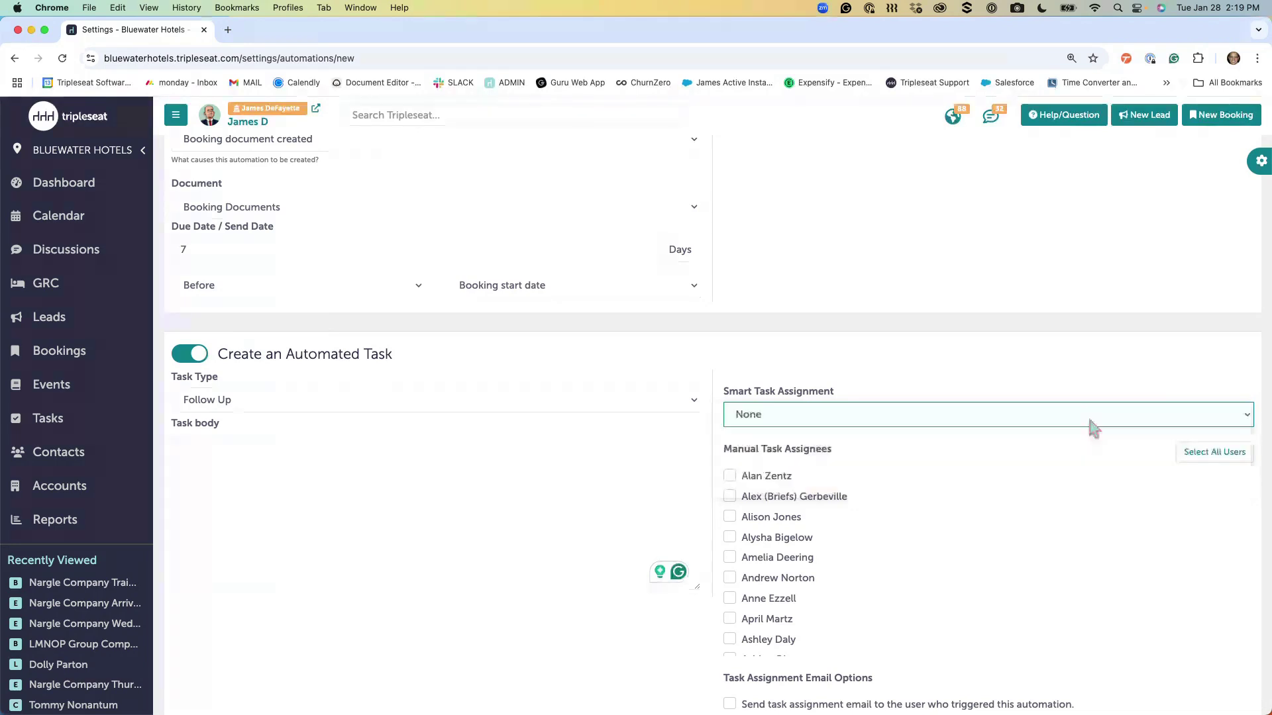
scroll(1027, 516, "down", 2)
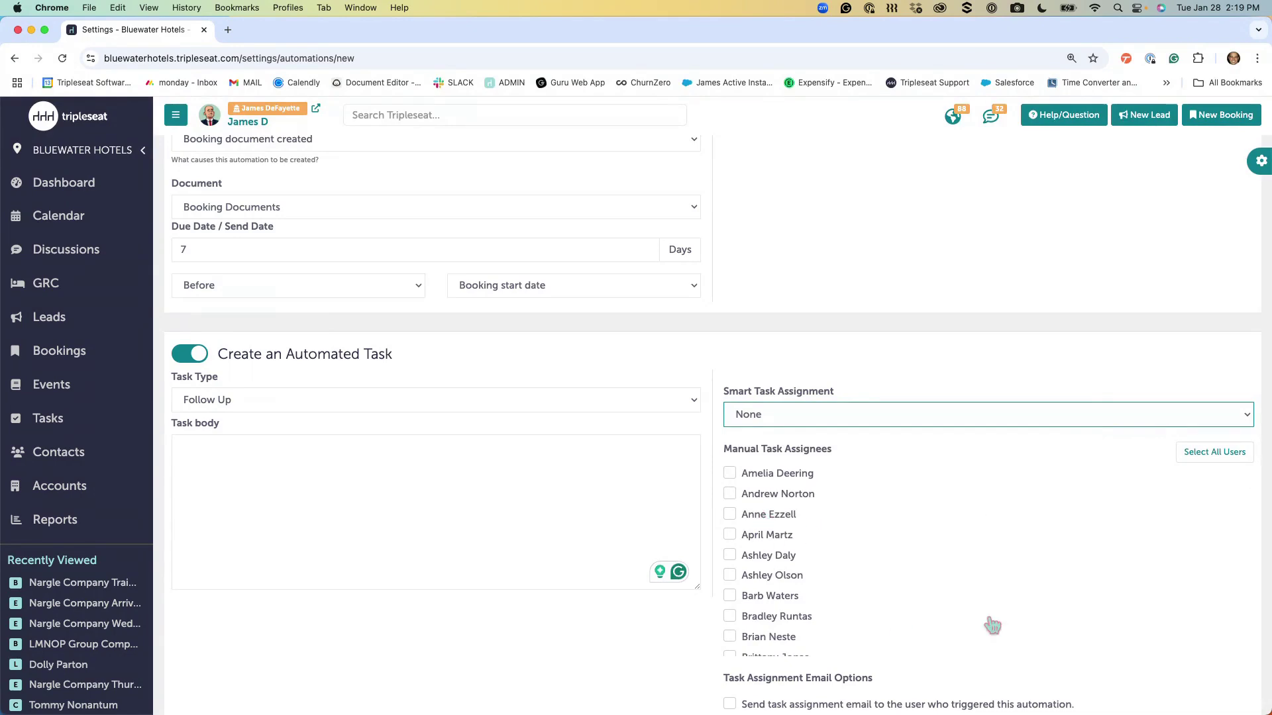
scroll(974, 626, "down", 2)
scroll(984, 630, "up", 5)
scroll(643, 471, "up", 3)
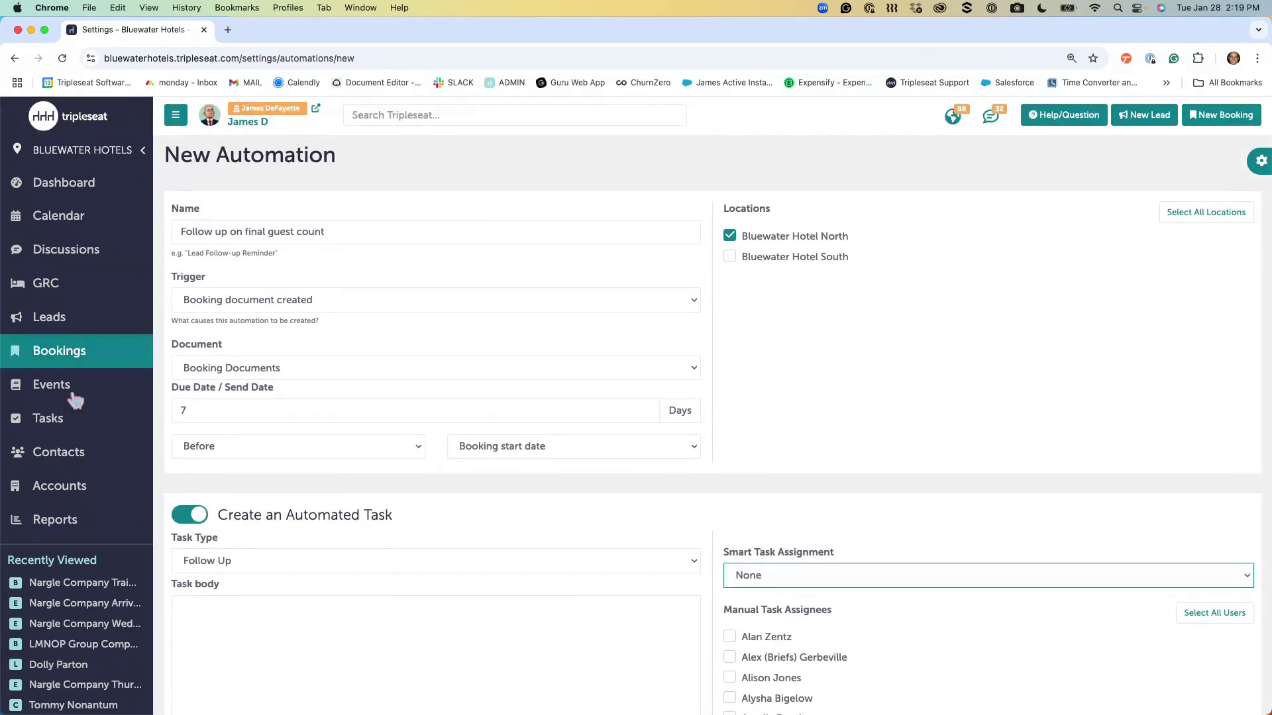
In the Nargle Company Training booking's tasks, look over the new task form's fields and close it without saving
left_click(71, 590)
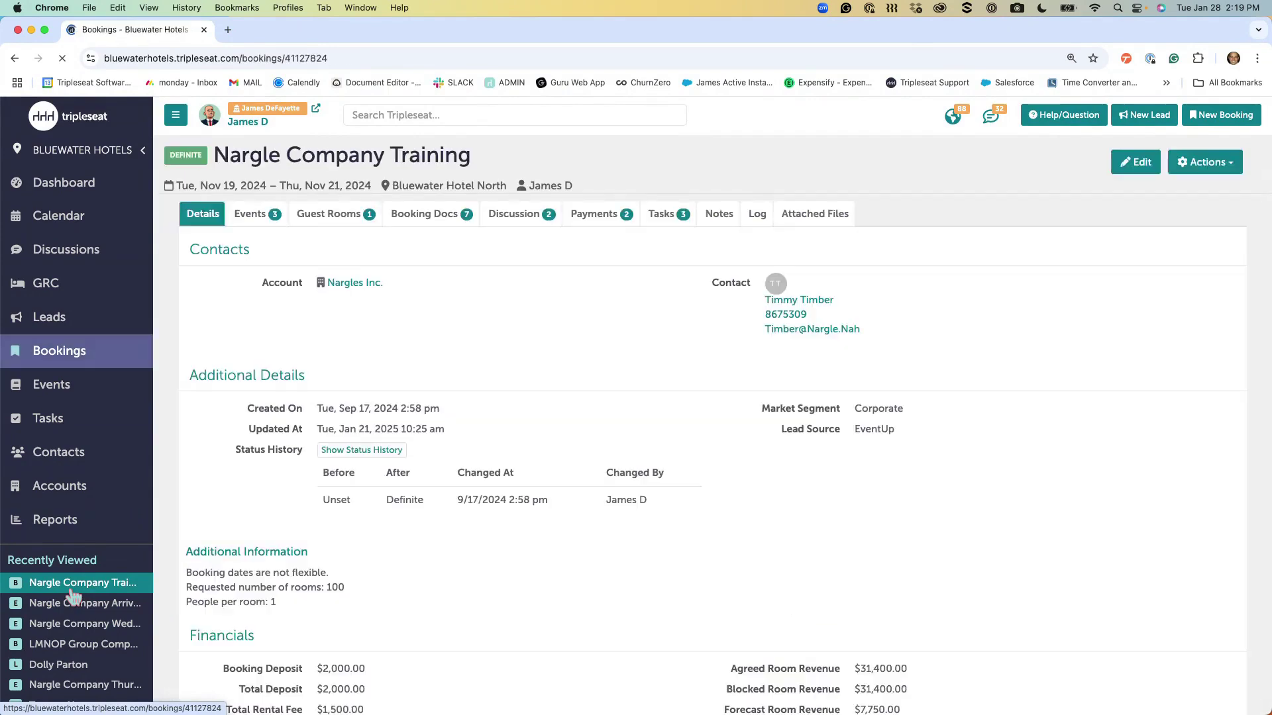
left_click(666, 219)
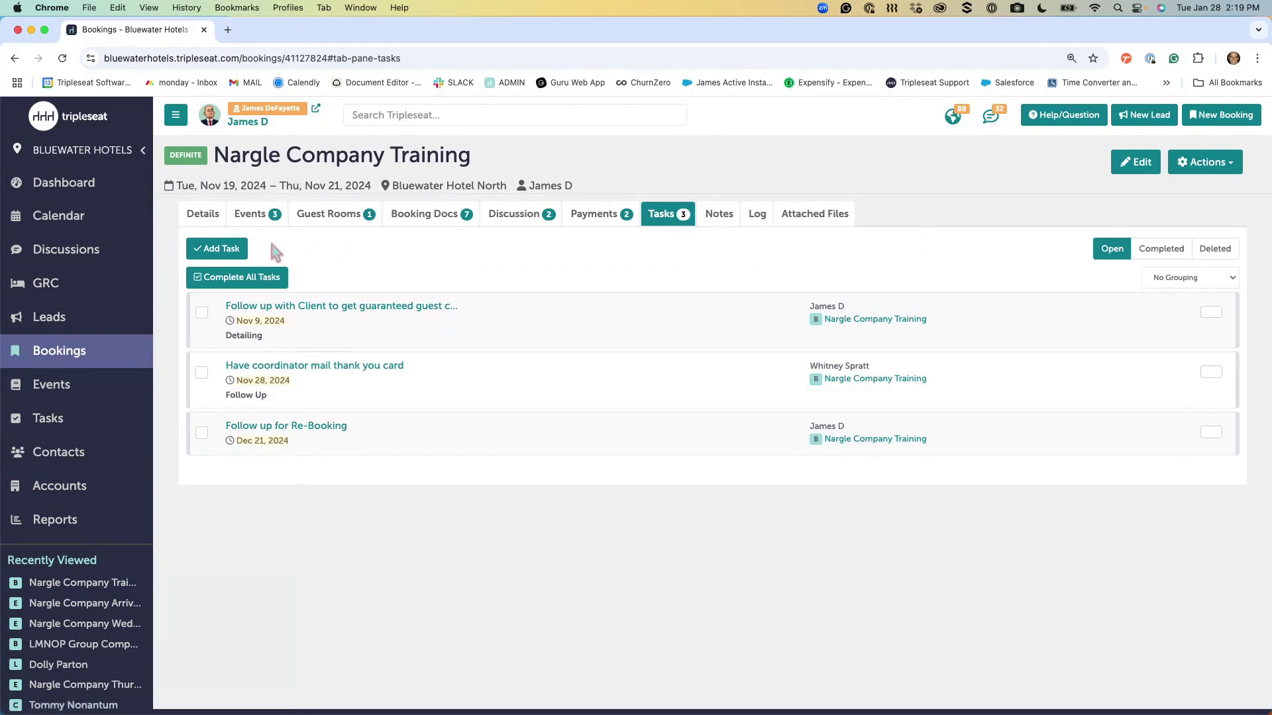
left_click(235, 258)
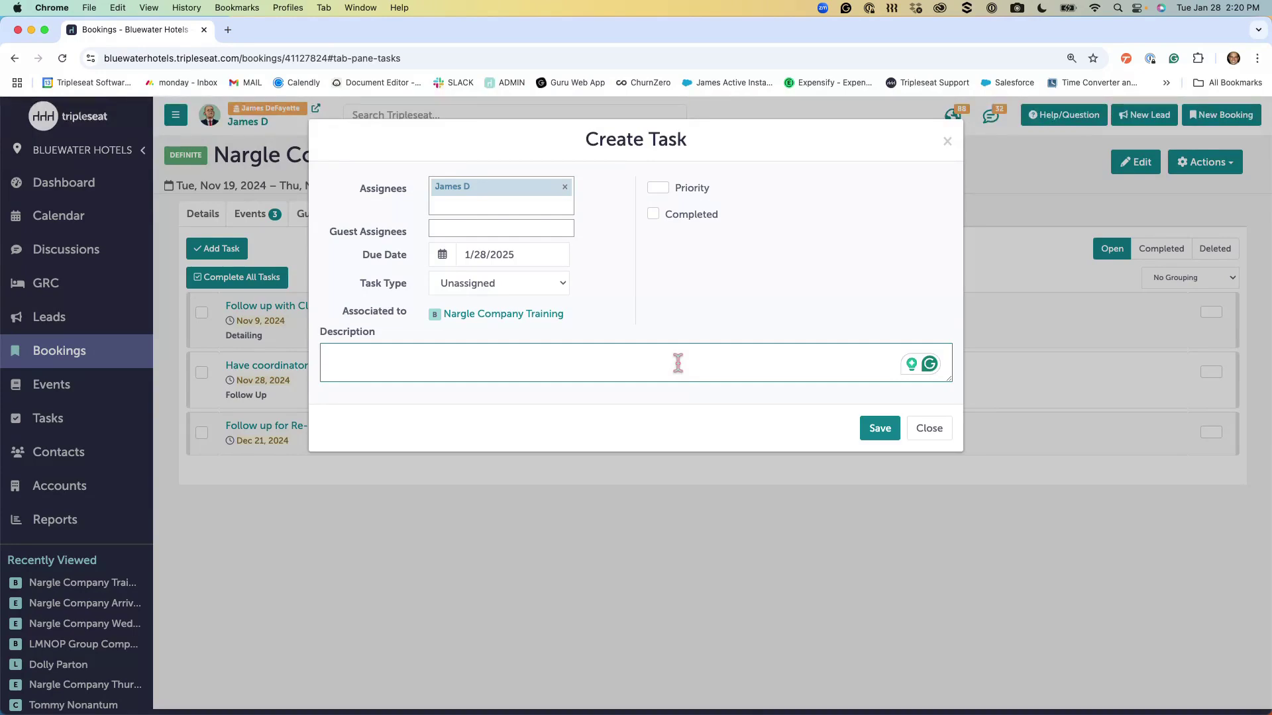
left_click(529, 252)
left_click(585, 246)
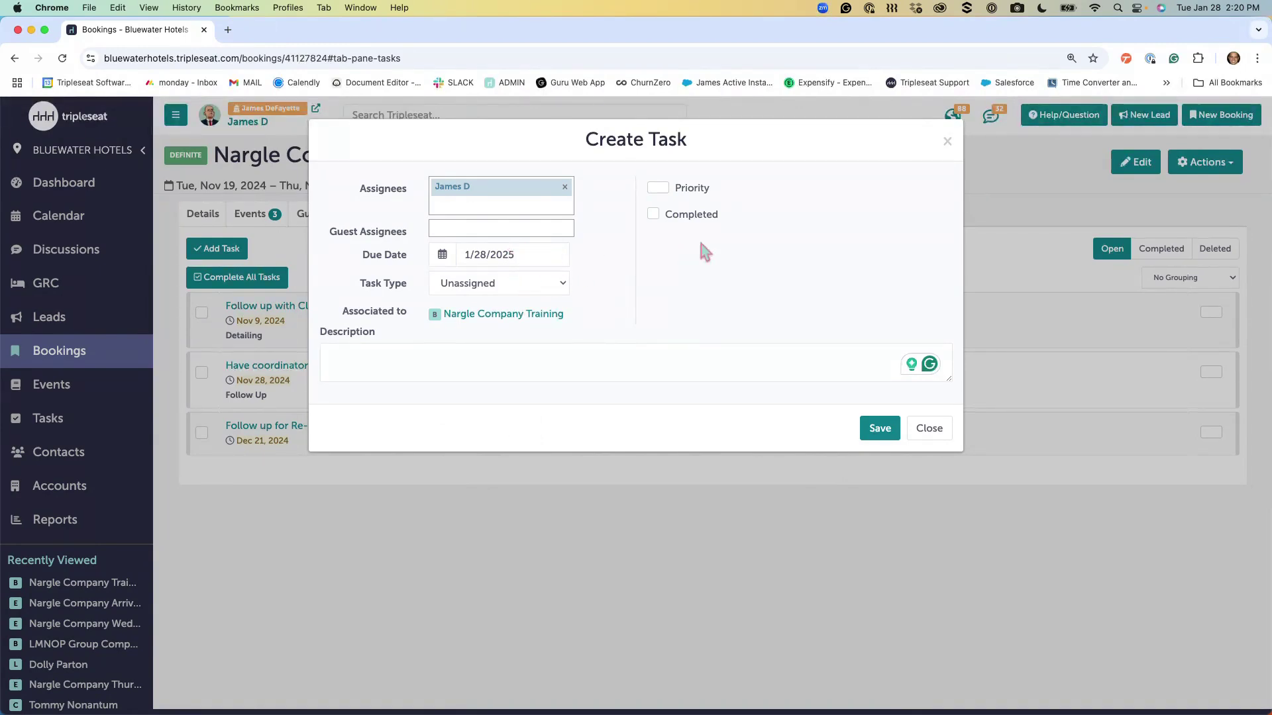
left_click(657, 218)
left_click(929, 429)
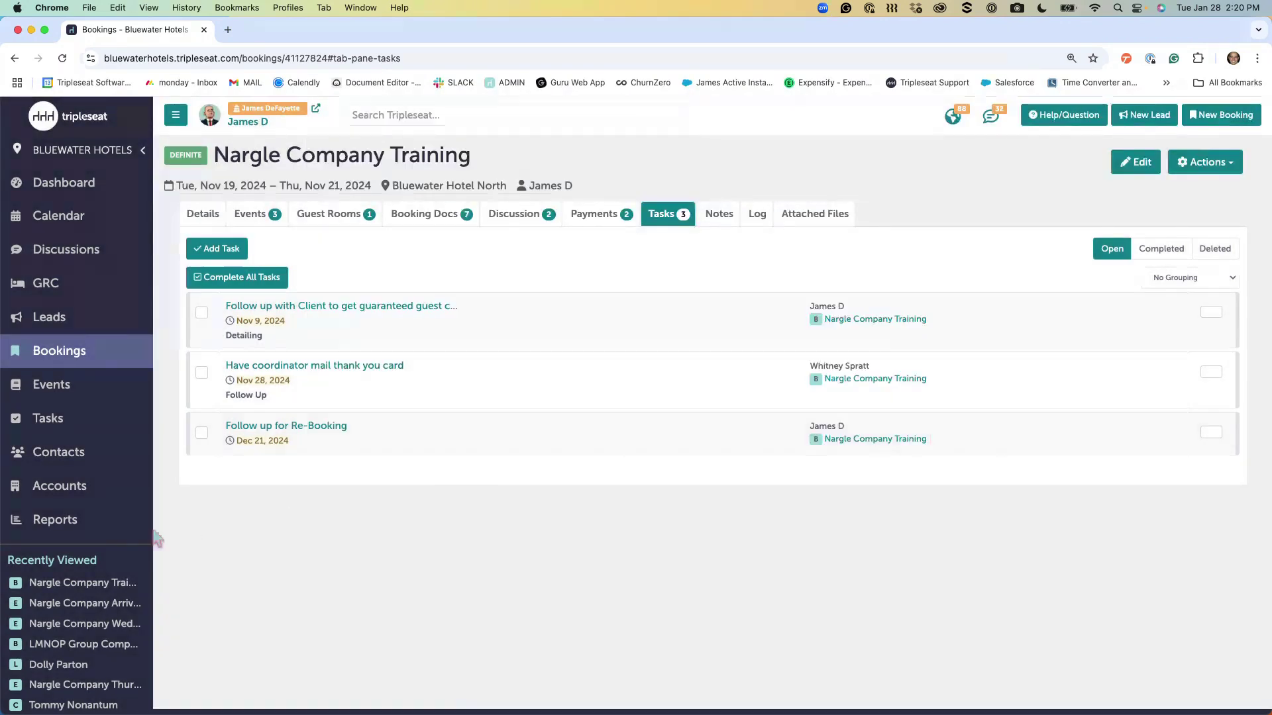
Open the Task Types list among the customizable dropdowns in the site preferences
scroll(93, 507, "down", 5)
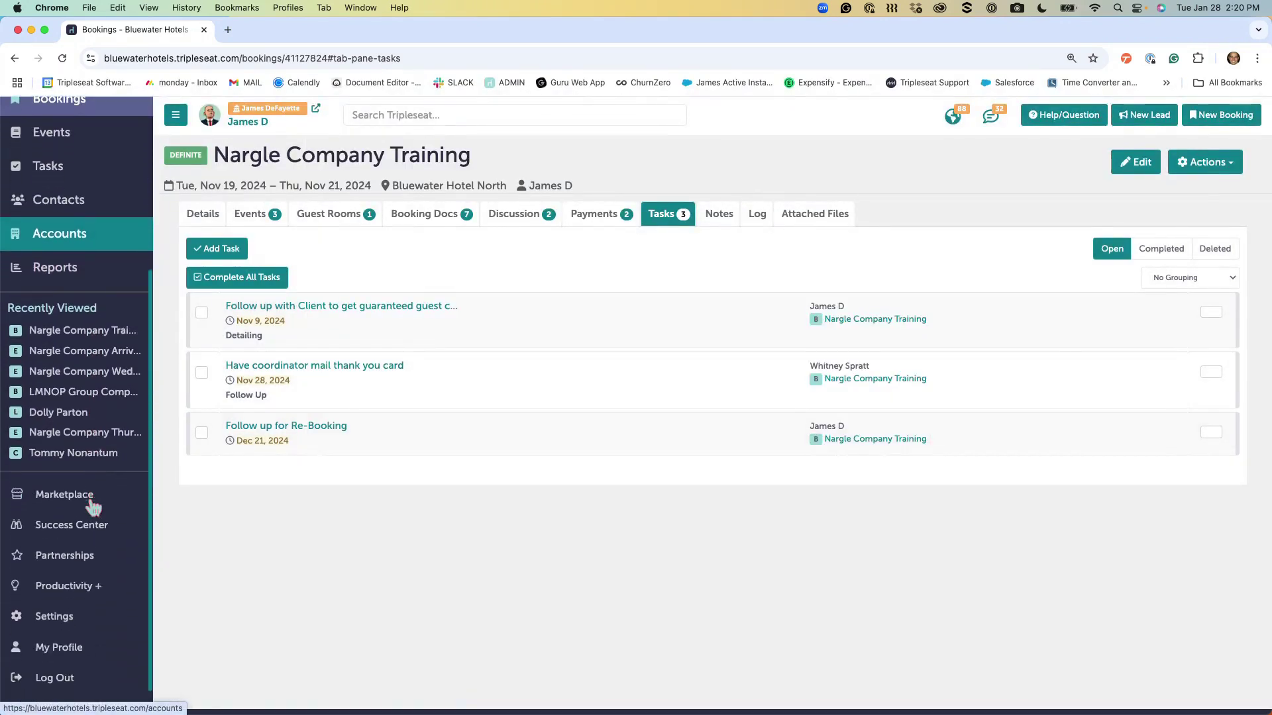
left_click(79, 613)
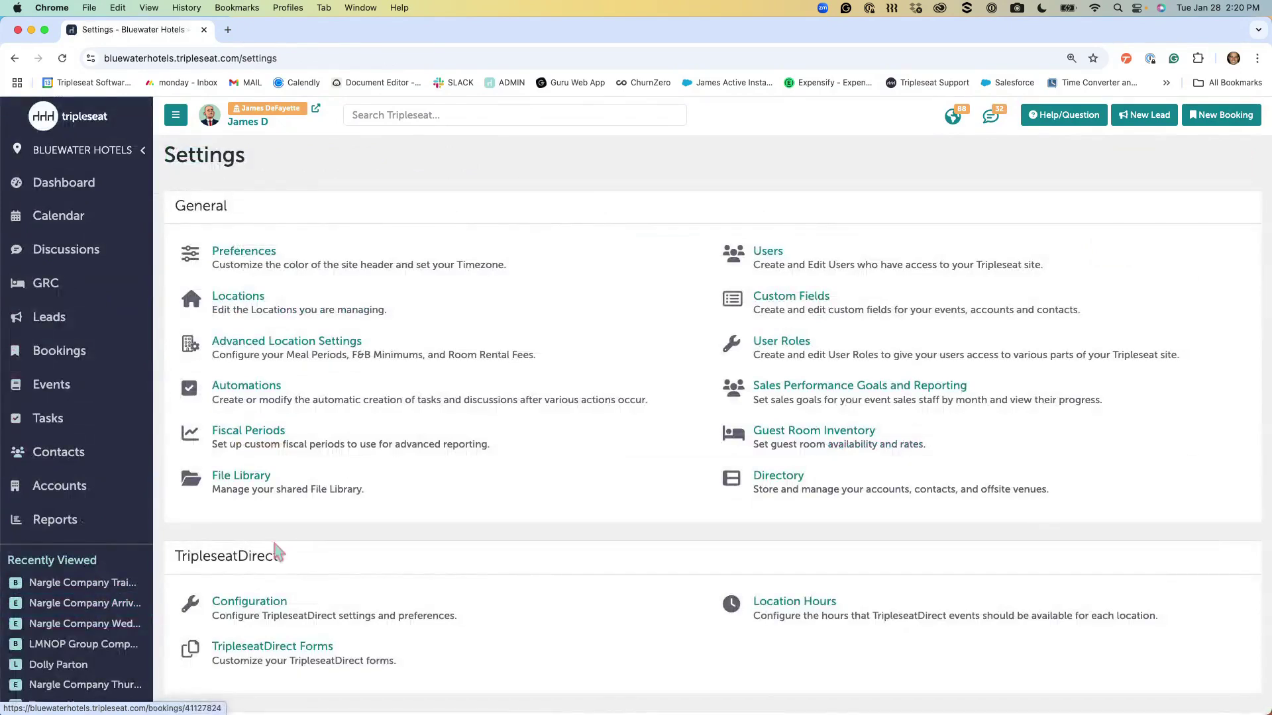
left_click(327, 272)
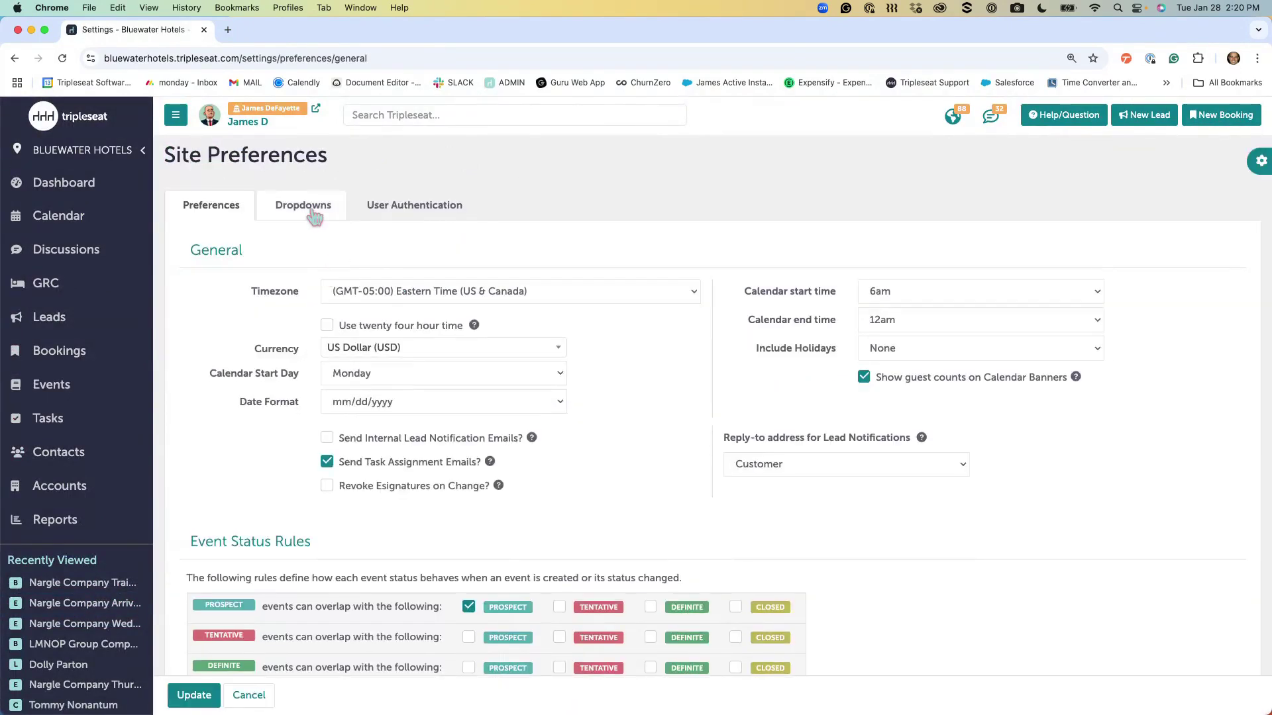
left_click(314, 213)
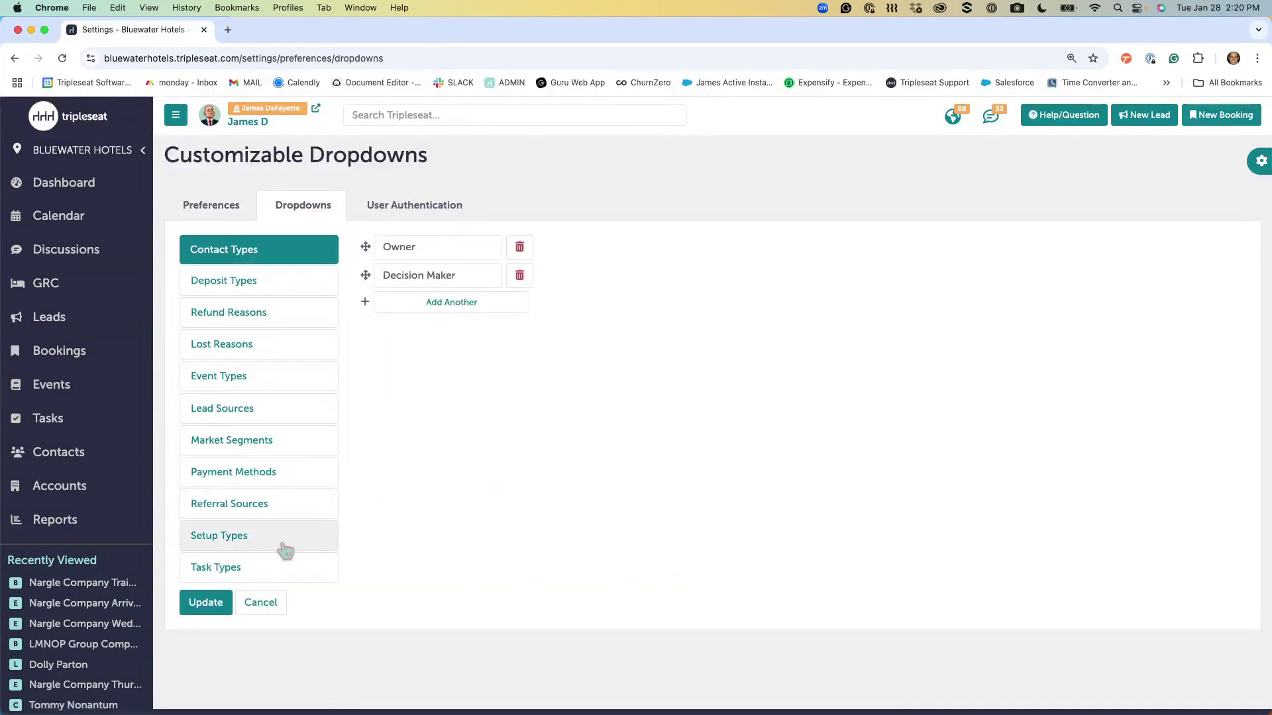
left_click(258, 579)
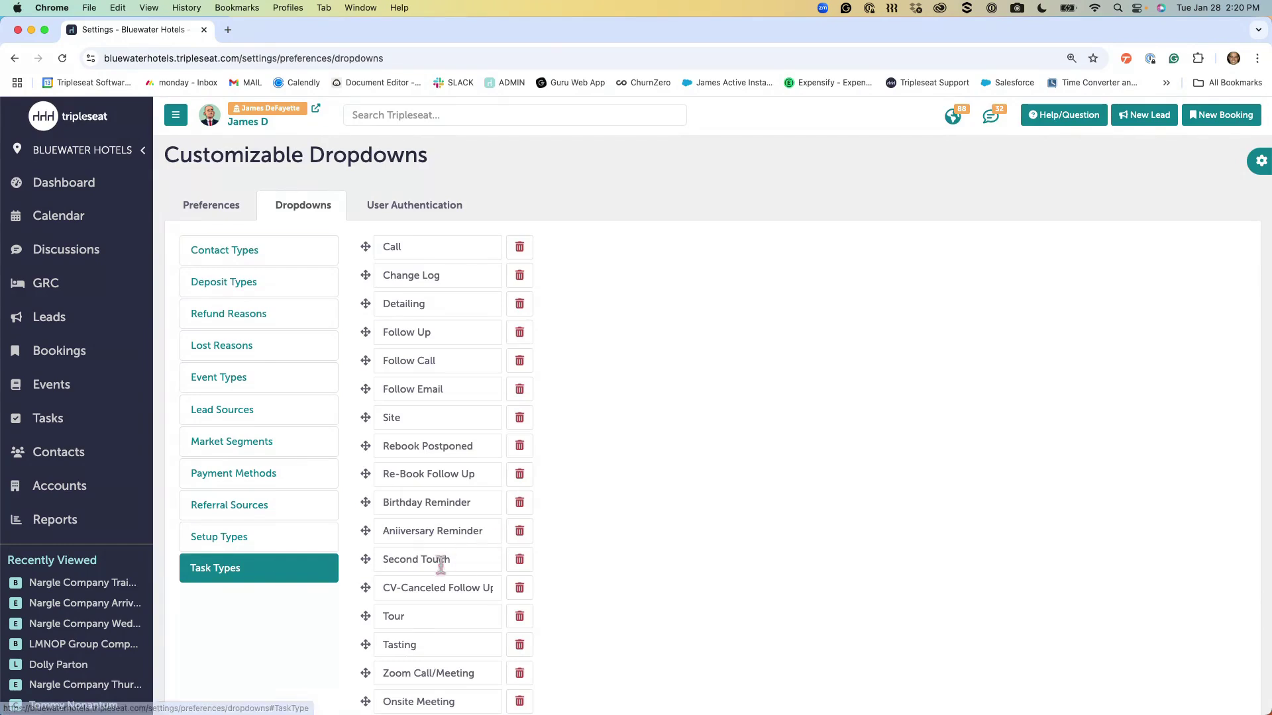
Examine the full list of task types and the options for reordering, deleting and adding entries
scroll(434, 567, "down", 5)
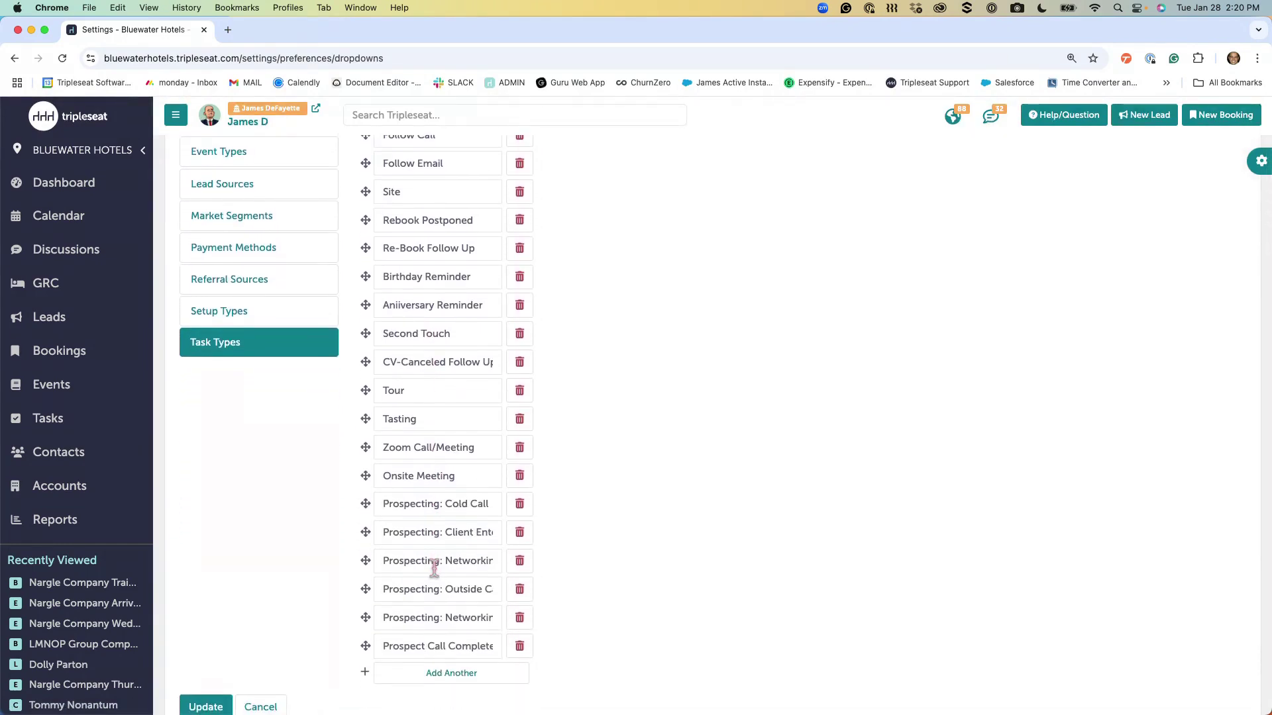
scroll(451, 477, "up", 3)
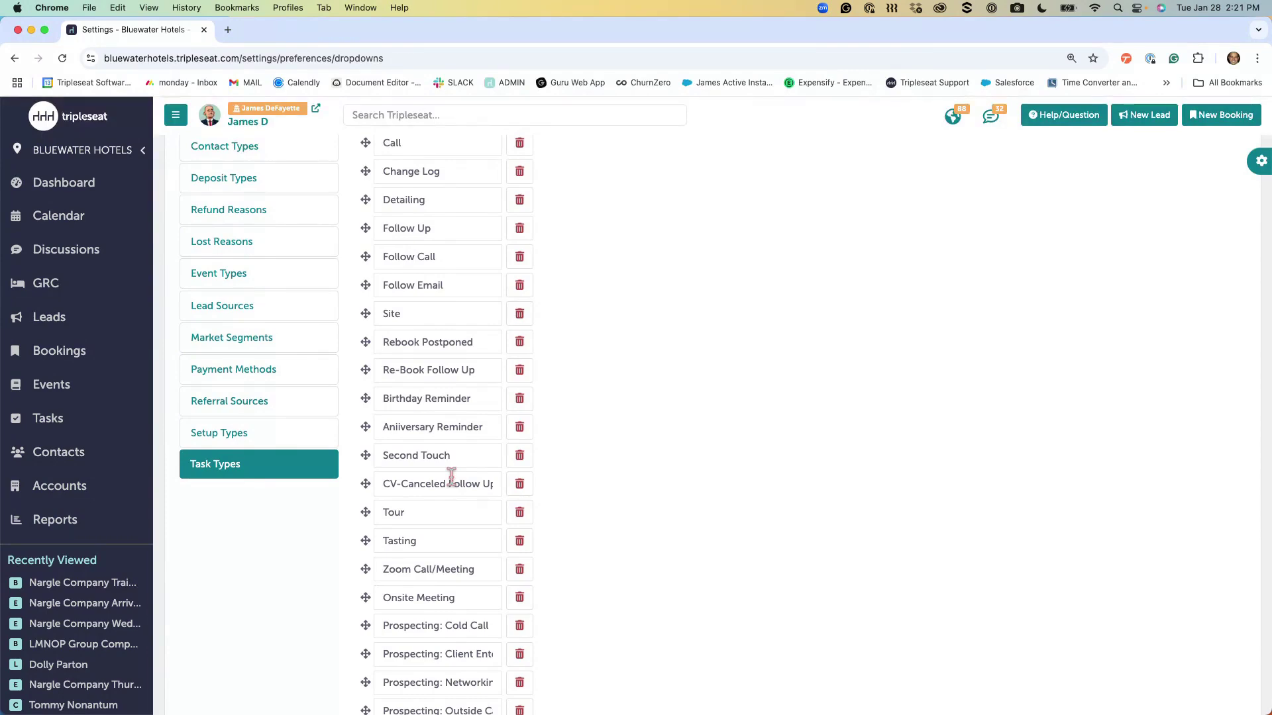
scroll(451, 477, "up", 2)
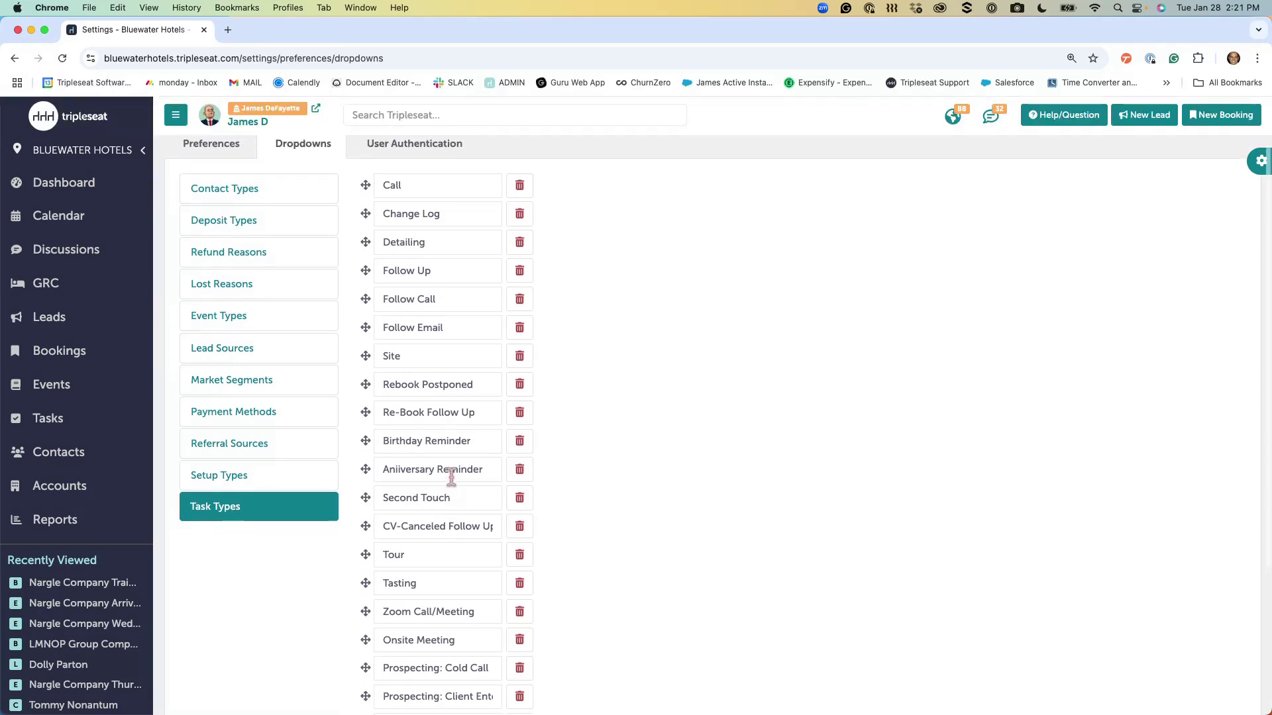
scroll(451, 477, "down", 4)
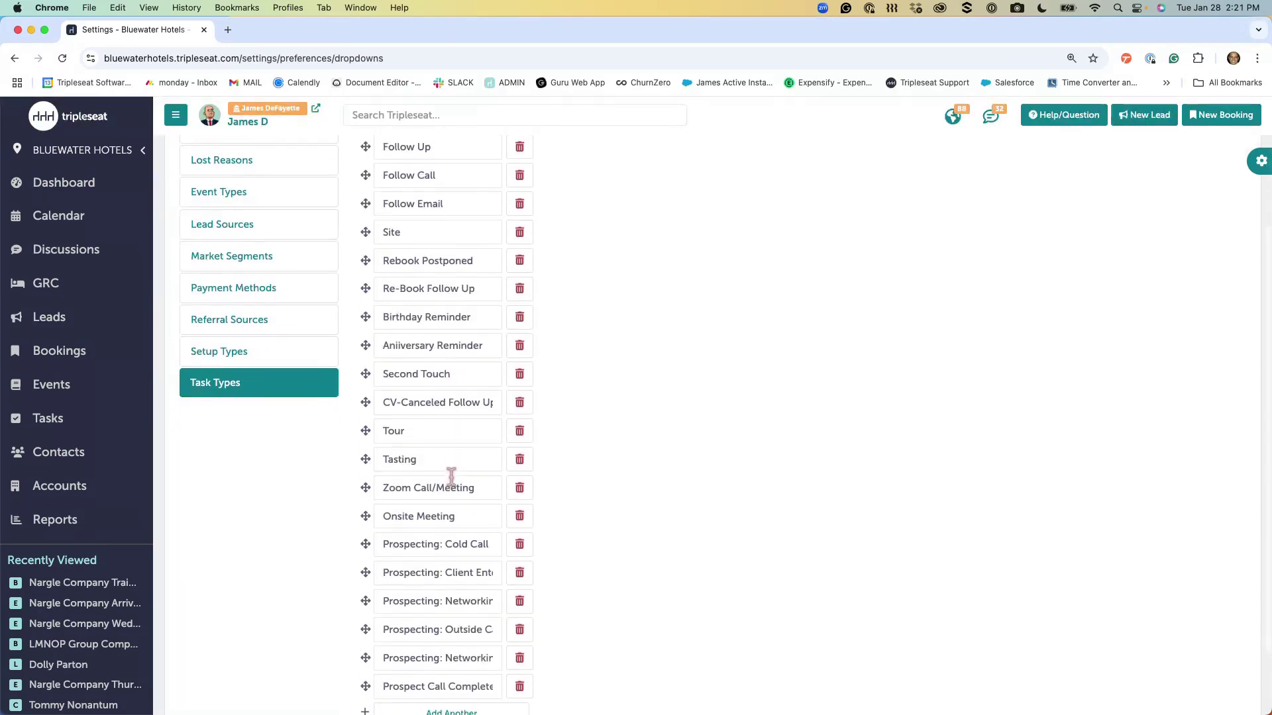
scroll(451, 477, "down", 2)
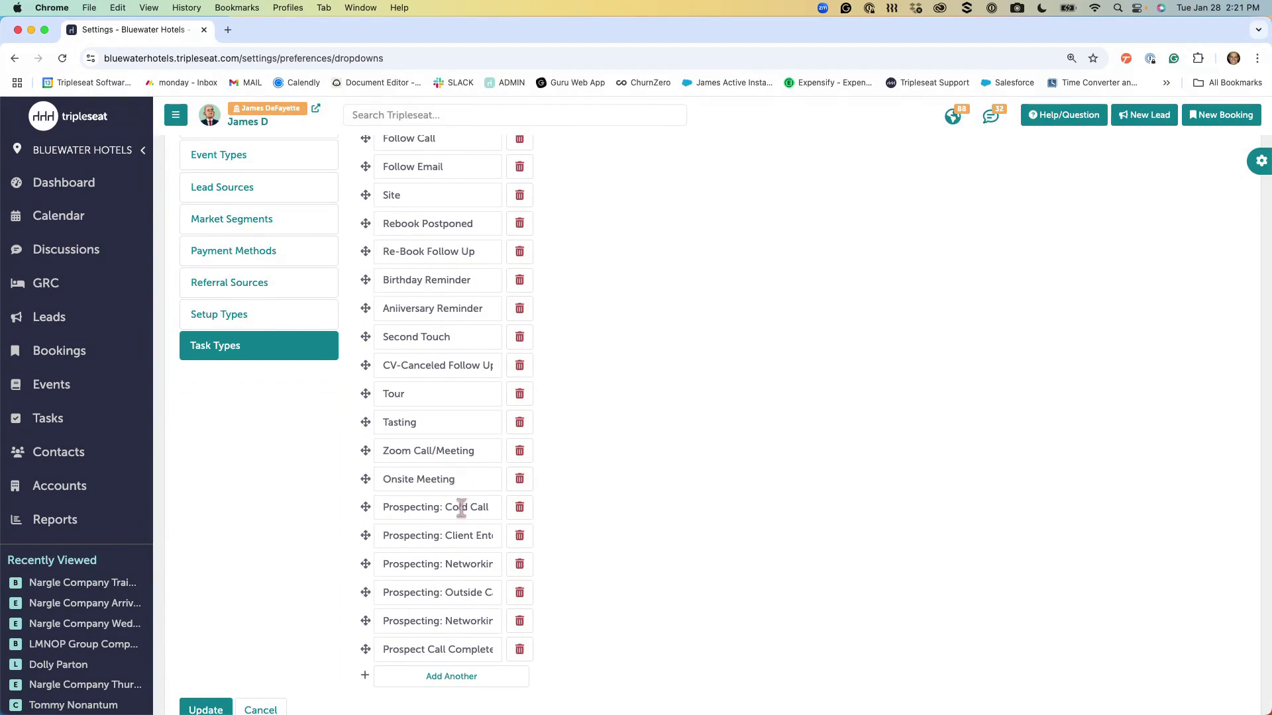
scroll(451, 507, "up", 1)
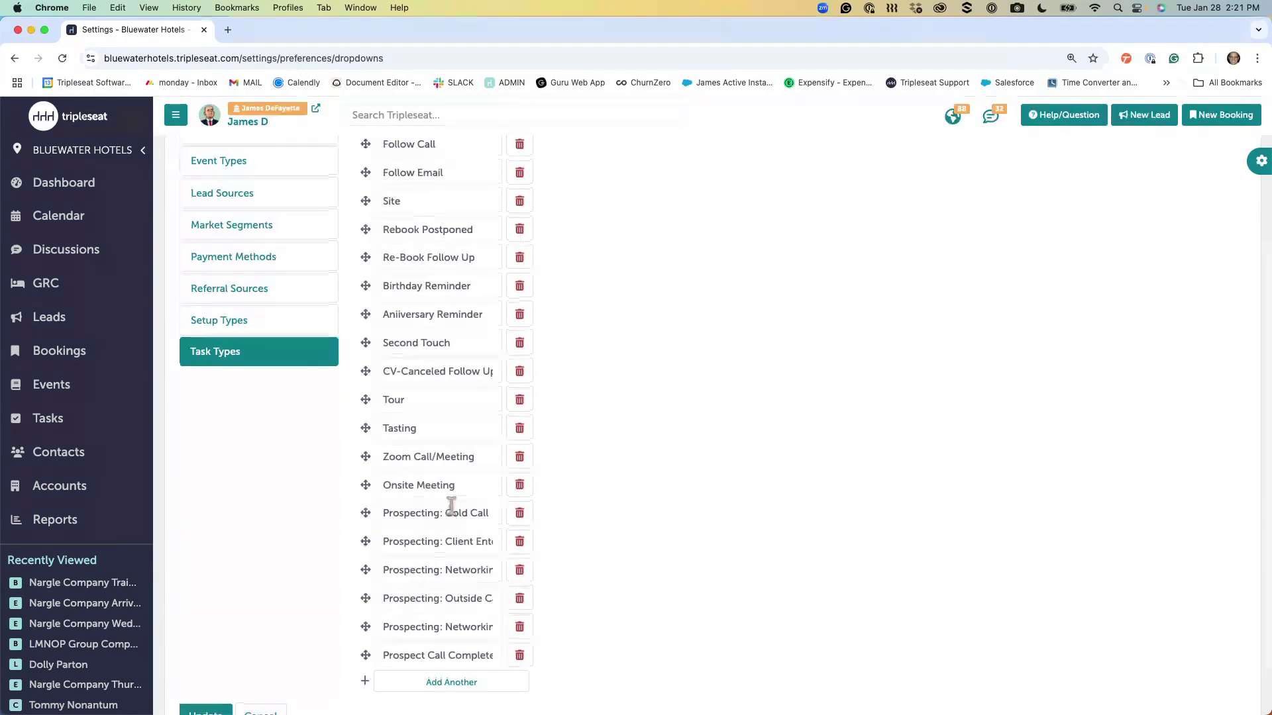
scroll(451, 506, "up", 5)
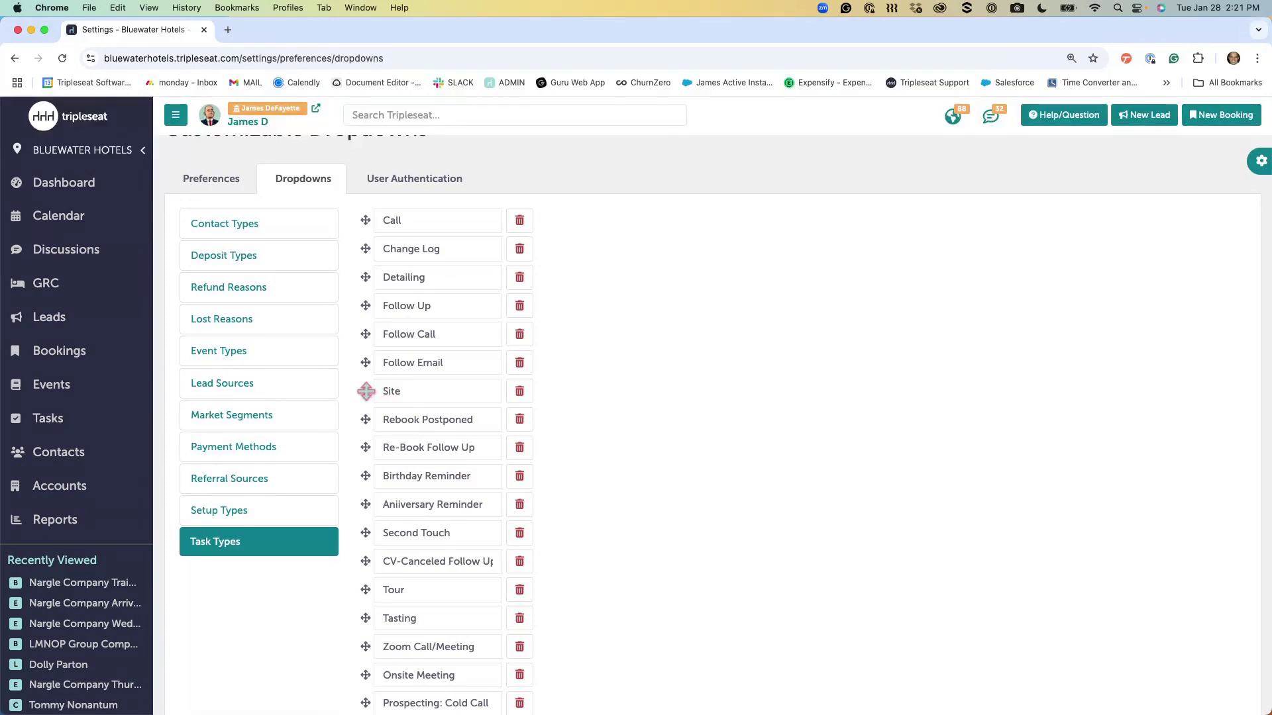
mouse_move(365, 391)
left_mouse_down()
mouse_move(364, 307)
mouse_move(365, 389)
left_mouse_up()
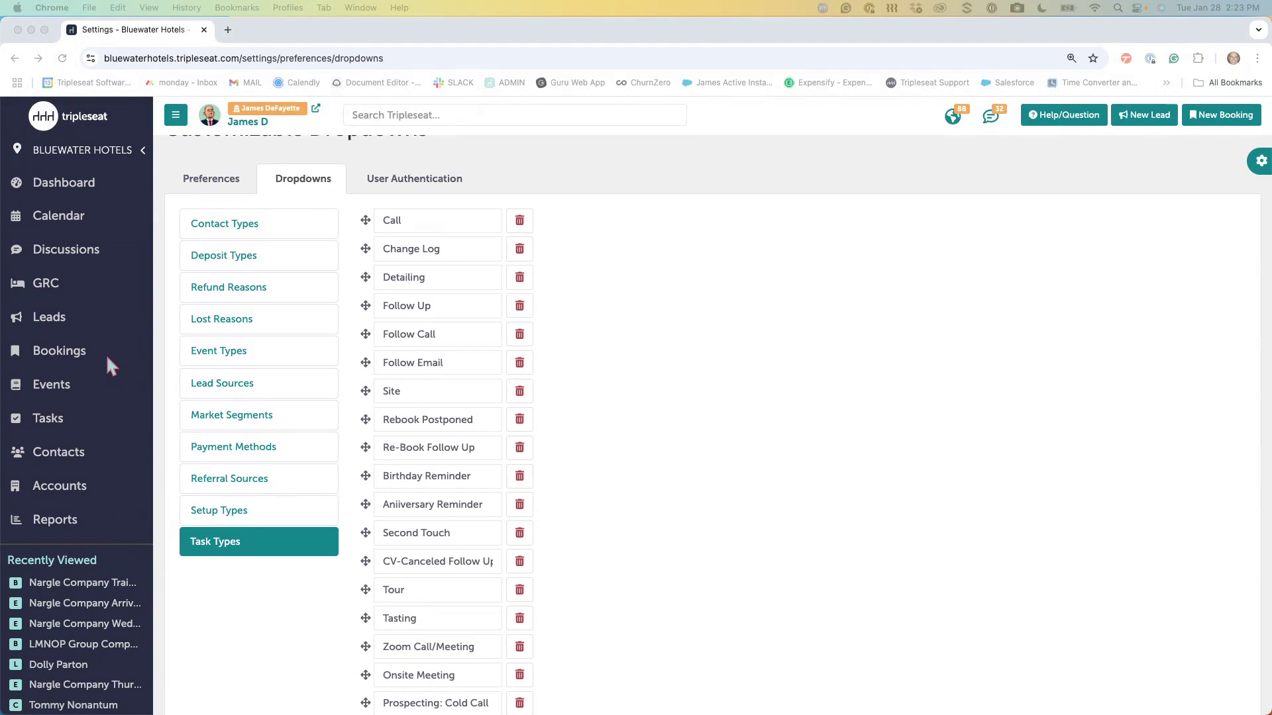
Open the File Library settings and look through the Guestrooms, Hotel Photos, Menus and My Files folders
scroll(101, 480, "down", 5)
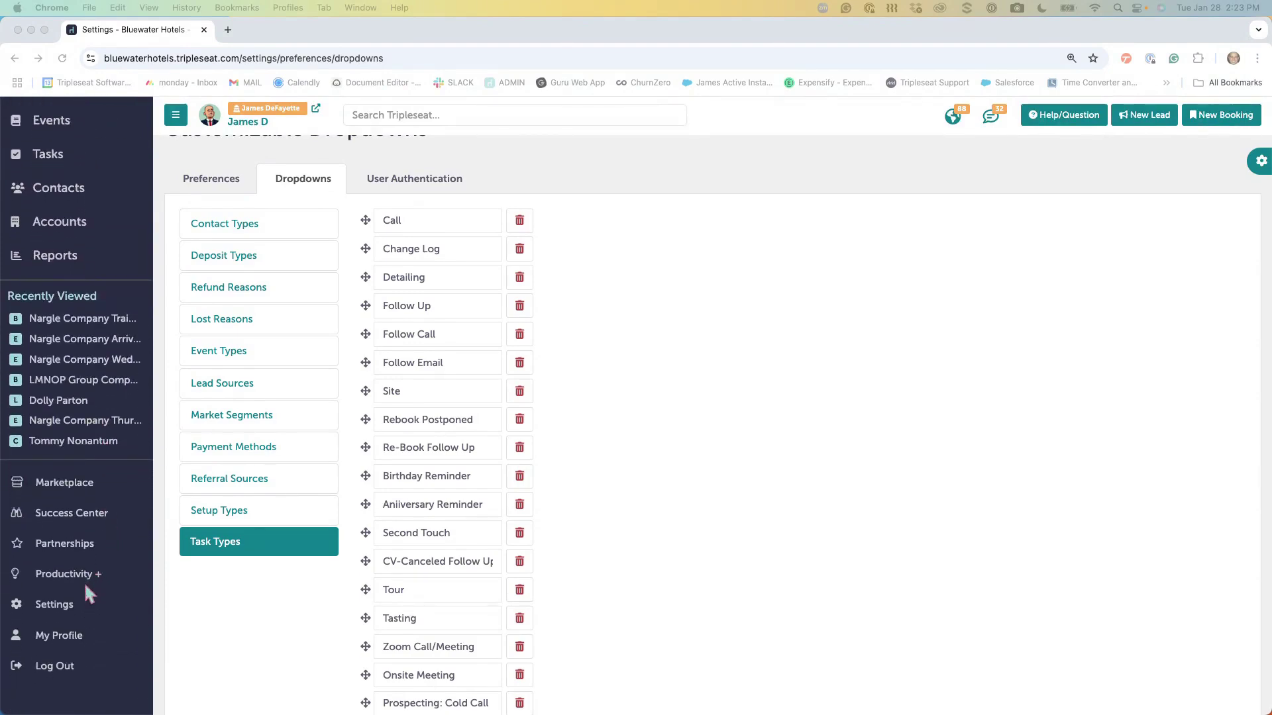
left_click(70, 605)
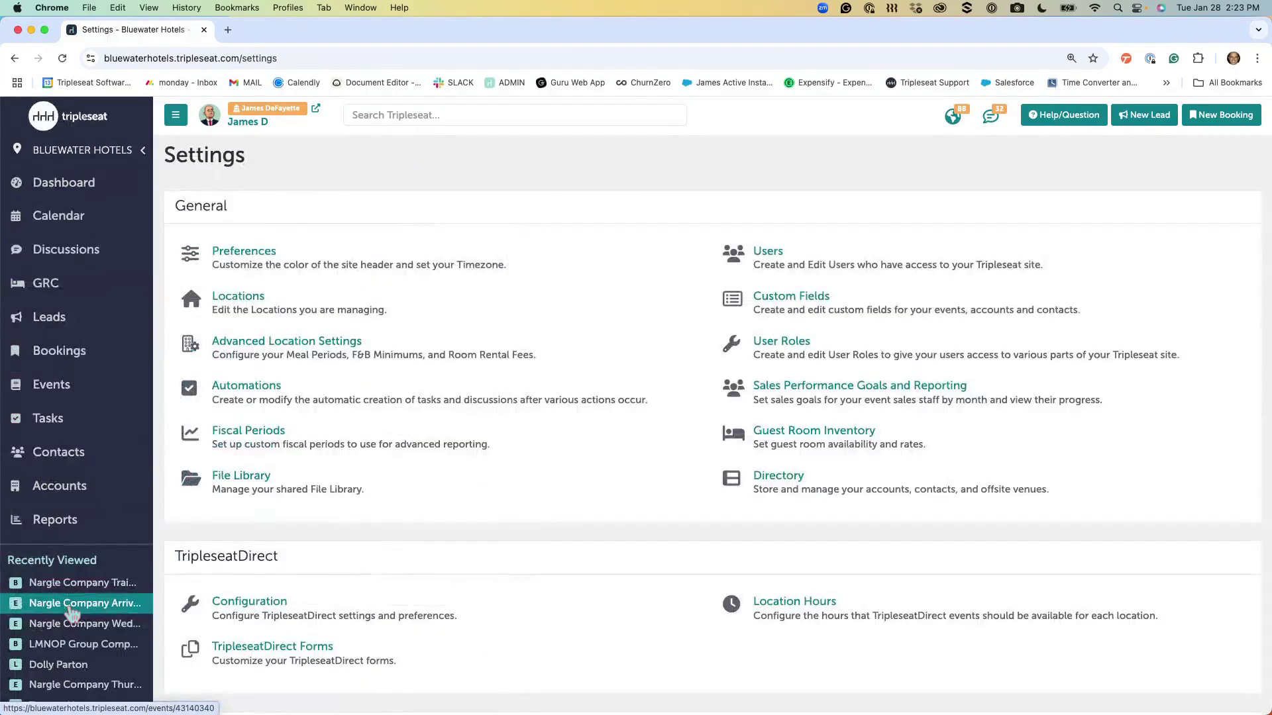
left_click(336, 489)
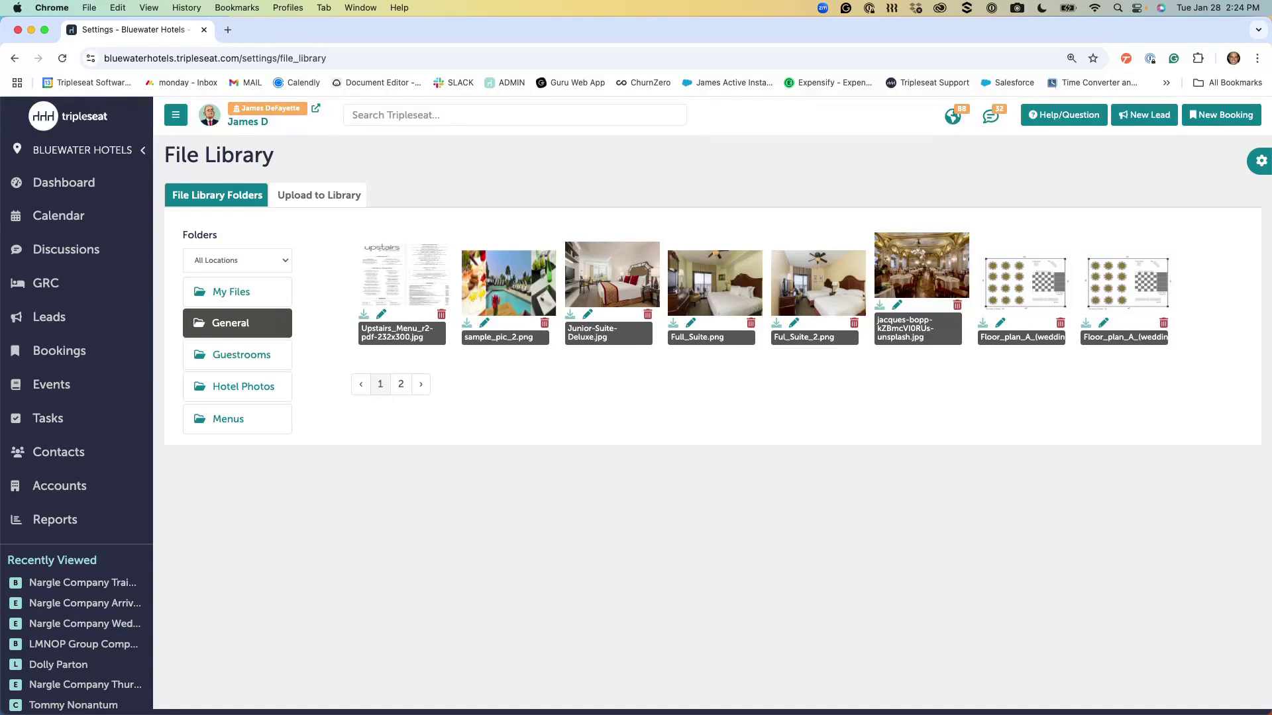
left_click(266, 369)
left_click(264, 389)
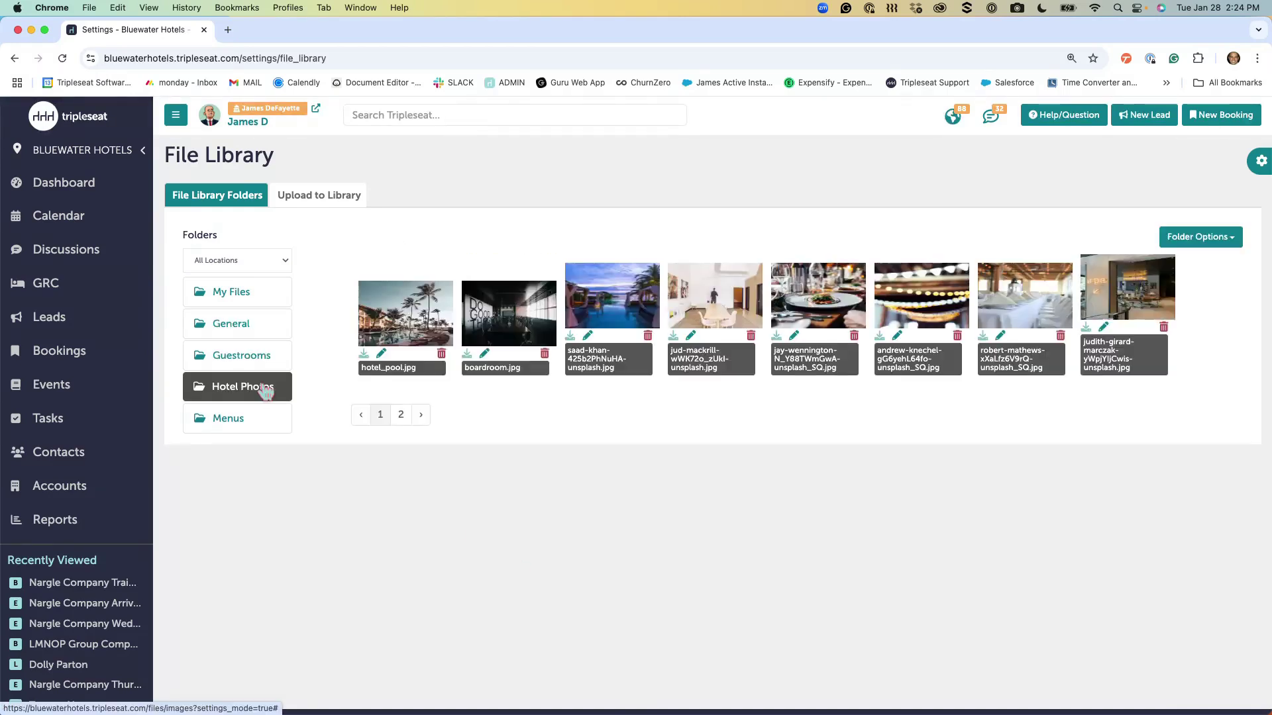
left_click(266, 417)
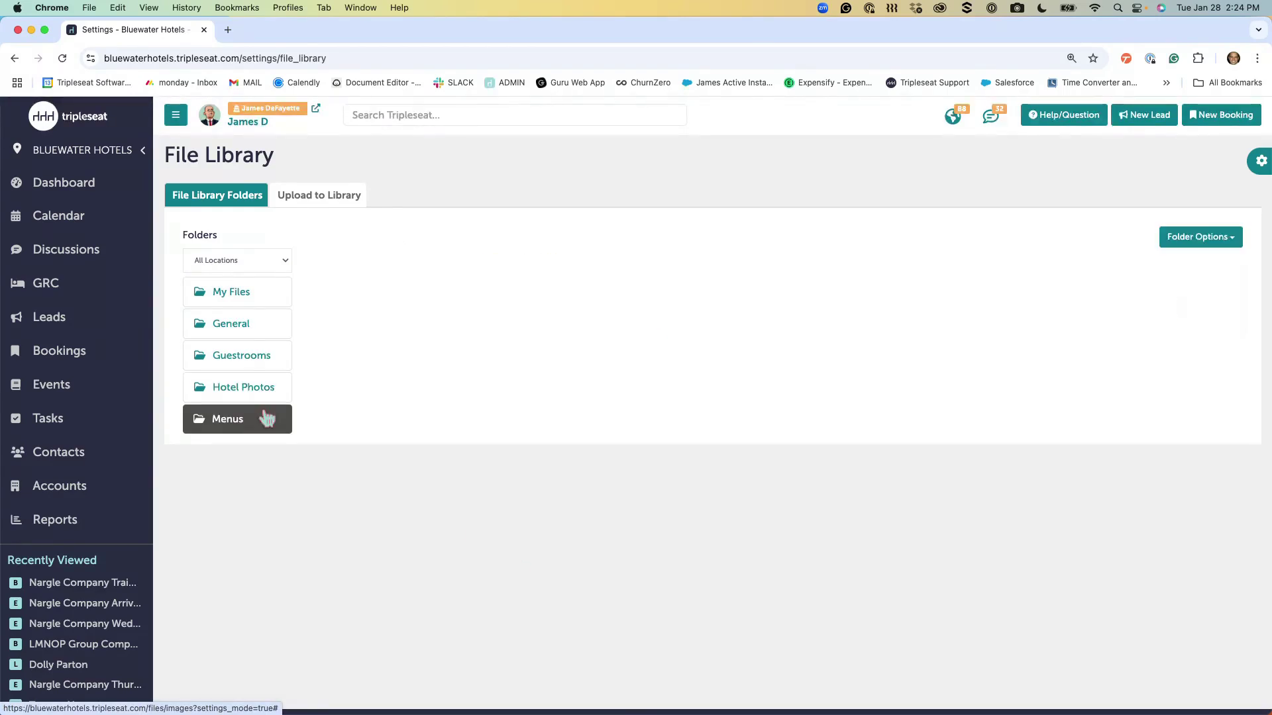
left_click(257, 300)
Review the library's upload options and destination folder choices, keeping General, and return to the file library folders
left_click(344, 205)
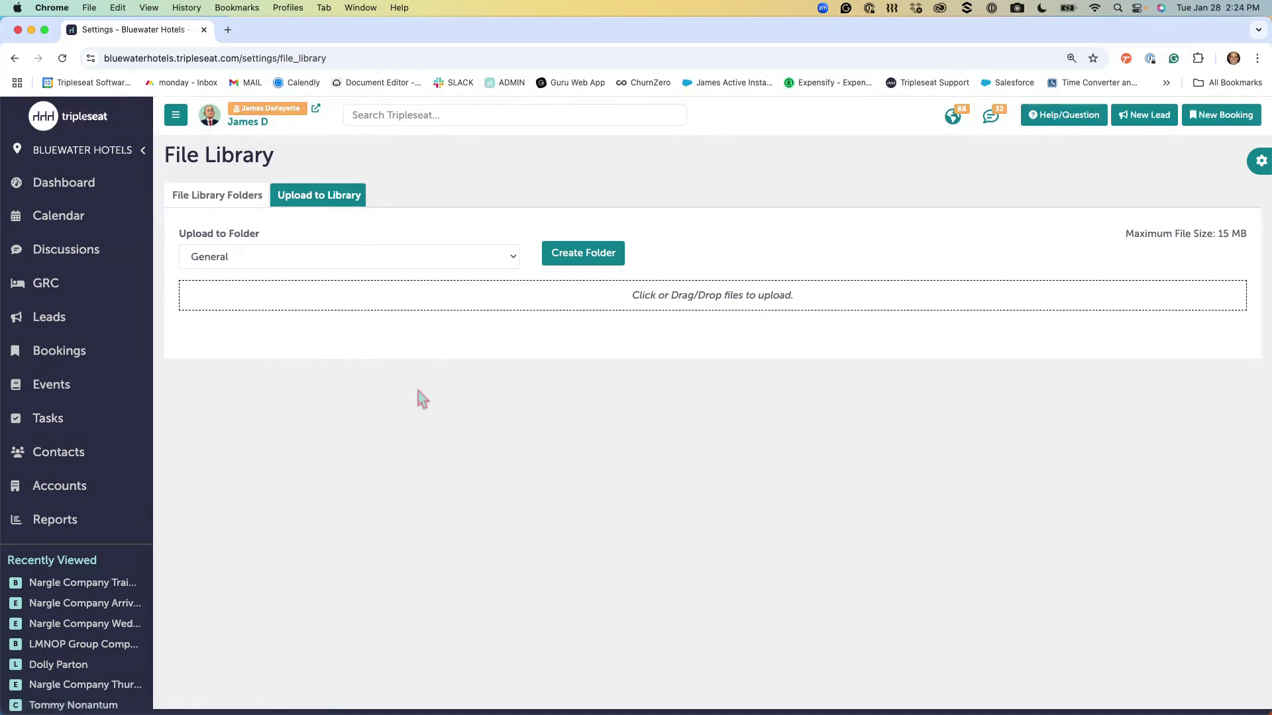
left_click(514, 259)
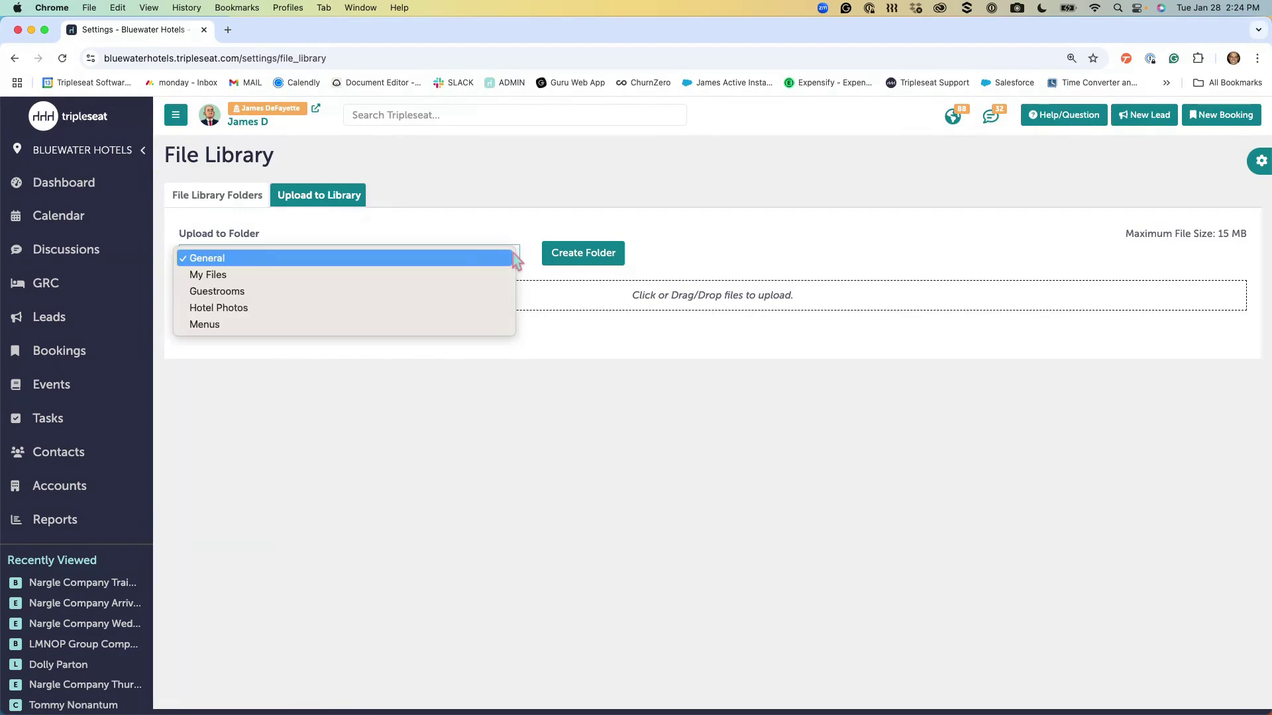
left_click(508, 344)
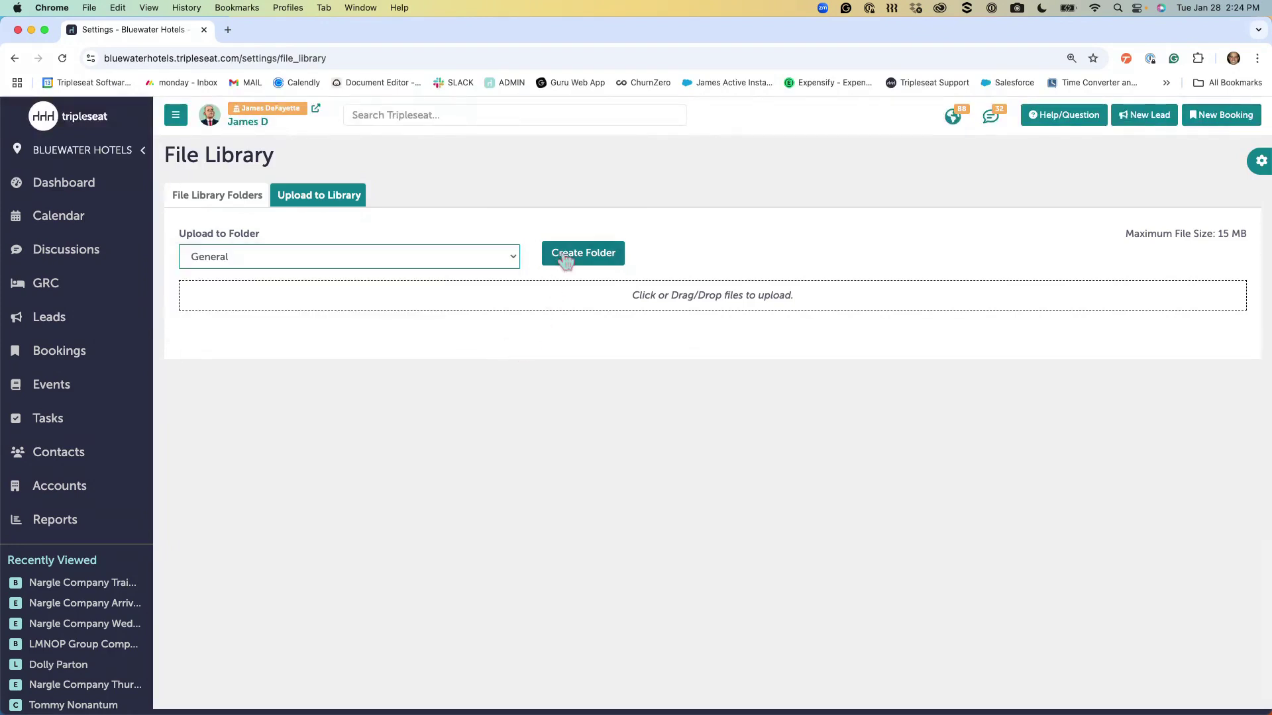
left_click(239, 200)
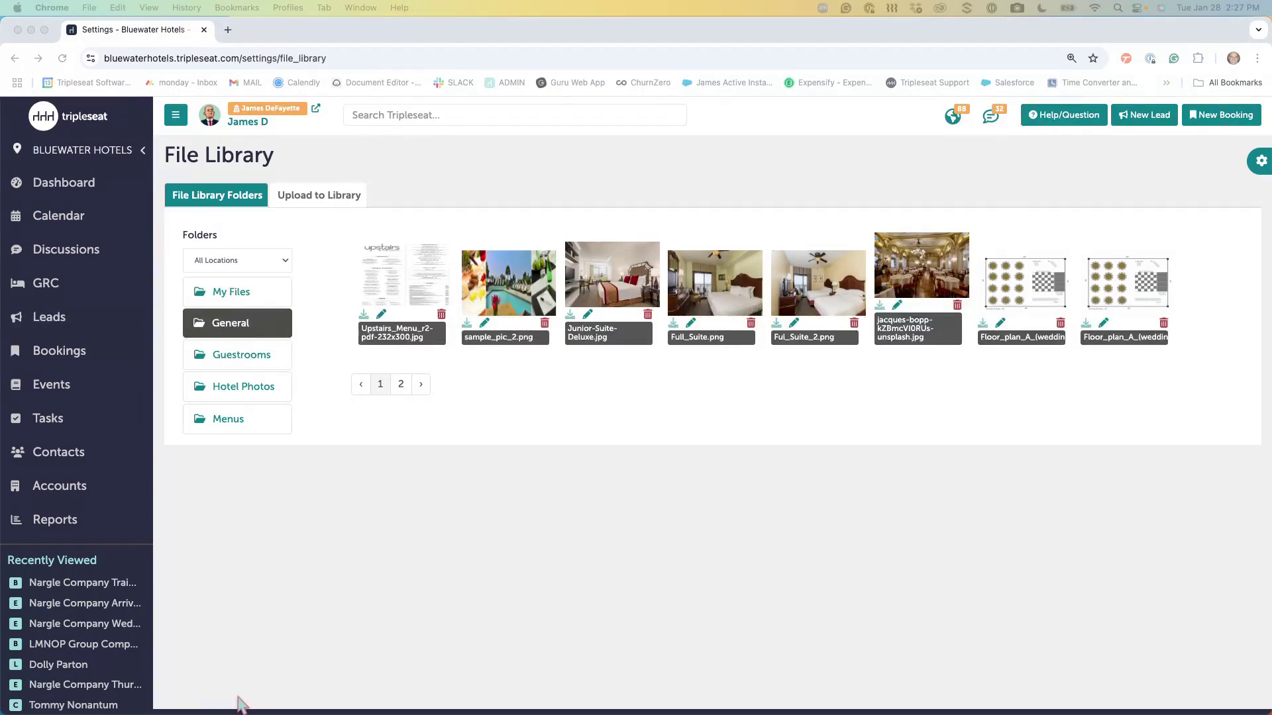
From the content template settings, open the Corporate Event Terms 2023 template in the Terms & Conditions folder for editing
scroll(100, 593, "down", 5)
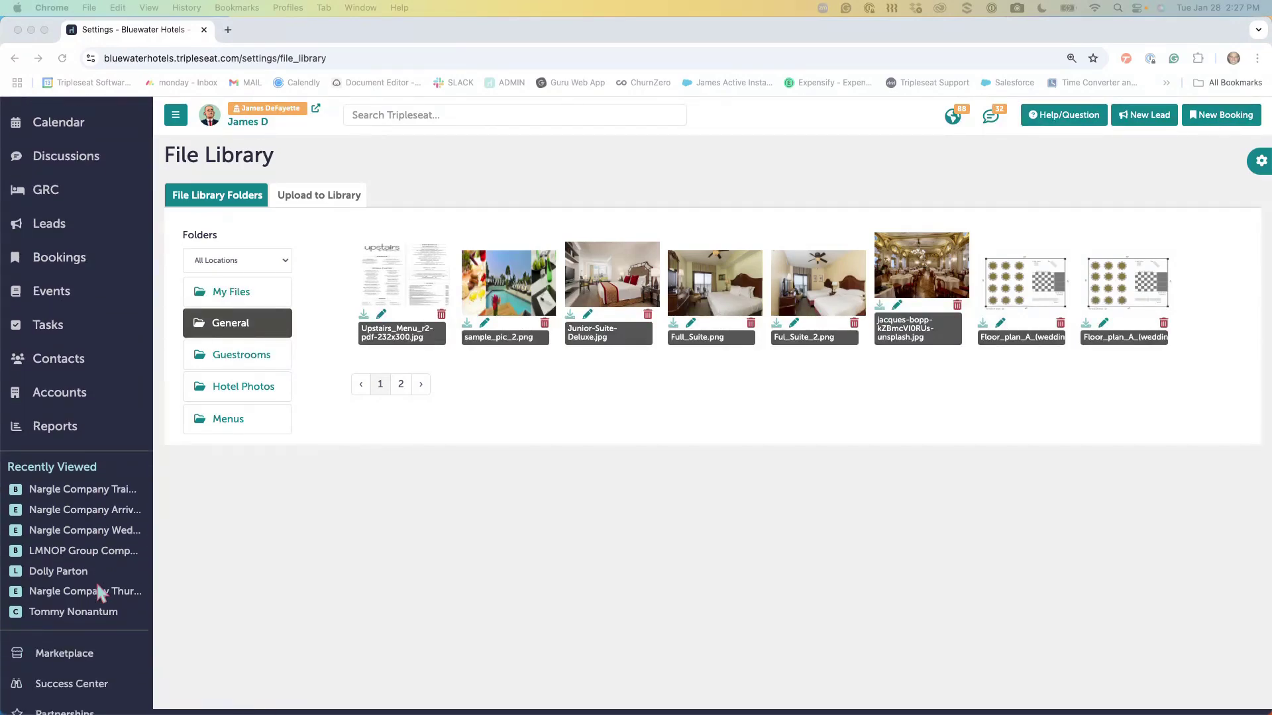
scroll(96, 582, "down", 2)
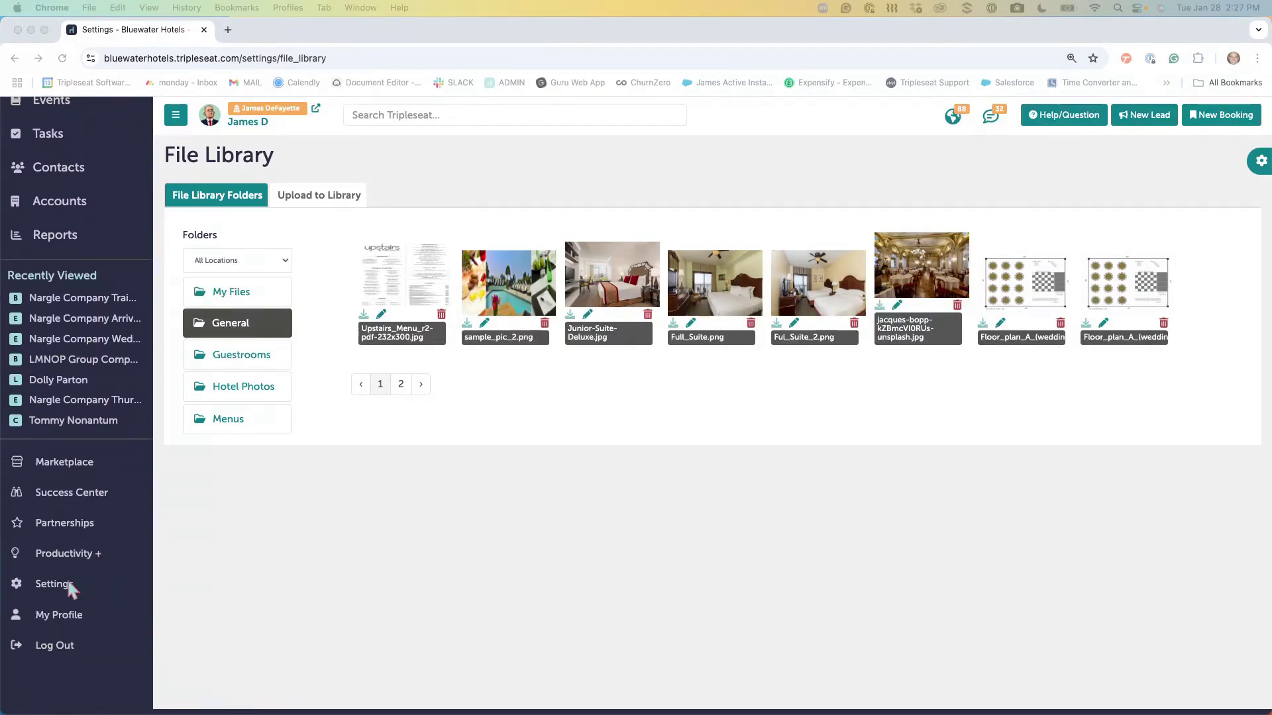
left_click(66, 587)
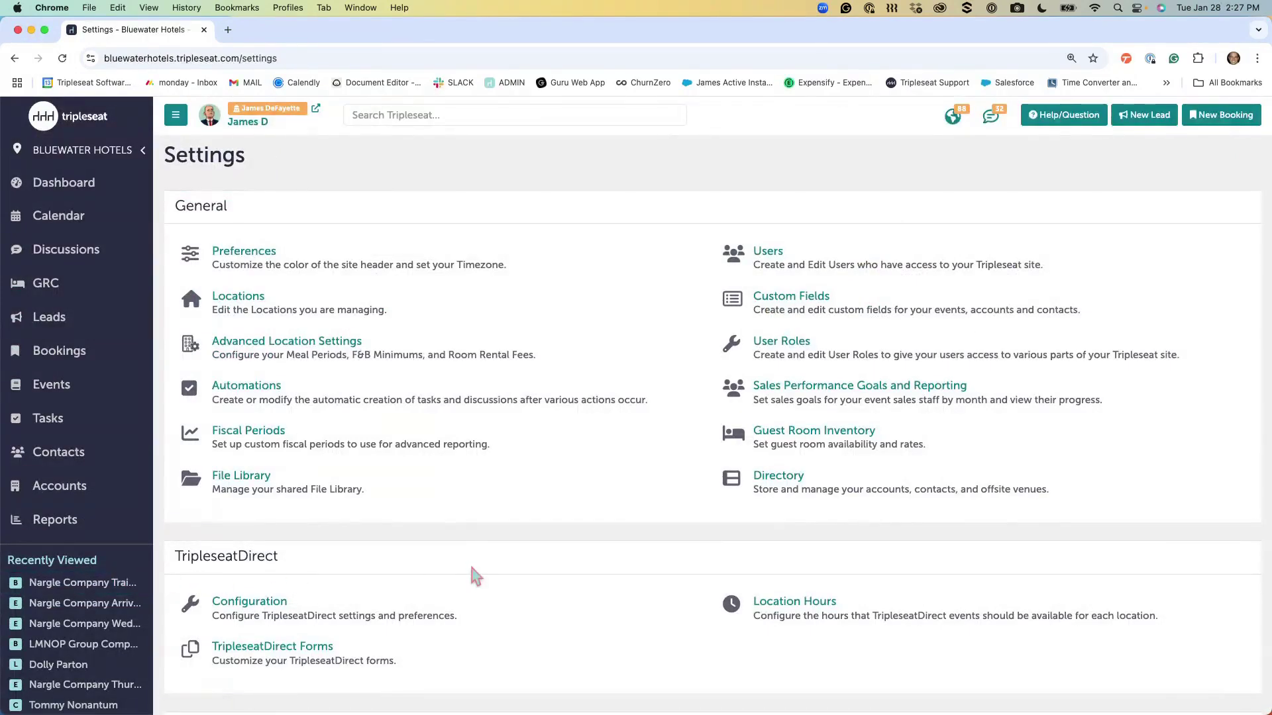
scroll(562, 585, "down", 5)
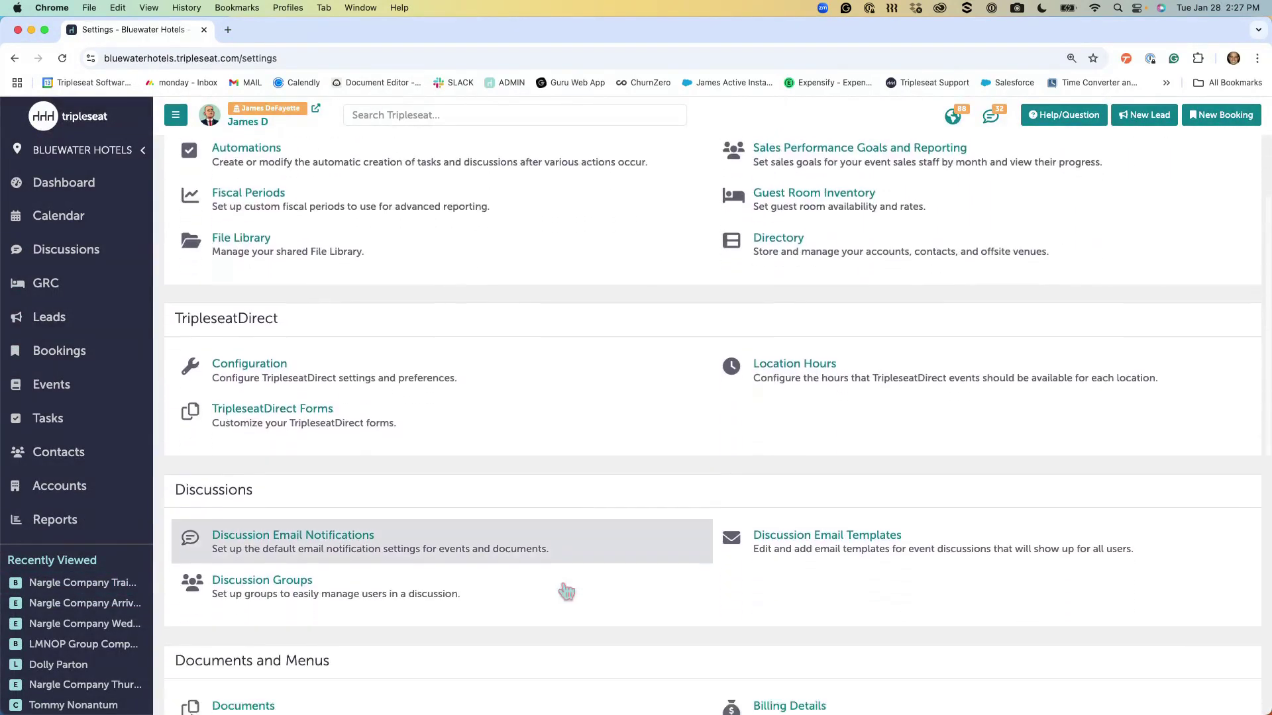
scroll(564, 589, "down", 1)
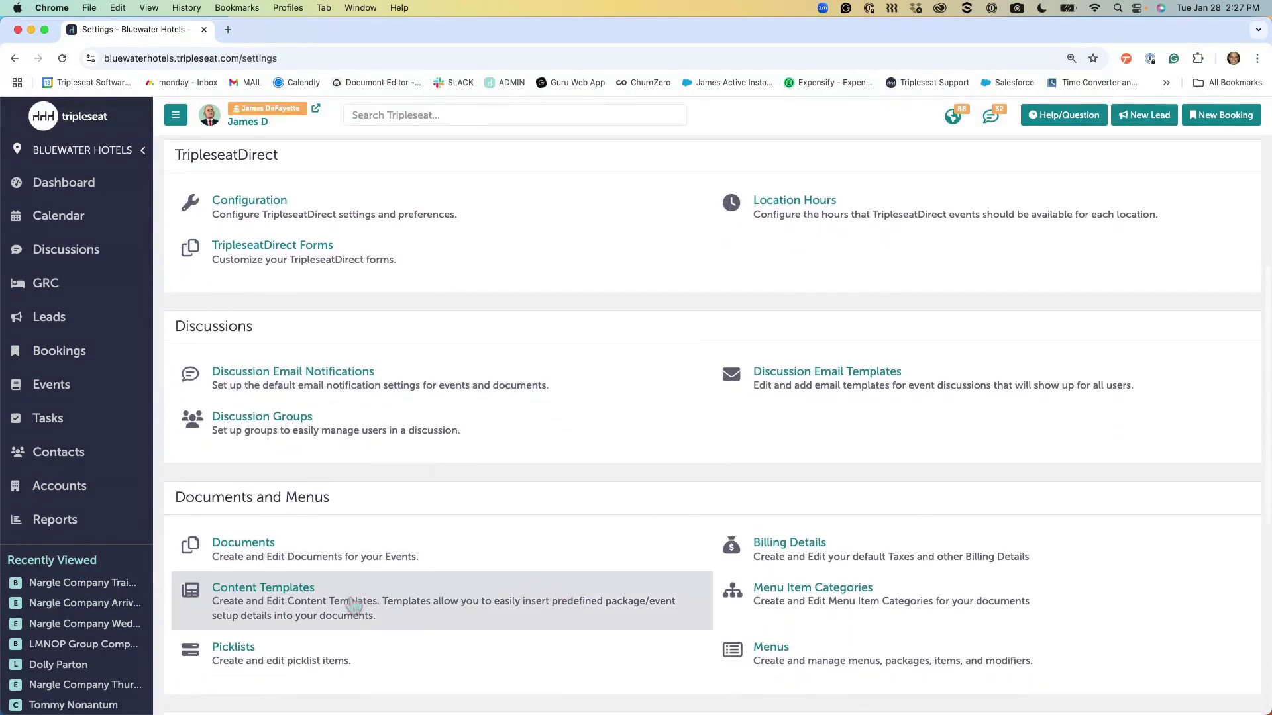
left_click(378, 602)
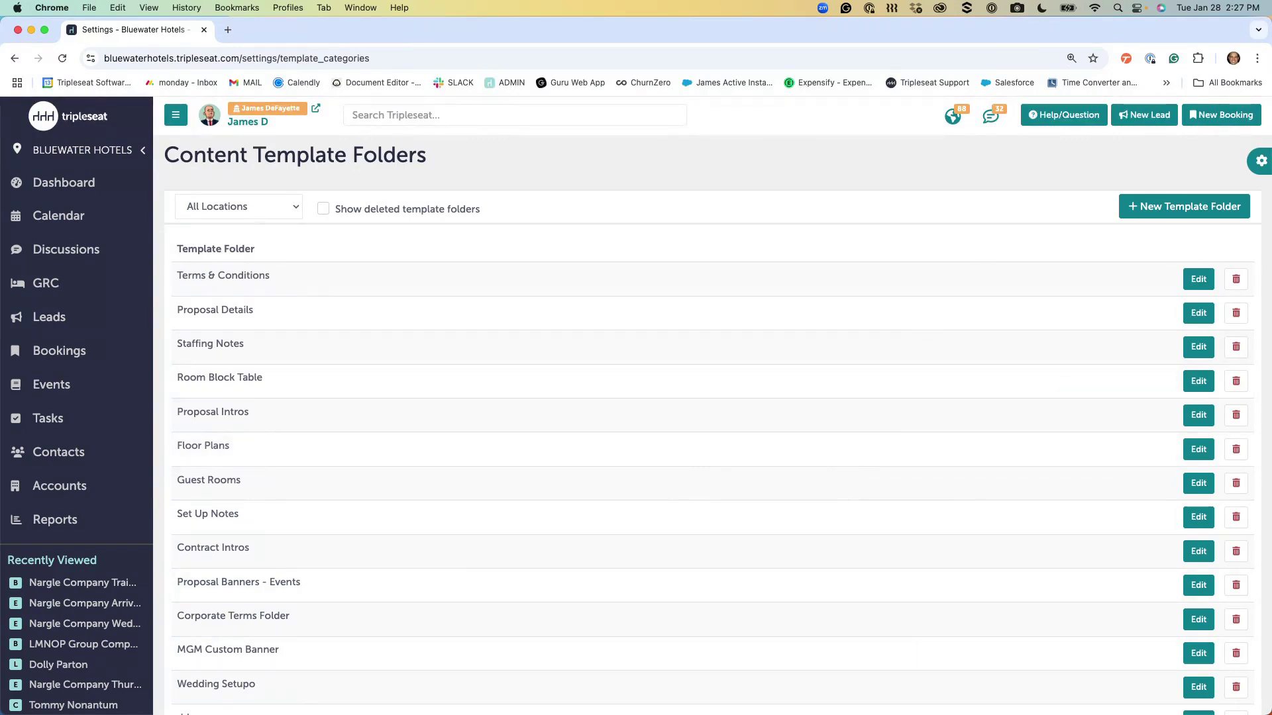
left_click(1196, 288)
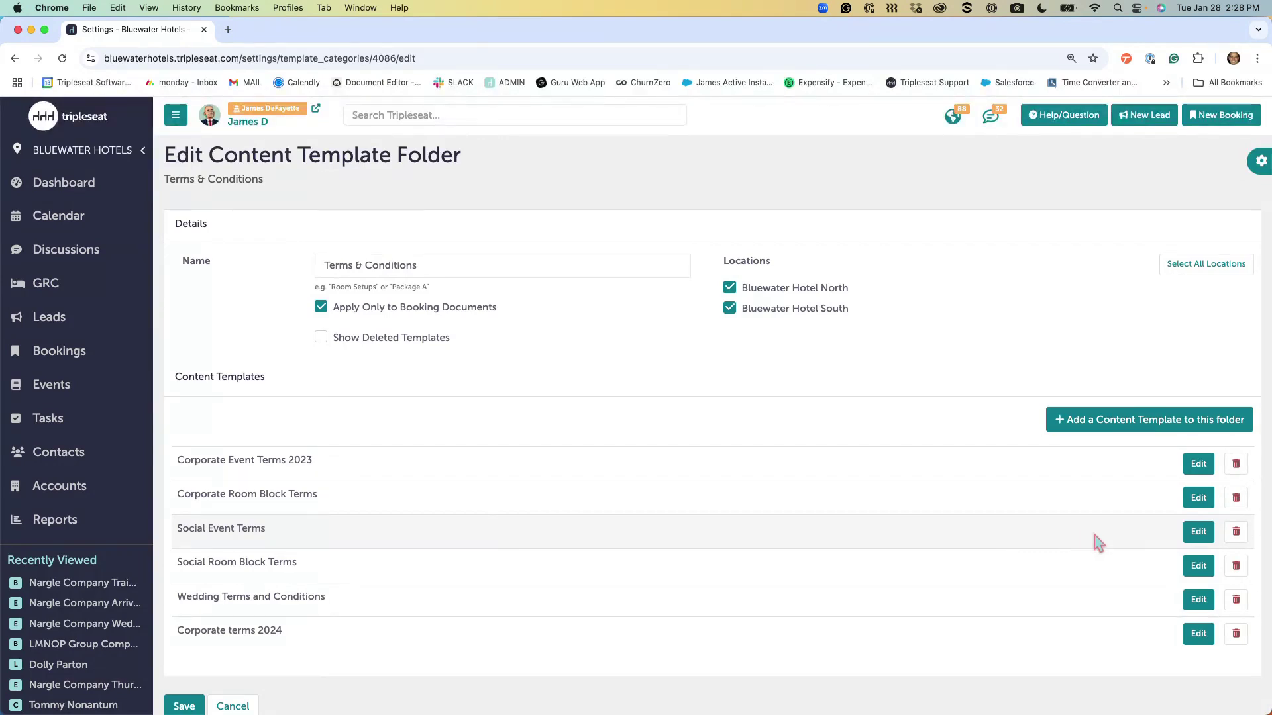
left_click(1196, 466)
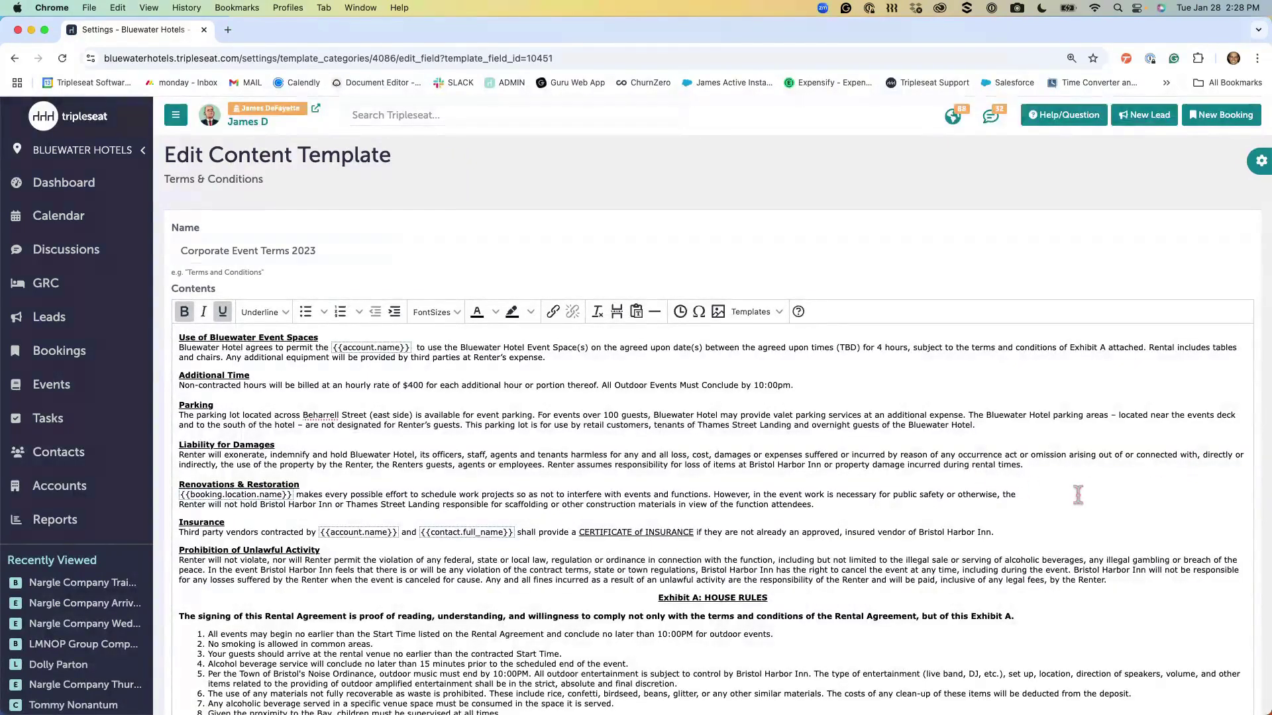
At the end of the Additional Time paragraph, browse the insertable booking merge fields, including the Financials, Date and Custom Fields groups
left_click(842, 387)
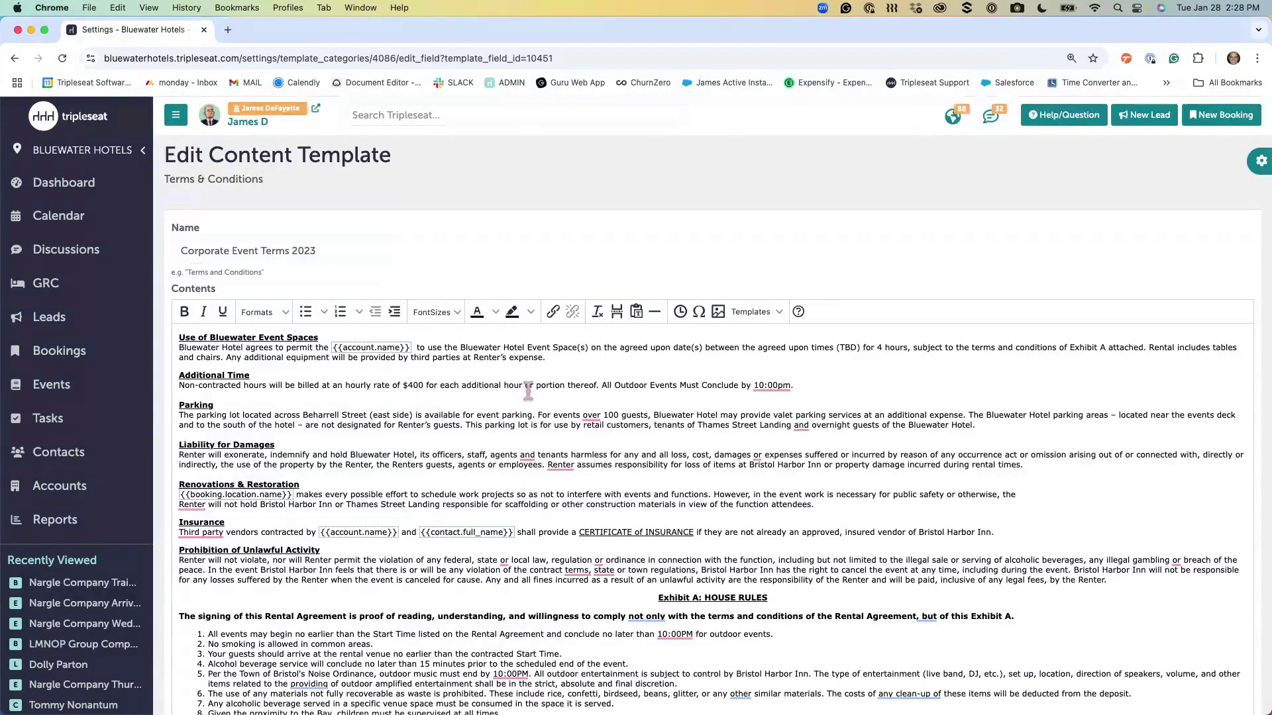
left_click(444, 400)
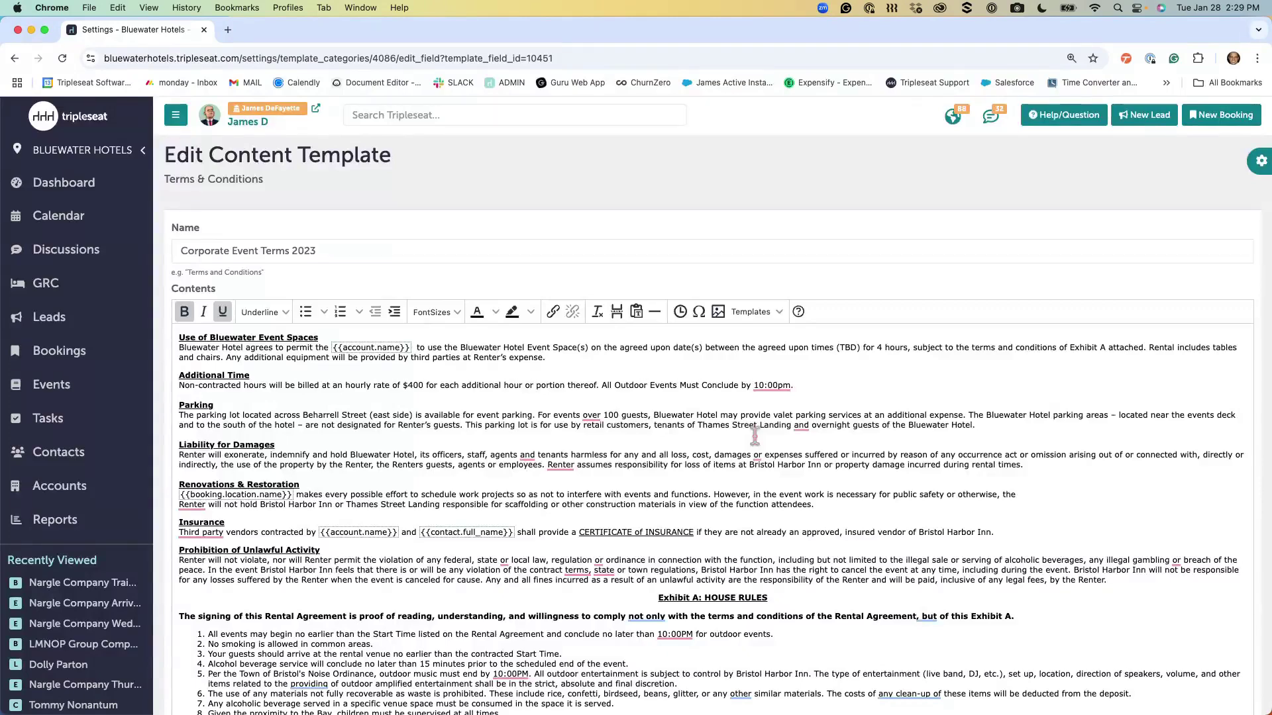
left_click(824, 387)
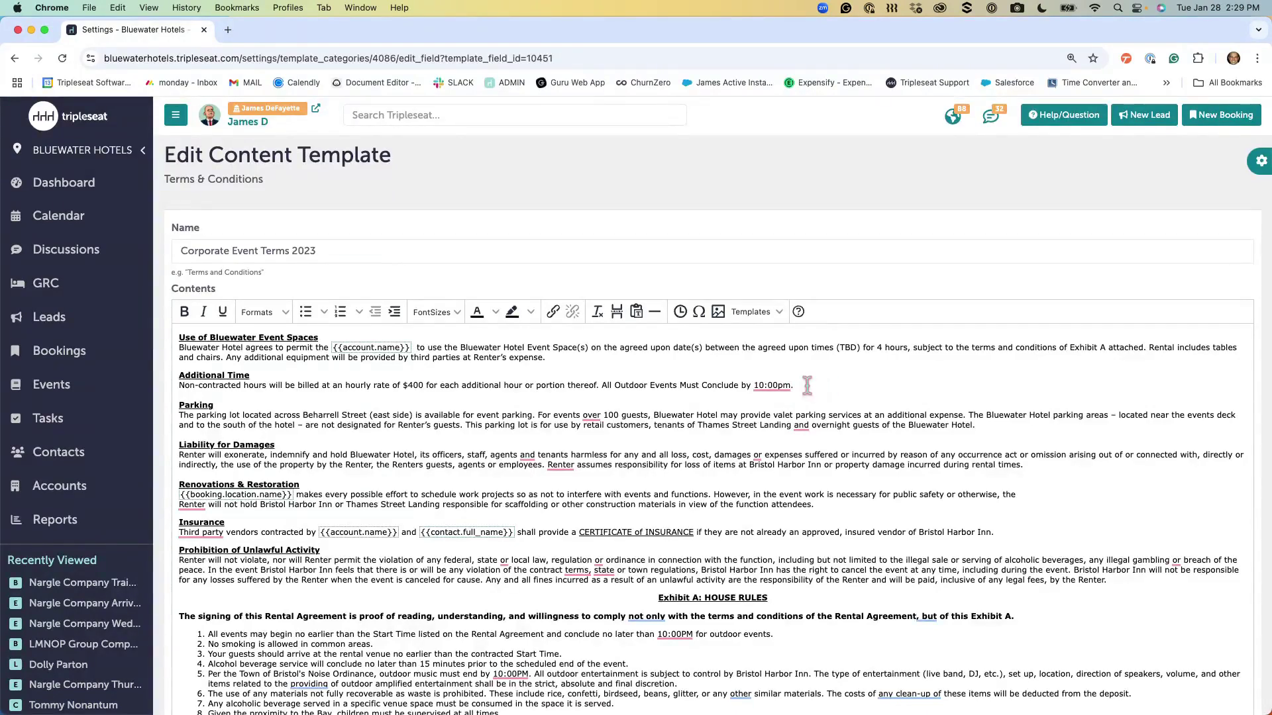
right_click(808, 388)
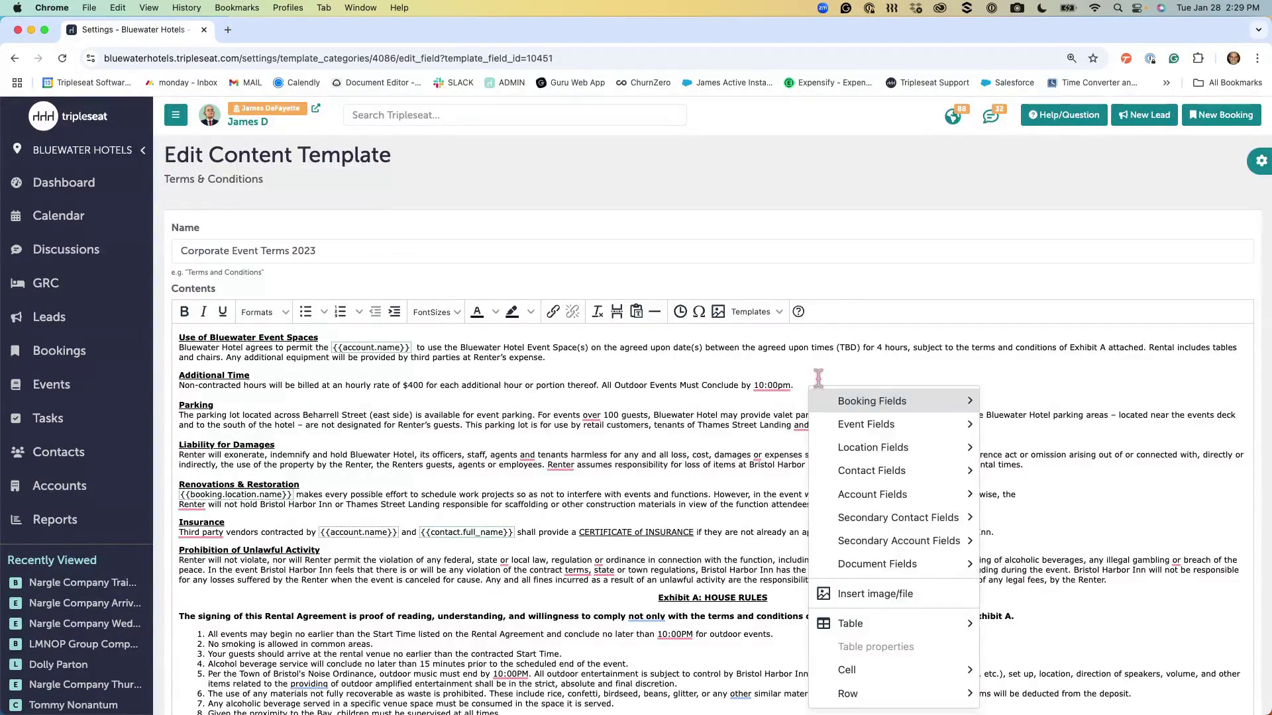
mouse_move(845, 404)
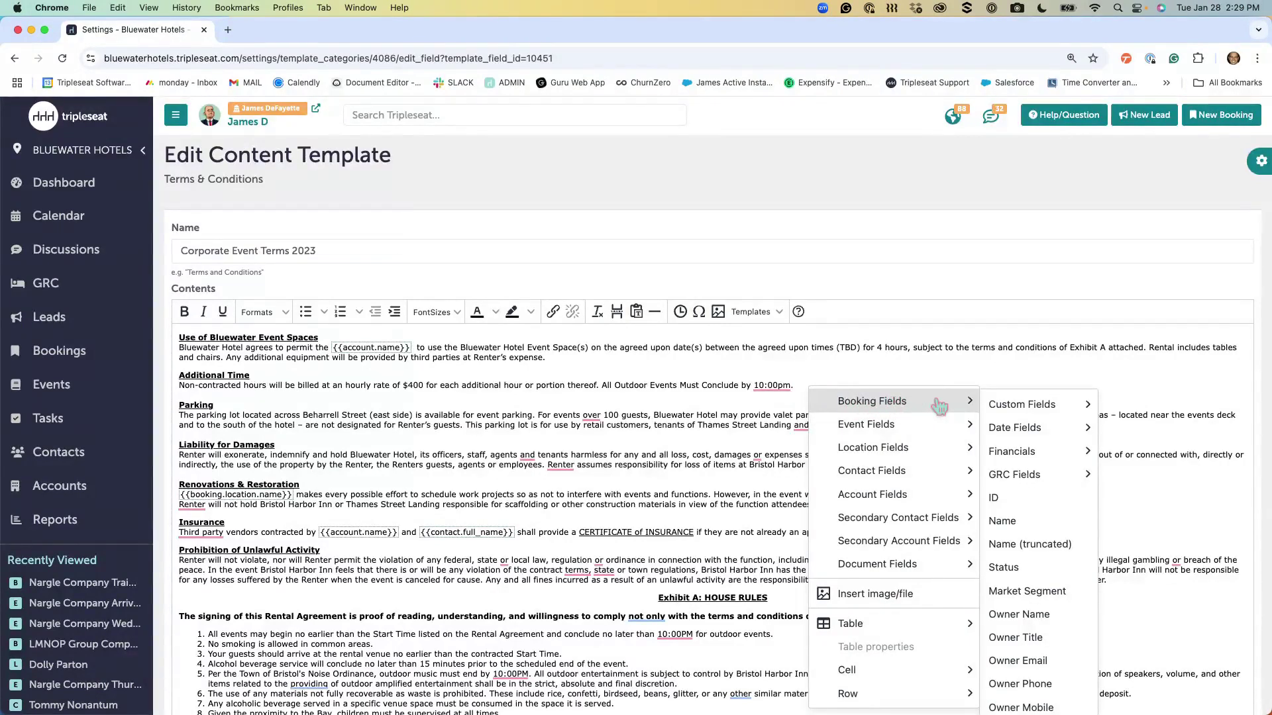
mouse_move(1015, 457)
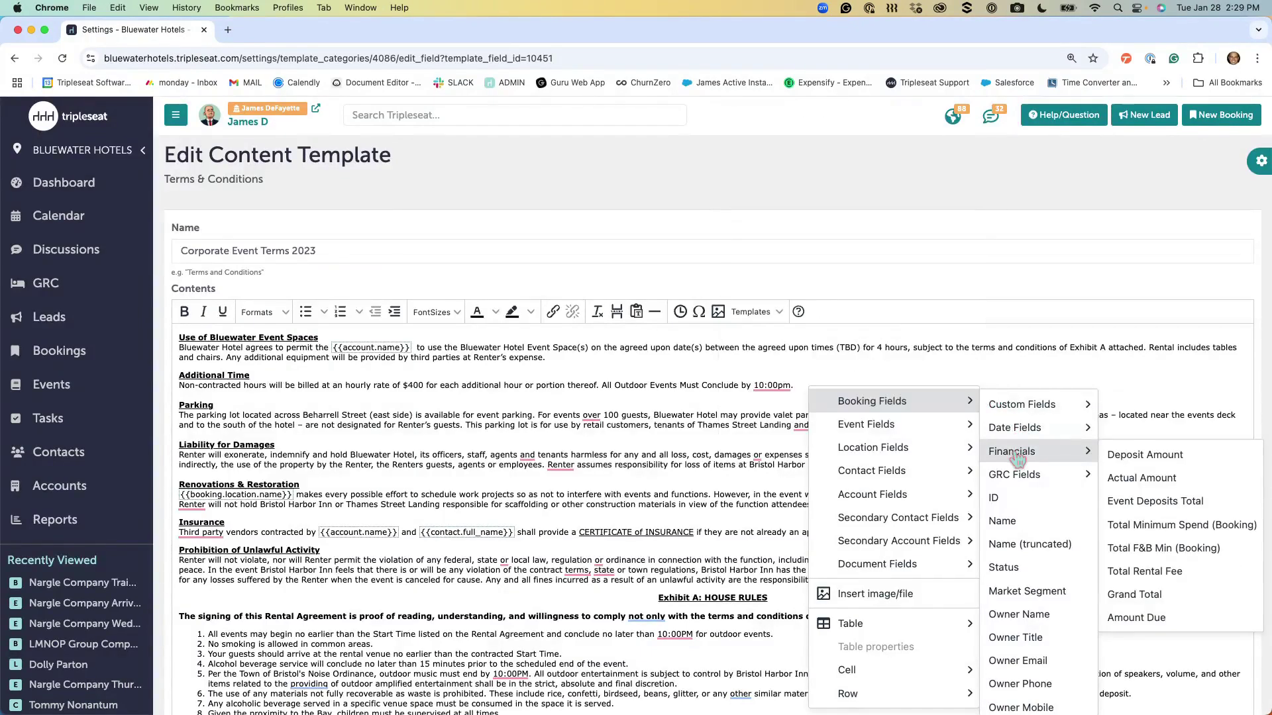
mouse_move(1017, 432)
mouse_move(1005, 407)
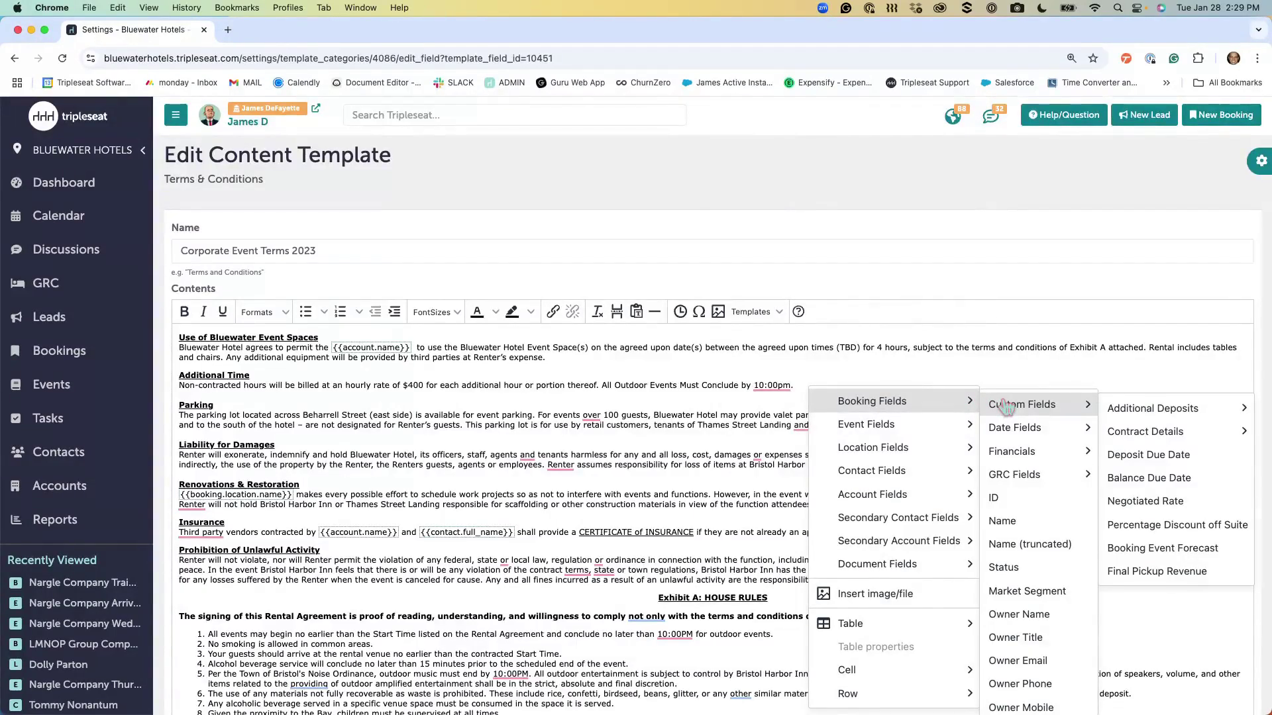
mouse_move(1133, 414)
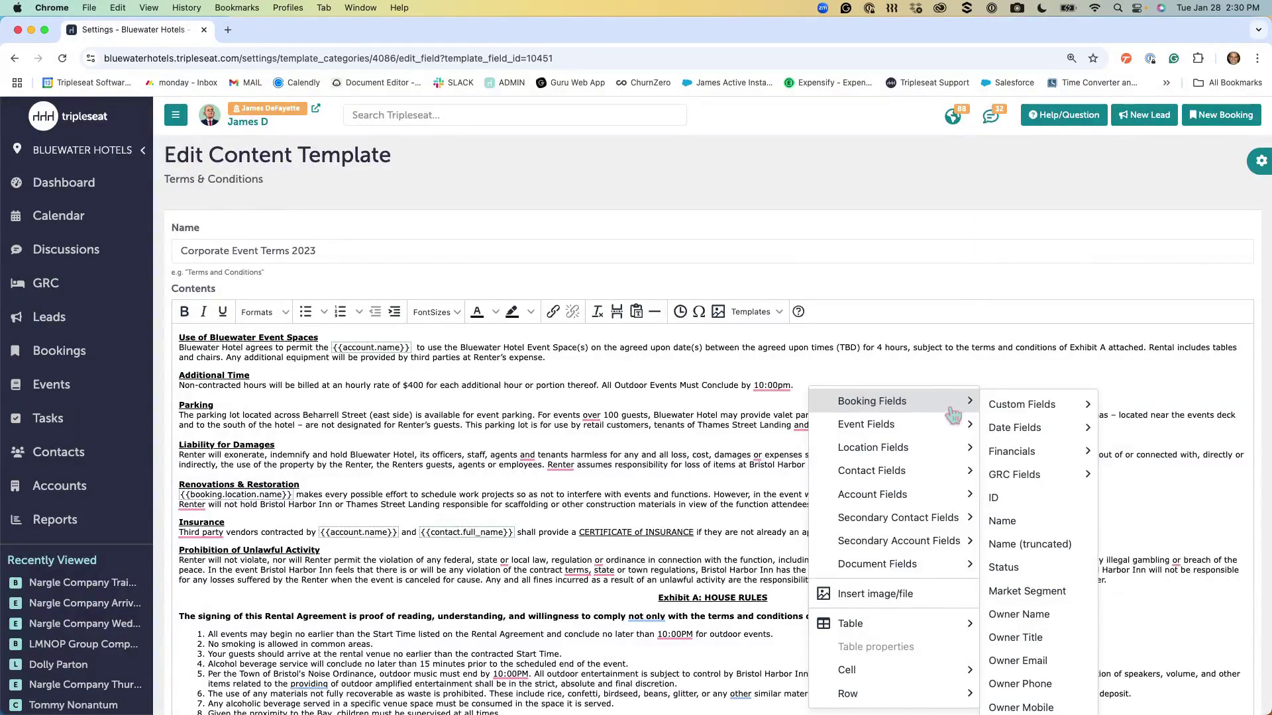
Look through the location, contact and account merge fields, and close the list without inserting any
mouse_move(968, 453)
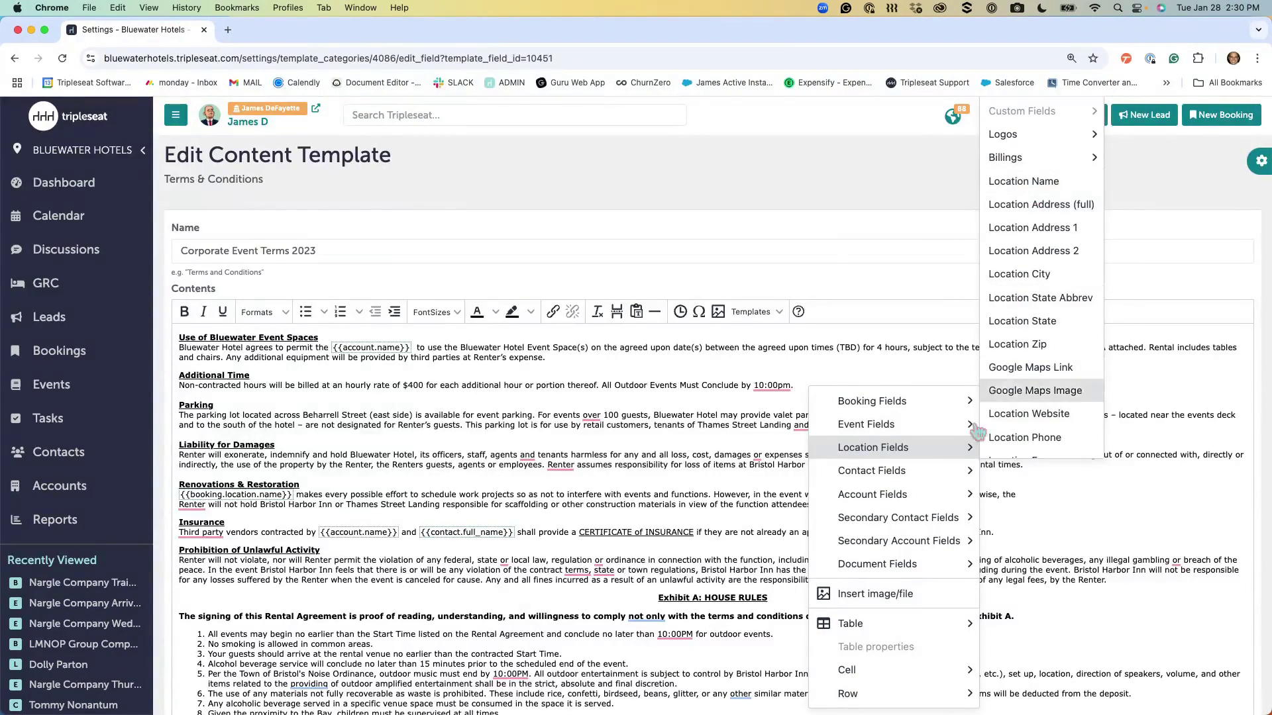
mouse_move(958, 474)
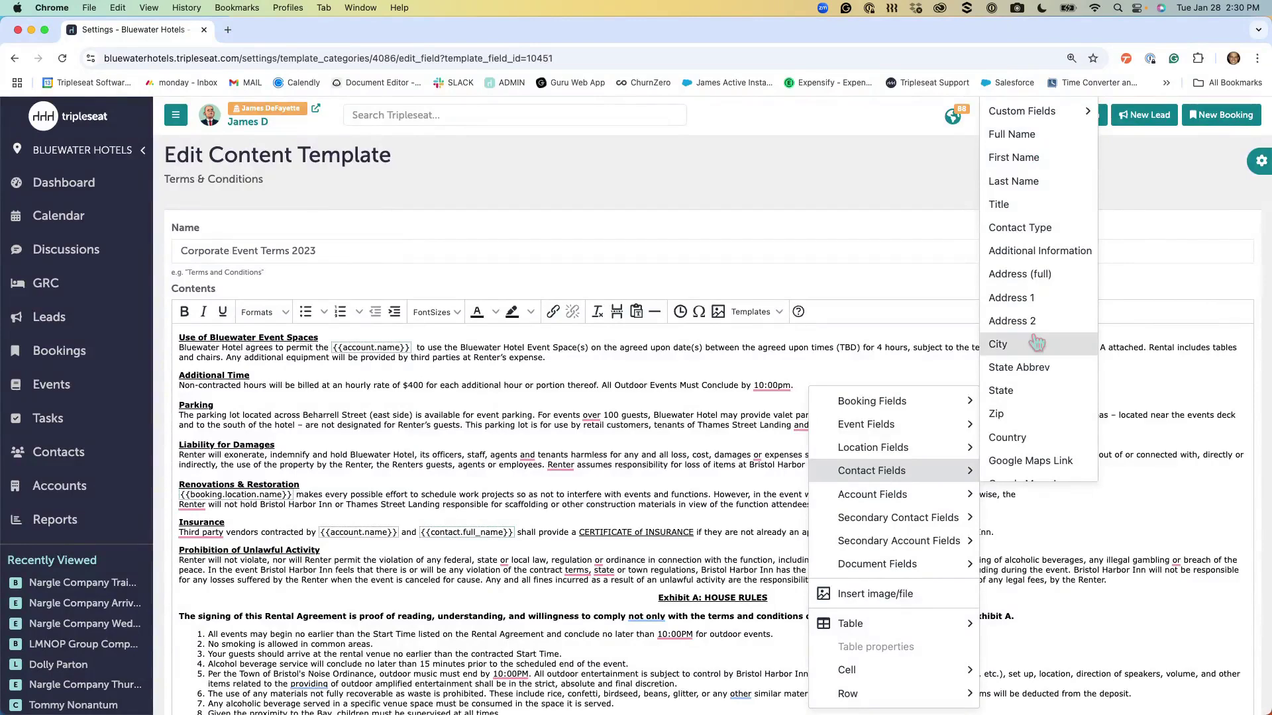
mouse_move(967, 495)
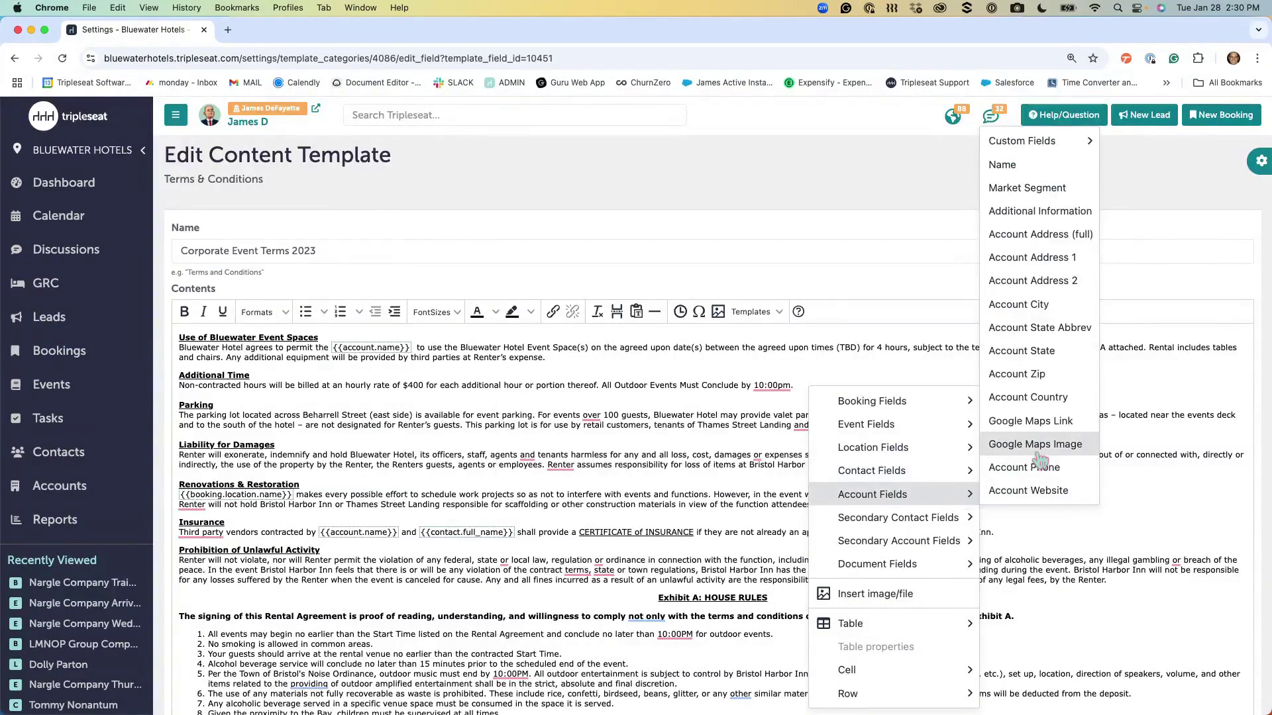
left_click(1142, 372)
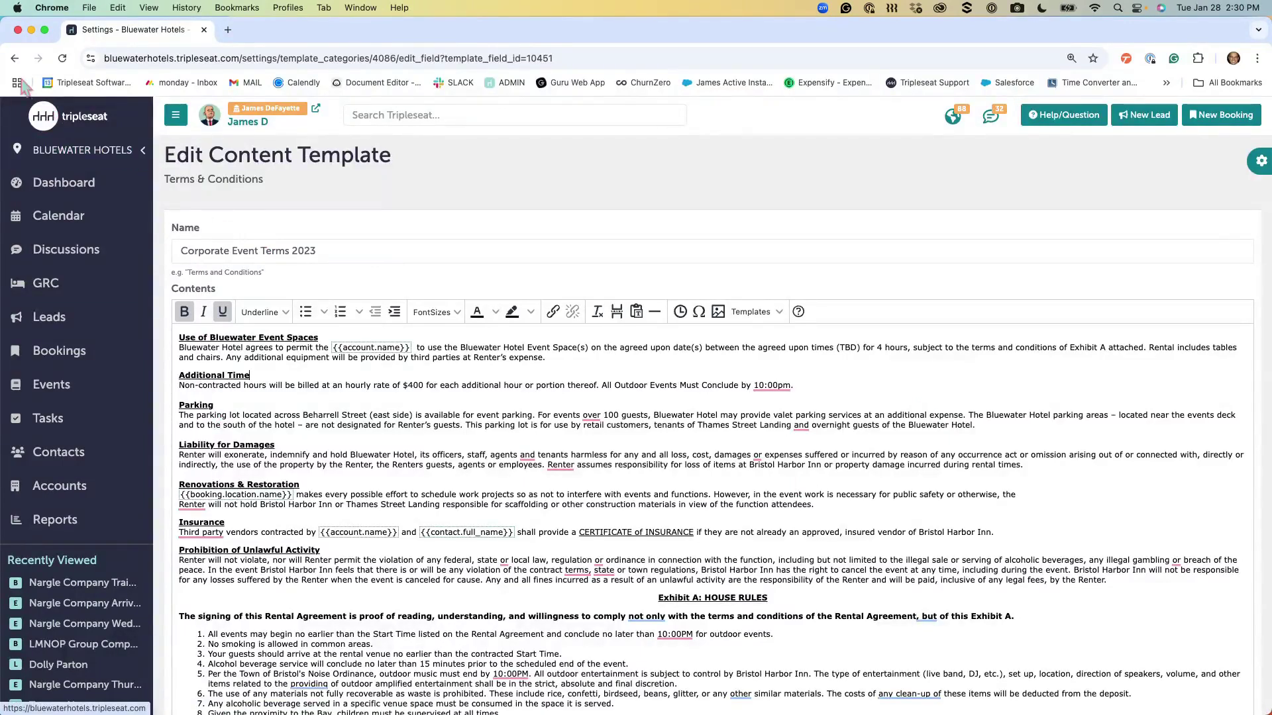
Return to the content template settings and reopen Corporate Event Terms 2023 from the Terms & Conditions folder for editing
scroll(76, 379, "down", 5)
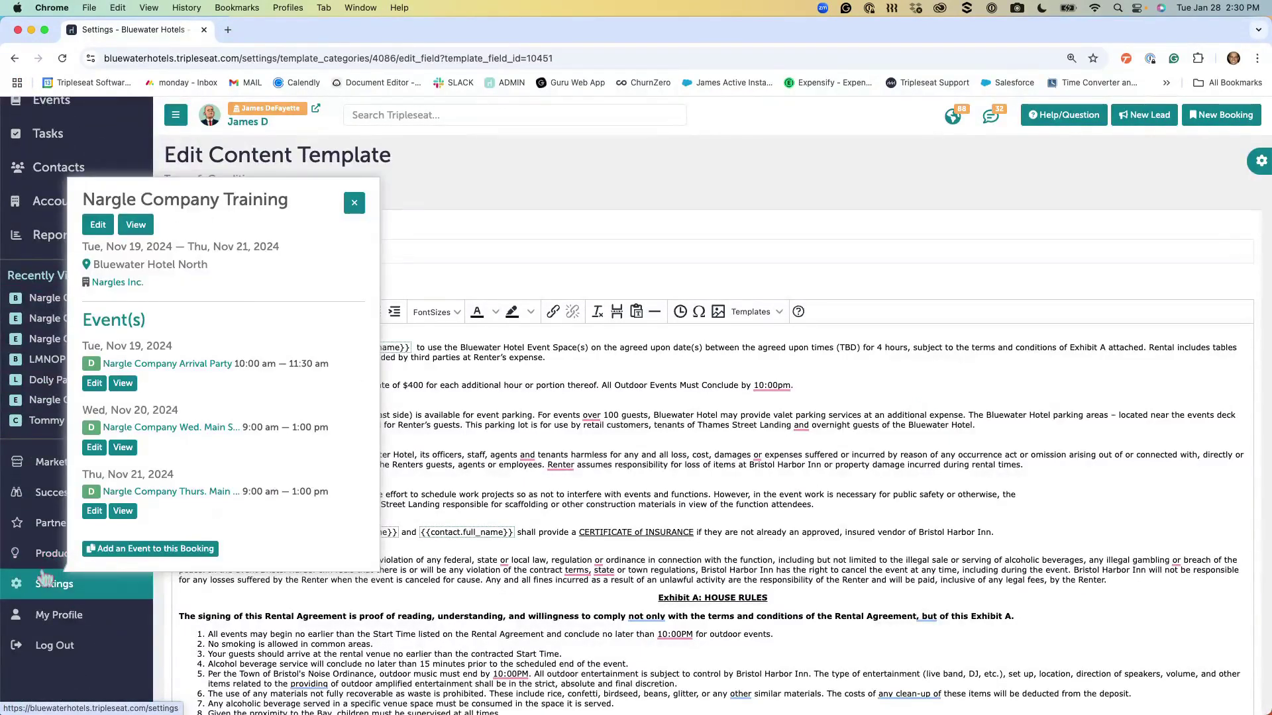
left_click(52, 585)
scroll(411, 488, "down", 10)
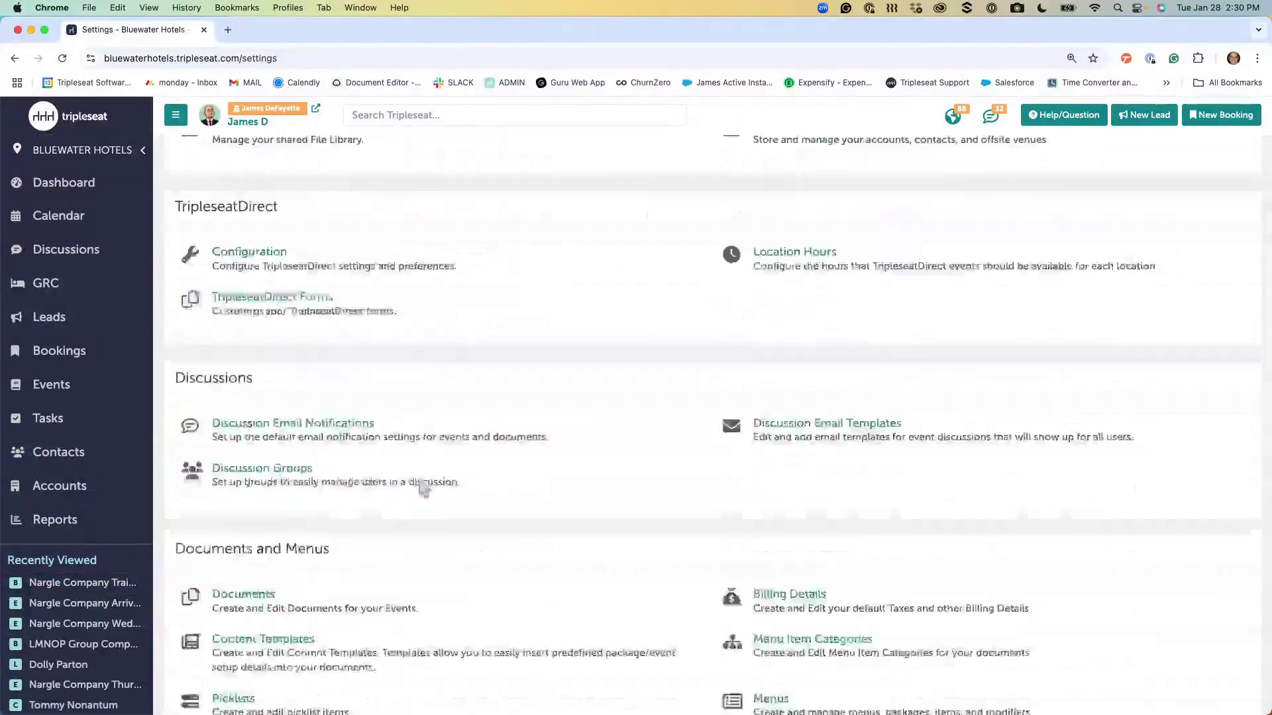
left_click(413, 417)
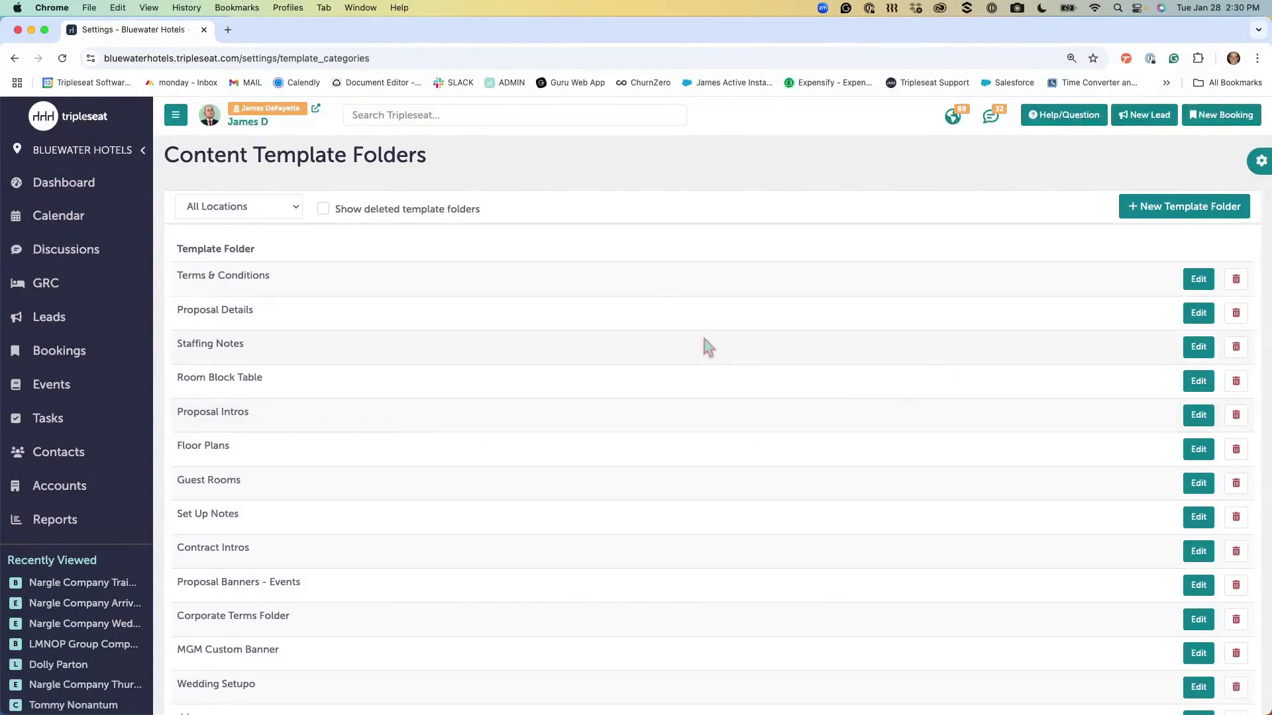
left_click(1198, 279)
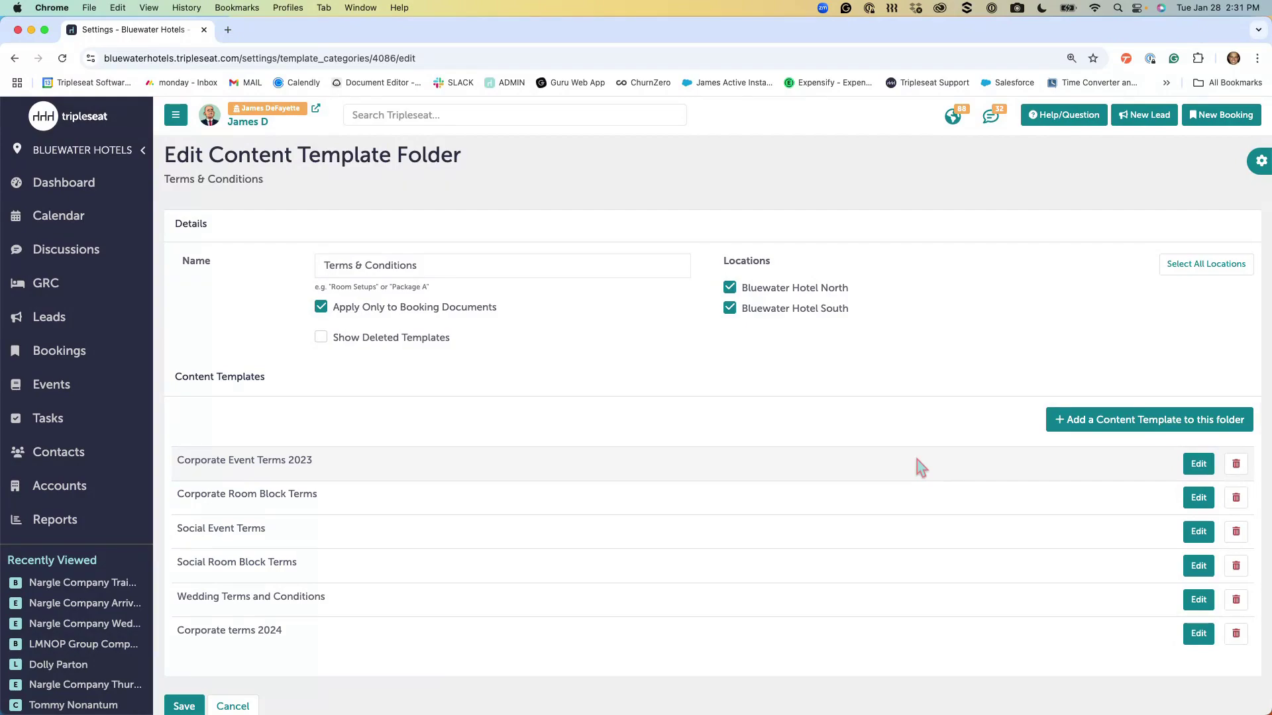
left_click(1196, 464)
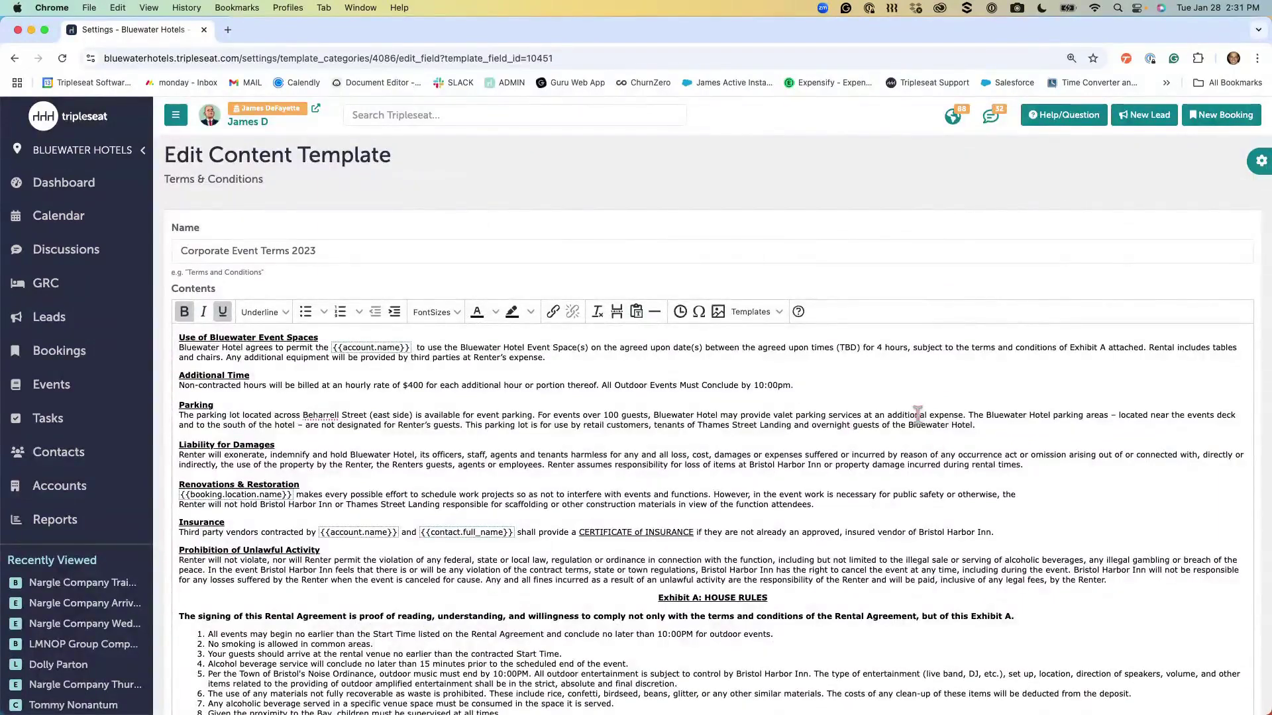
Copy the full contents of the Corporate Event Terms 2023 template and leave it without saving
scroll(916, 414, "down", 5)
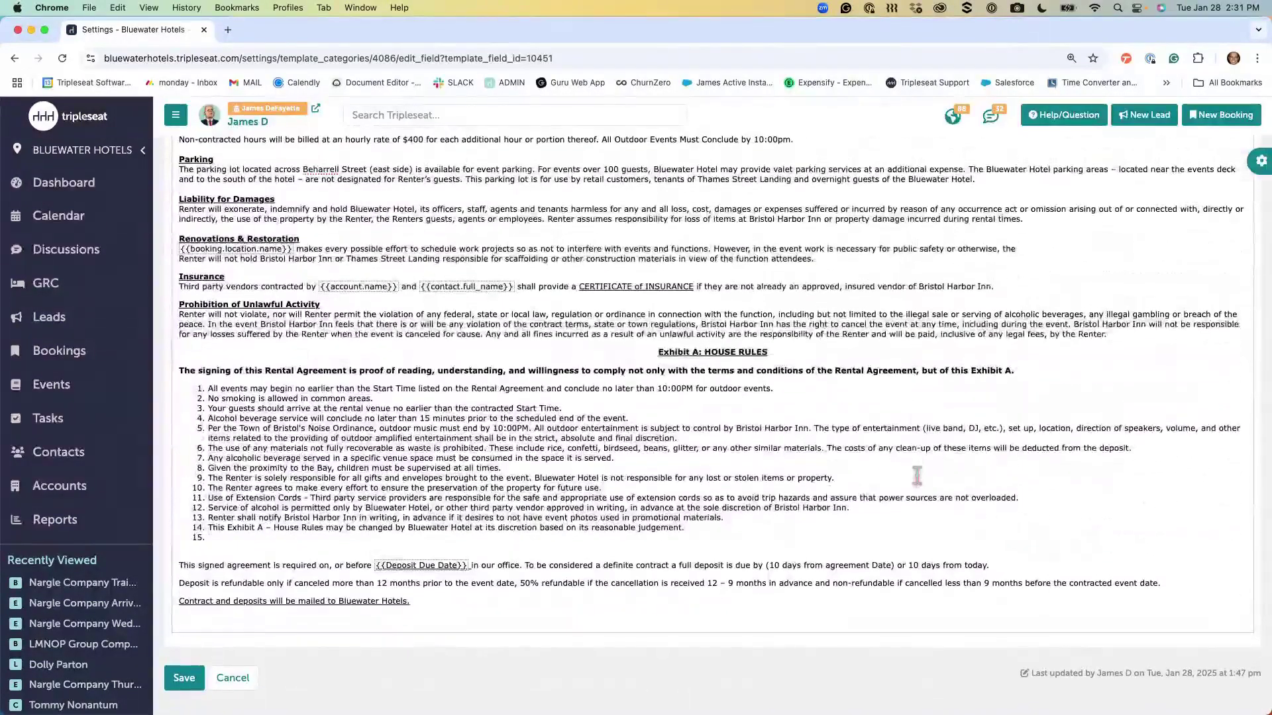
key("super+a")
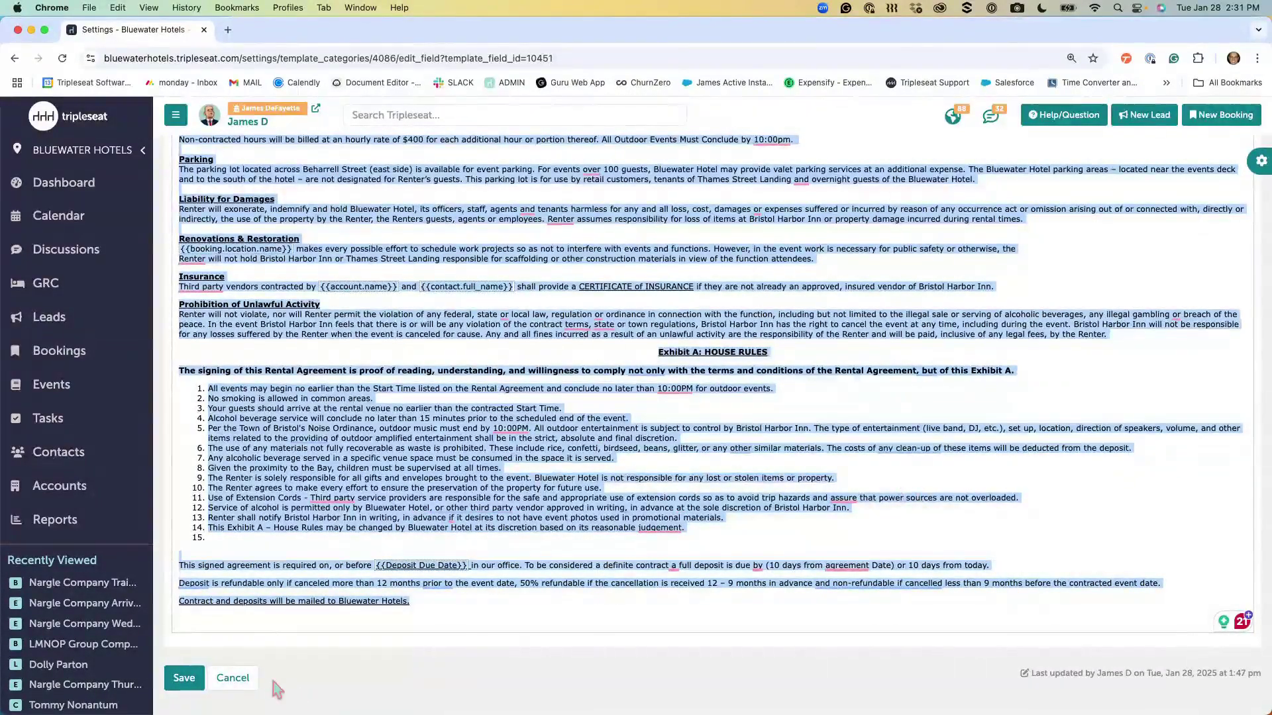
left_click(231, 677)
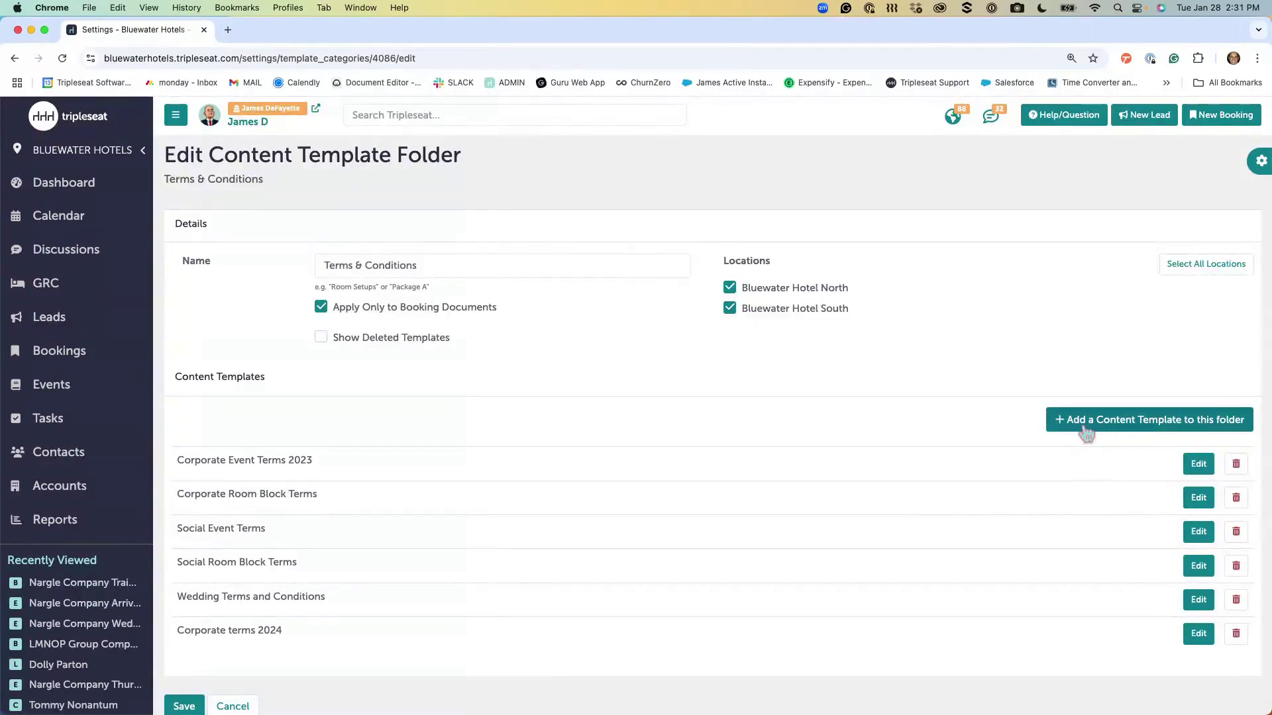
Add a new content template to the Terms & Conditions folder and name it Corporate 2025 mid size
left_click(1142, 429)
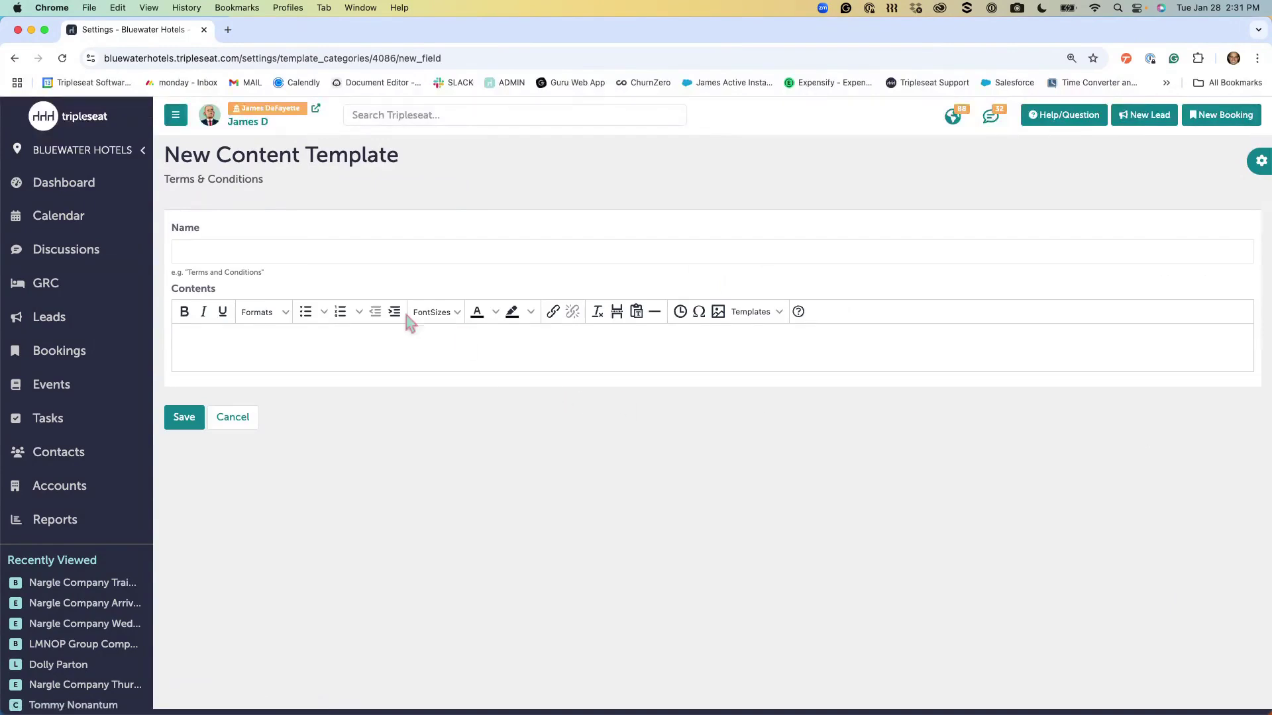
left_click(330, 249)
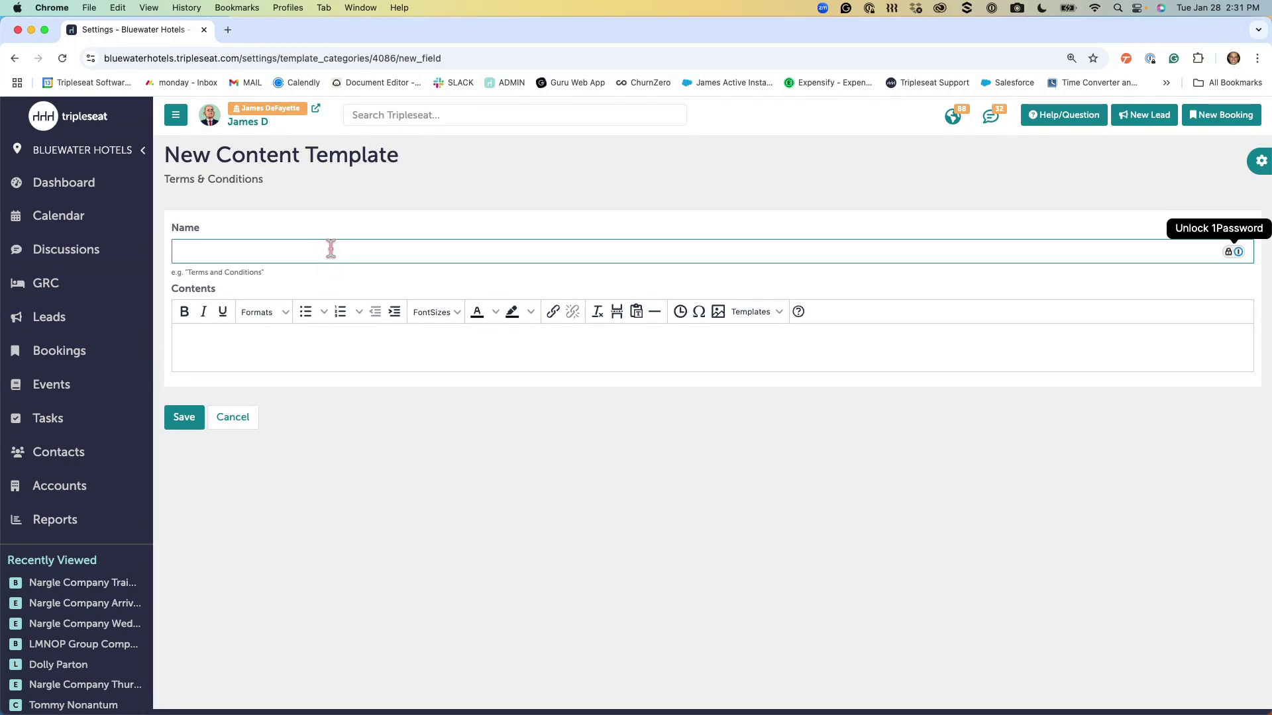
type("Coproarte")
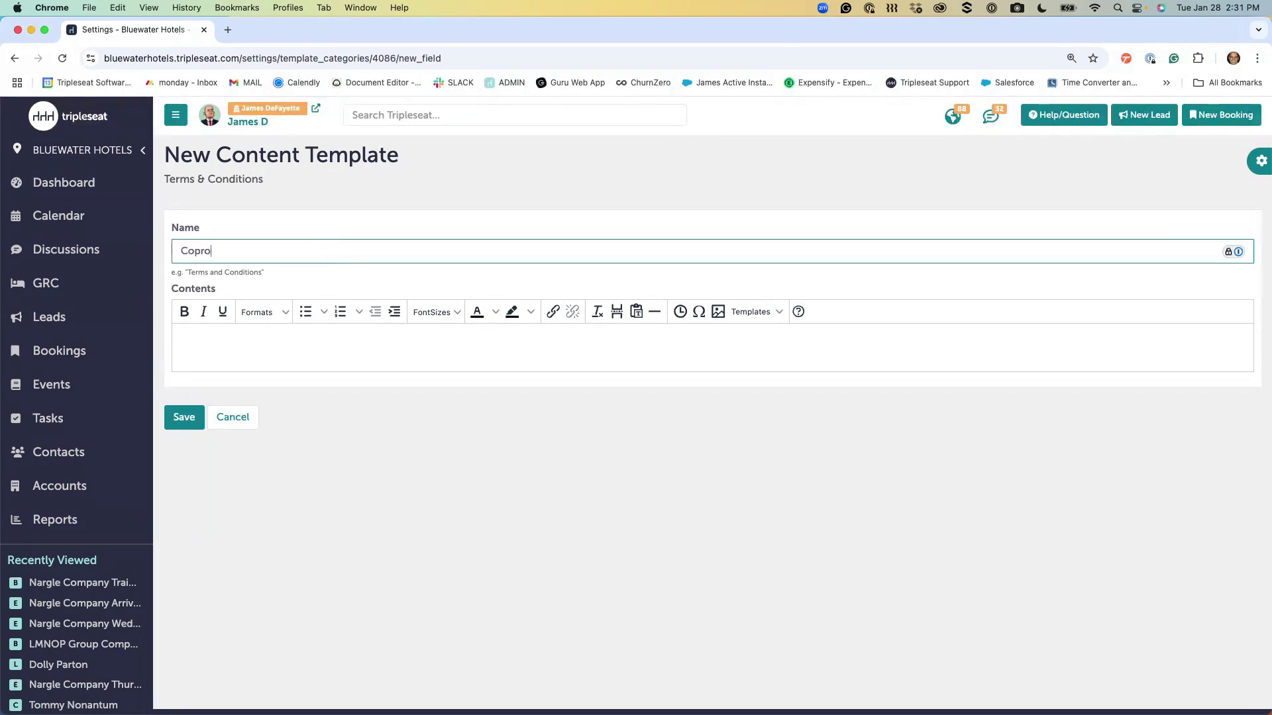
key("BackSpace")
key("BackSpace")
key("BackSpace")
key("BackSpace")
key("BackSpace")
type("orate")
left_click(193, 251)
type("r")
left_click(283, 254)
type("2025 mid size")
Paste the copied terms into the new template's contents and save the template
left_click(268, 331)
key("cmd+v")
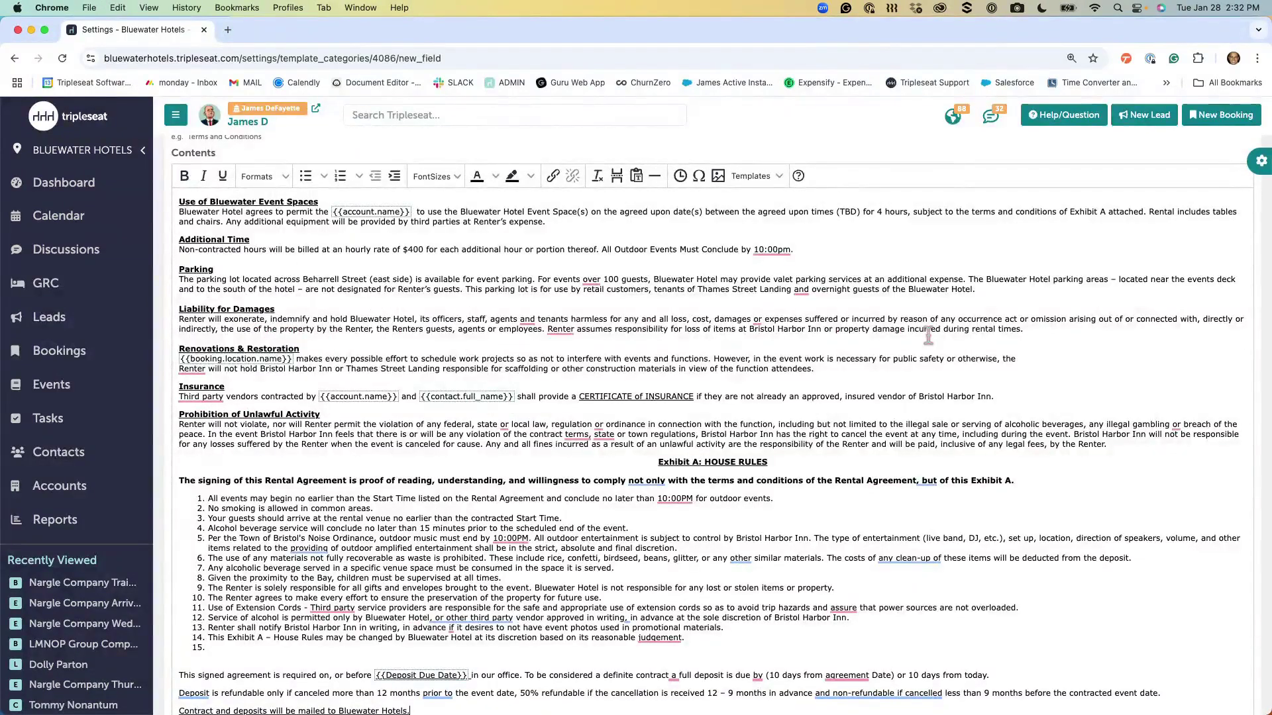
left_click_drag(1023, 329, 162, 319)
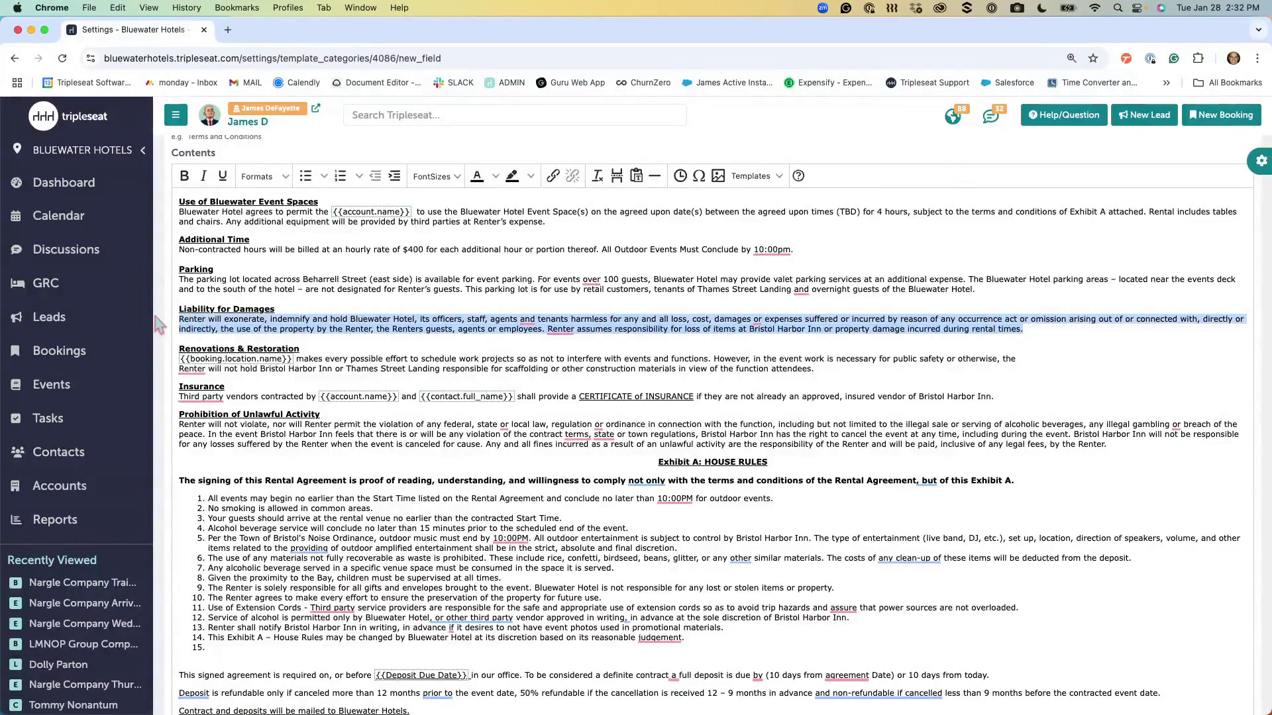
scroll(385, 339, "up", 3)
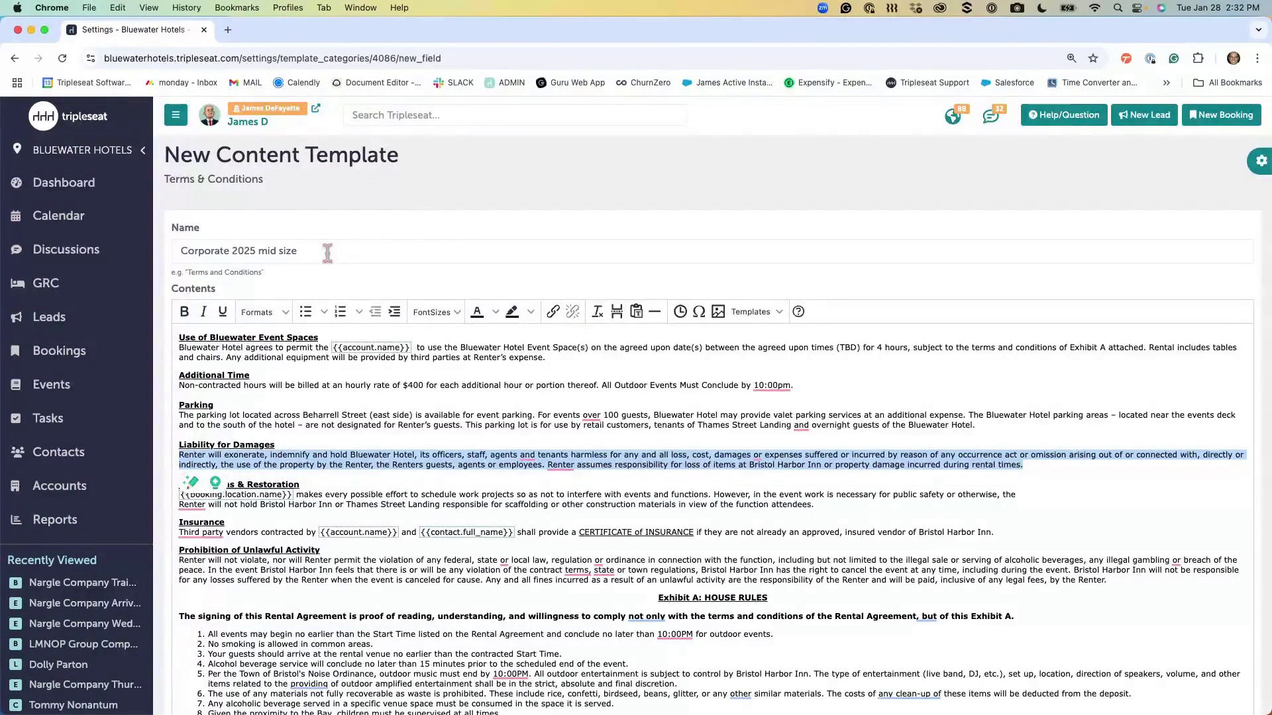
scroll(449, 361, "down", 5)
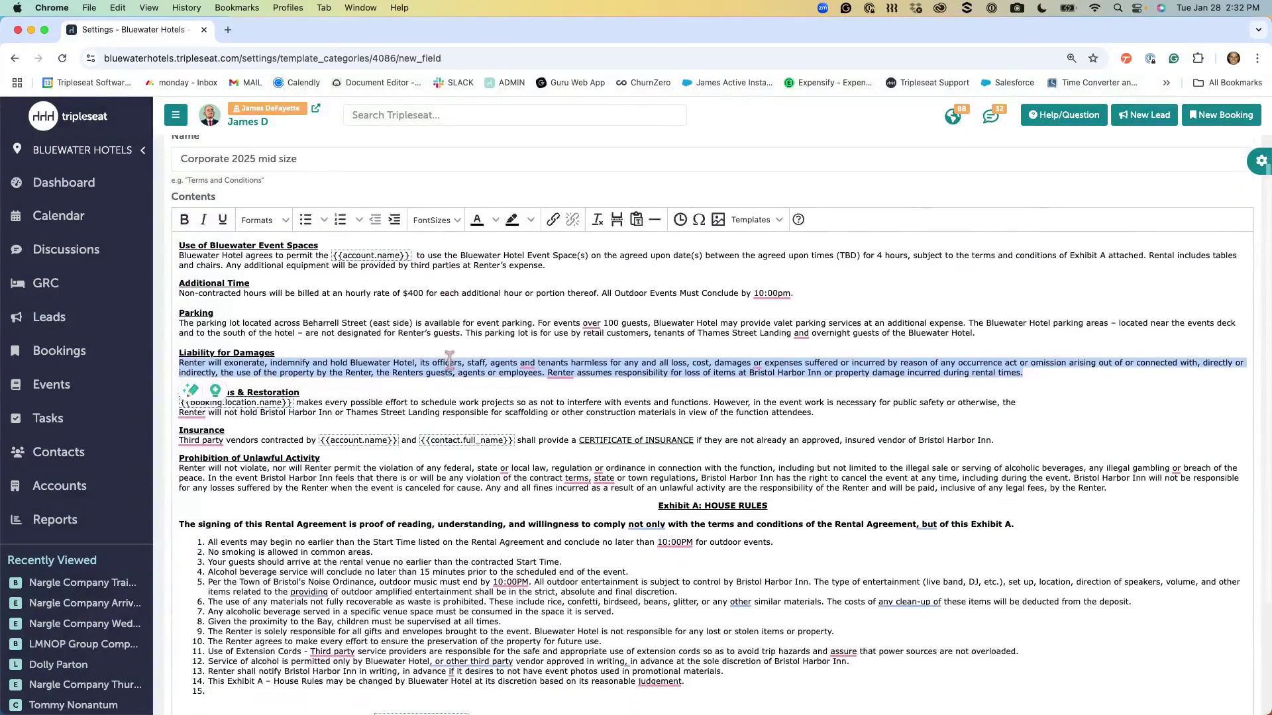
left_click(185, 677)
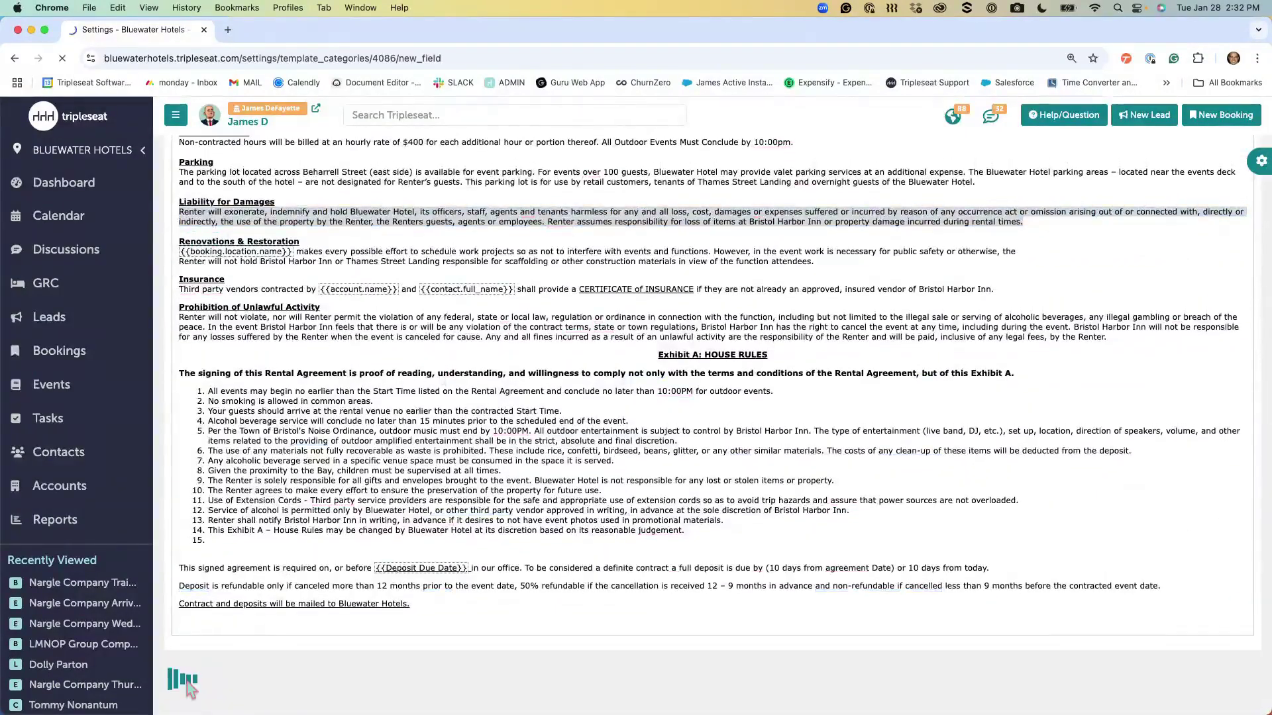
scroll(765, 519, "down", 2)
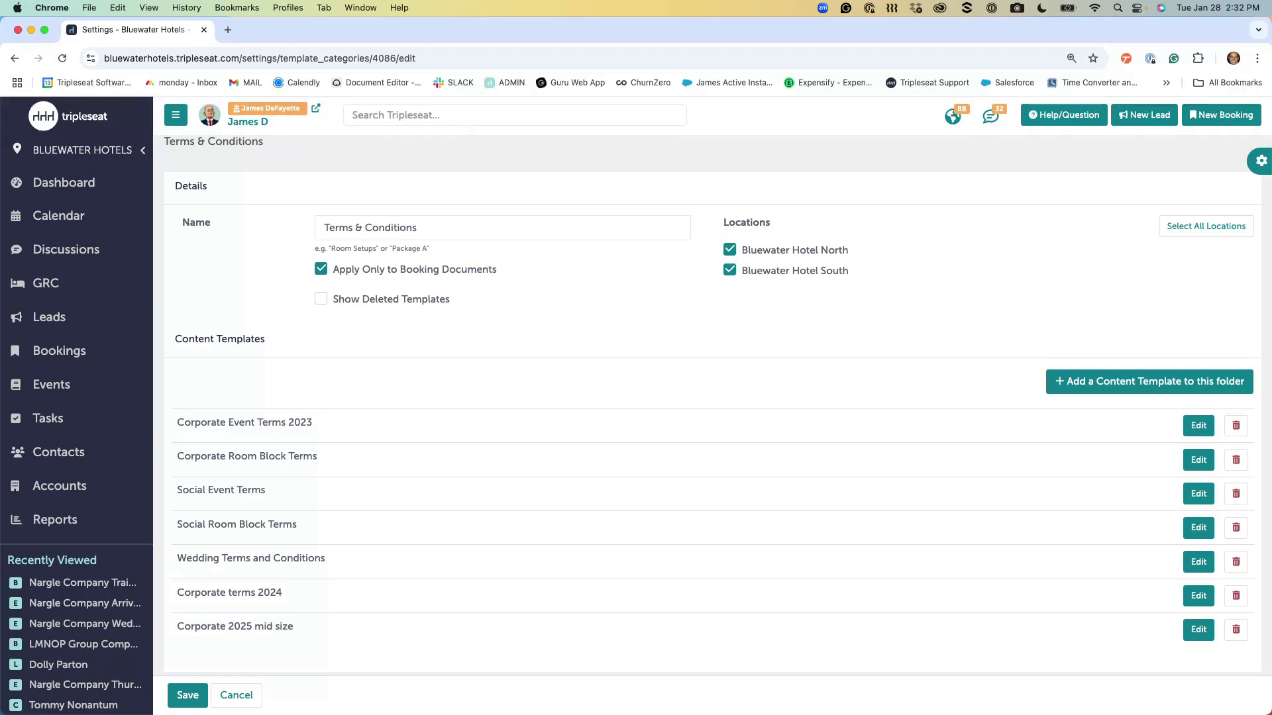
View the help options for contacting Tripleseat support, including online chat and help tickets, and close them
left_click(1063, 119)
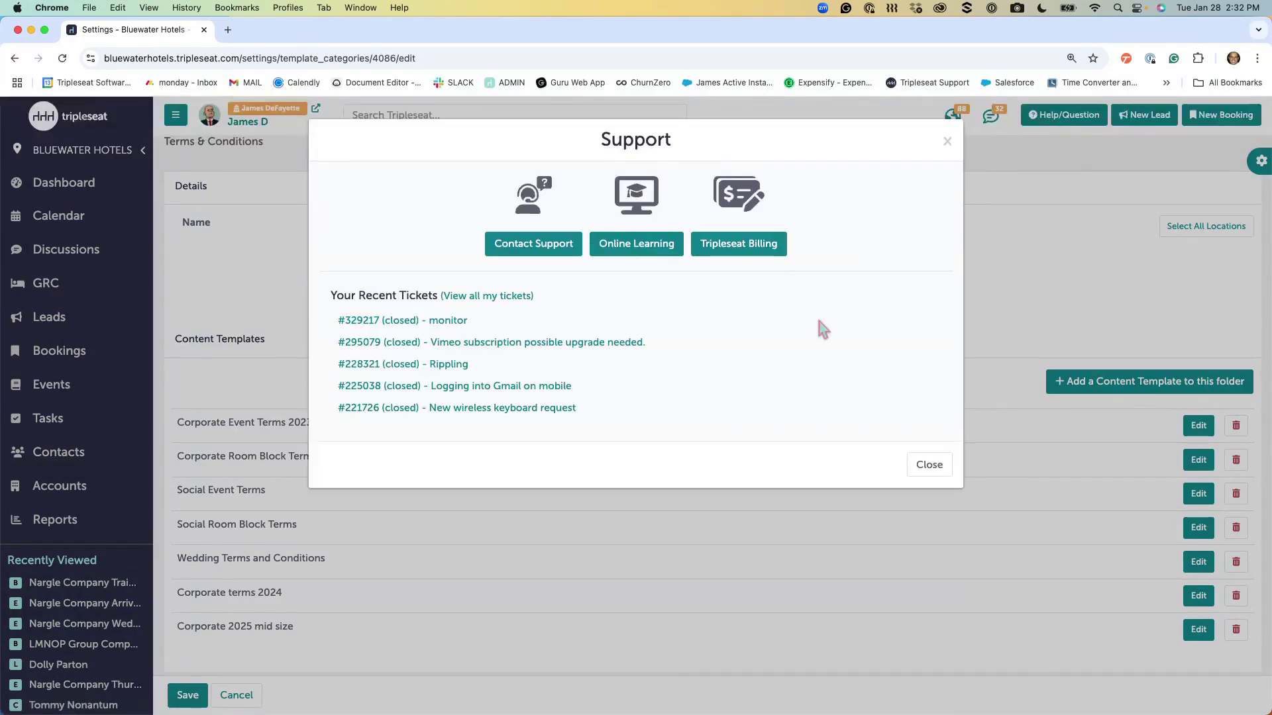
left_click(534, 247)
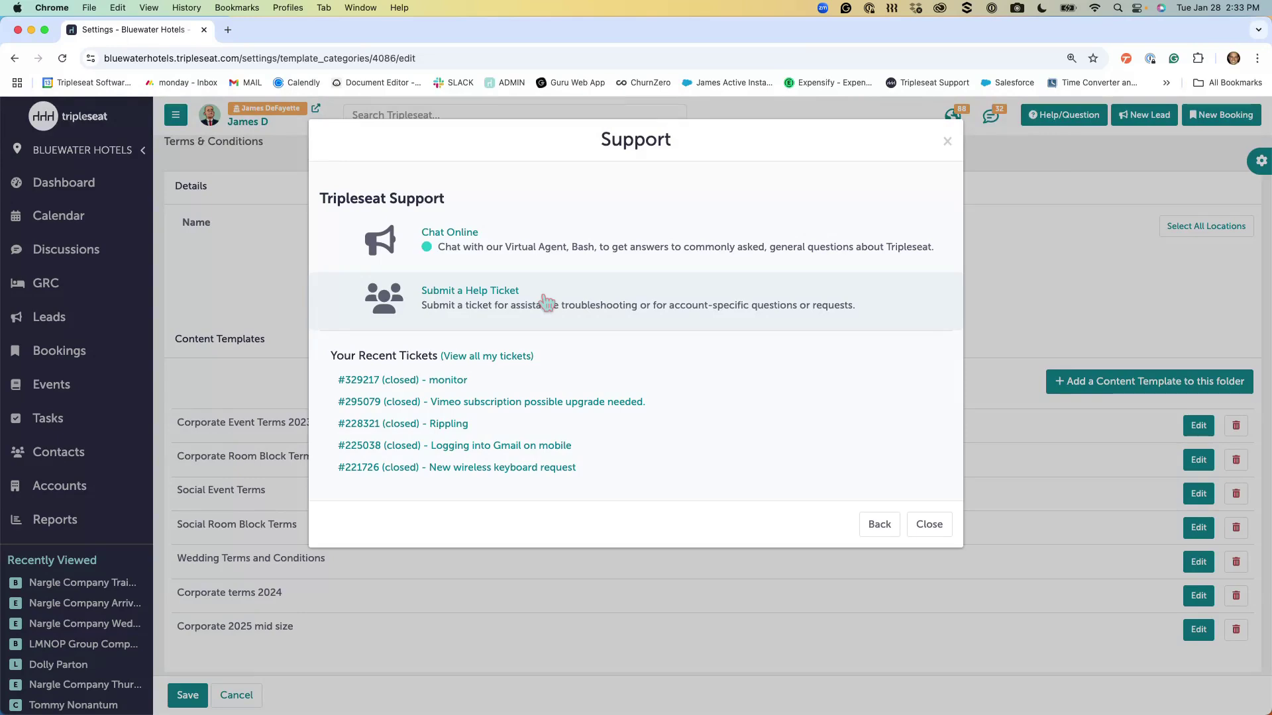
left_click(948, 142)
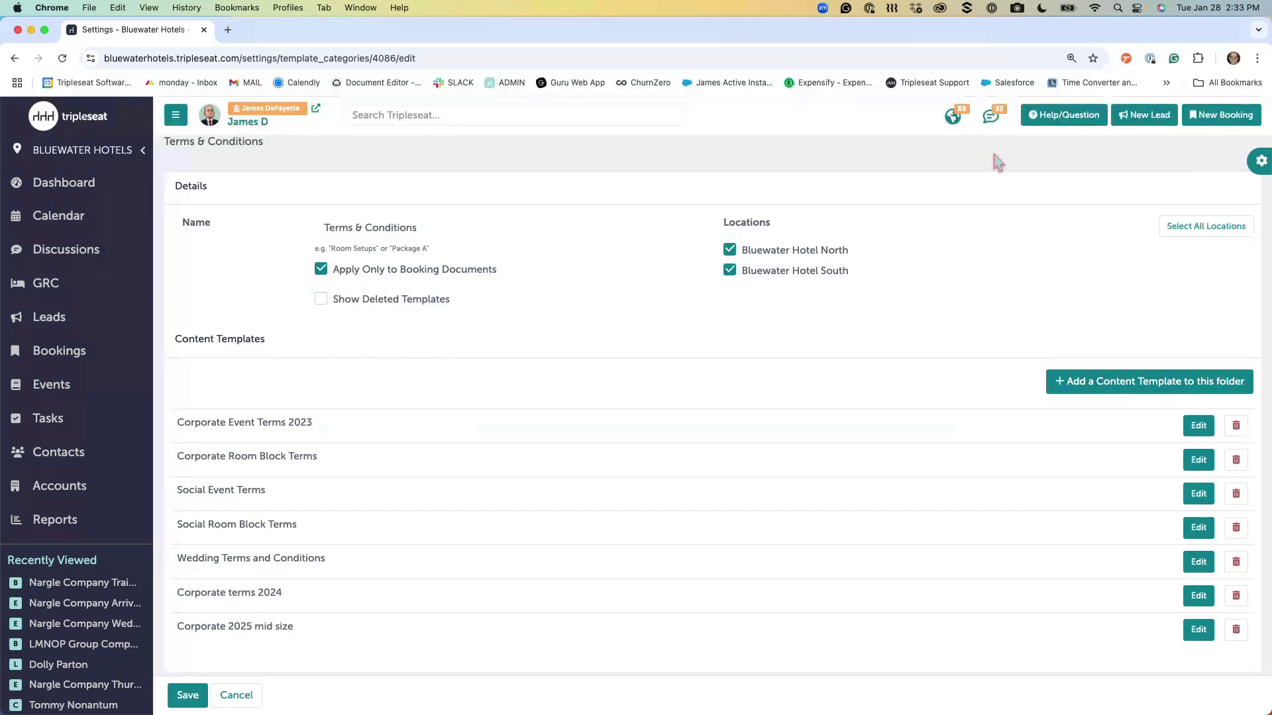
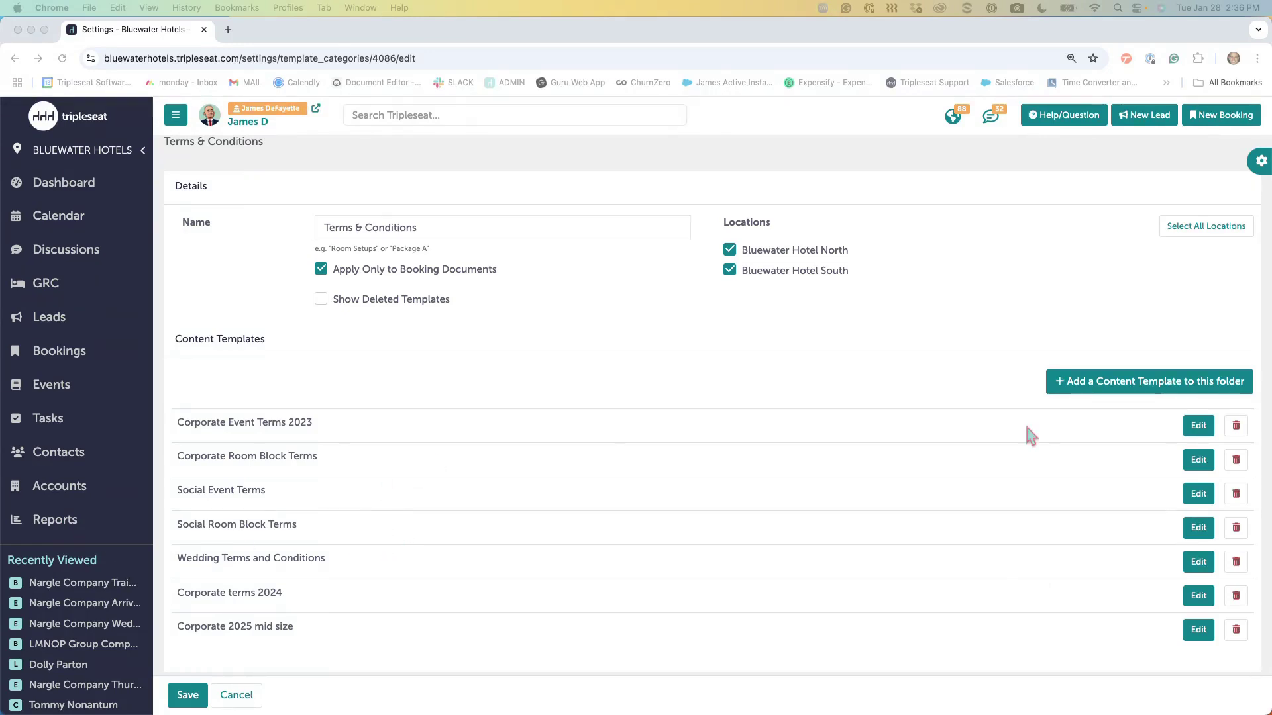
Open the Corporate Event Terms 2023 template and look through the Booking merge fields available for insertion, including Financials and Custom Fields
left_click(1196, 427)
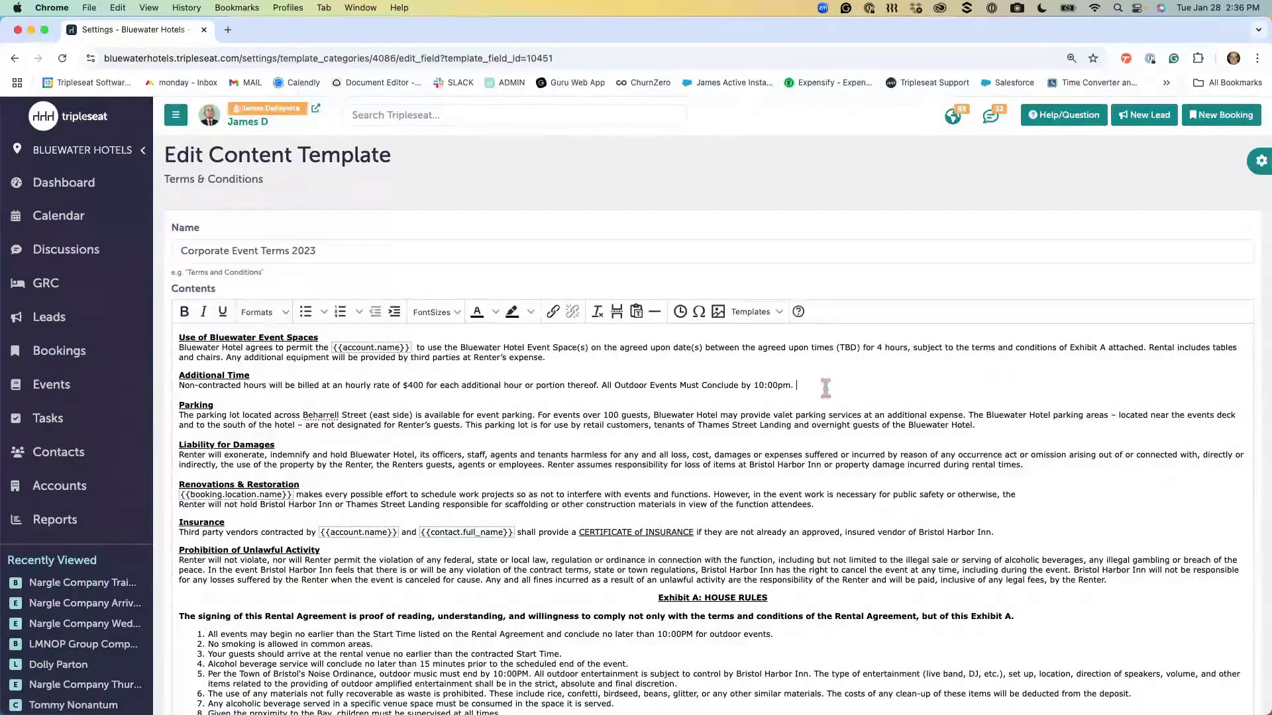
right_click(827, 390)
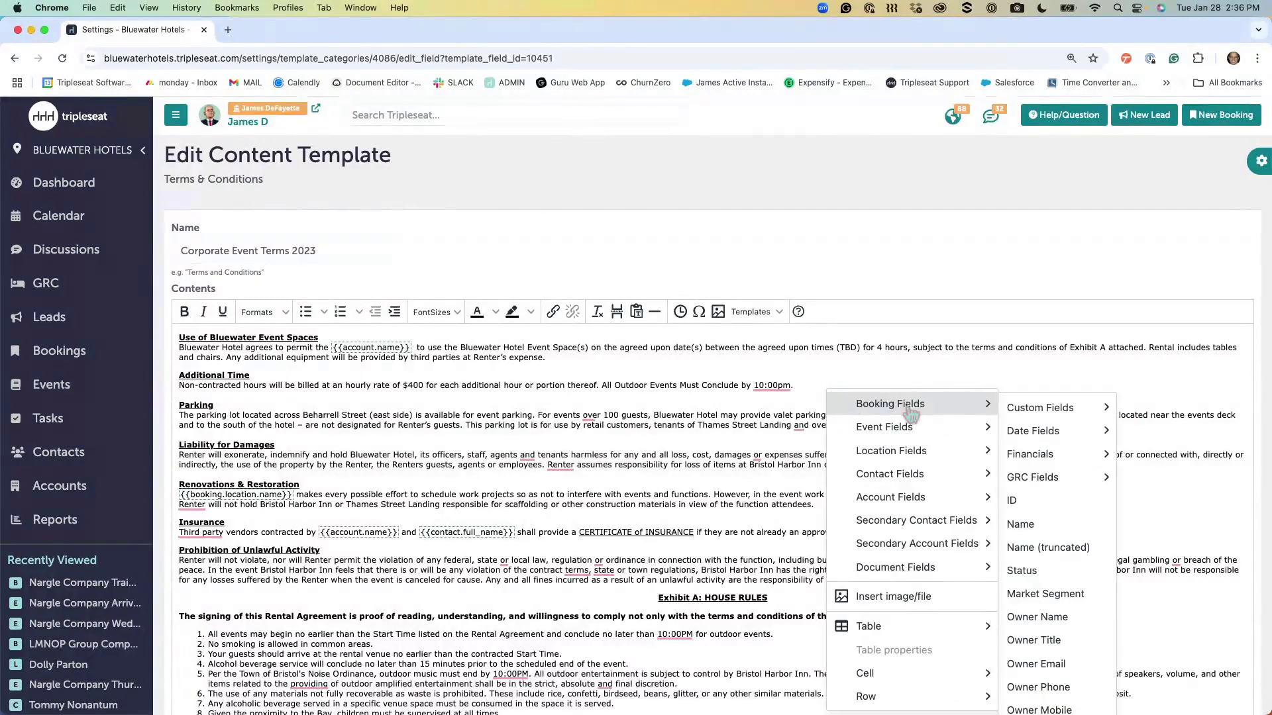
mouse_move(984, 426)
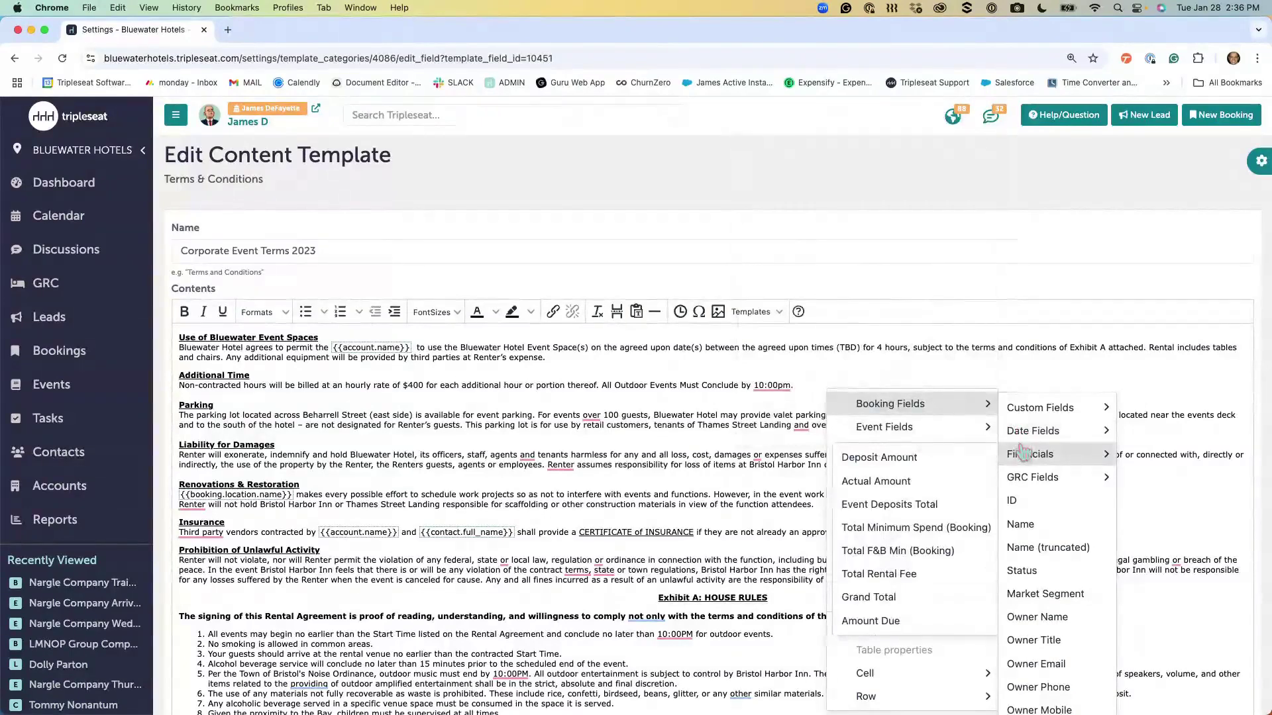
mouse_move(1035, 477)
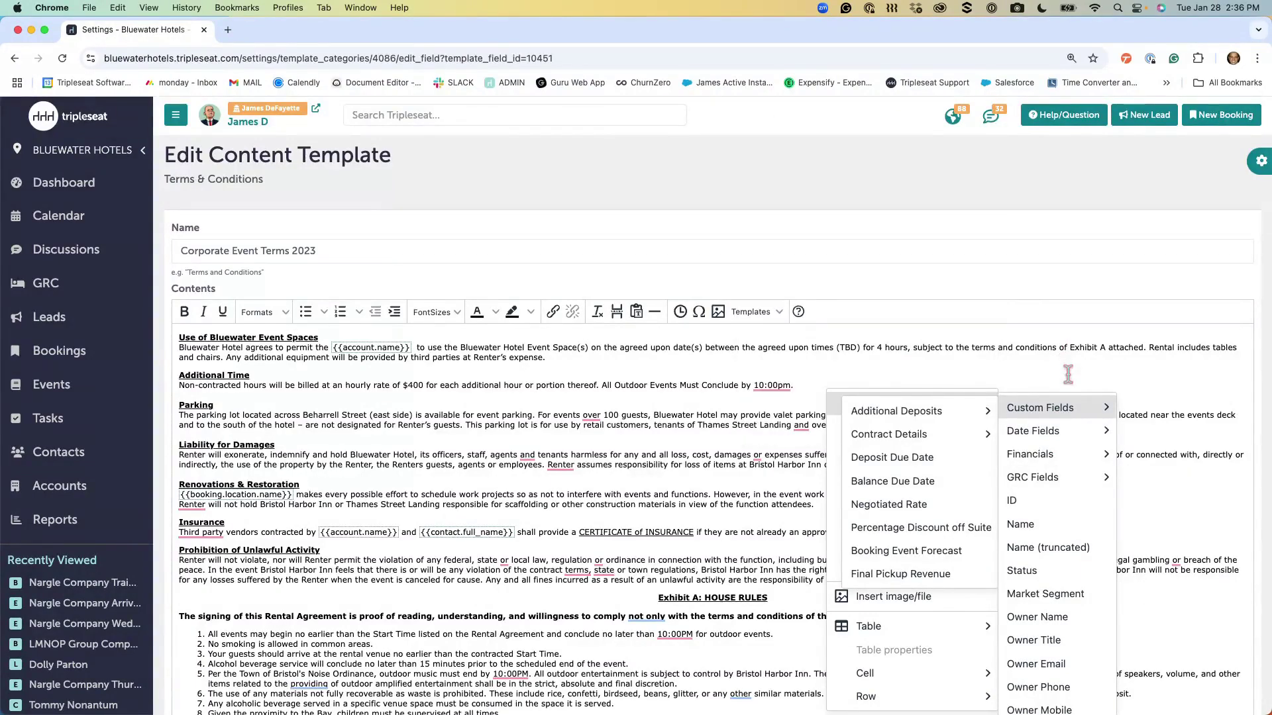
Go to the Custom Fields settings and review the Event, Booking and Account fields
scroll(86, 537, "down", 3)
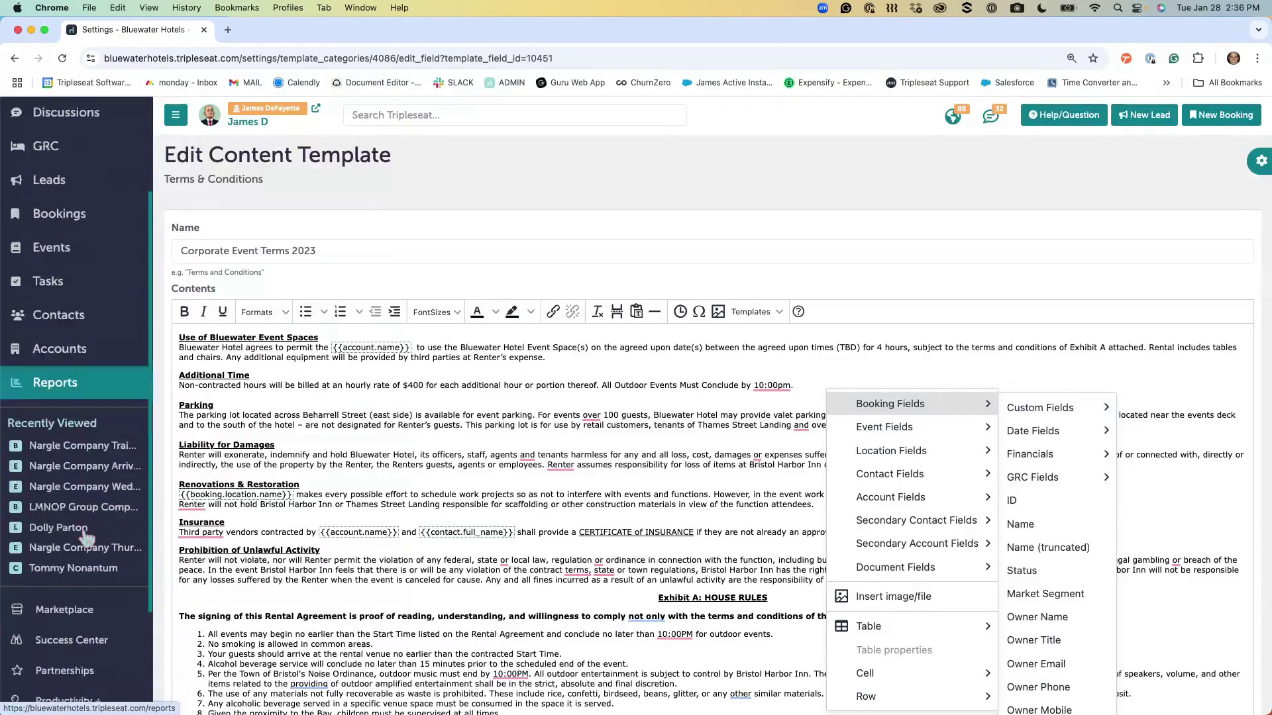
scroll(86, 537, "down", 5)
left_click(79, 592)
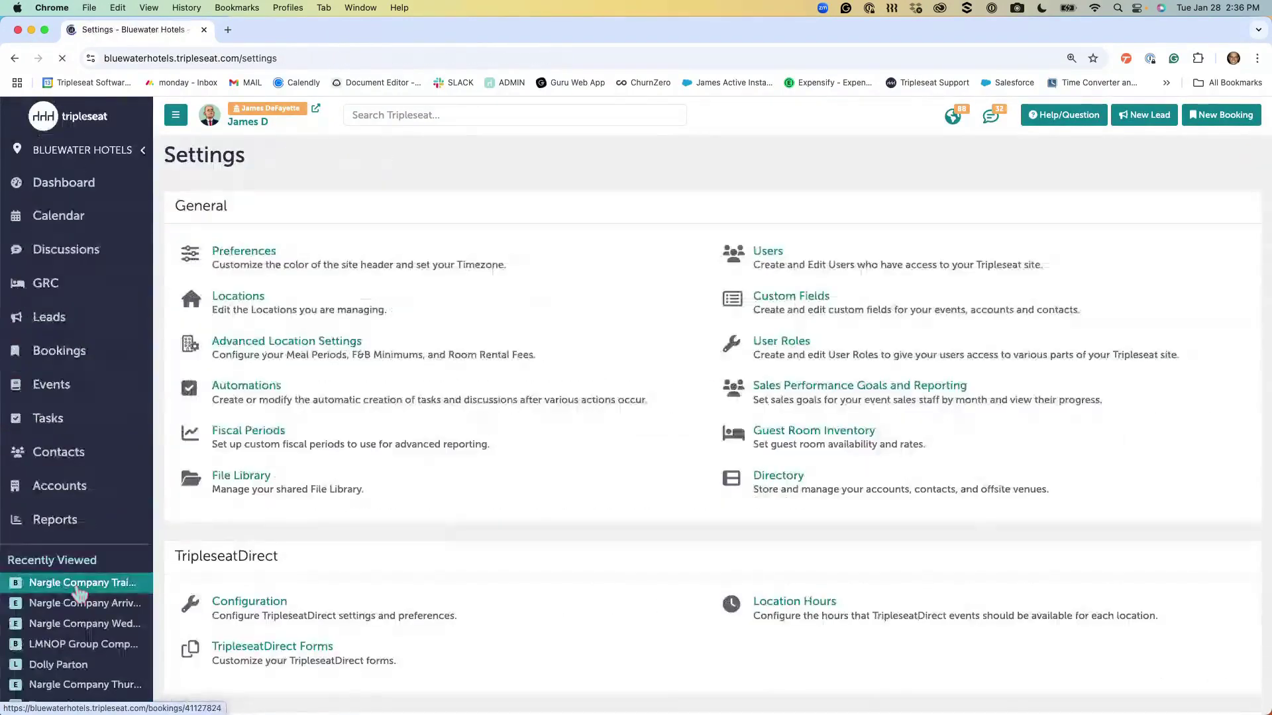
left_click(761, 305)
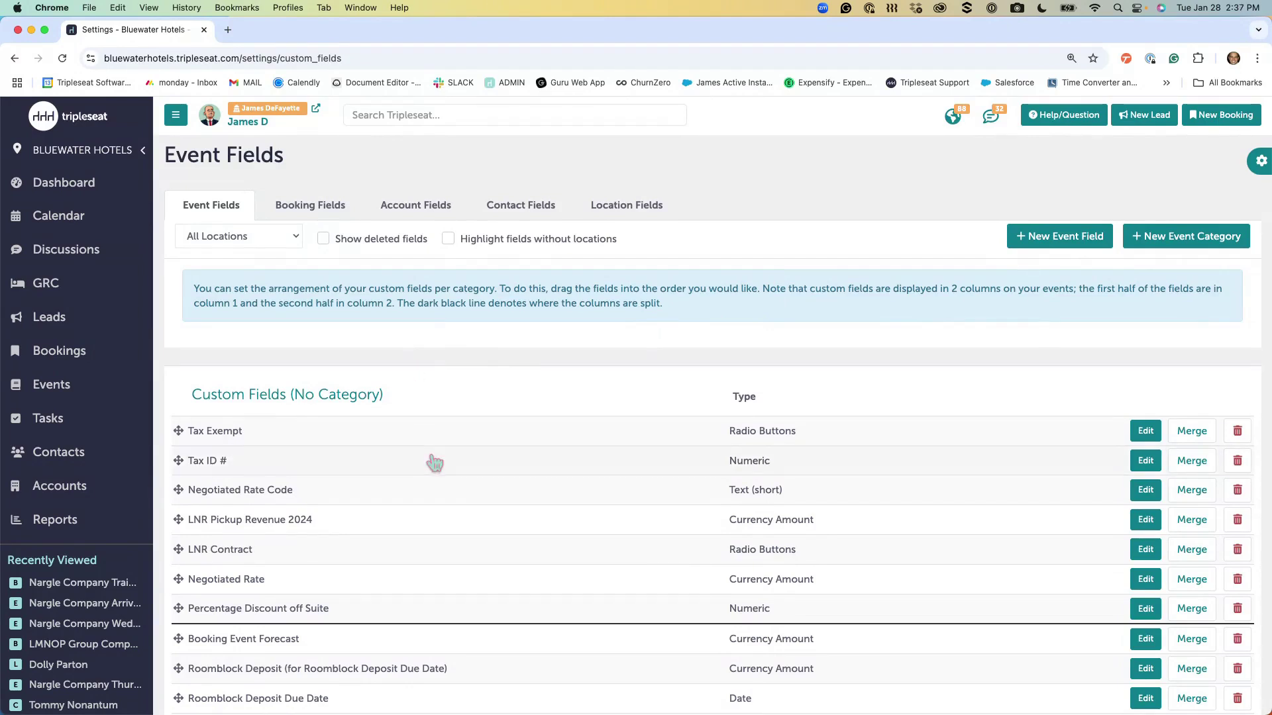
scroll(435, 462, "down", 1)
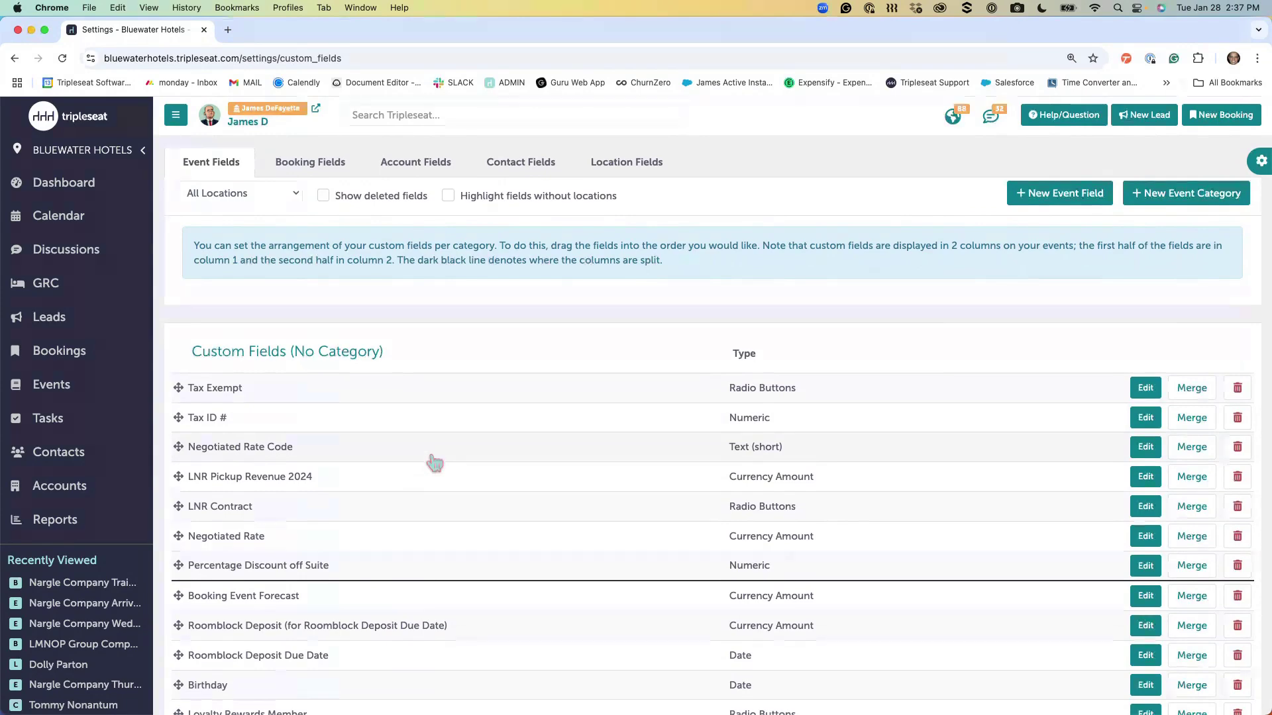
scroll(435, 462, "up", 1)
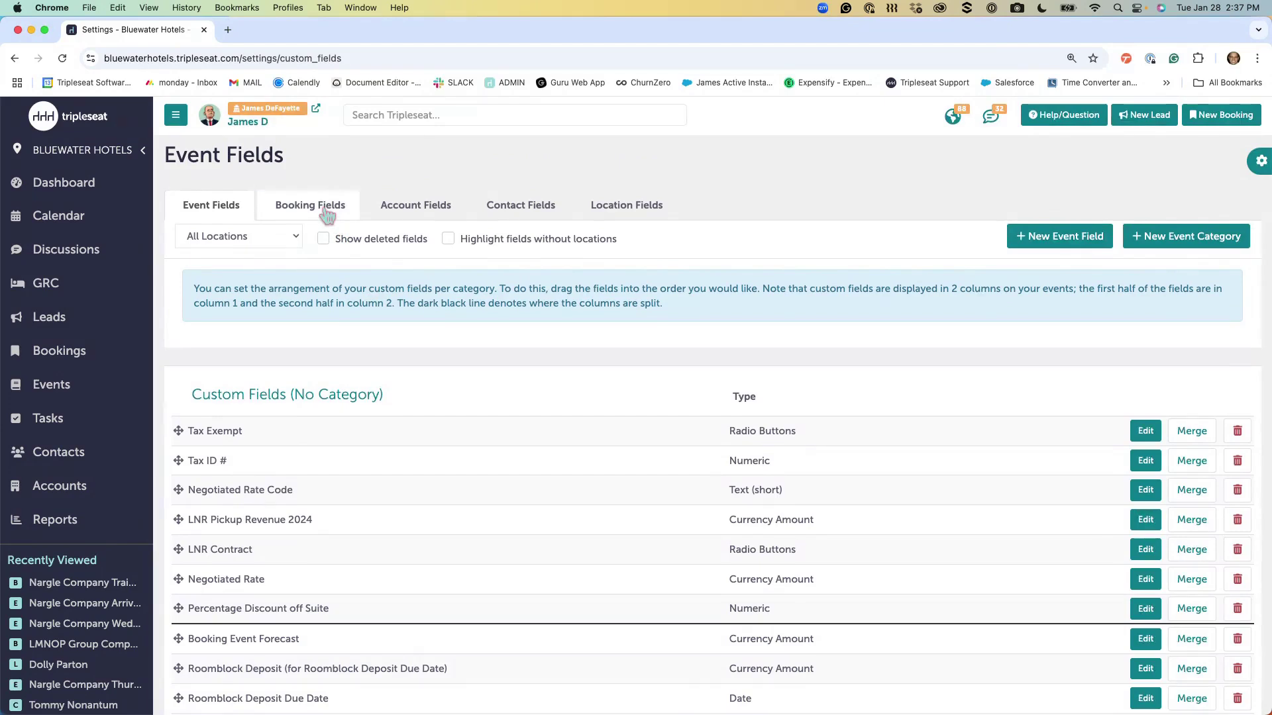
left_click(326, 212)
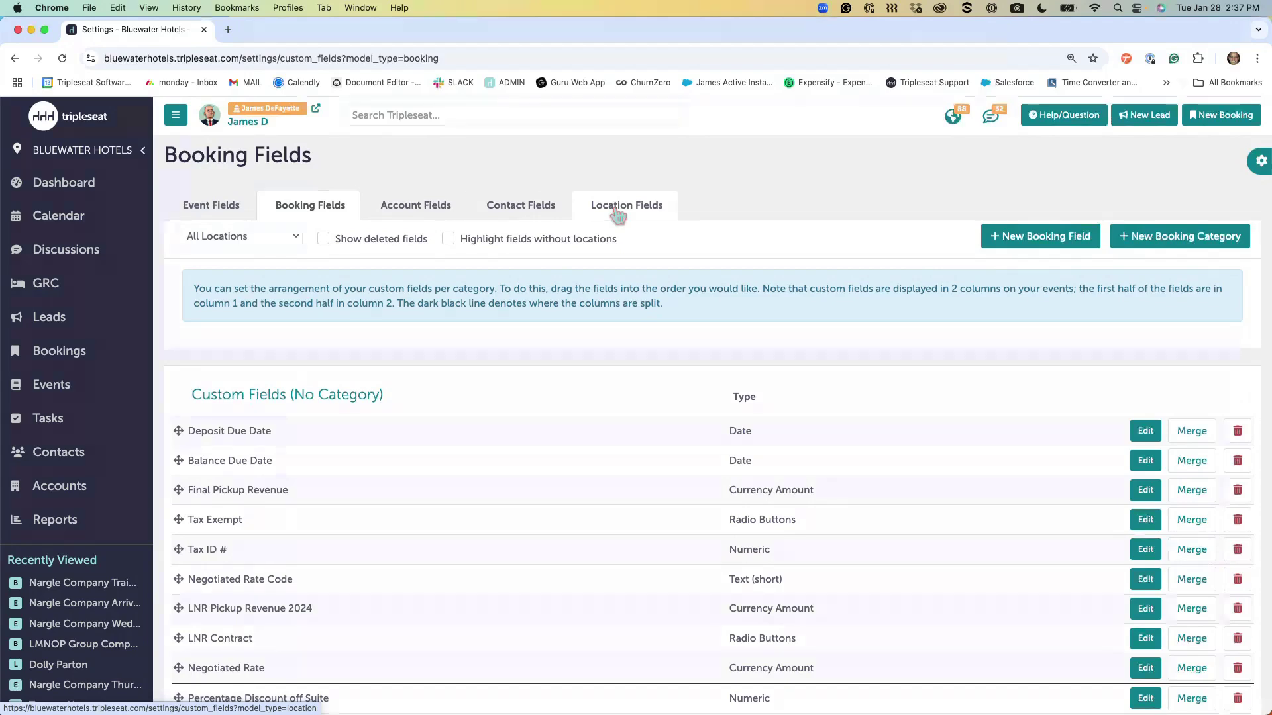
left_click(390, 217)
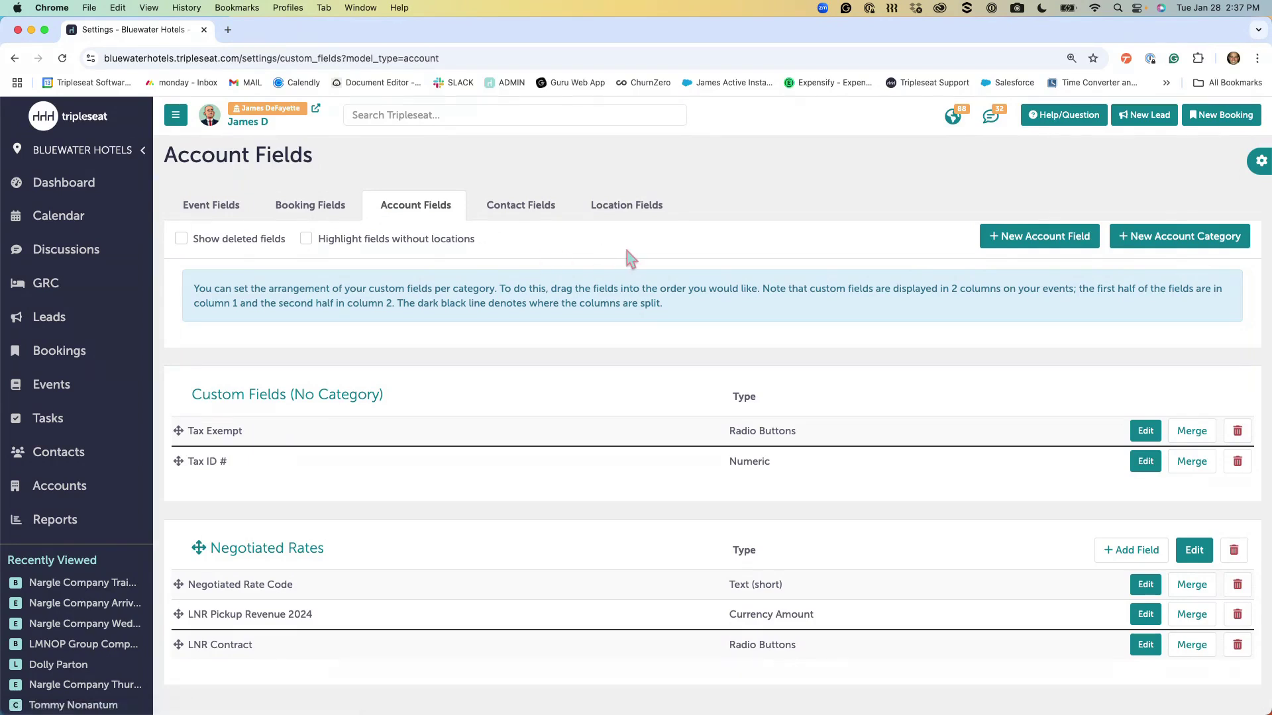
View the new account category form and the new account field form with its category choices, leaving both without saving
scroll(609, 466, "down", 1)
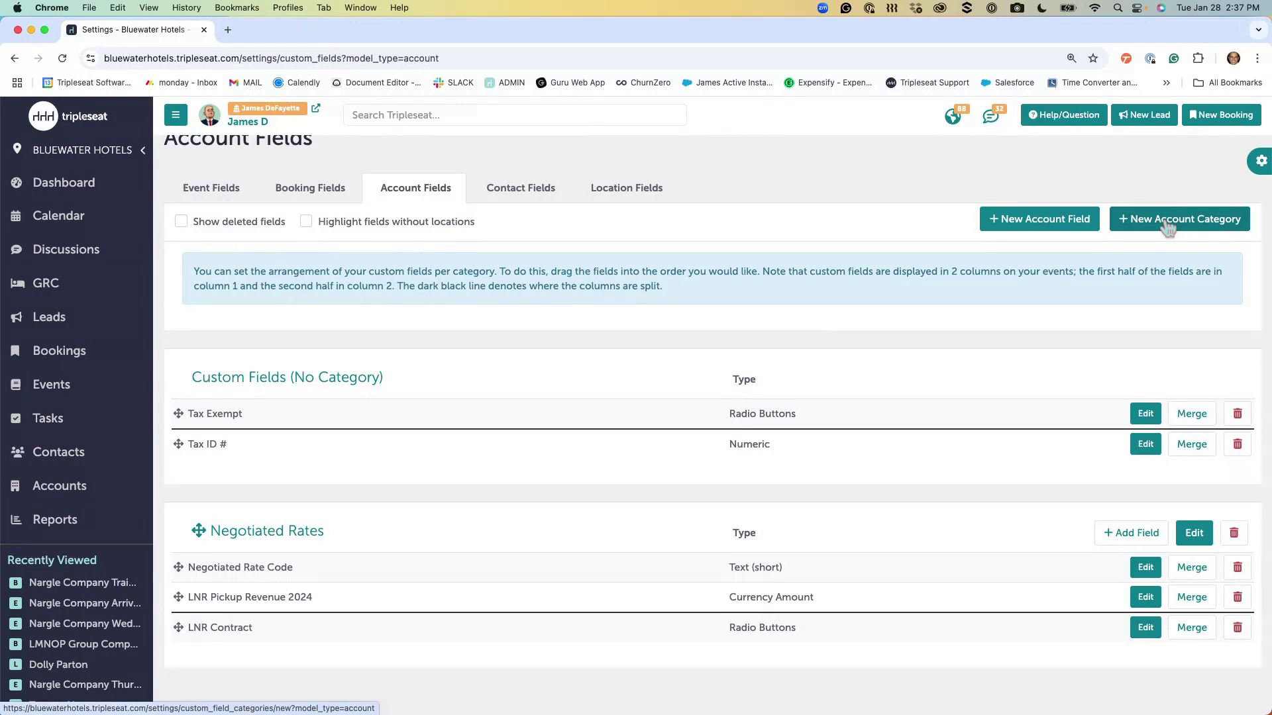
left_click(1185, 222)
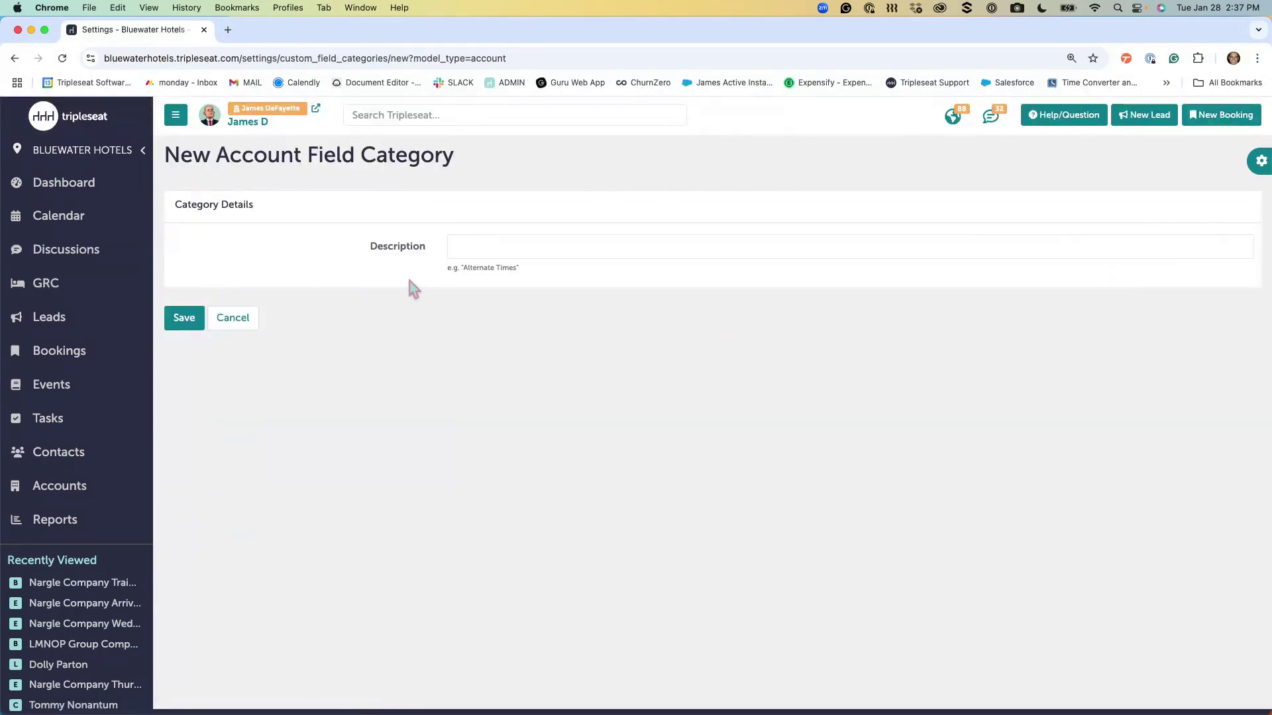
left_click(232, 319)
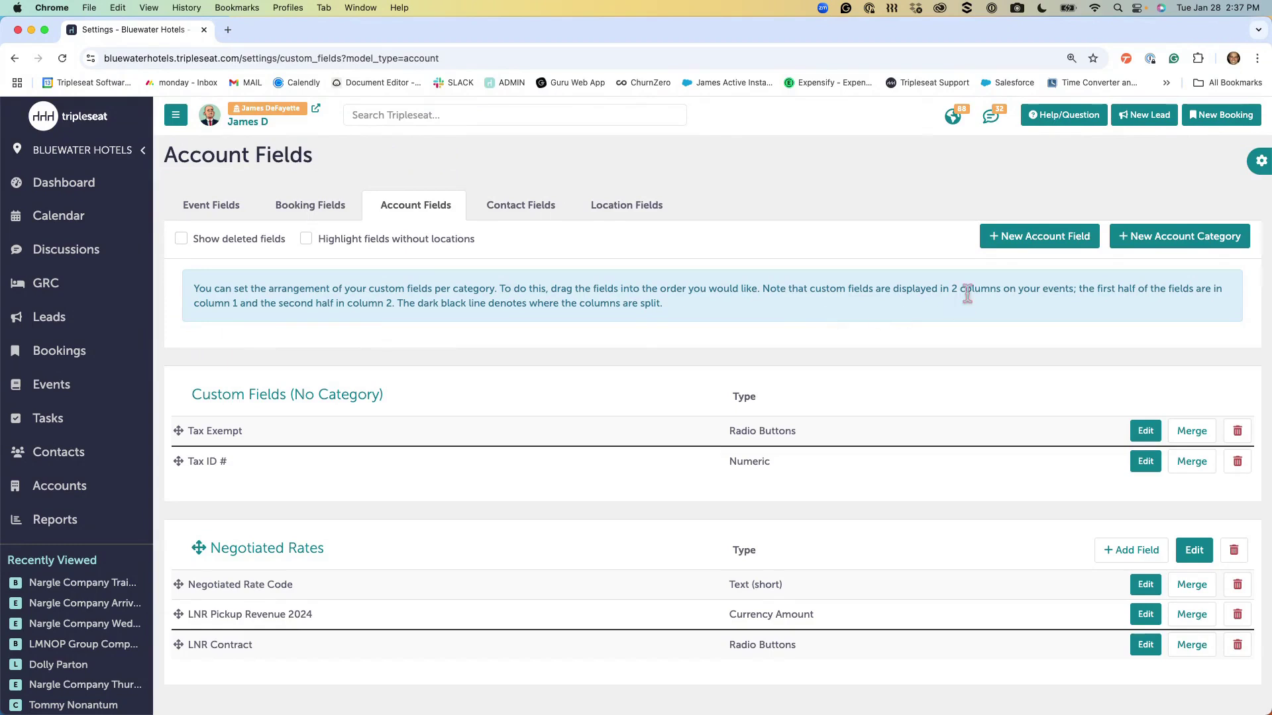
left_click(1018, 238)
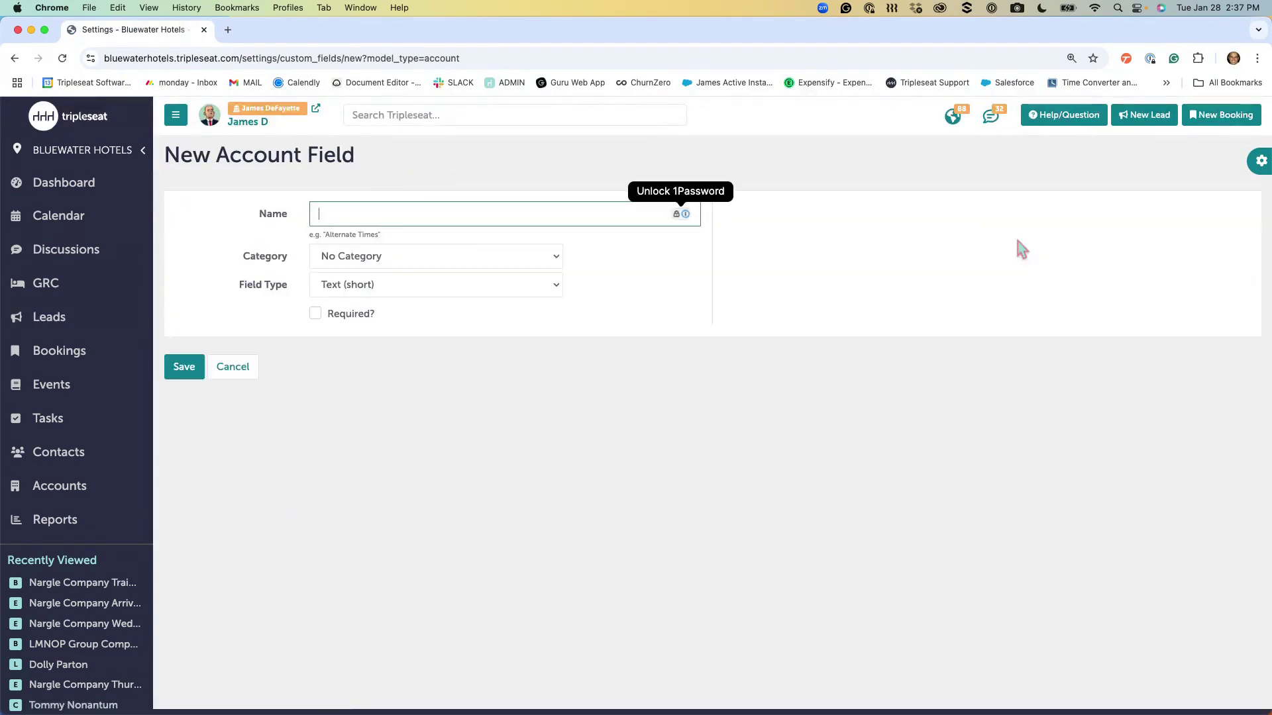
left_click(457, 258)
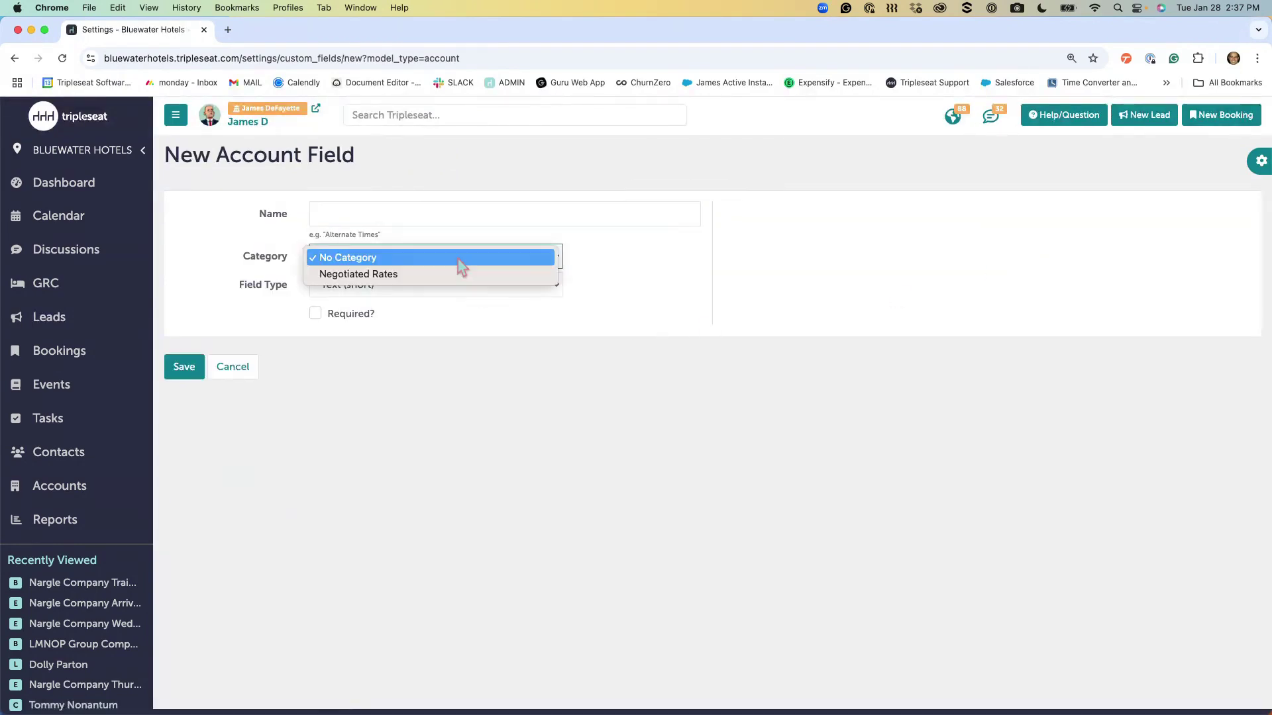
left_click(640, 255)
left_click(243, 369)
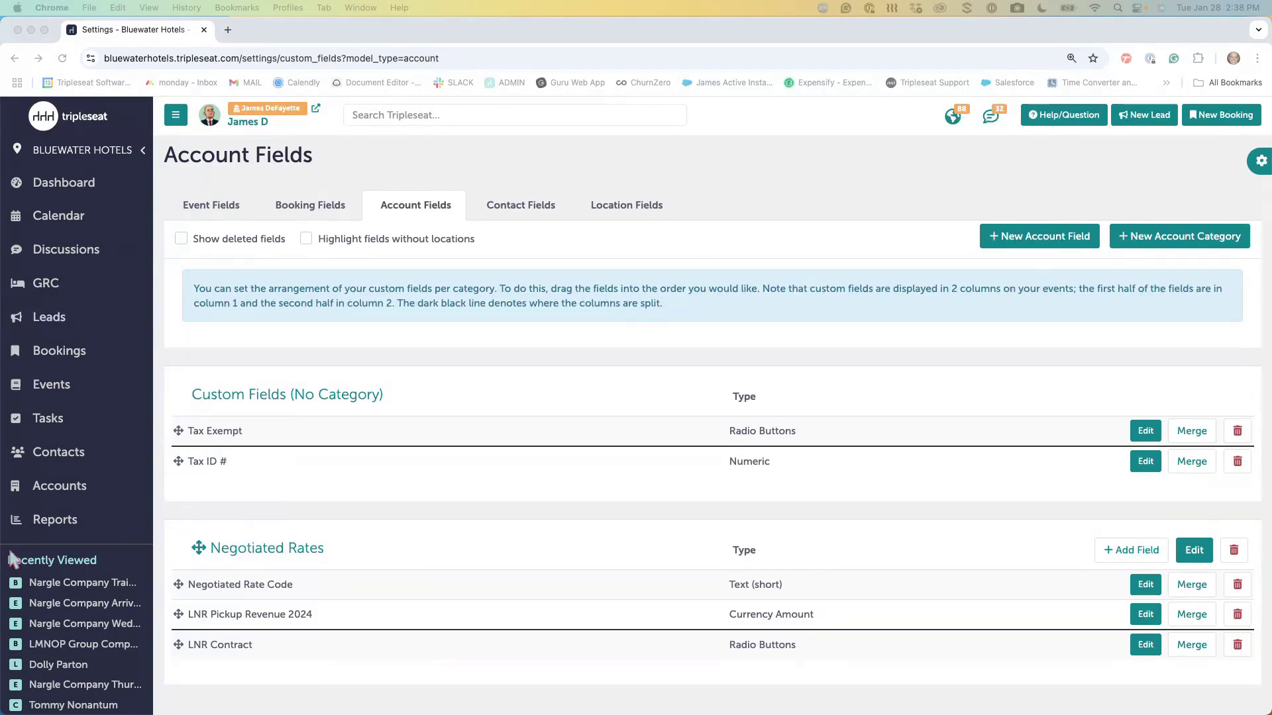
Open the Nargle Company Training booking and examine all the columns of its events grid
scroll(61, 527, "down", 4)
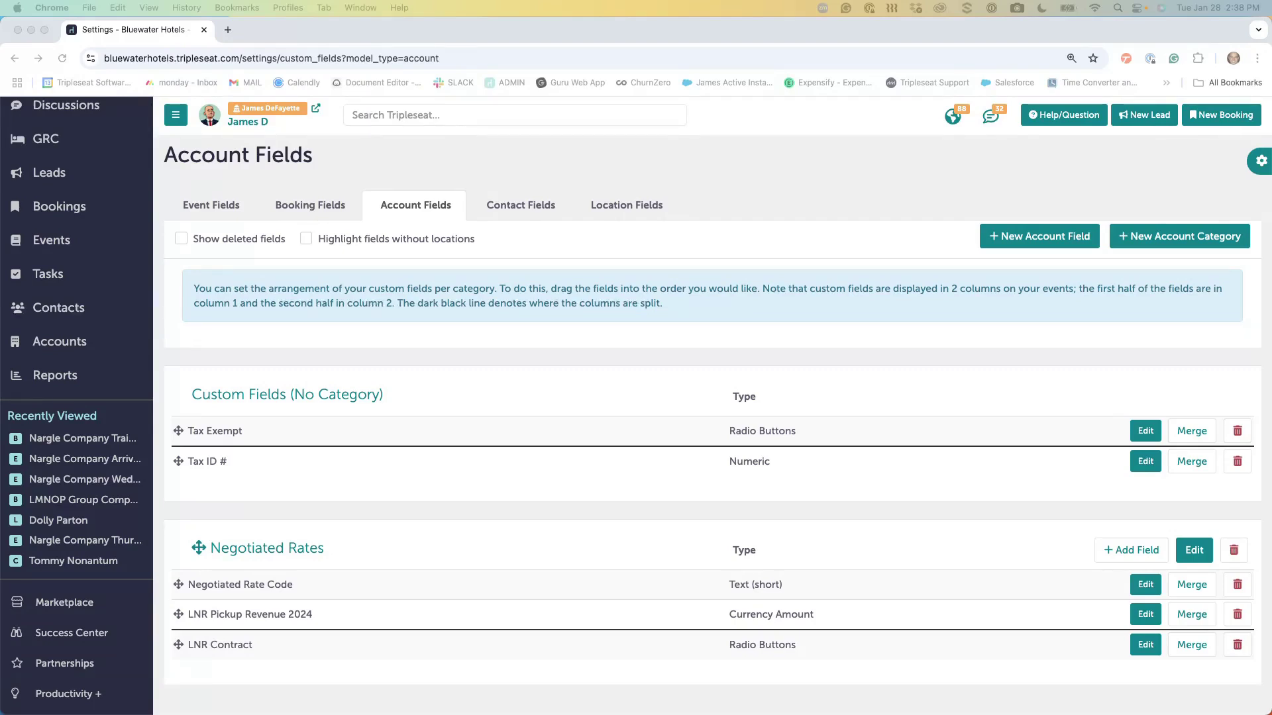
scroll(93, 579, "down", 4)
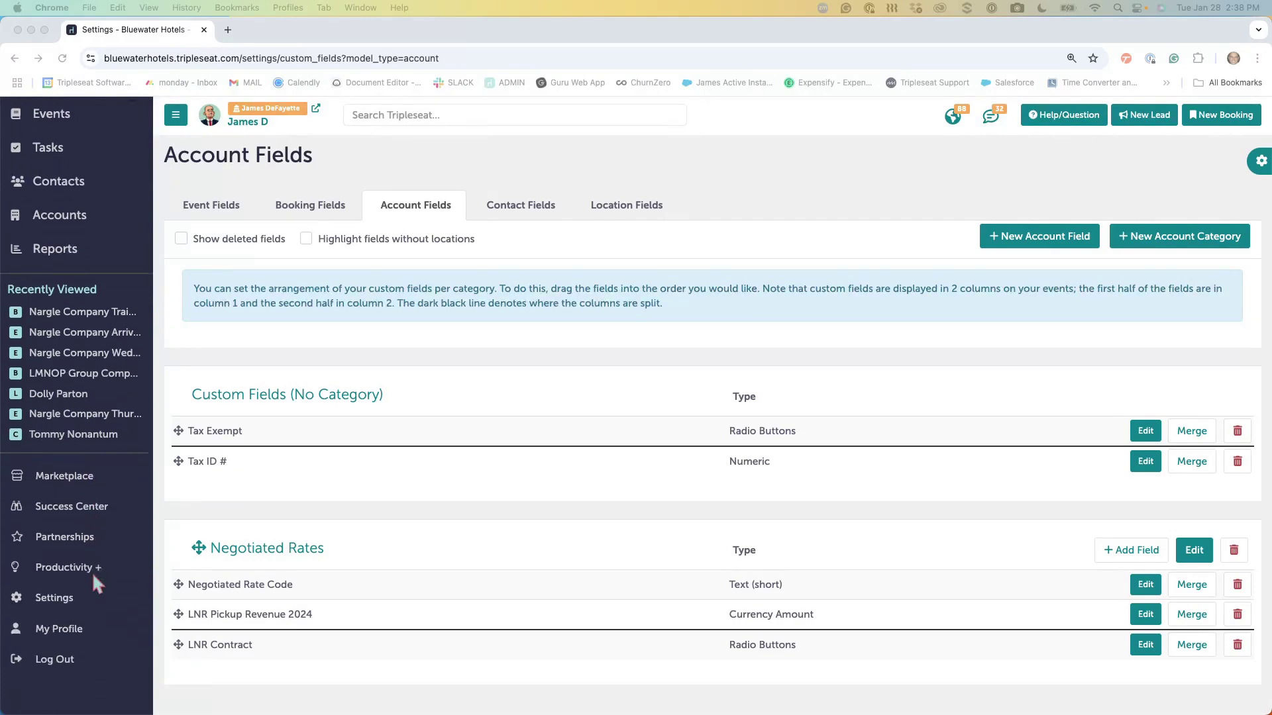
scroll(94, 578, "up", 4)
scroll(93, 579, "up", 2)
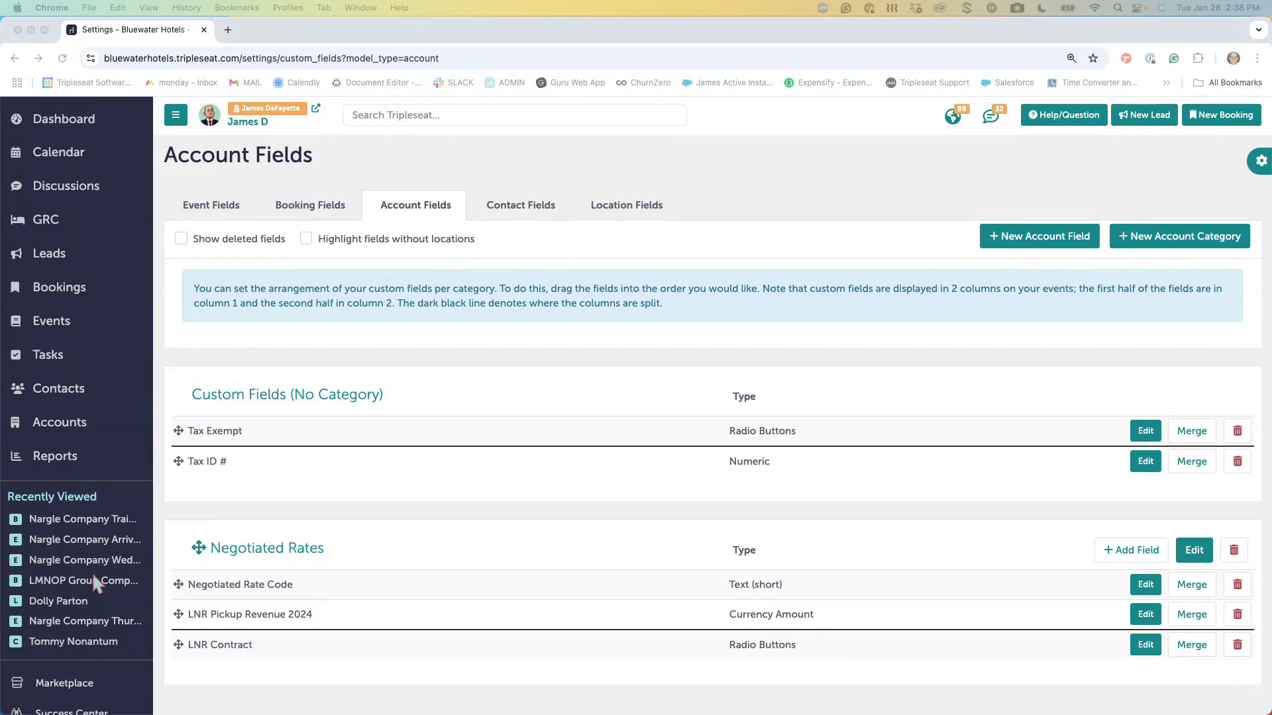
left_click(73, 519)
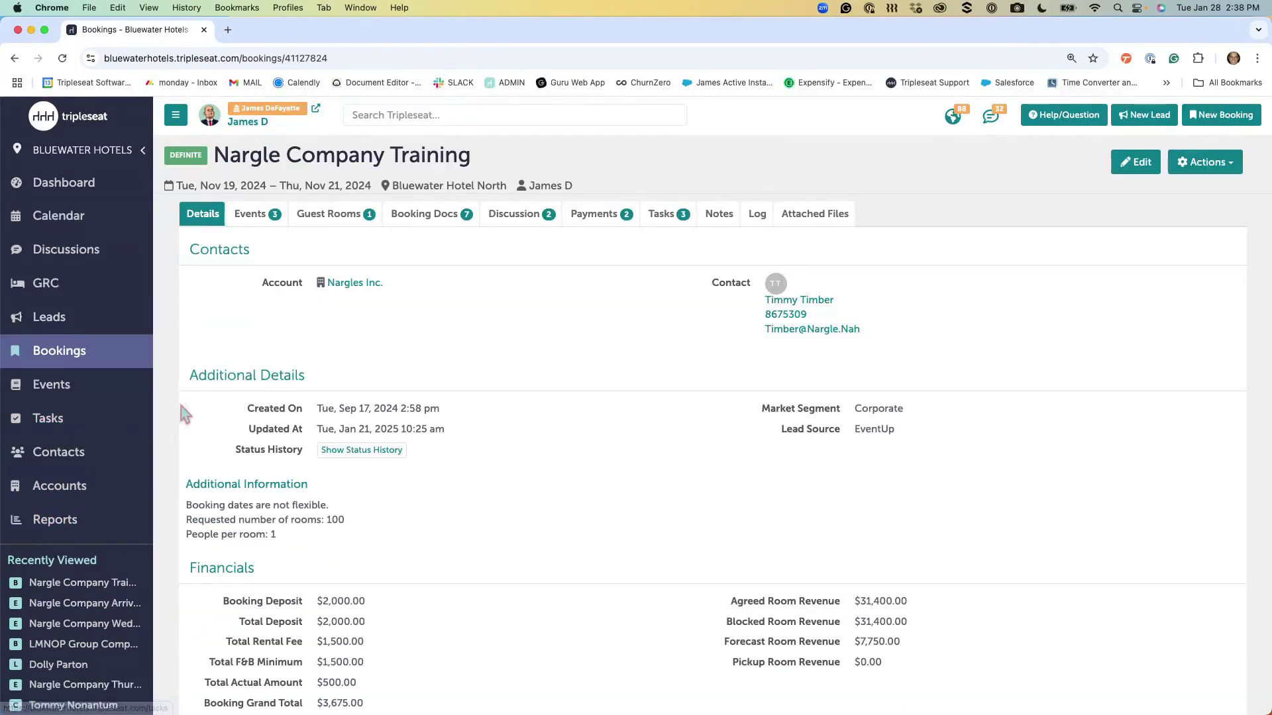
left_click(259, 224)
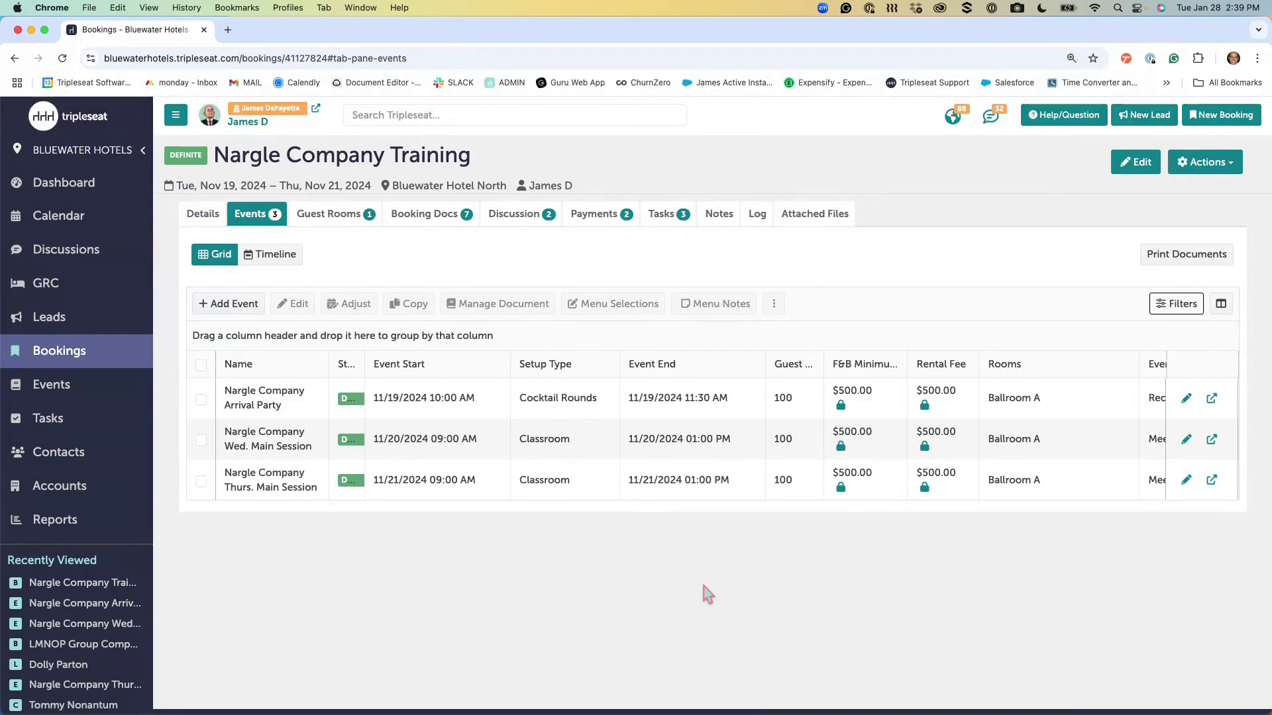
scroll(734, 423, "right", 8)
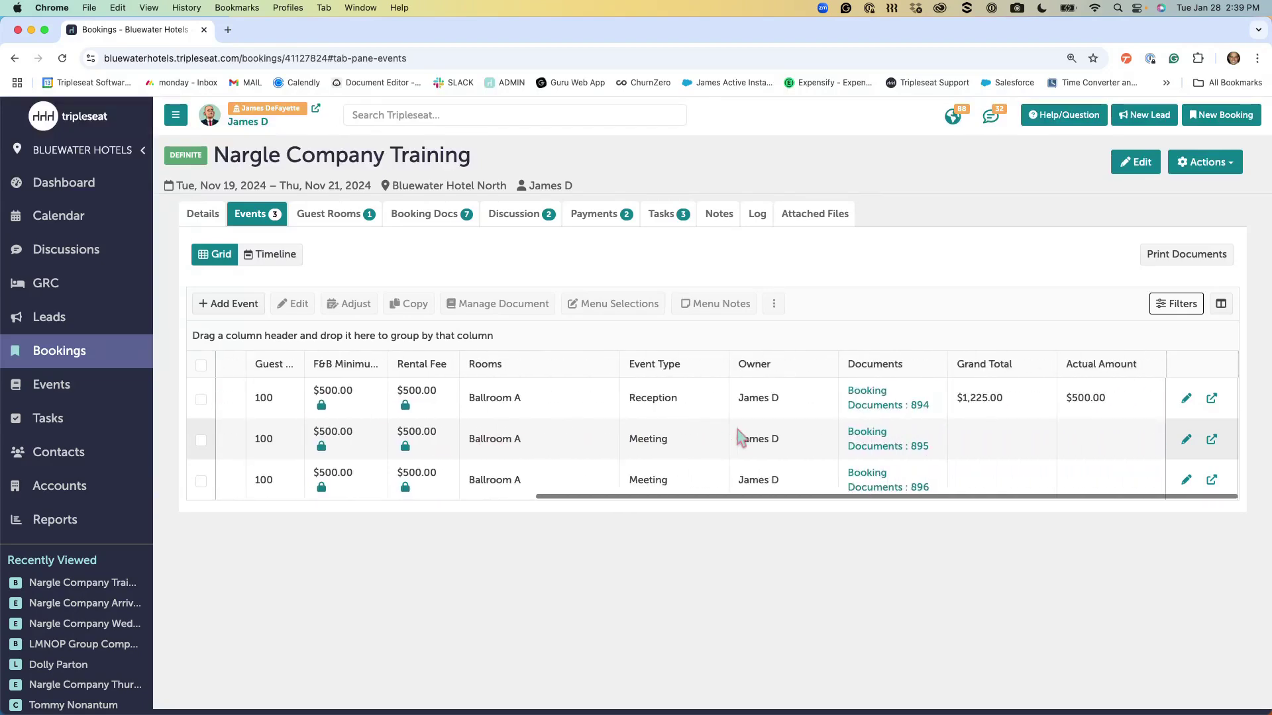
scroll(681, 477, "left", 10)
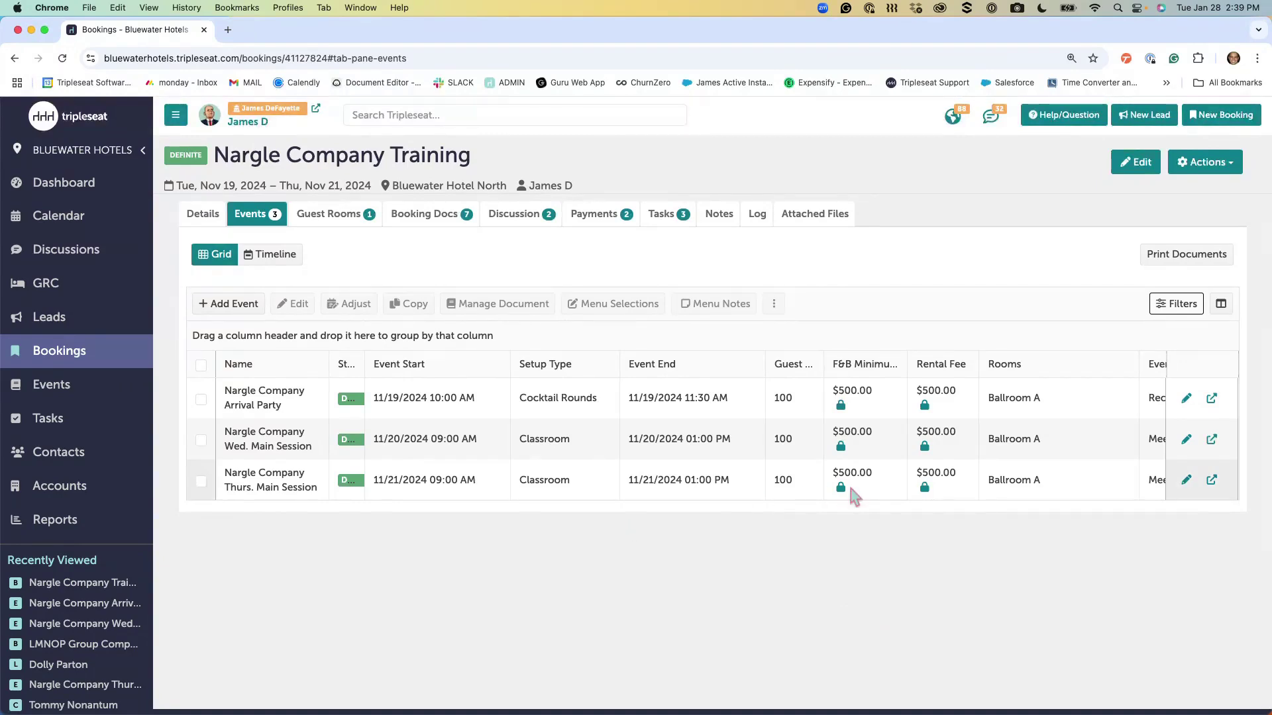
scroll(879, 405, "right", 3)
scroll(877, 398, "left", 5)
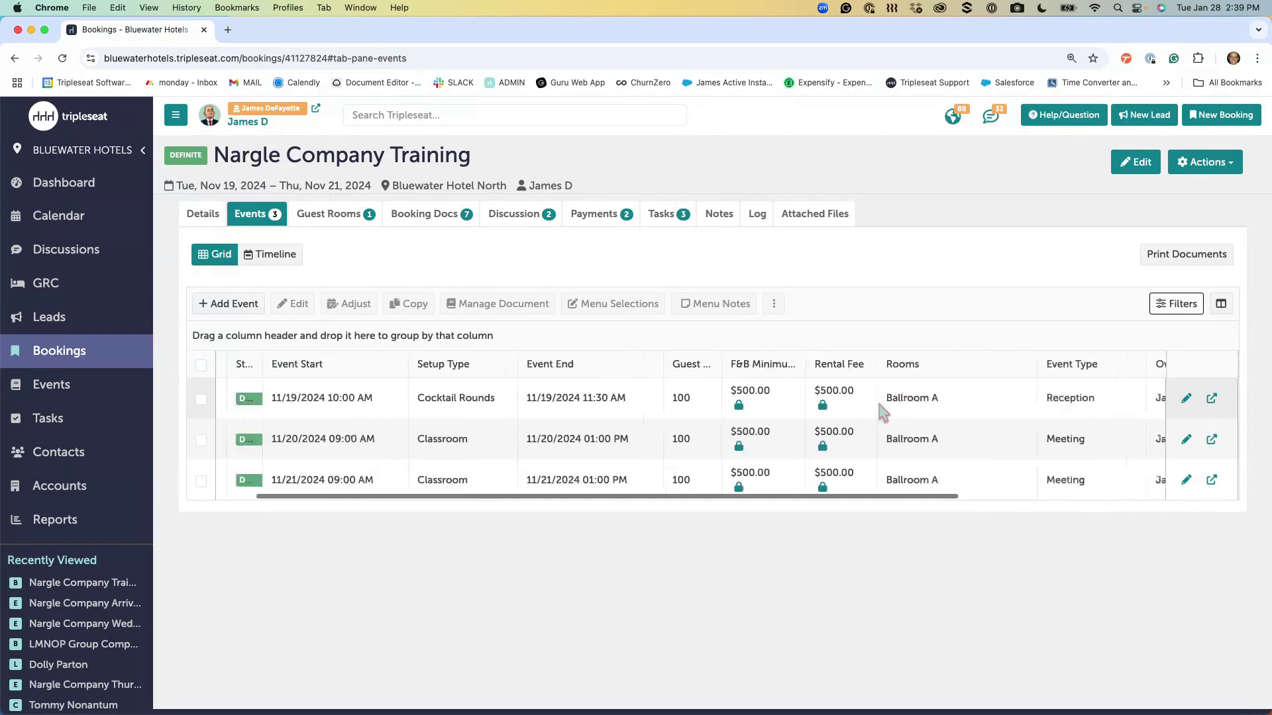
Try adding Guar. Guest Count to the events grid's displayed columns, and move it back to the hidden columns
left_click(1221, 305)
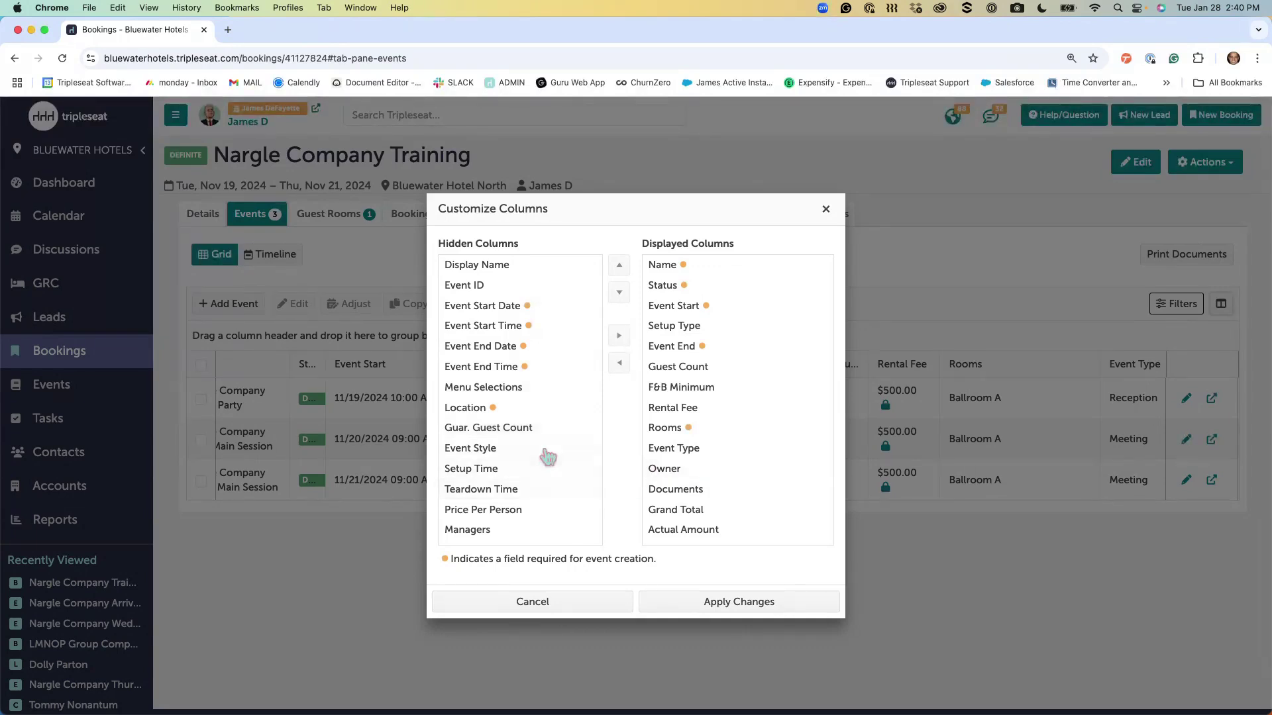
left_click_drag(527, 427, 751, 439)
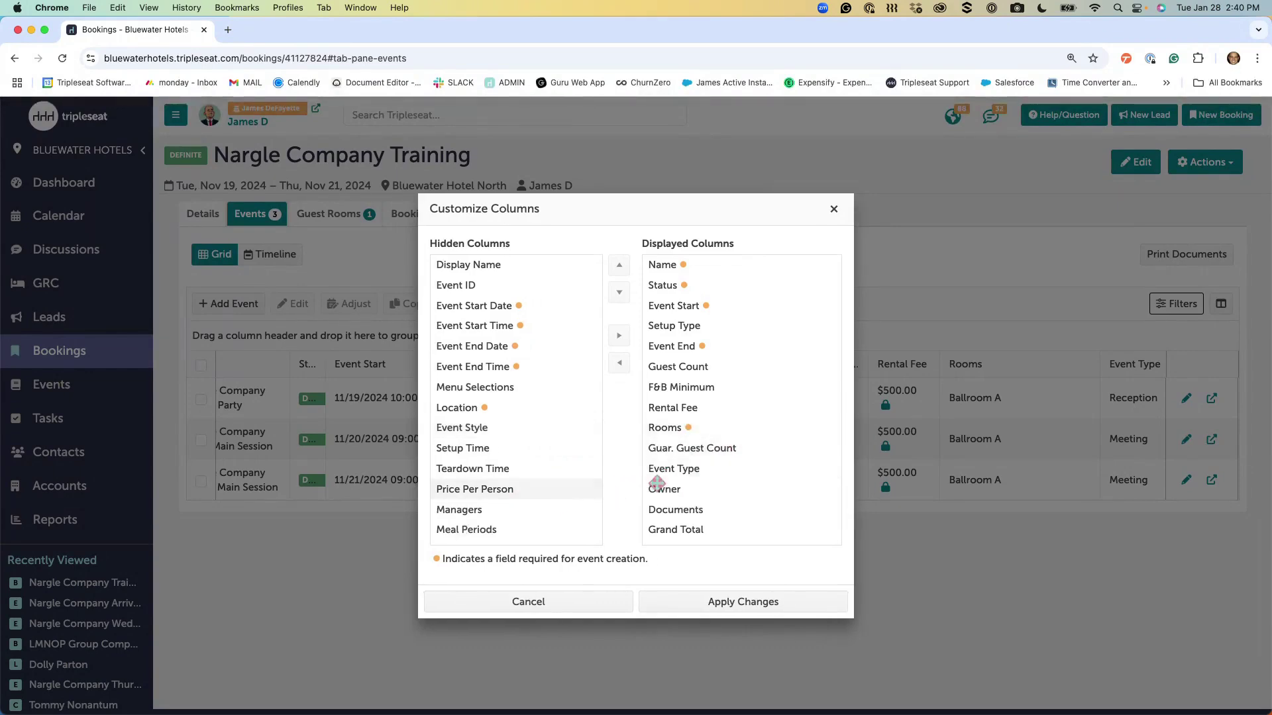
left_click(726, 450)
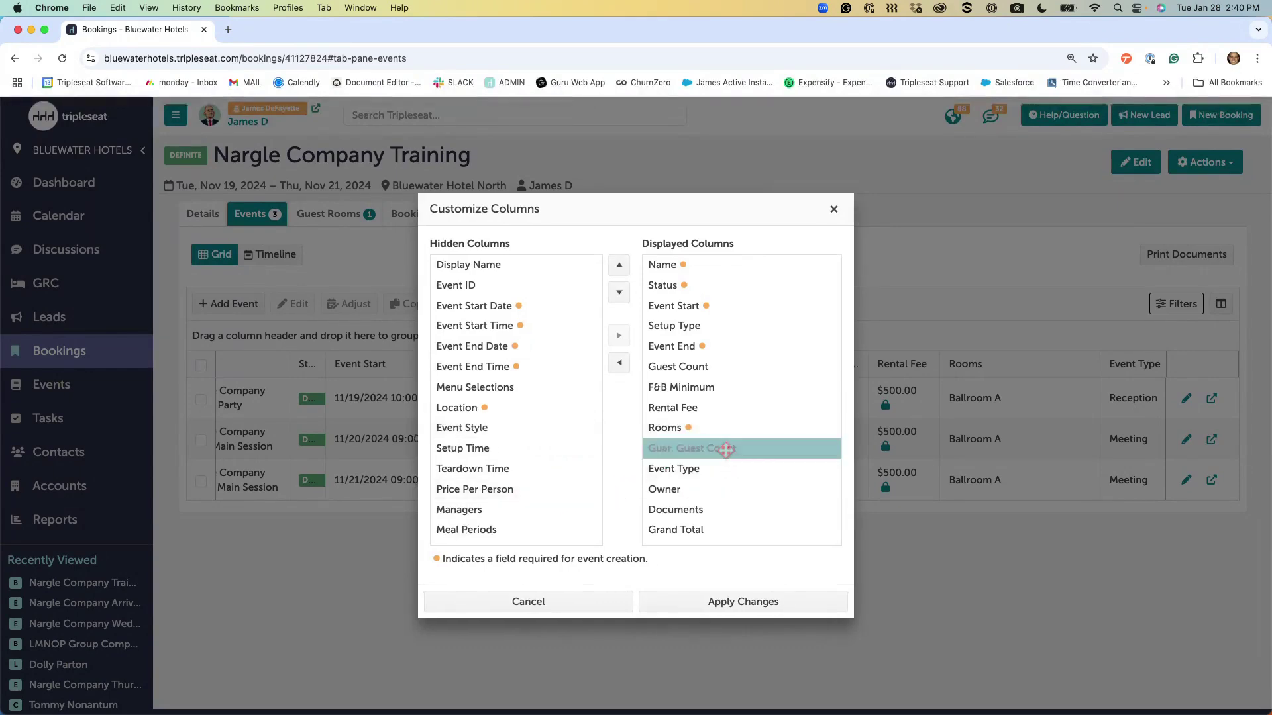
left_click(620, 366)
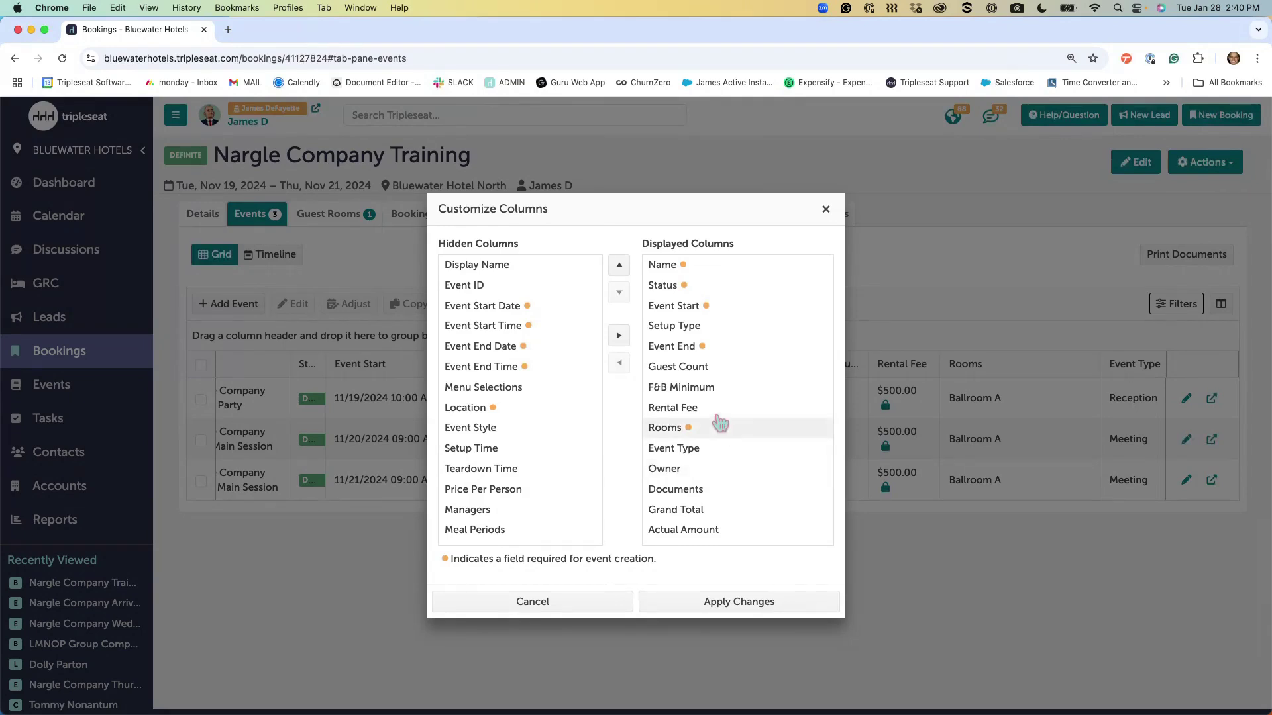
Try hiding the Setup Type column and moving Documents directly below Status, and discard the column changes
left_click(682, 326)
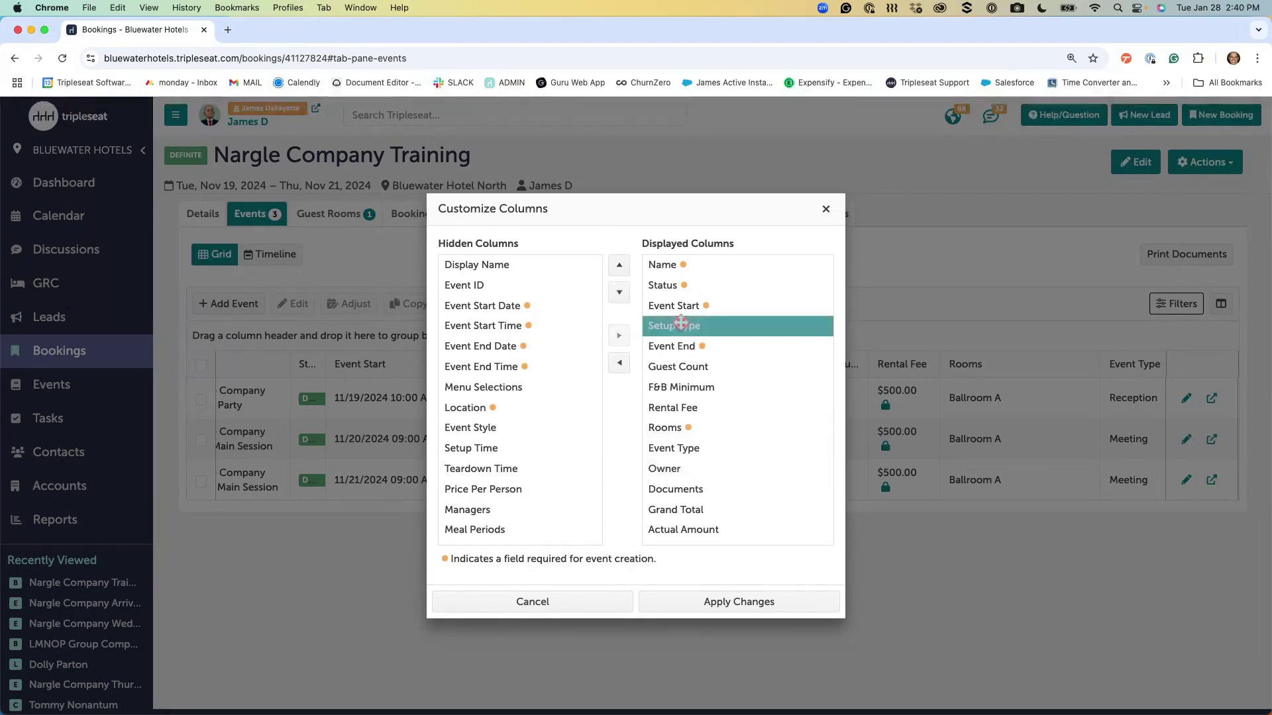
left_click(618, 362)
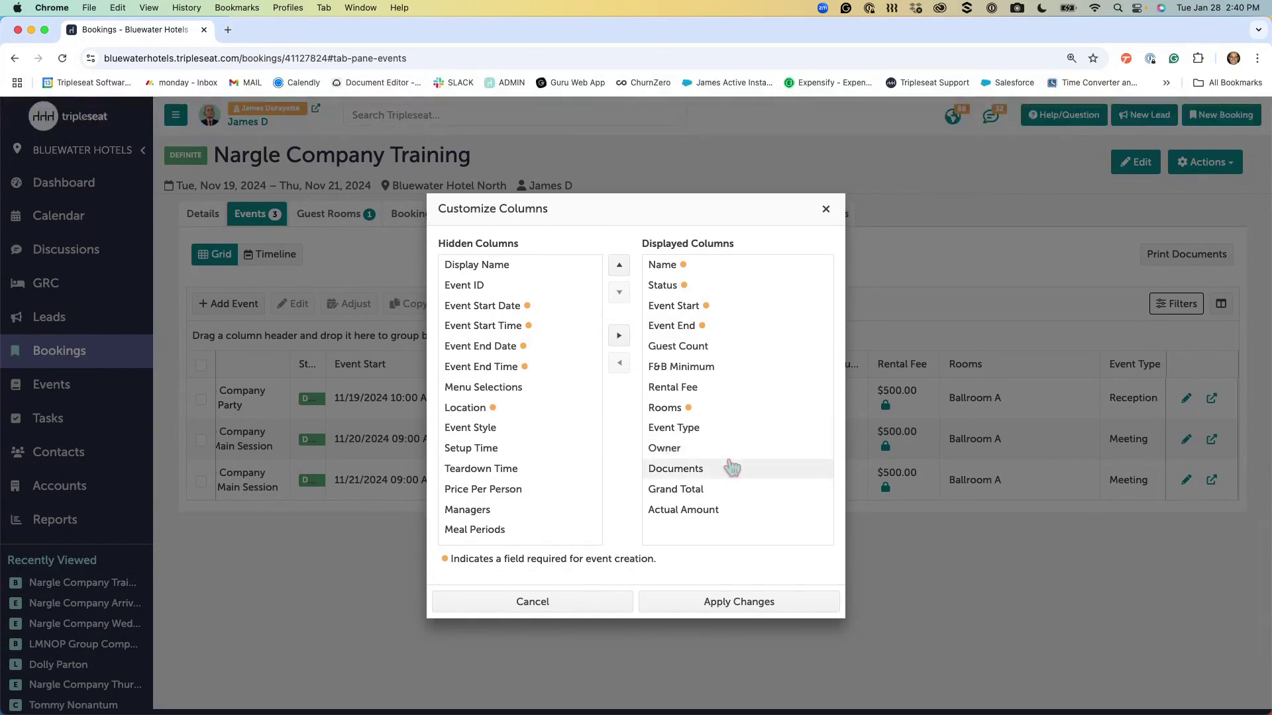
left_click_drag(676, 468, 680, 308)
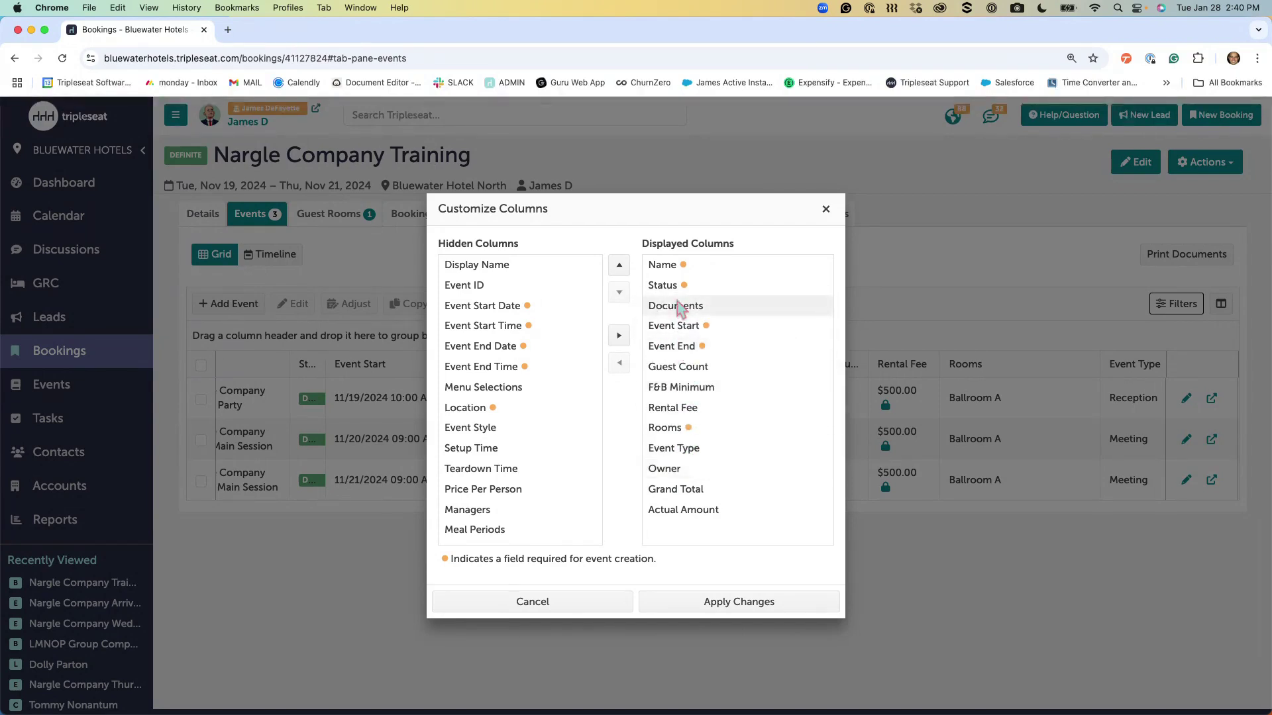
left_click(604, 601)
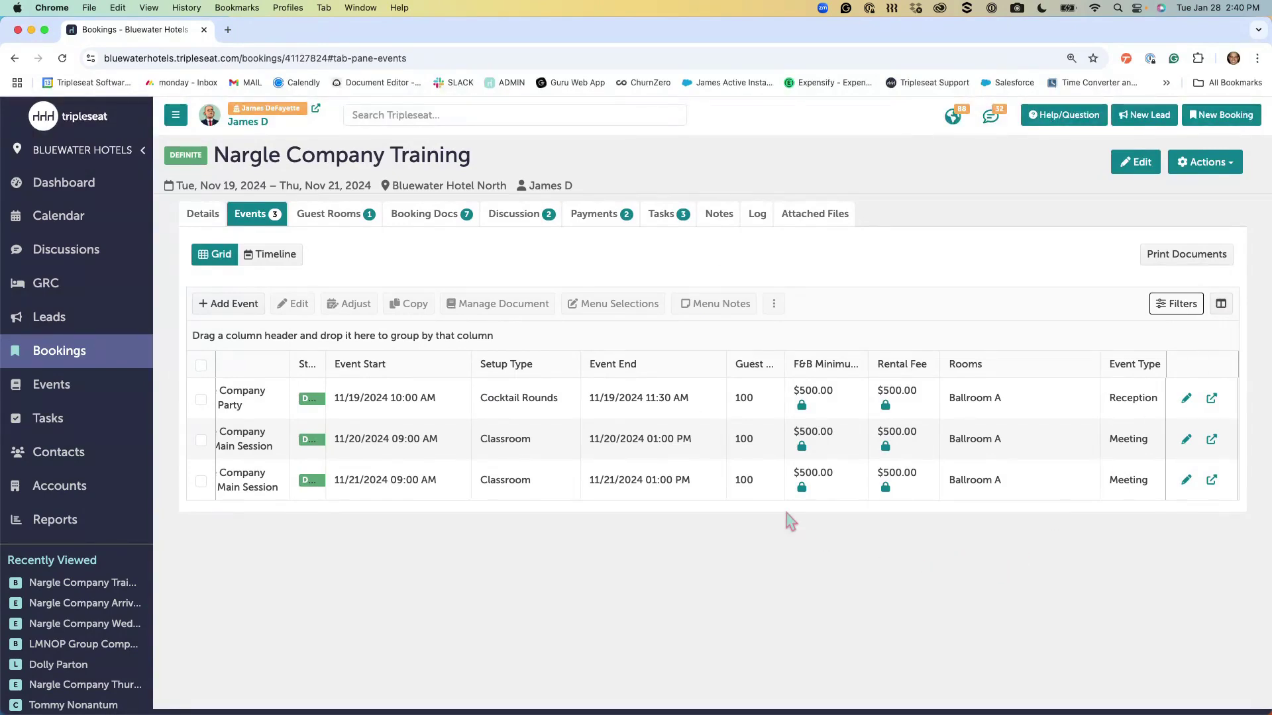
Reorder the events grid to place Event End after Rental Fee, Rooms after Event Start, and Actual Amount after Guest Count
left_click_drag(665, 368, 870, 383)
left_click_drag(1020, 370, 578, 375)
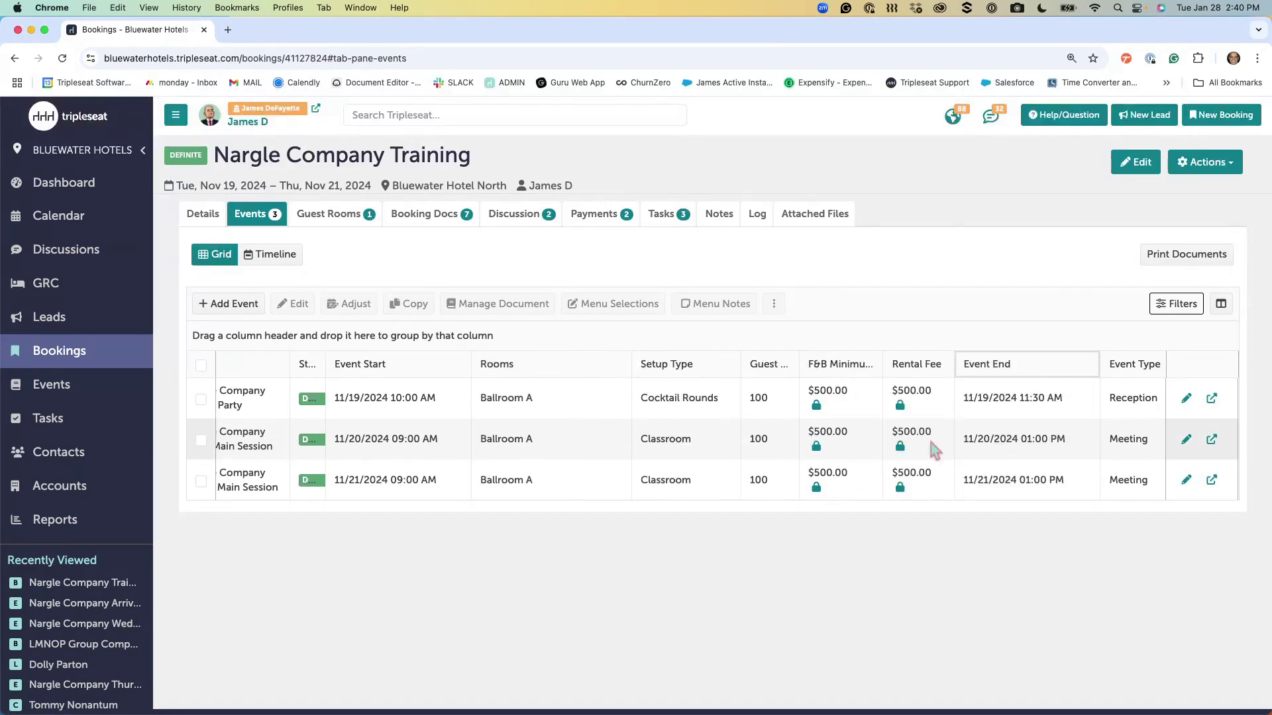
scroll(794, 431, "right", 7)
left_click_drag(1099, 363, 360, 391)
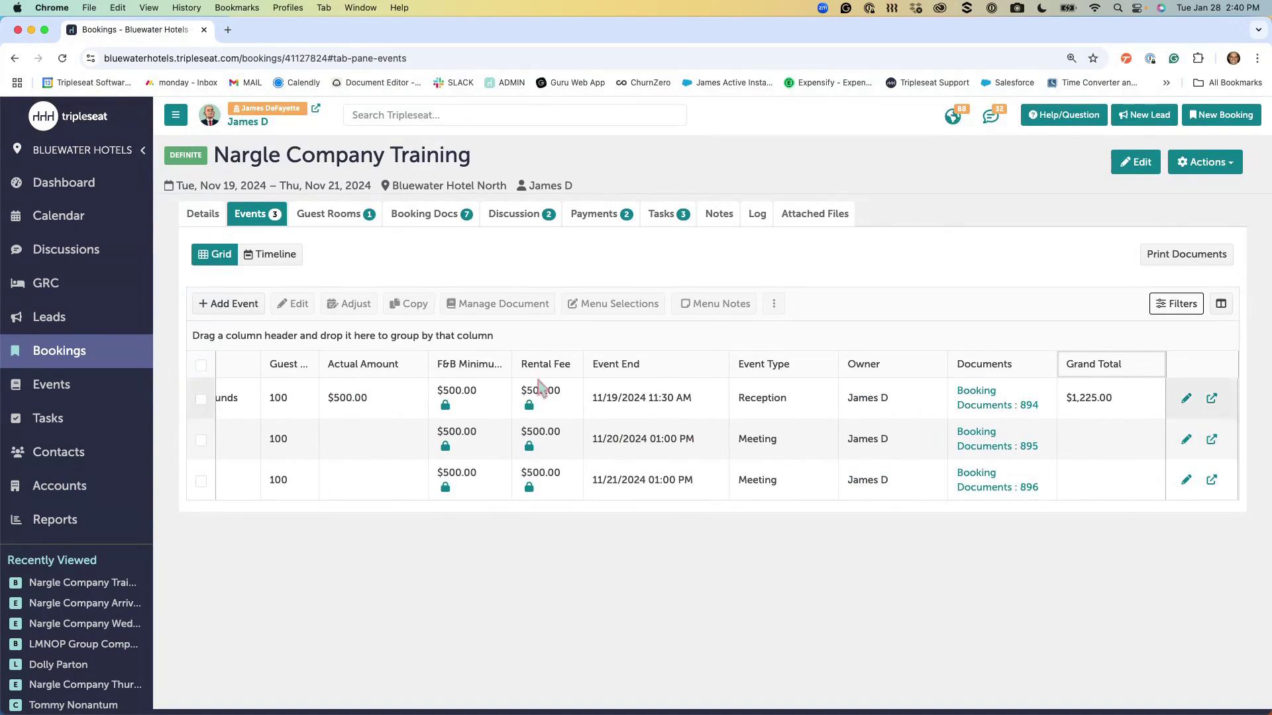
Move the Actual Amount column to the end of the events grid, after Grand Total
left_click_drag(761, 334, 1057, 375)
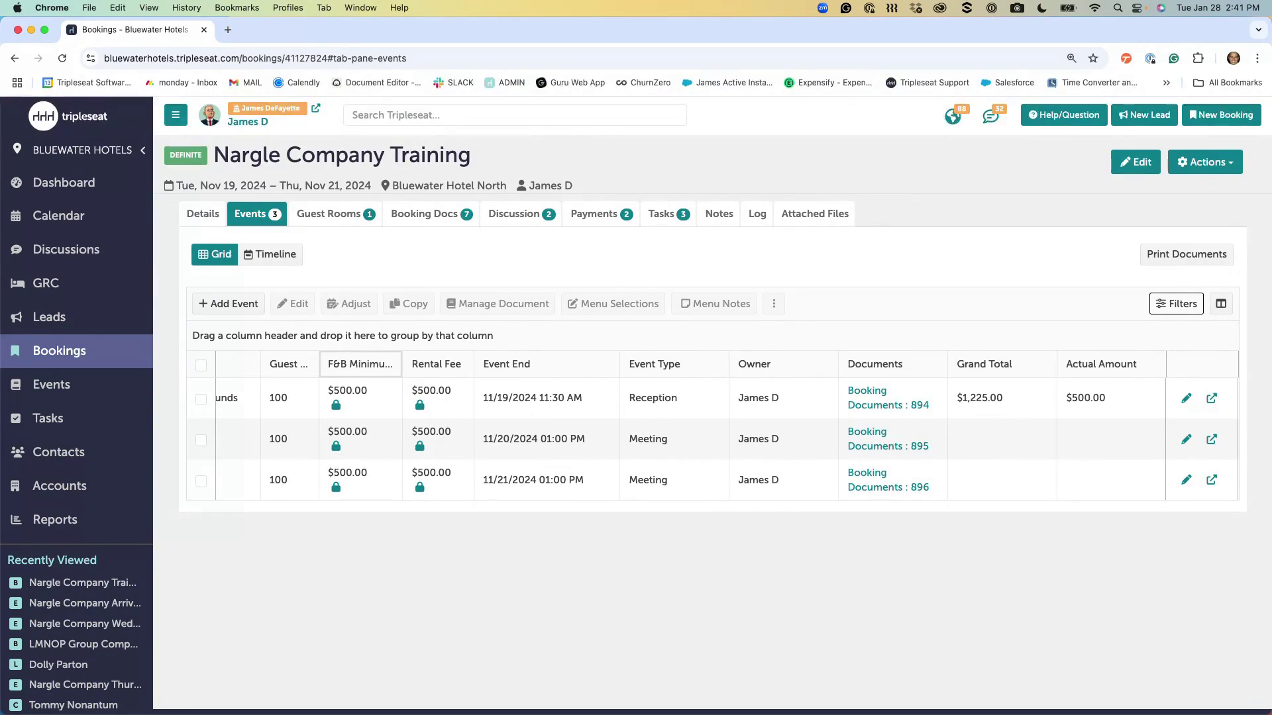
Open the Lead Forms settings and show the list of booking forms
scroll(99, 583, "down", 5)
left_click(100, 586)
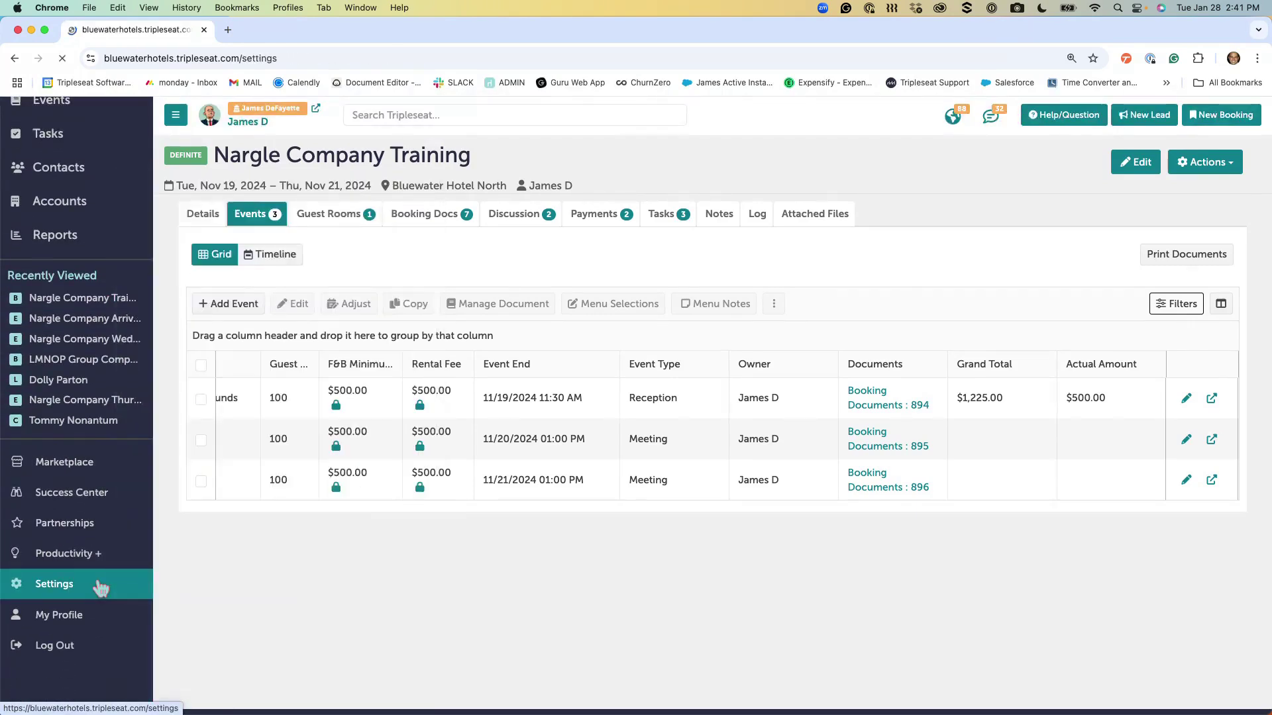
scroll(530, 563, "down", 7)
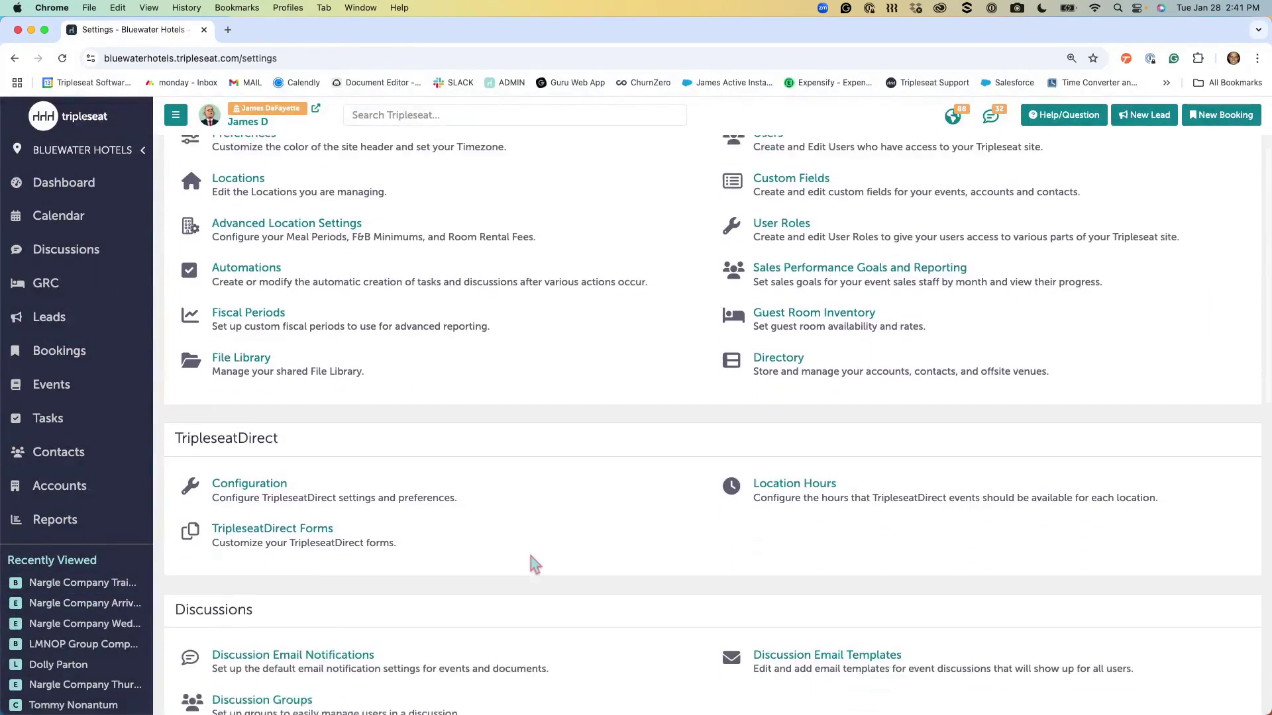
scroll(534, 562, "down", 3)
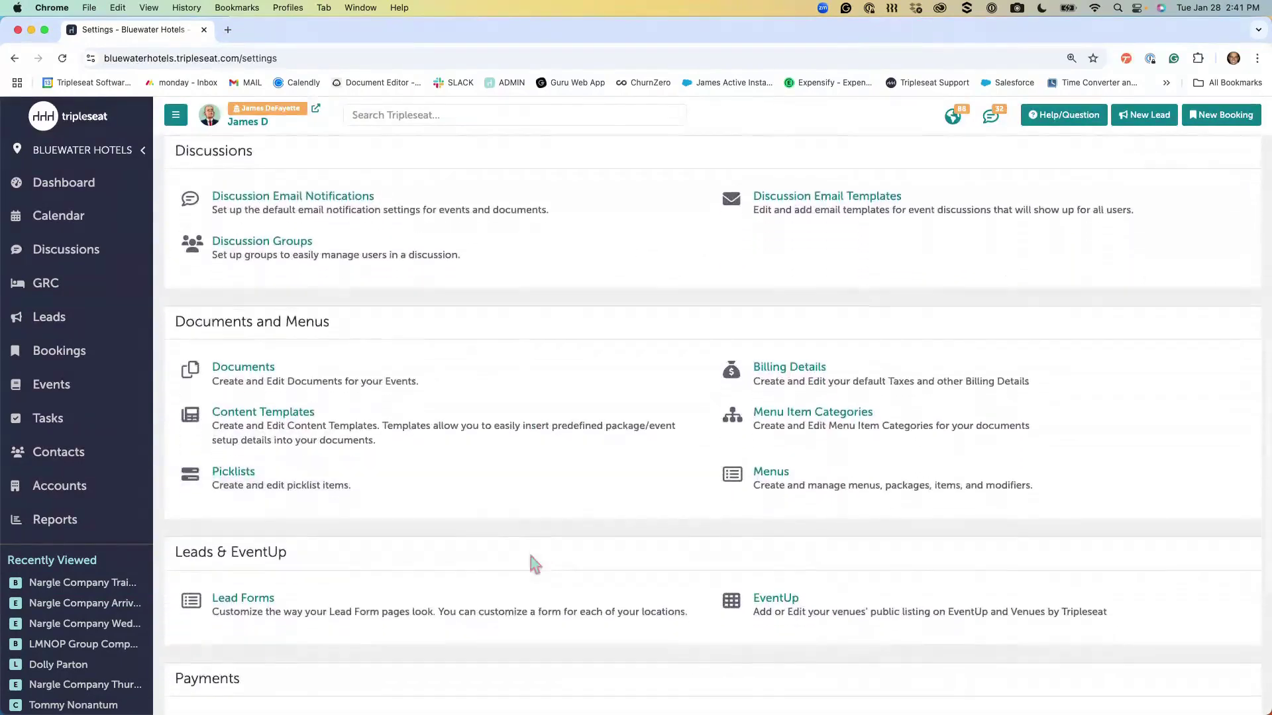
left_click(431, 534)
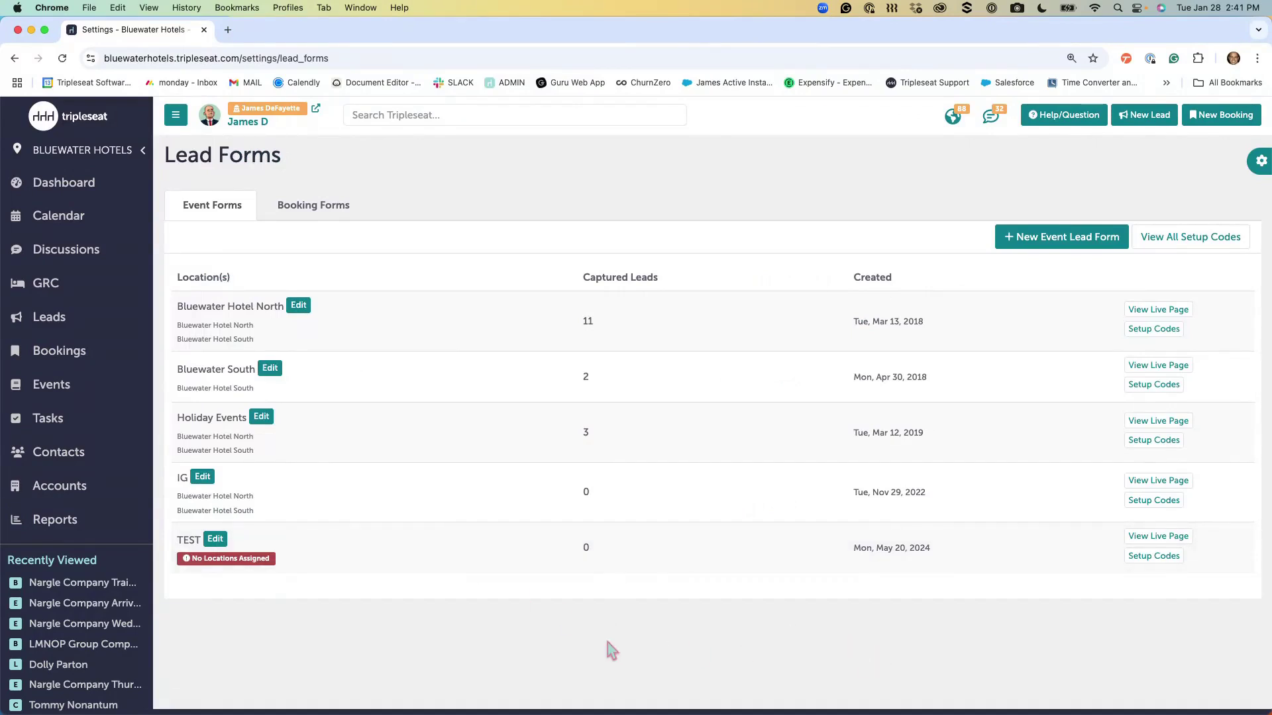
left_click(332, 211)
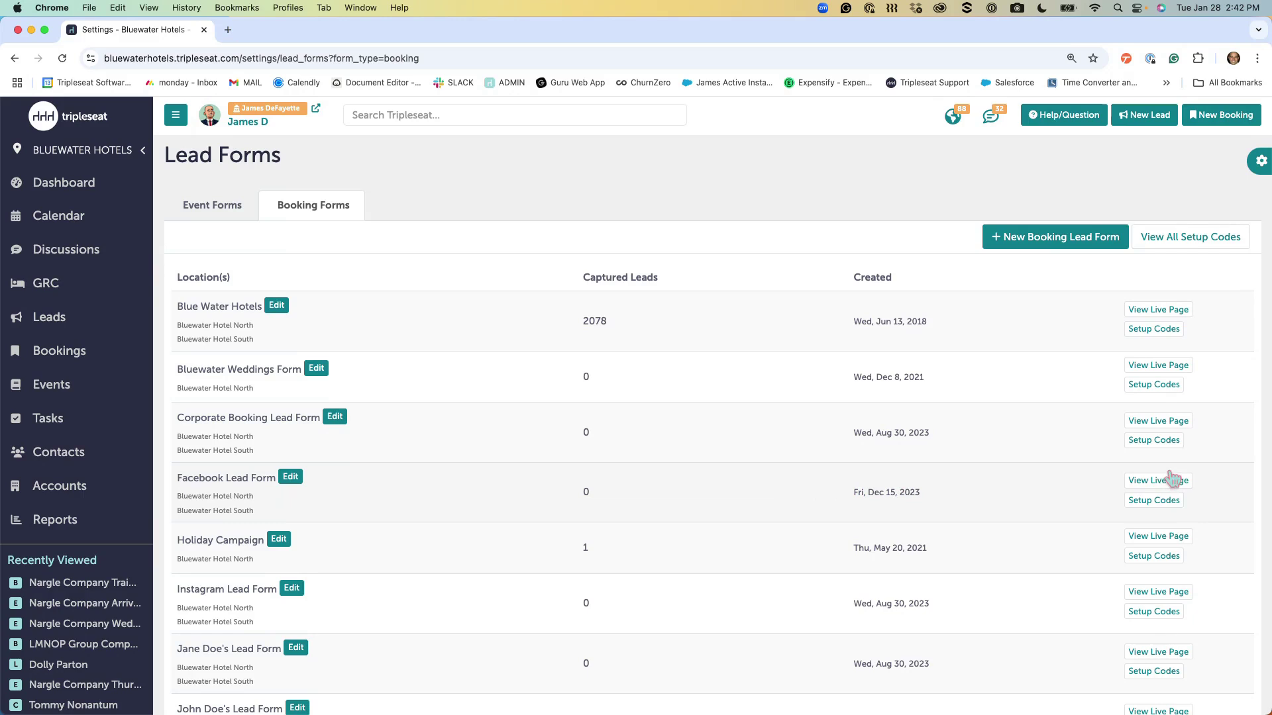
Open the live page of the Holiday Campaign booking form and create a QR code for it
left_click(1160, 538)
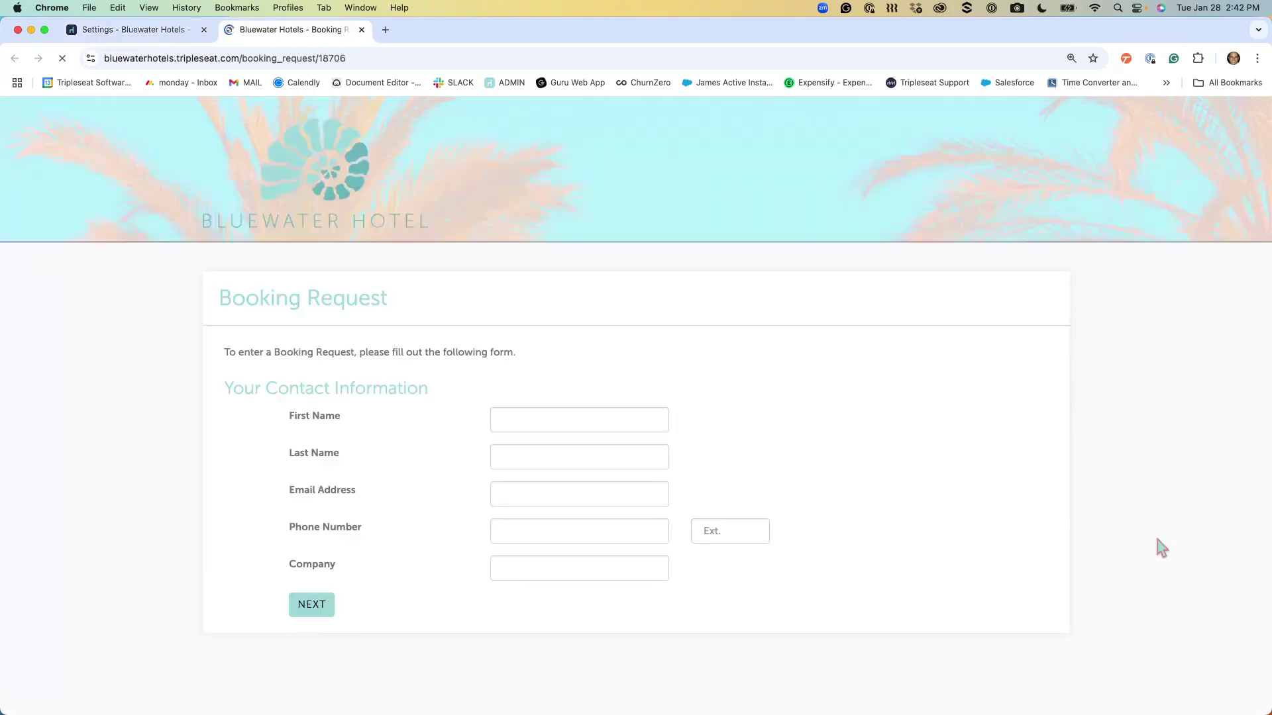
right_click(878, 430)
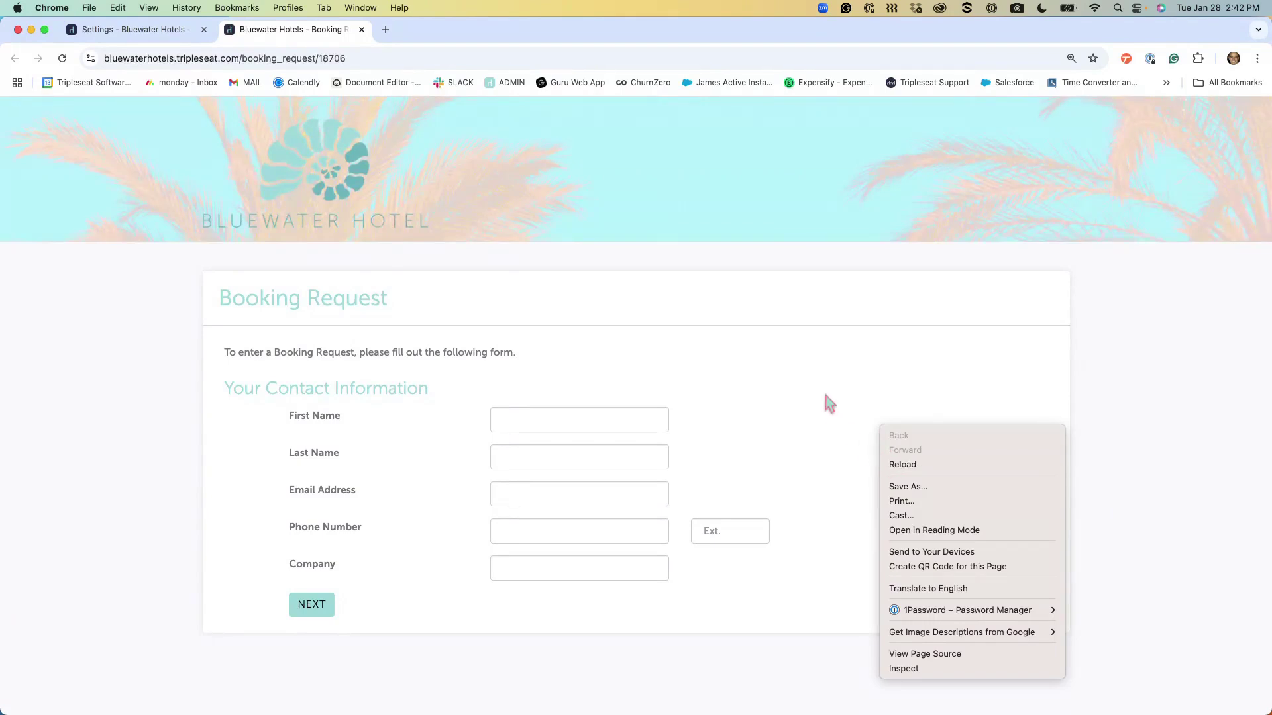
left_click(906, 567)
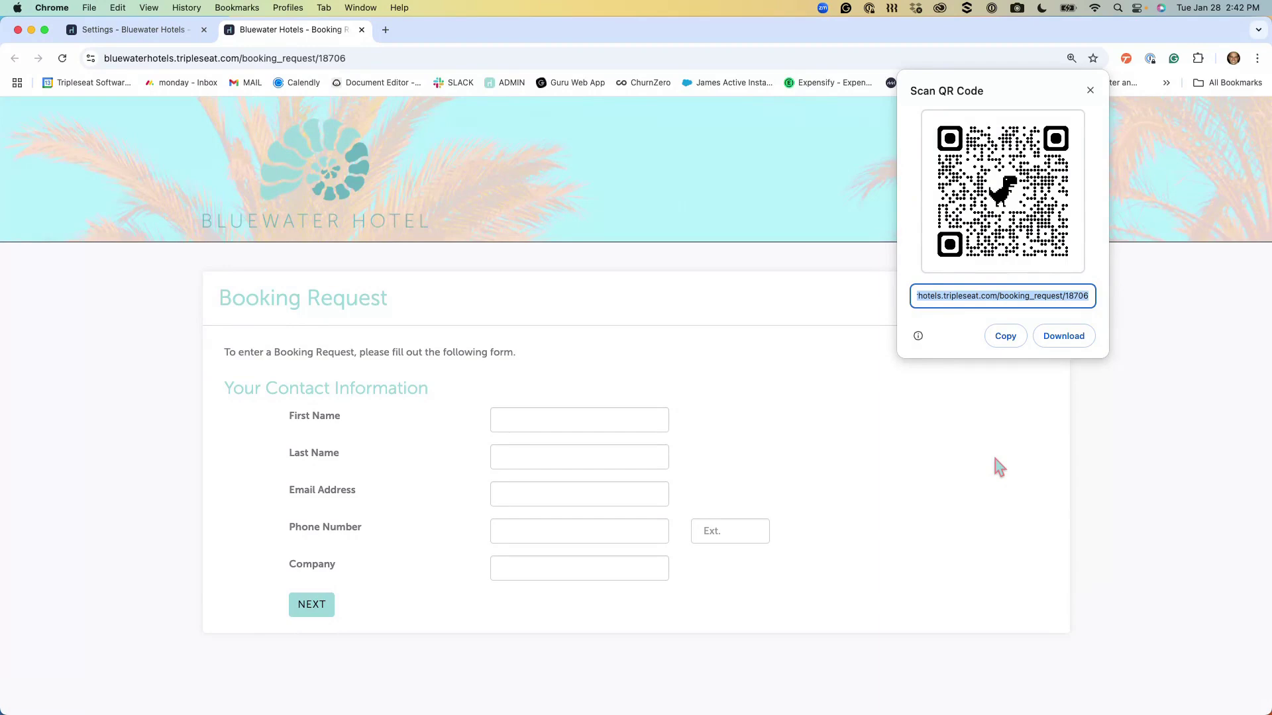
Open the Blue Water Hotels booking lead form for editing and examine its Branding and Page Setup sections
left_click(156, 29)
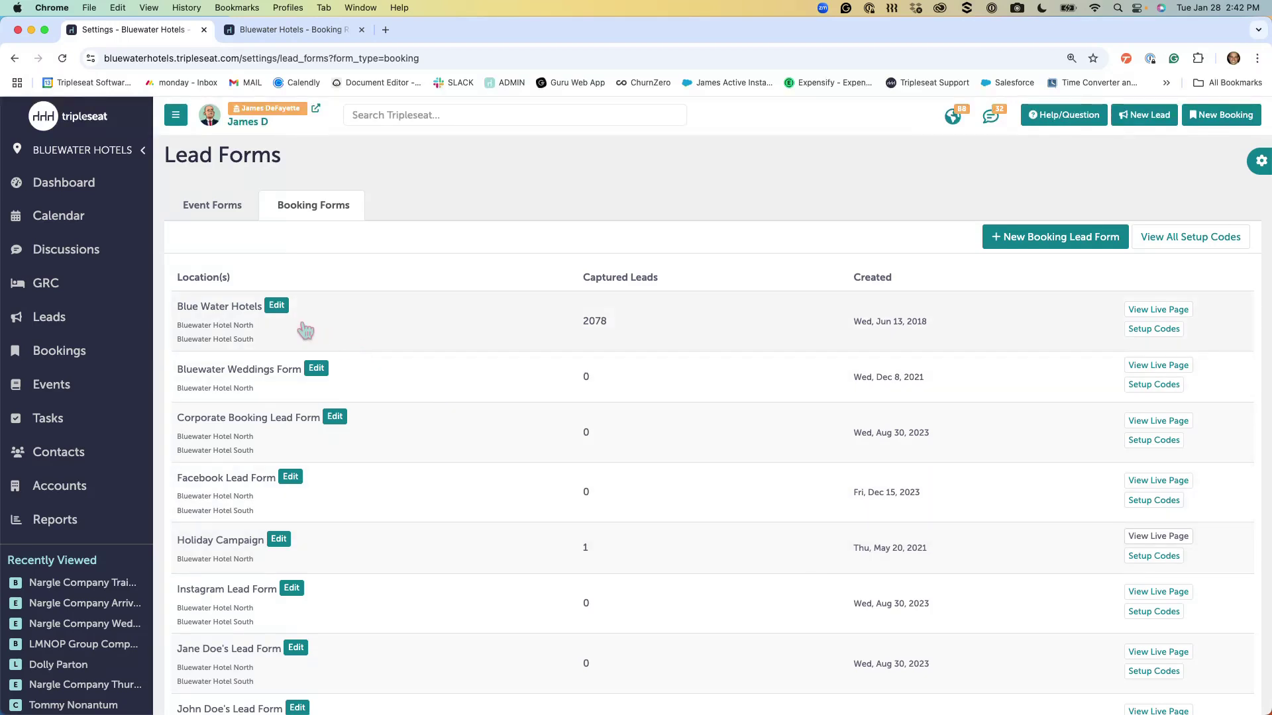
left_click(277, 305)
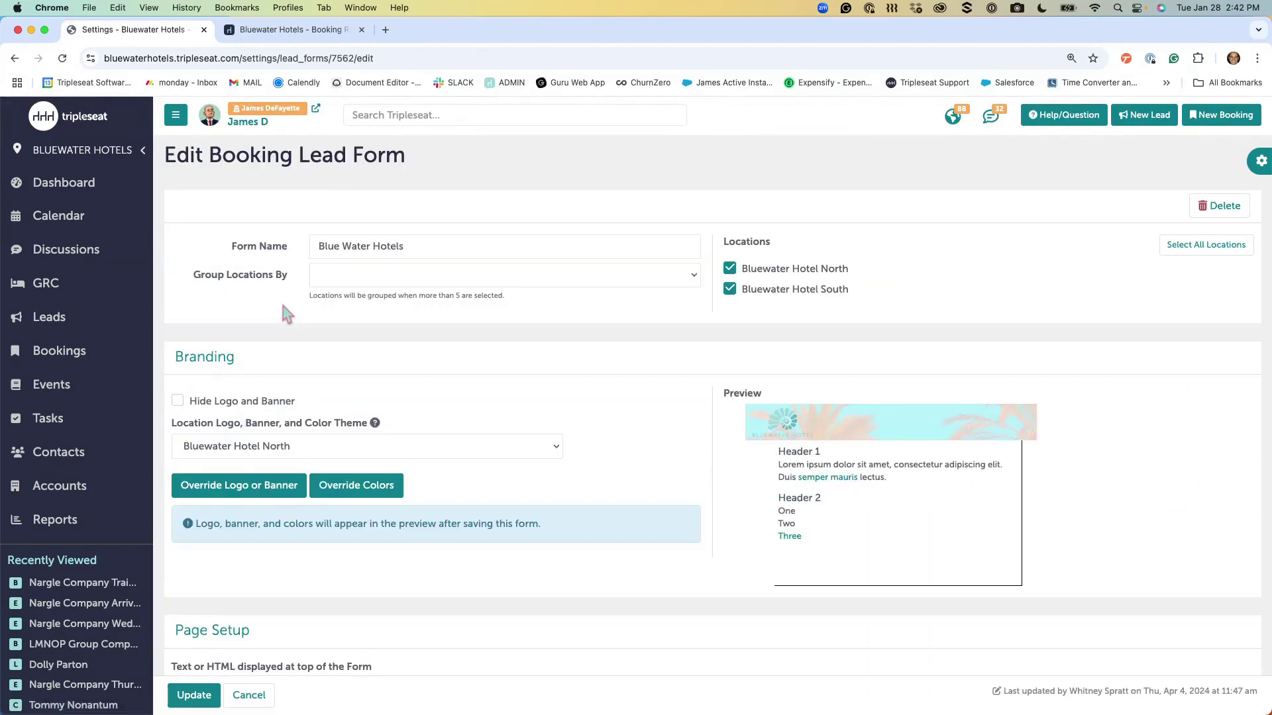
scroll(537, 431, "down", 3)
scroll(535, 422, "down", 4)
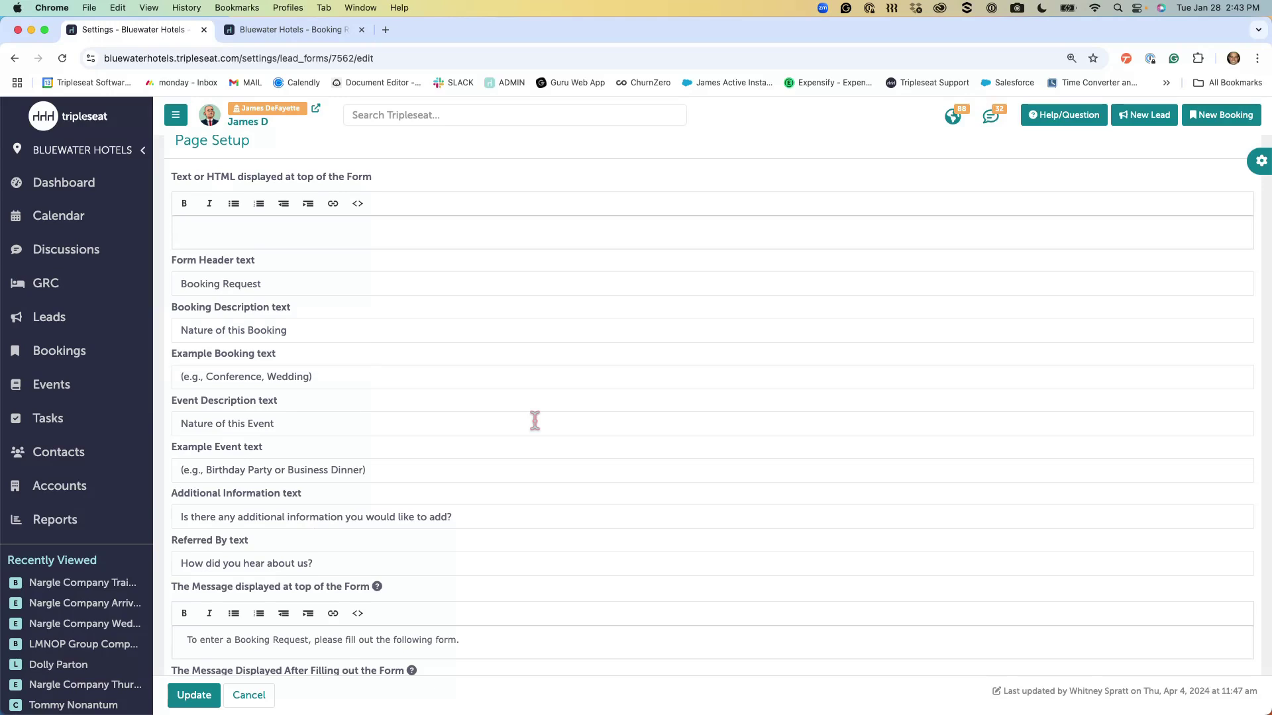
scroll(664, 435, "down", 3)
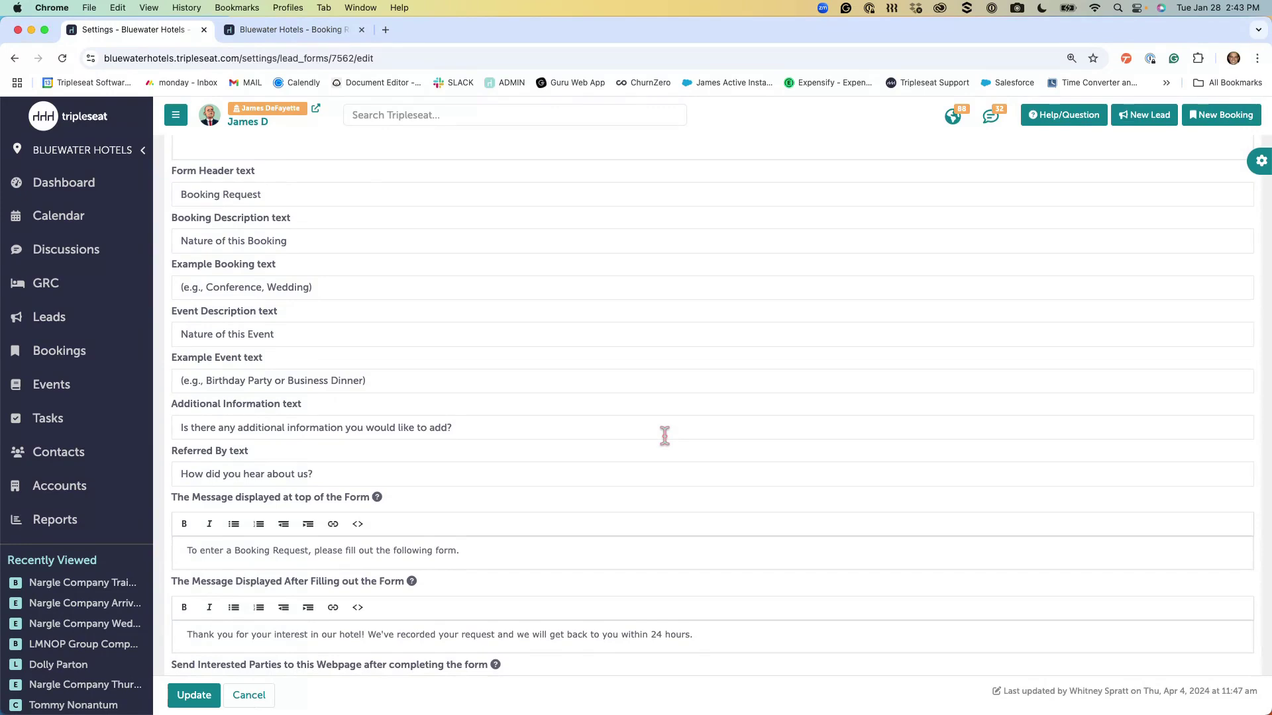
scroll(664, 435, "down", 3)
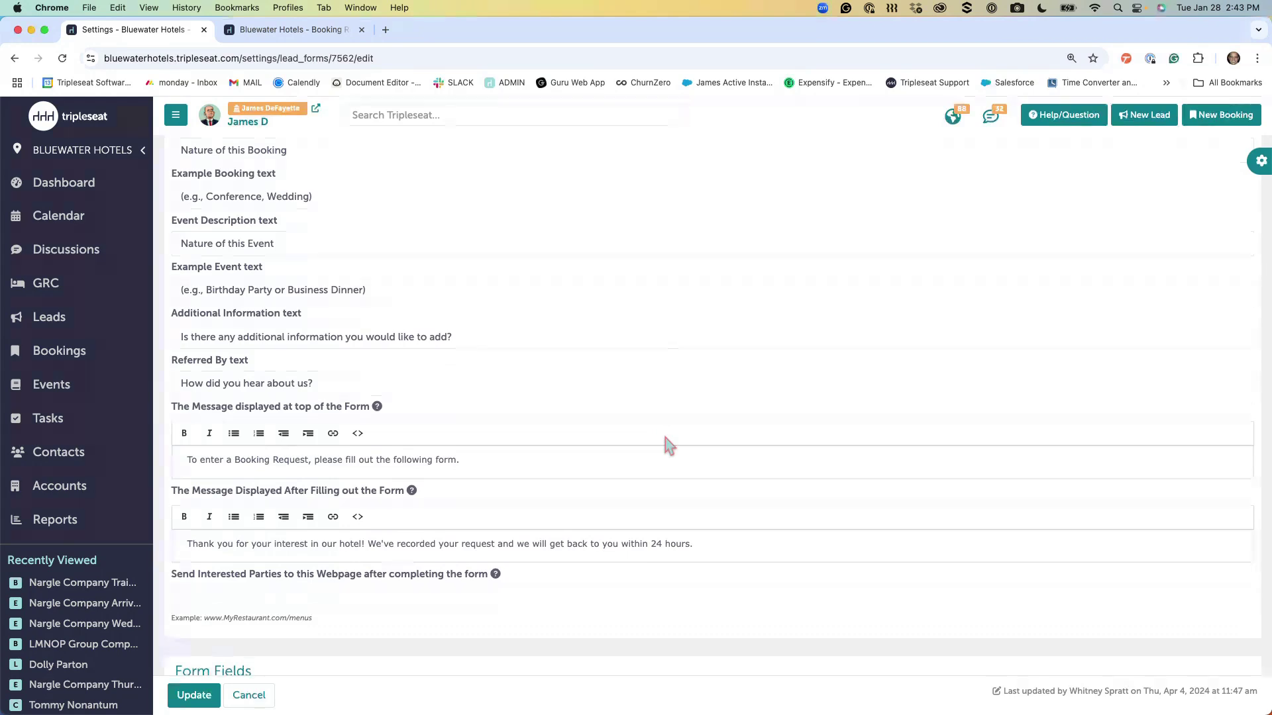
Review the form's Page Setup texts, highlighting the message displayed after filling out the form
scroll(664, 438, "up", 1)
scroll(664, 437, "up", 4)
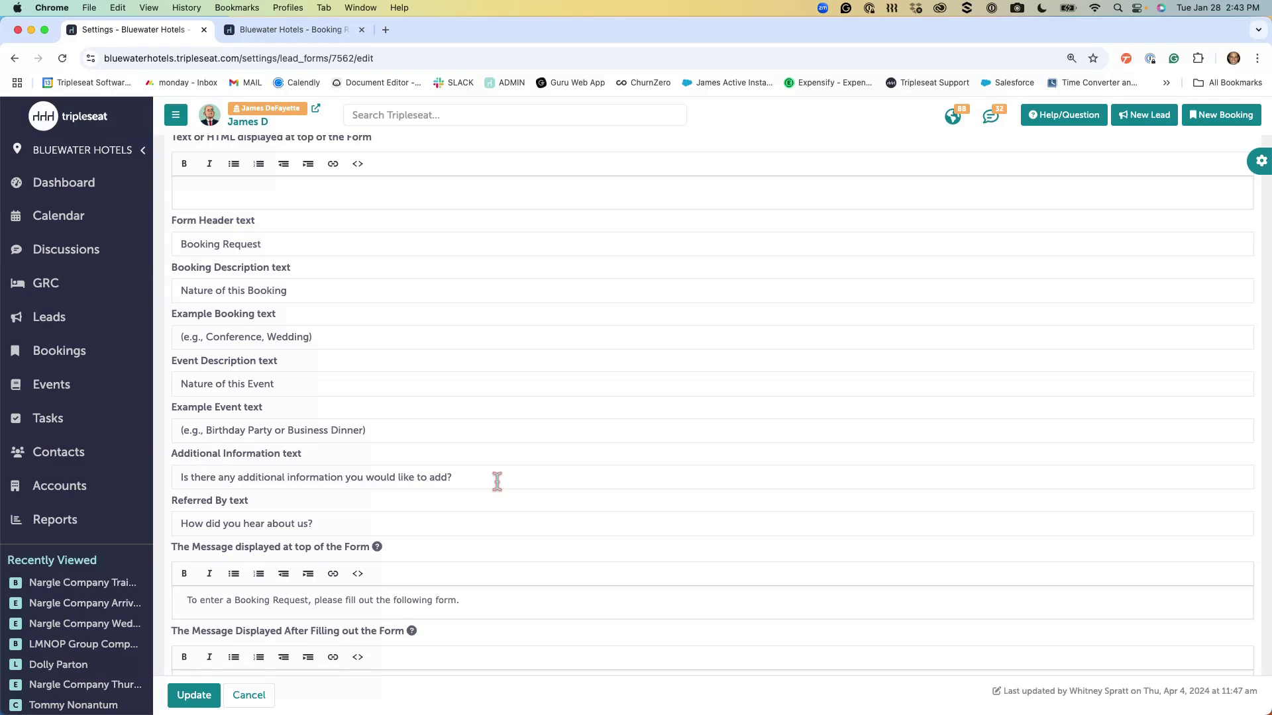
scroll(497, 482, "down", 1)
scroll(498, 483, "down", 3)
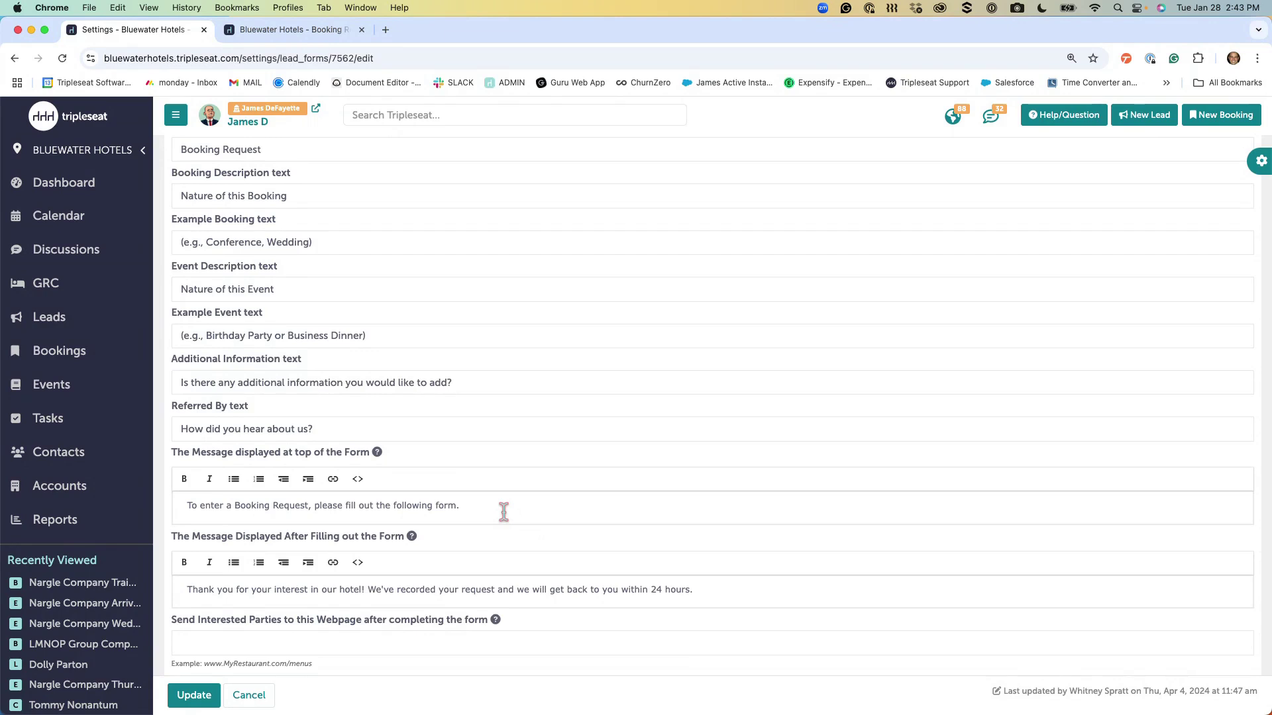
scroll(504, 511, "down", 1)
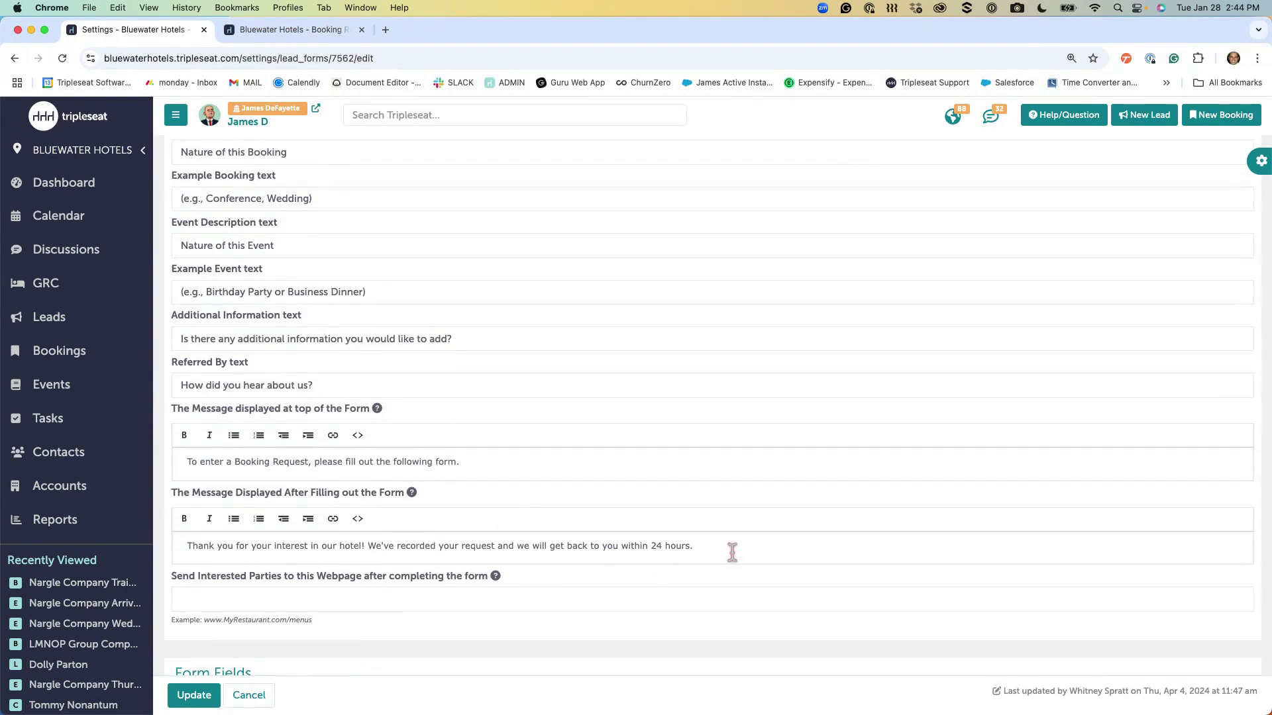
scroll(731, 550, "down", 1)
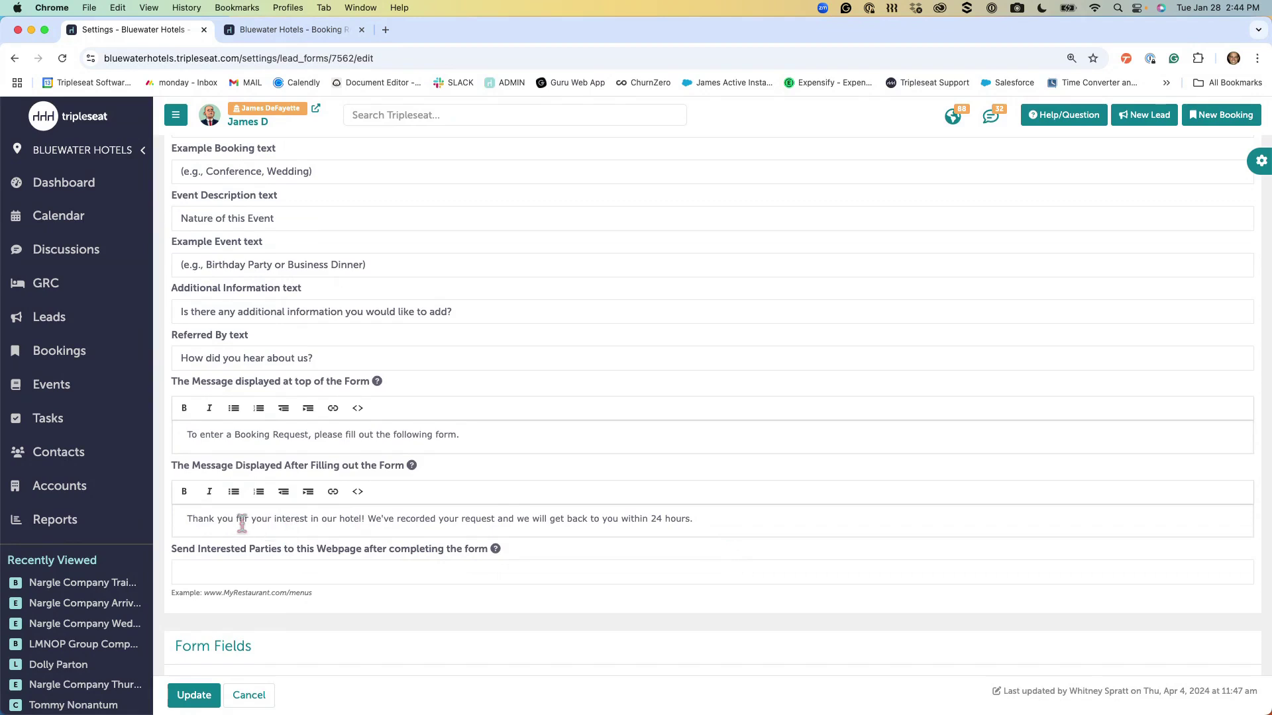
left_click_drag(188, 518, 699, 535)
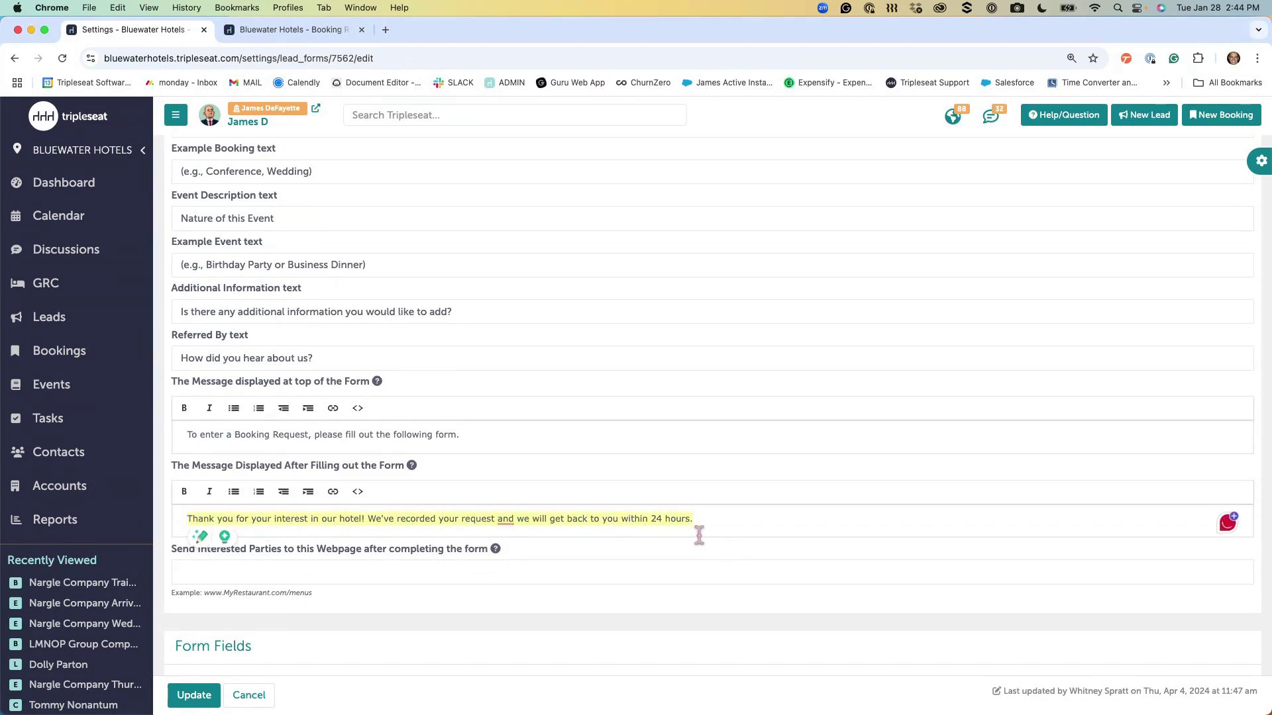
left_click(748, 525)
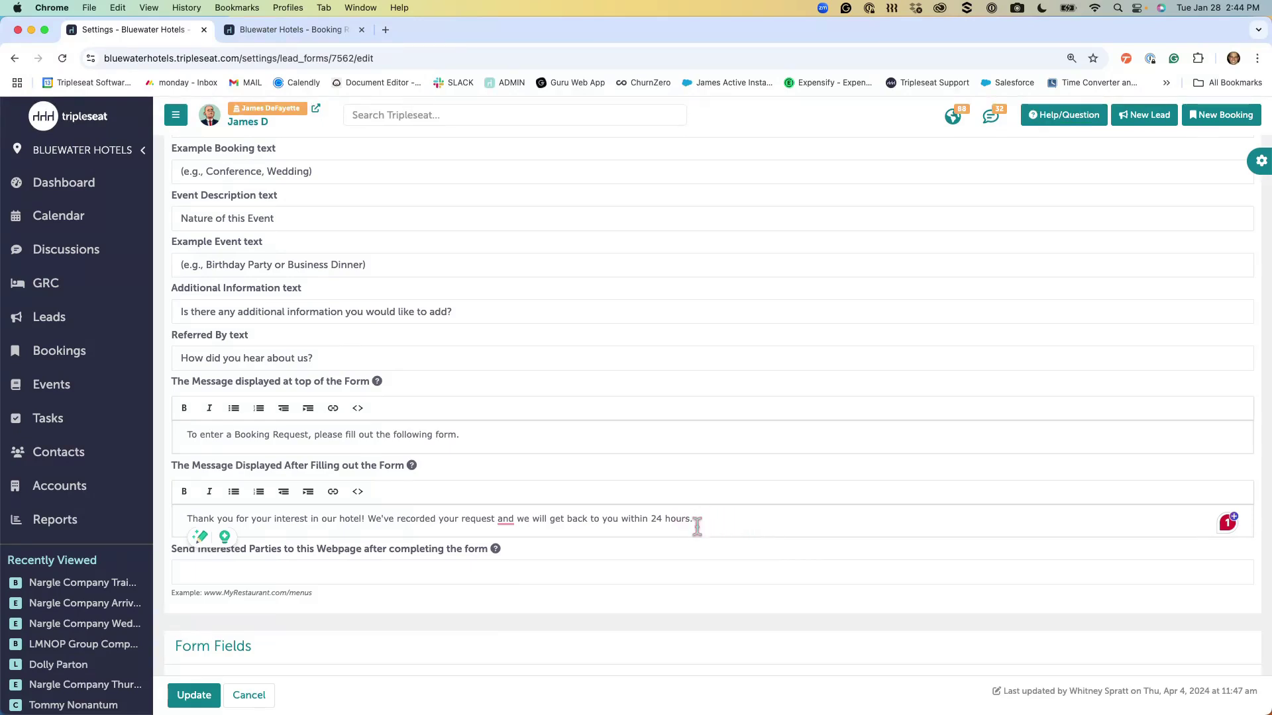
Examine the lead form's Form Fields section, including its contact, booking, event and additional options
scroll(726, 540, "down", 4)
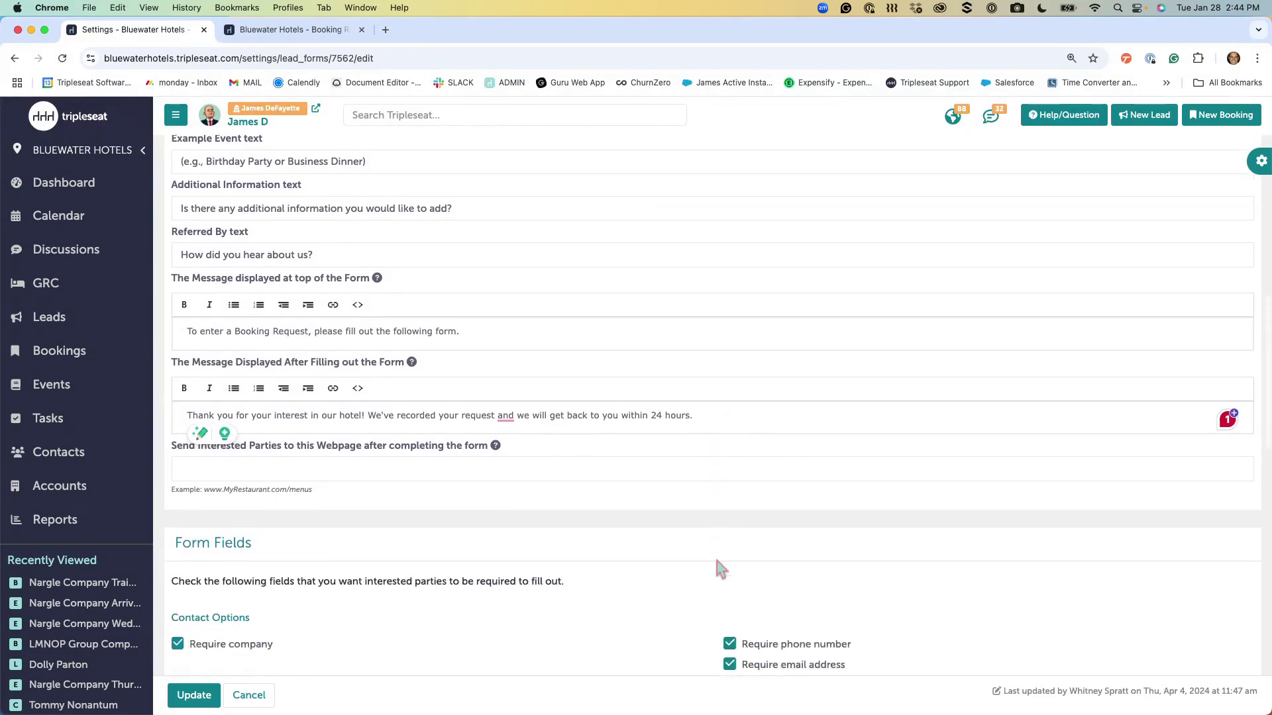
scroll(717, 562, "down", 6)
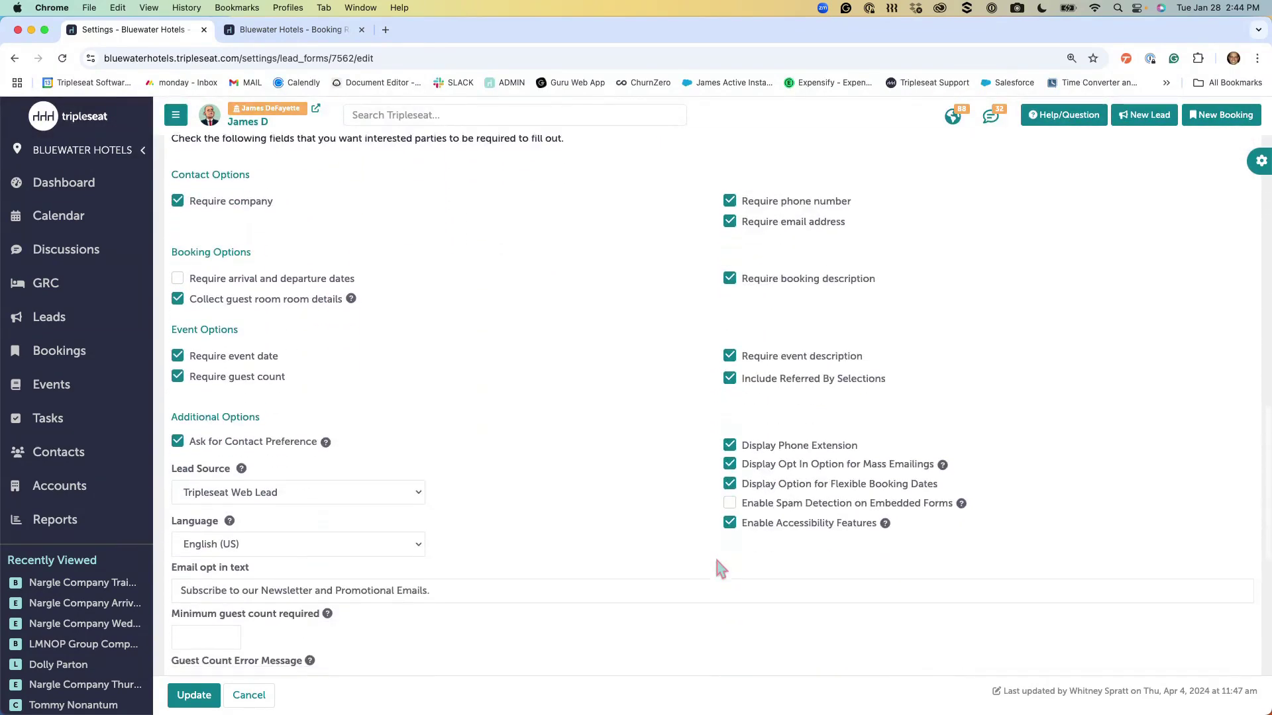
scroll(716, 562, "down", 2)
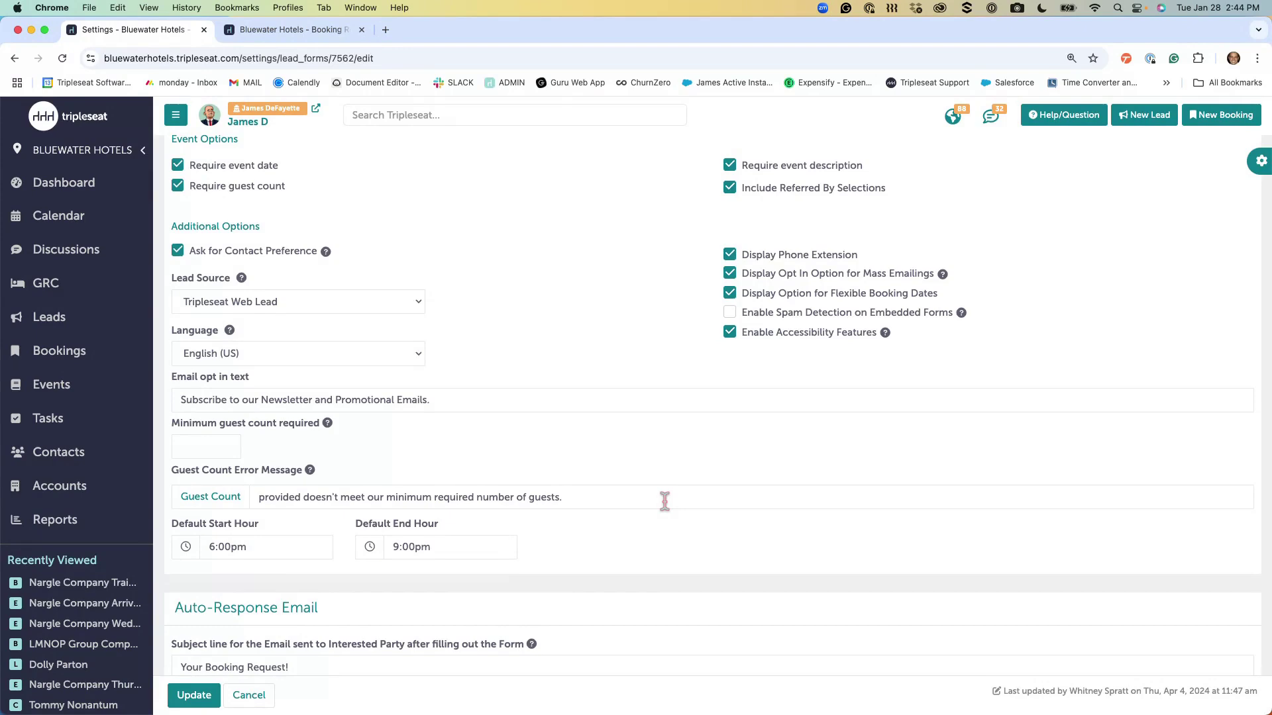
scroll(664, 501, "up", 3)
scroll(664, 502, "up", 2)
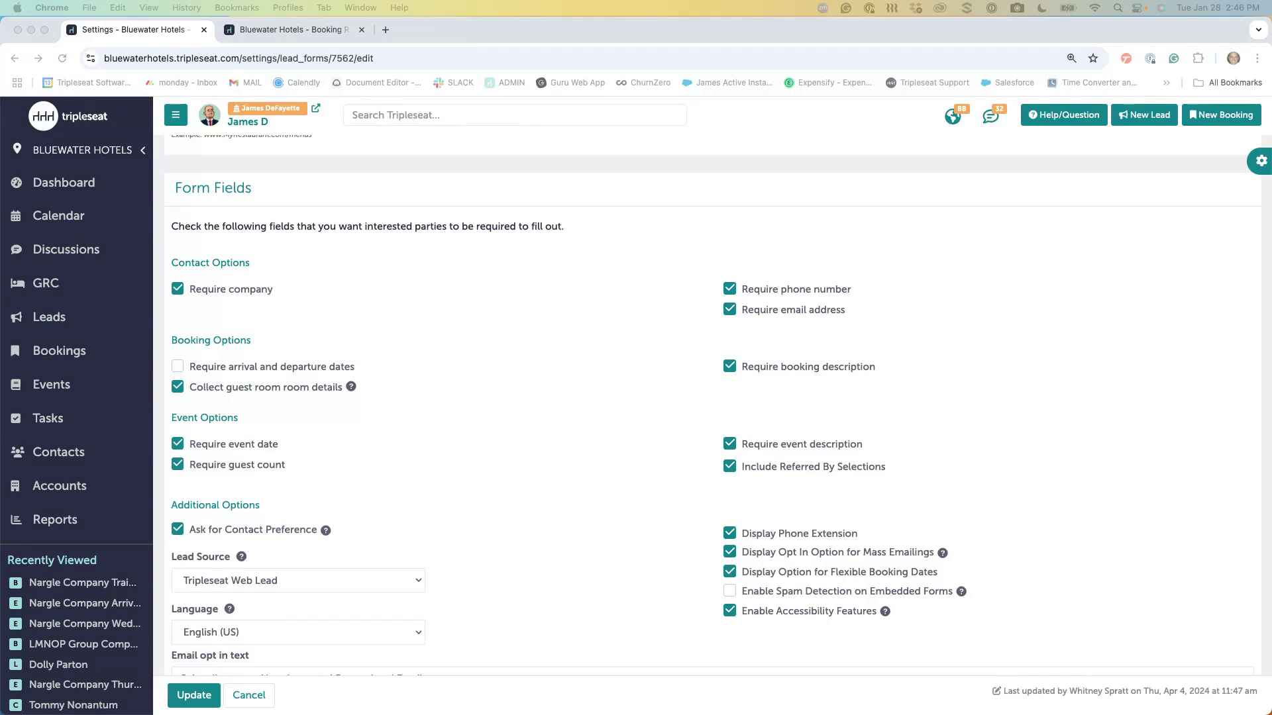
Leave the lead form and open the Bluewater Hotel North location's details for editing from the Locations settings
left_click(100, 183)
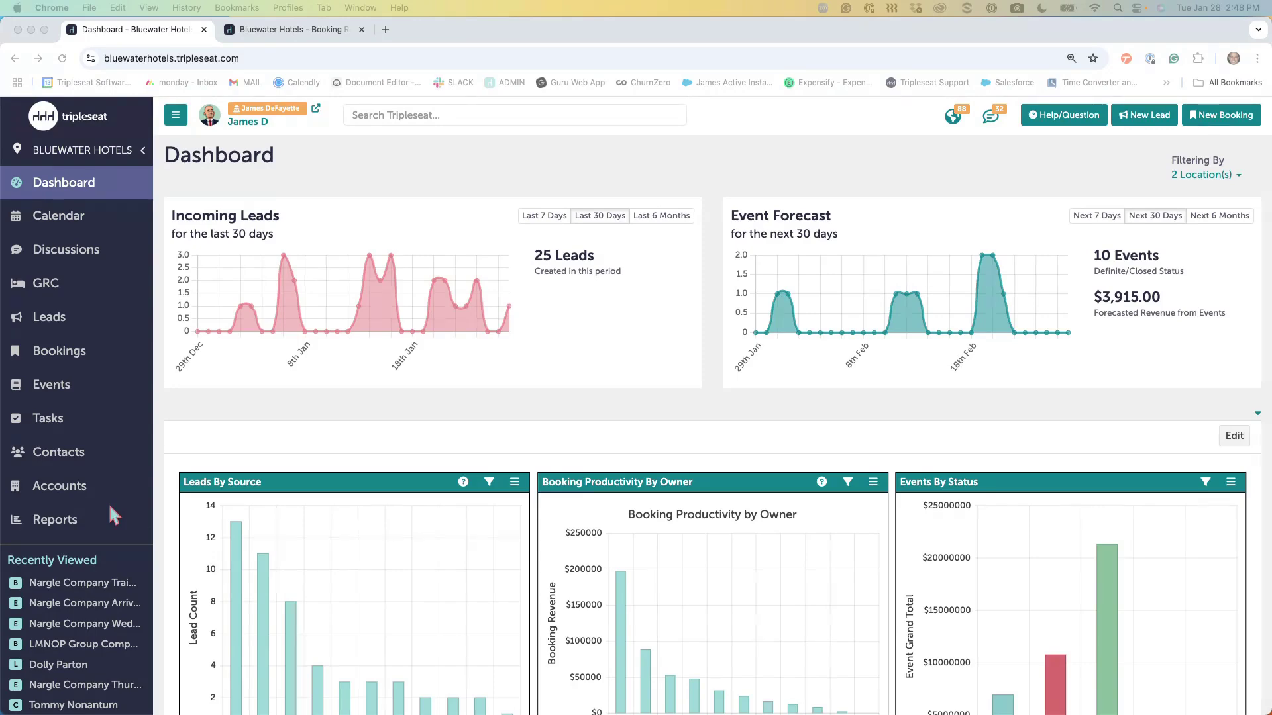
scroll(110, 509, "down", 5)
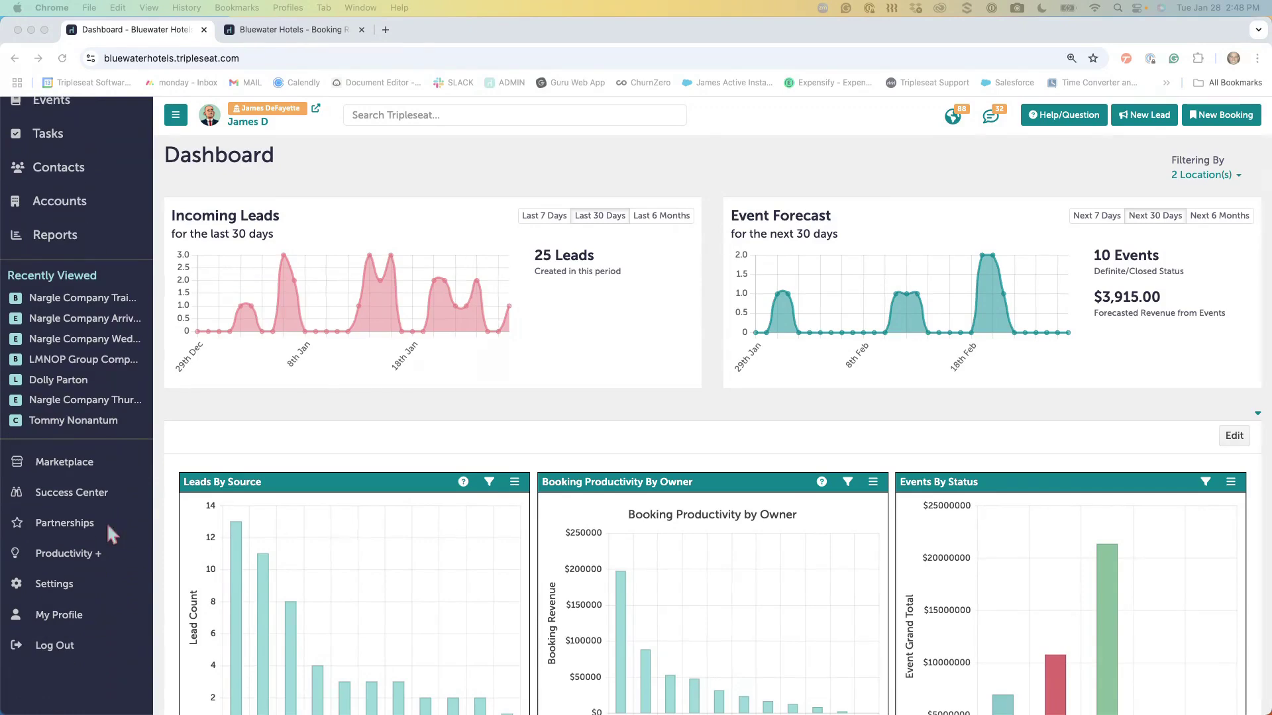
left_click(80, 586)
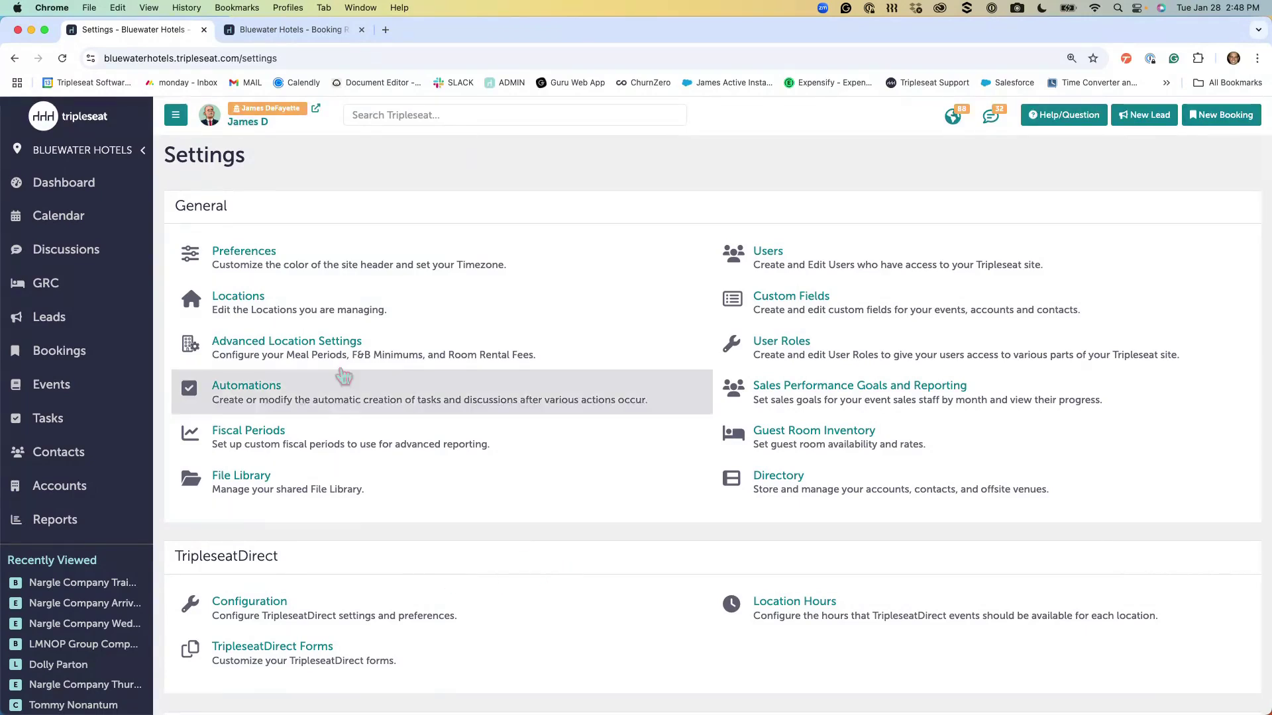
left_click(270, 297)
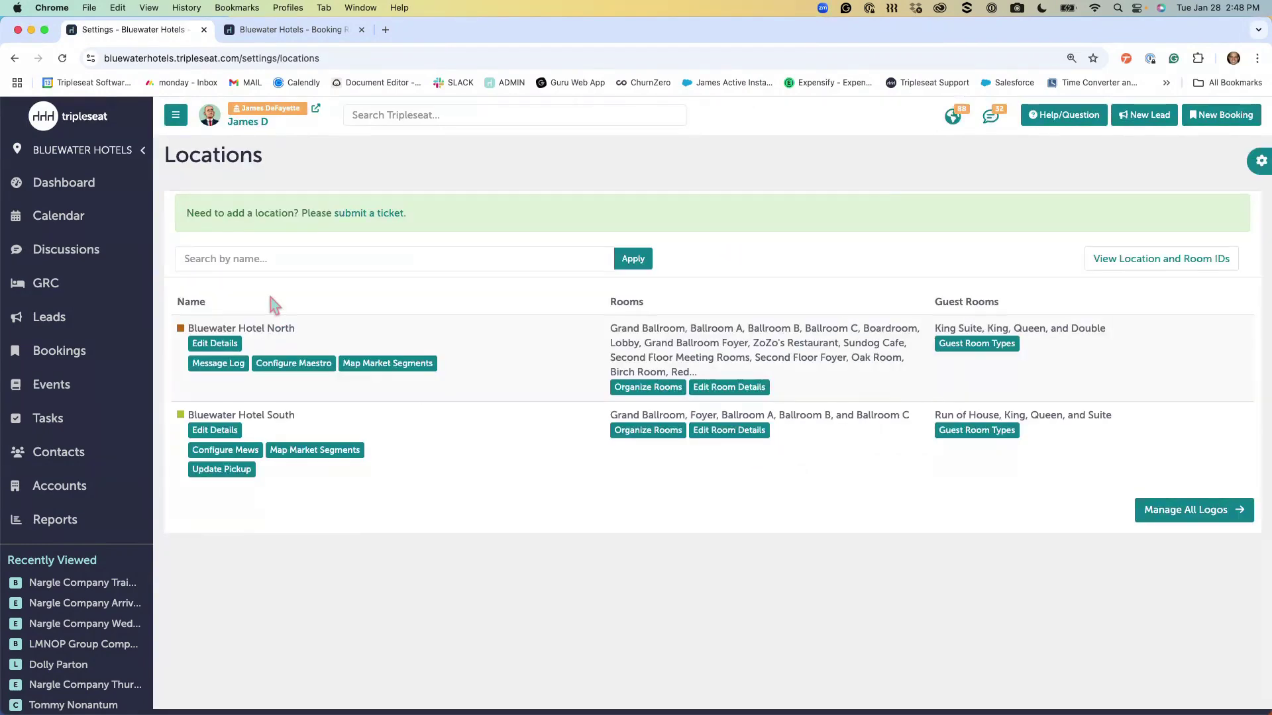
left_click(233, 349)
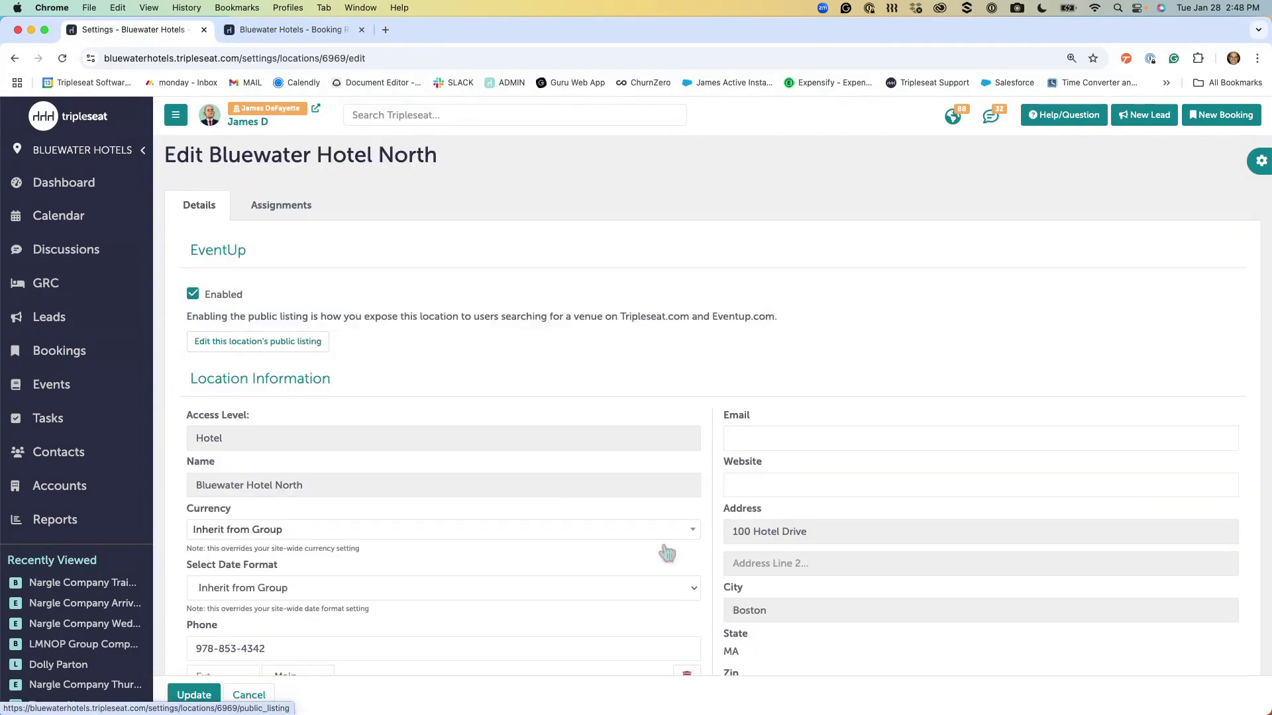
Examine the location's Lead Notifications users, non-Tripleseat user email notifications and lead recipient removal option
scroll(690, 559, "down", 18)
scroll(689, 555, "down", 10)
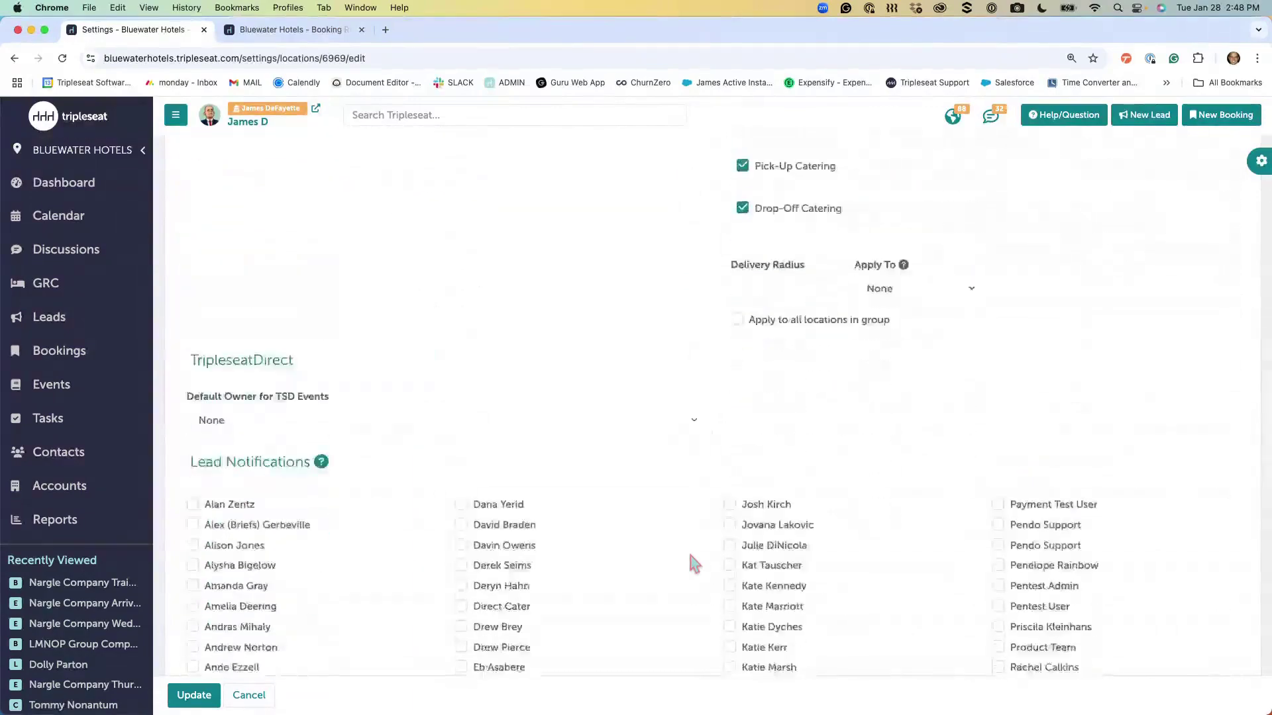
scroll(693, 561, "up", 3)
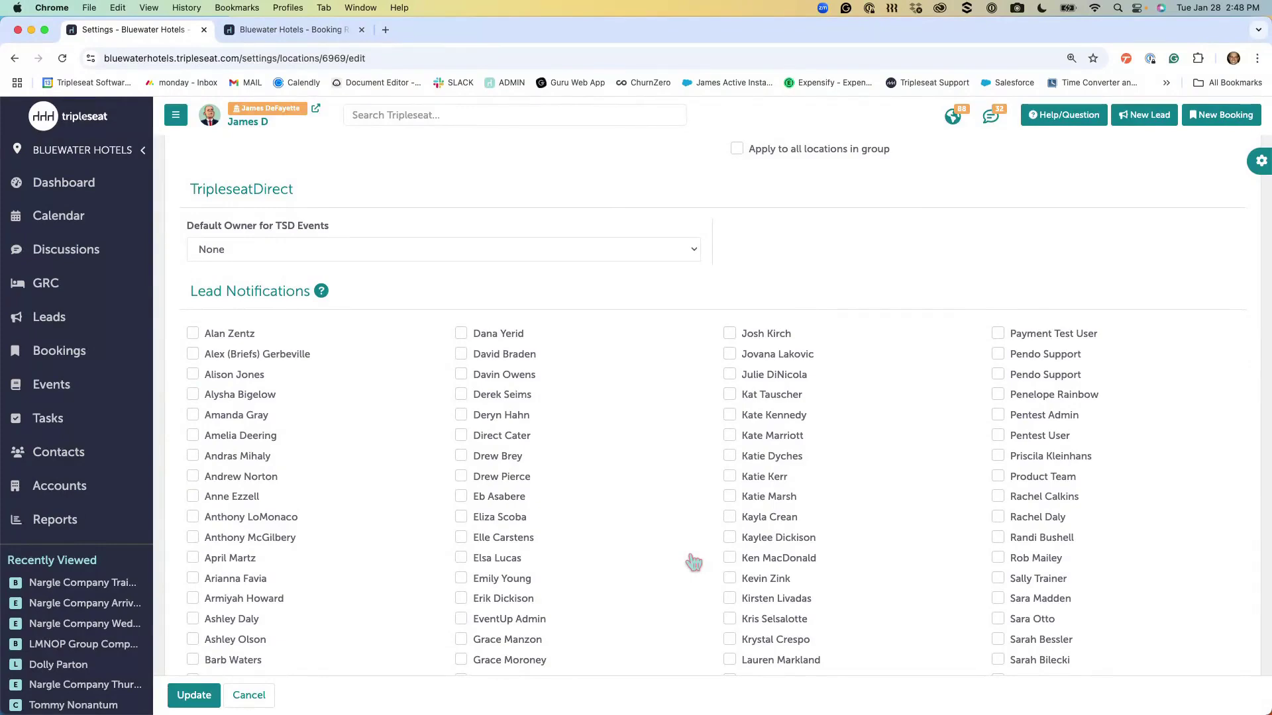
scroll(687, 536, "down", 3)
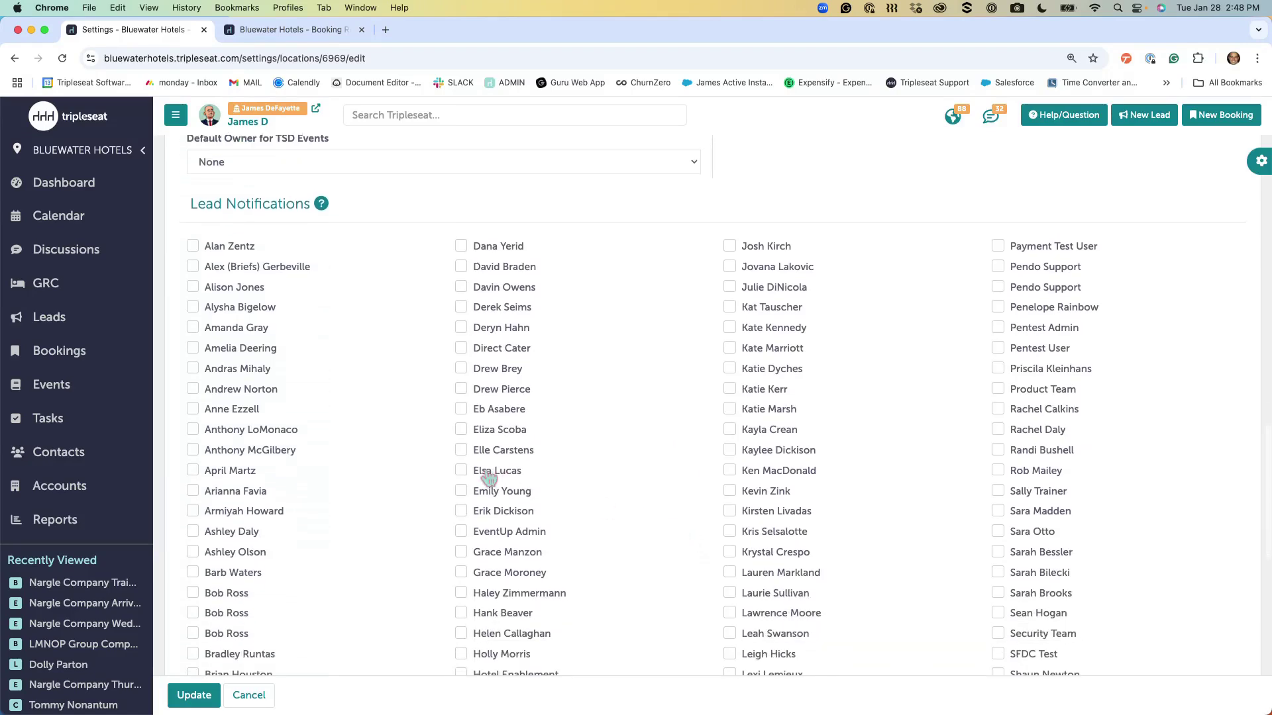
scroll(634, 474, "down", 3)
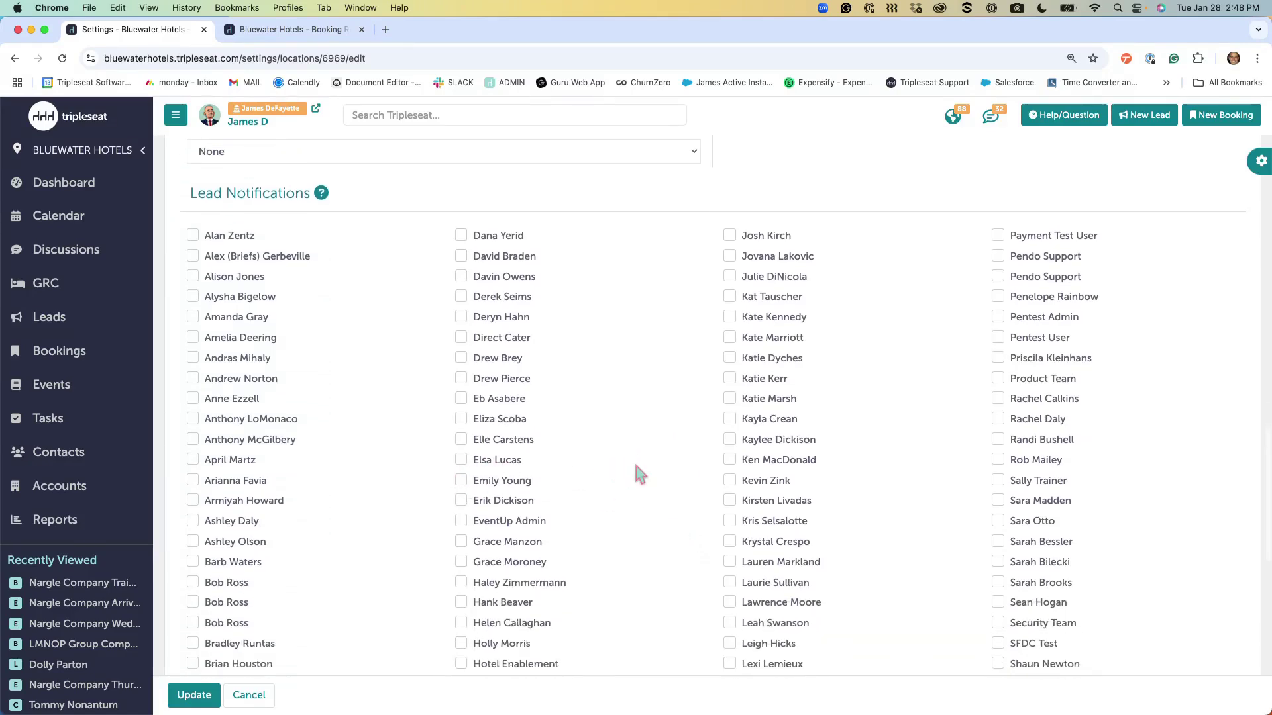
scroll(637, 472, "down", 10)
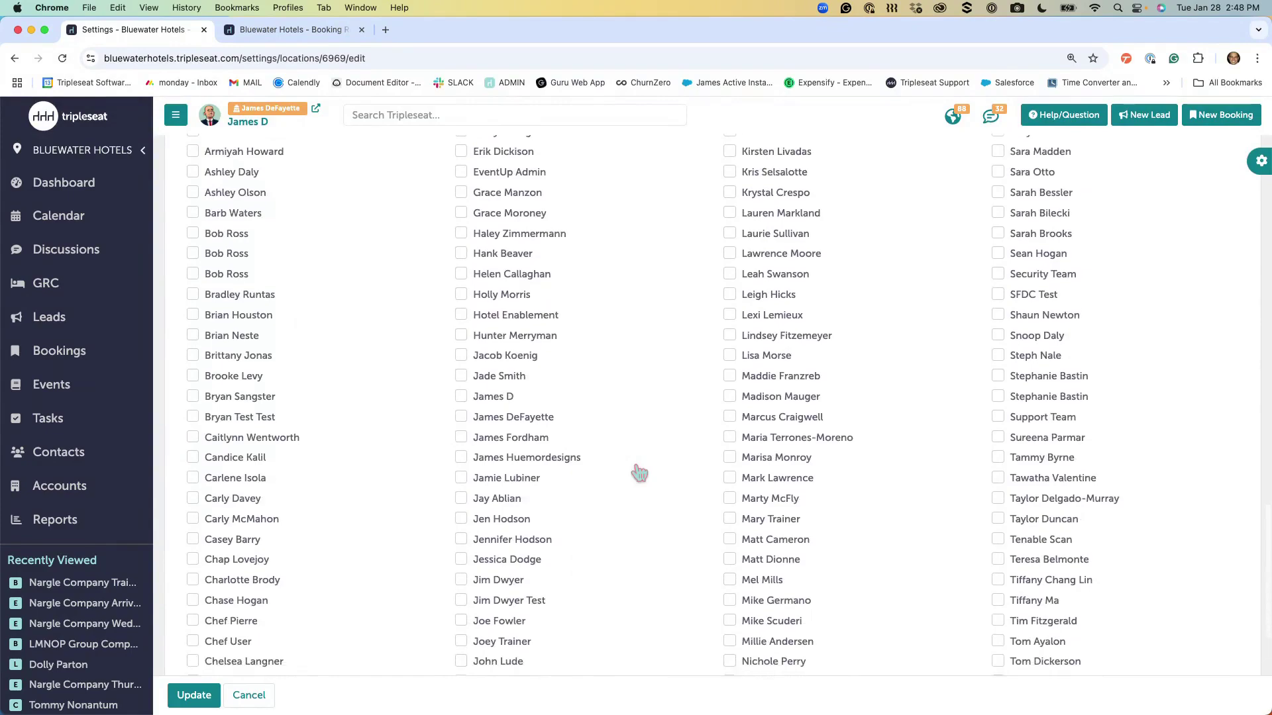
scroll(635, 467, "down", 5)
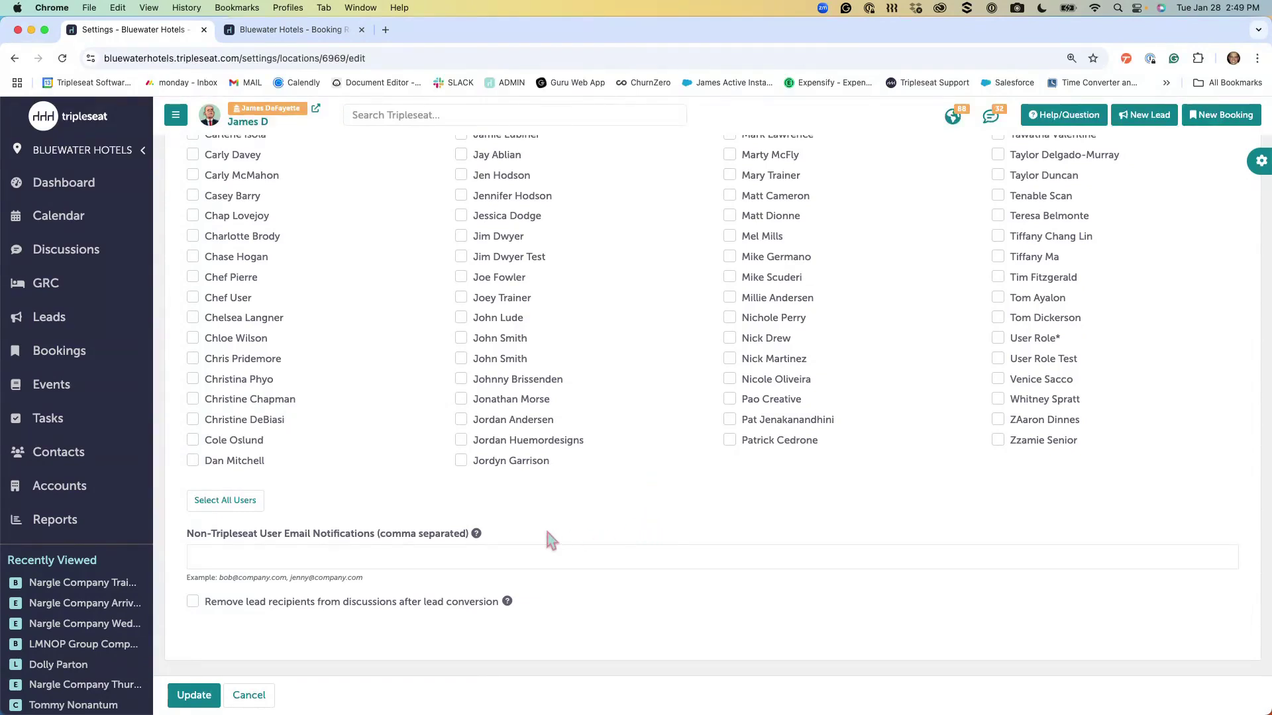
Cancel editing the Bluewater Hotel North location details and return to the main Settings page
left_click(384, 555)
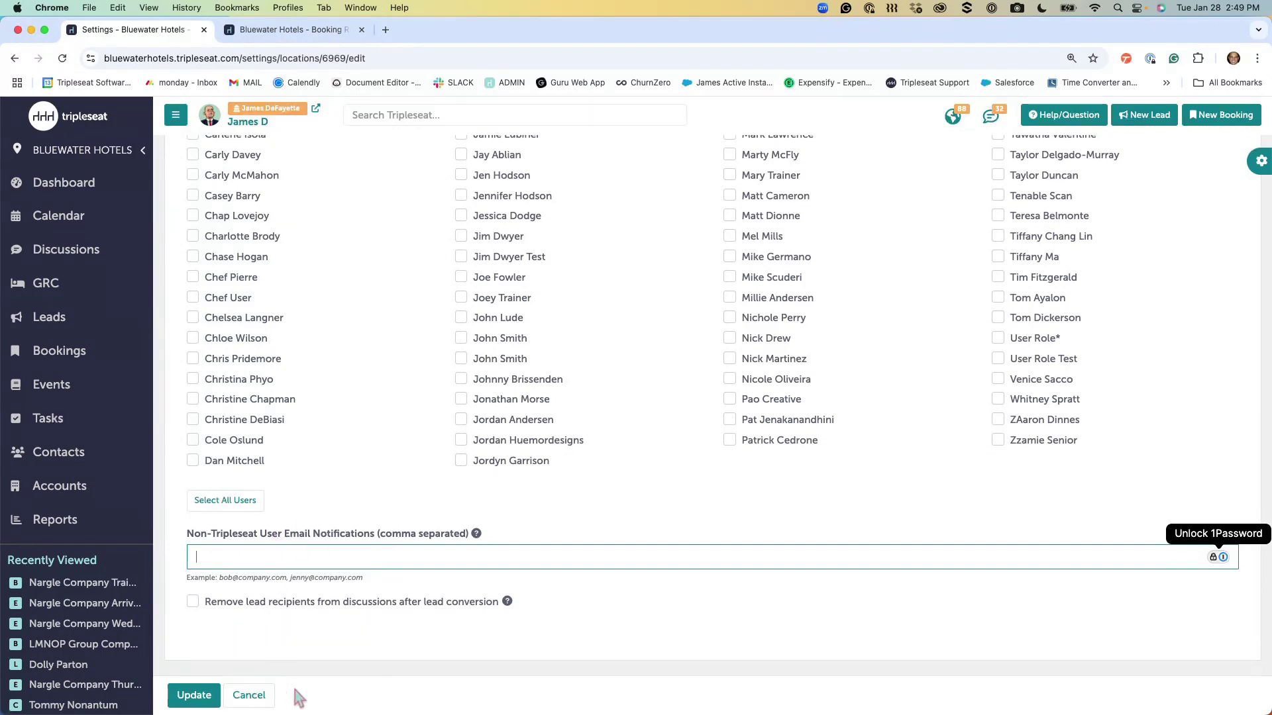
left_click(262, 702)
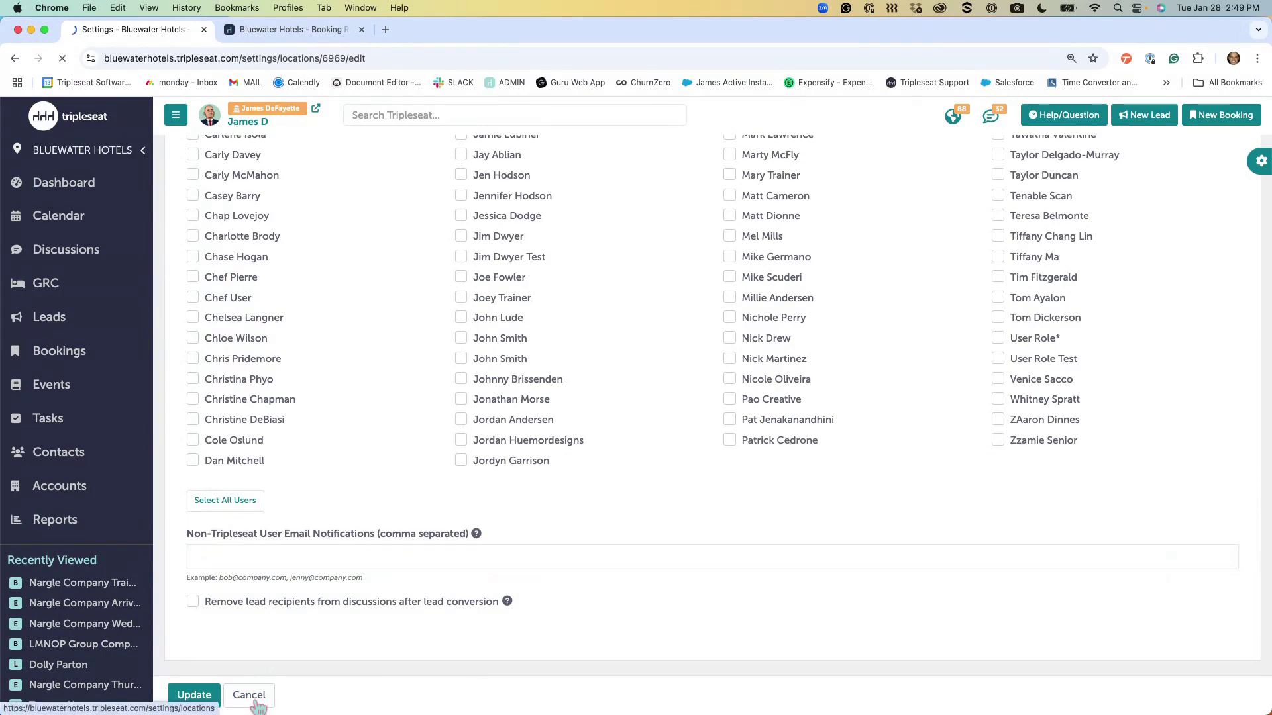
scroll(44, 583, "down", 5)
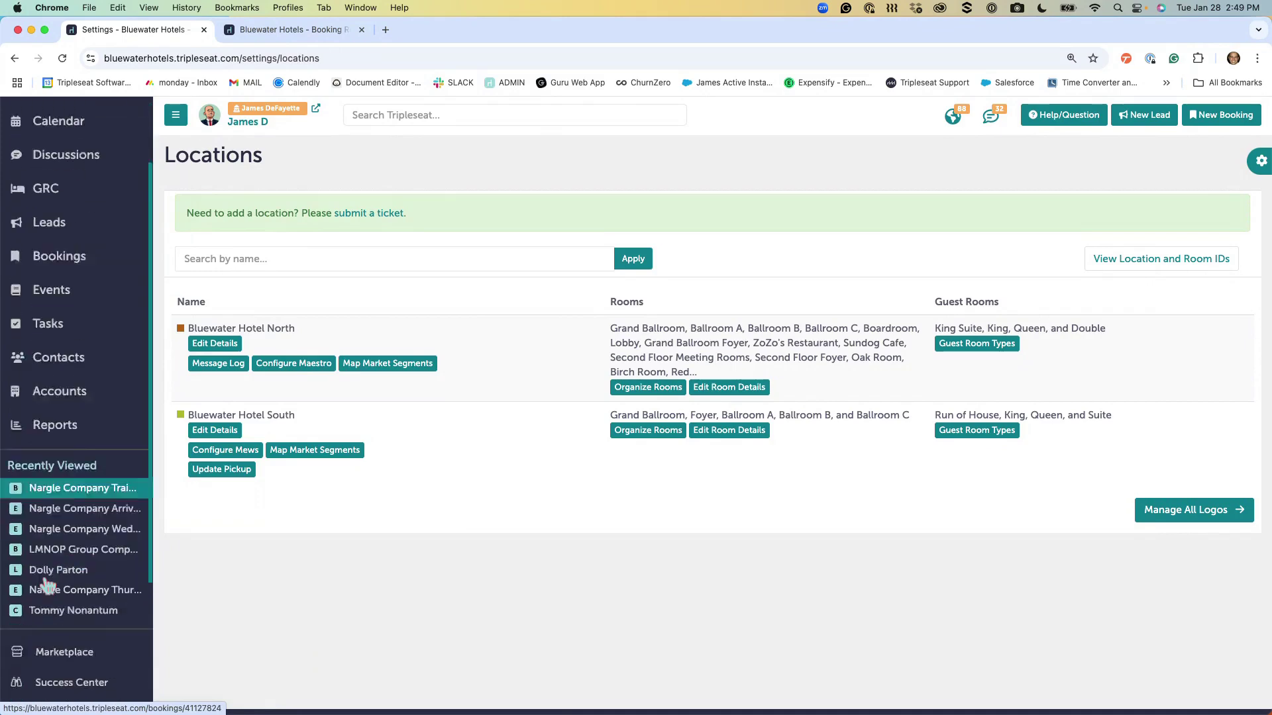
left_click(69, 586)
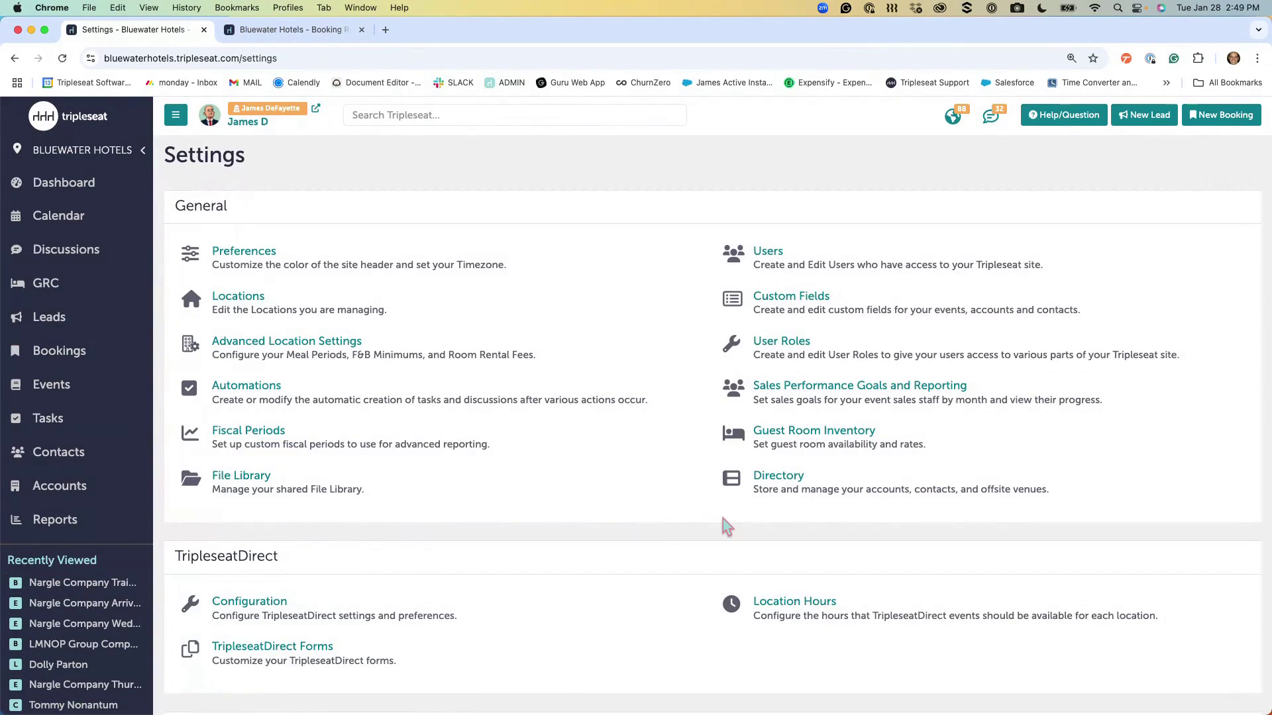
Open the EventUp settings and start editing the public listing of Bluewater Hotel North
scroll(725, 525, "down", 6)
scroll(725, 525, "down", 5)
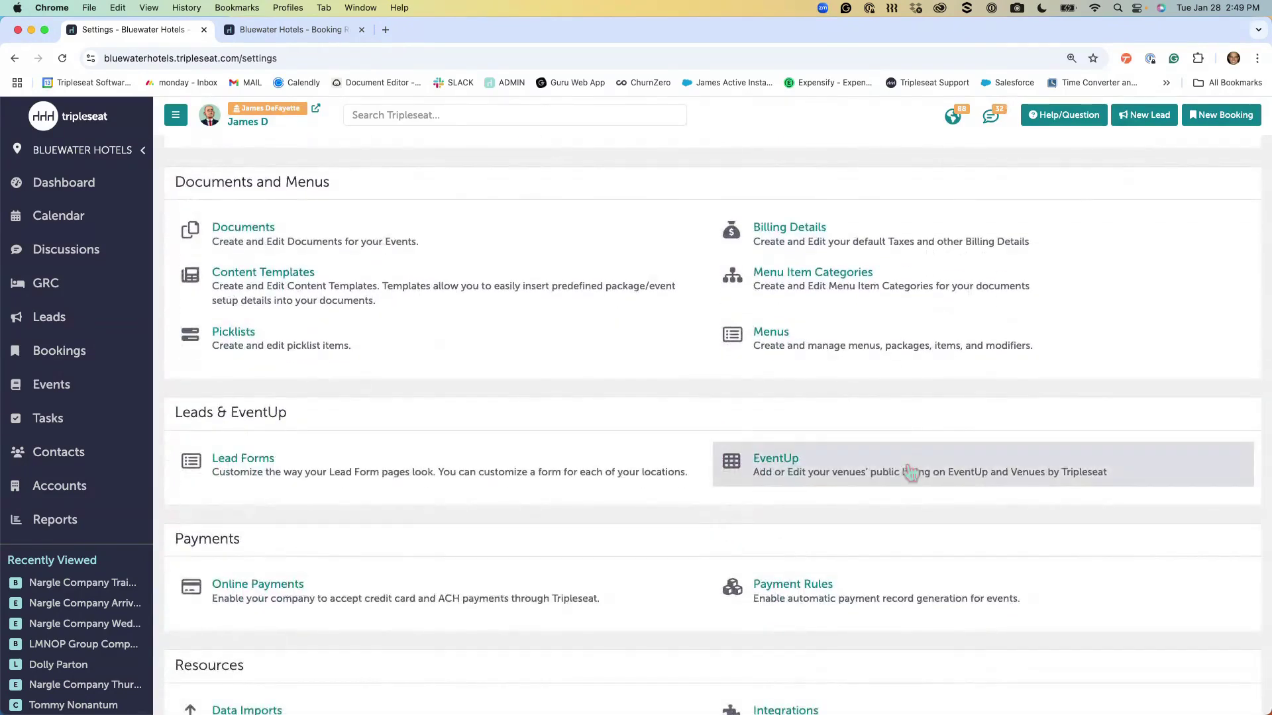
left_click(1135, 470)
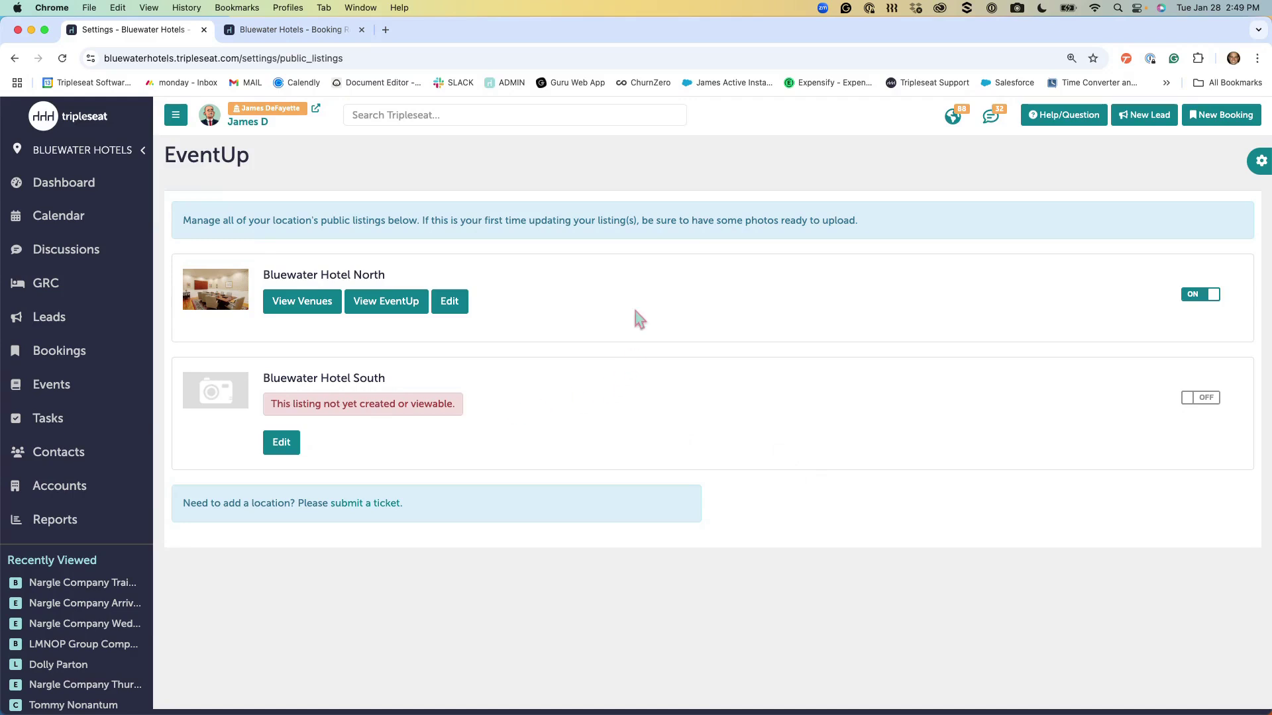
left_click(455, 310)
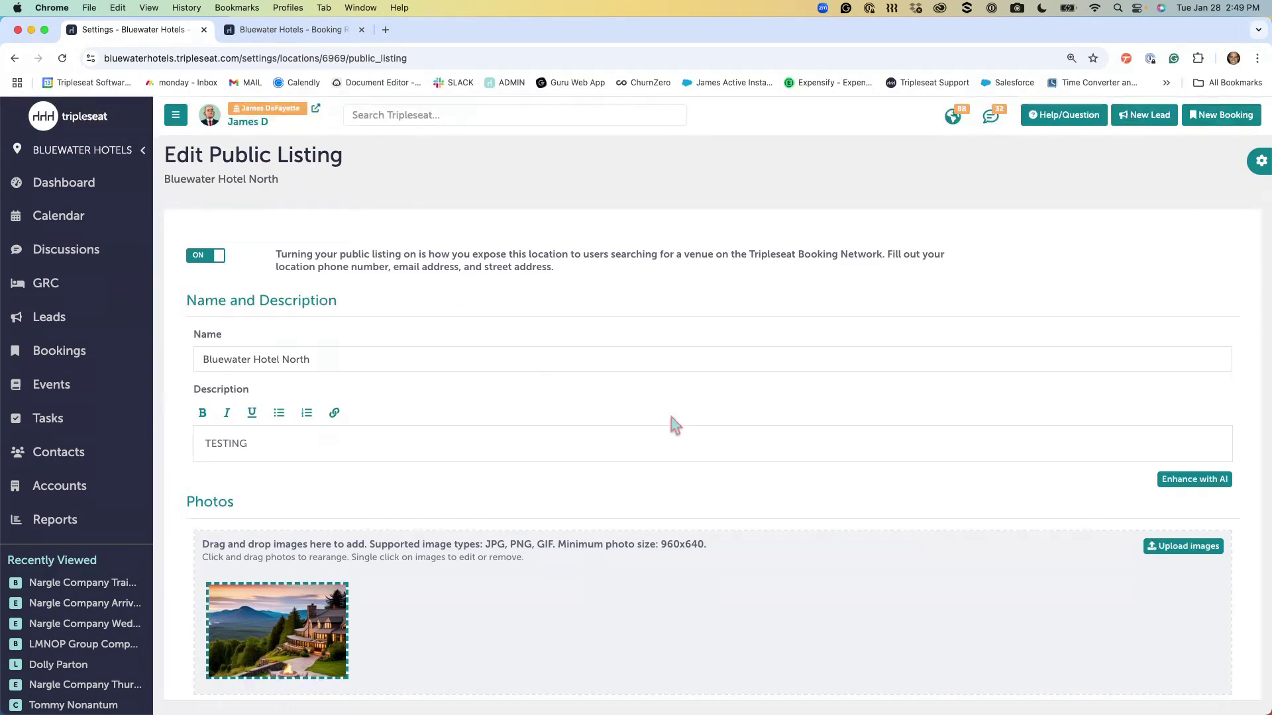
Replace the listing's description with "A new england hotel with charm" and enhance the text with AI
scroll(671, 424, "down", 3)
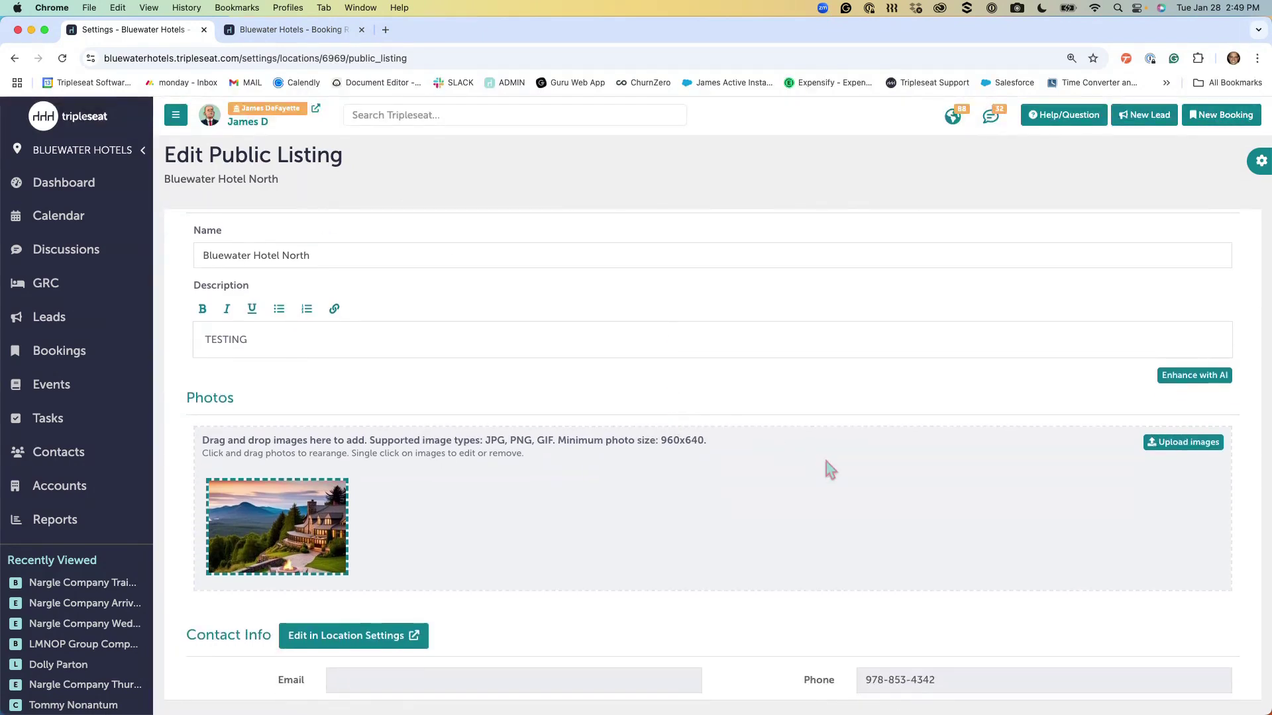
scroll(825, 461, "down", 3)
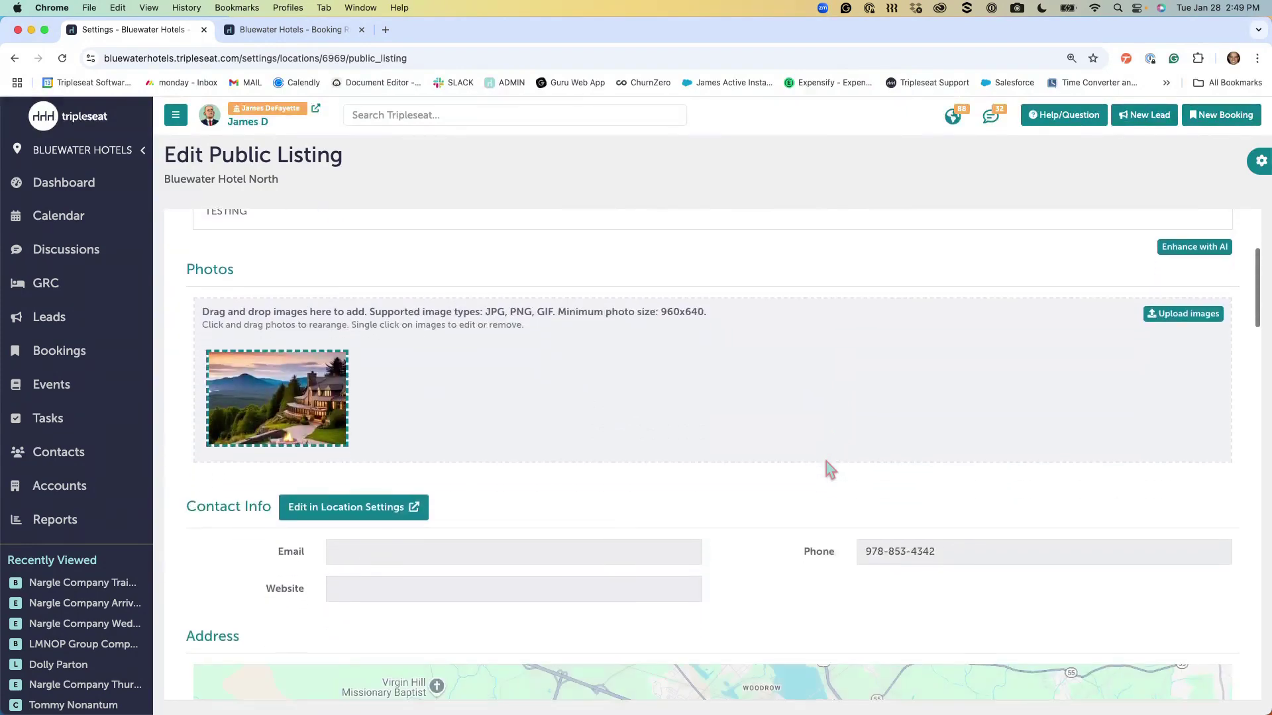
scroll(829, 467, "down", 2)
scroll(829, 468, "up", 5)
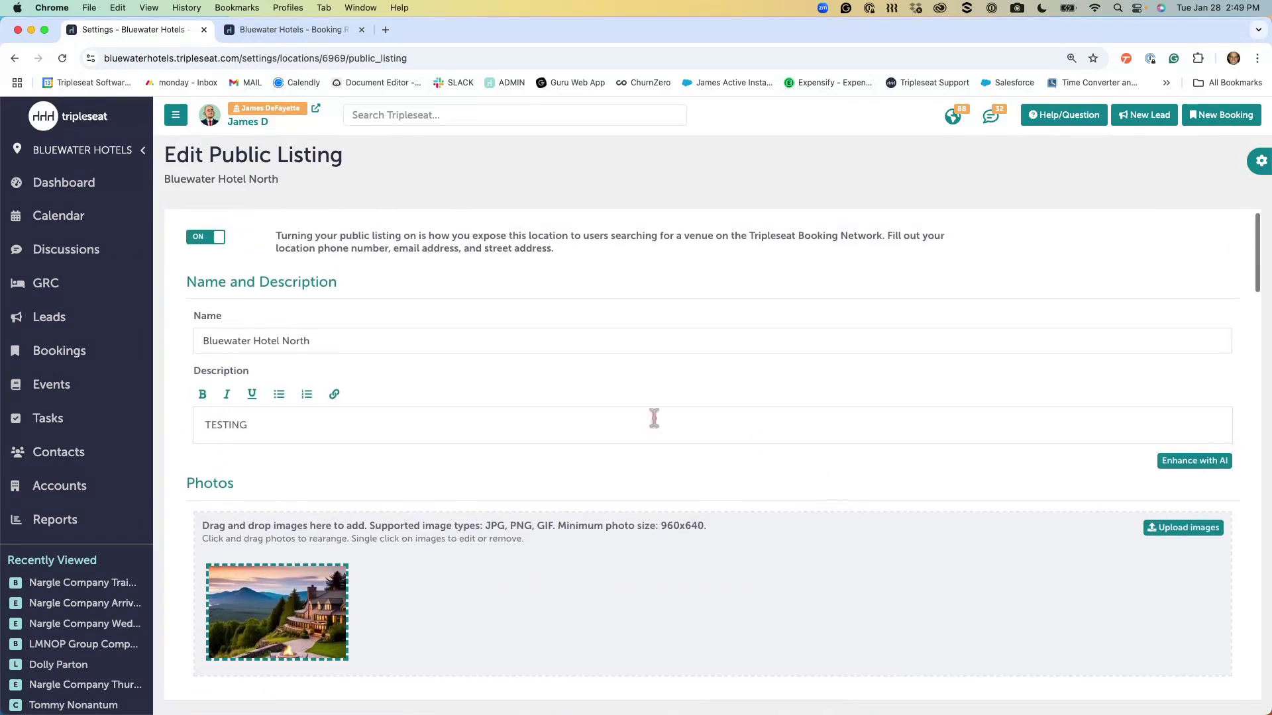
left_click(429, 339)
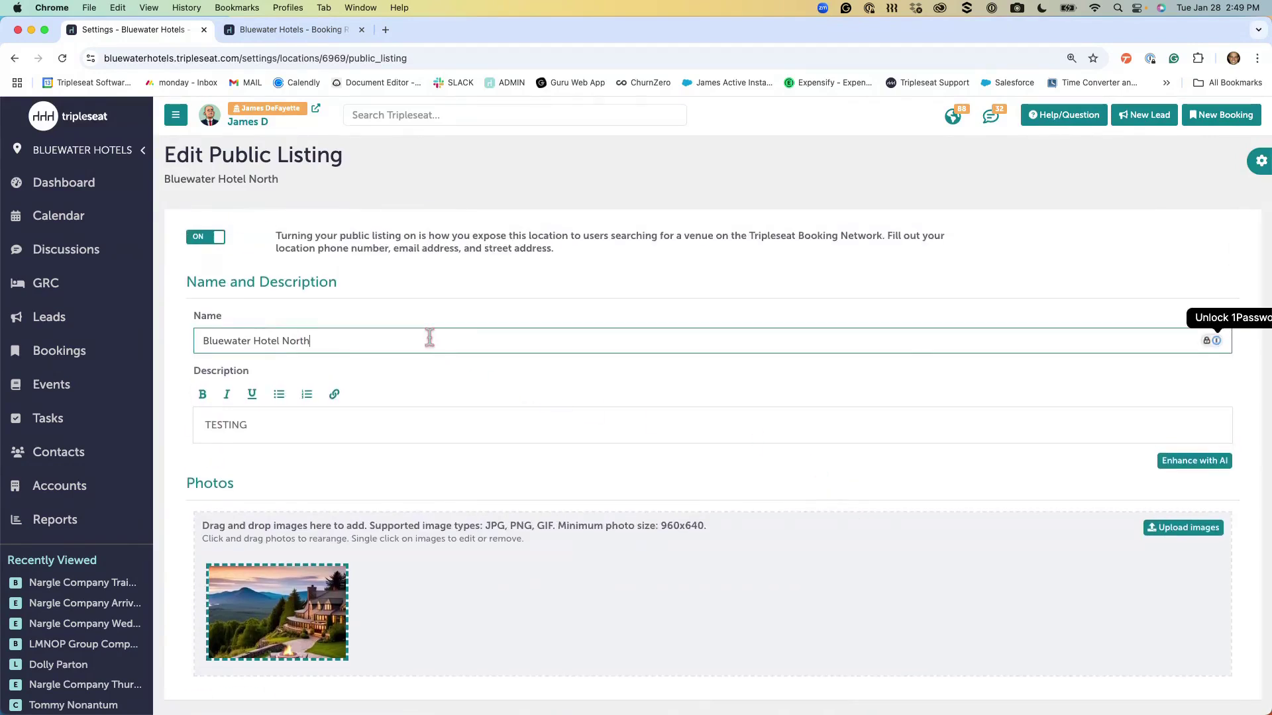
left_click(418, 432)
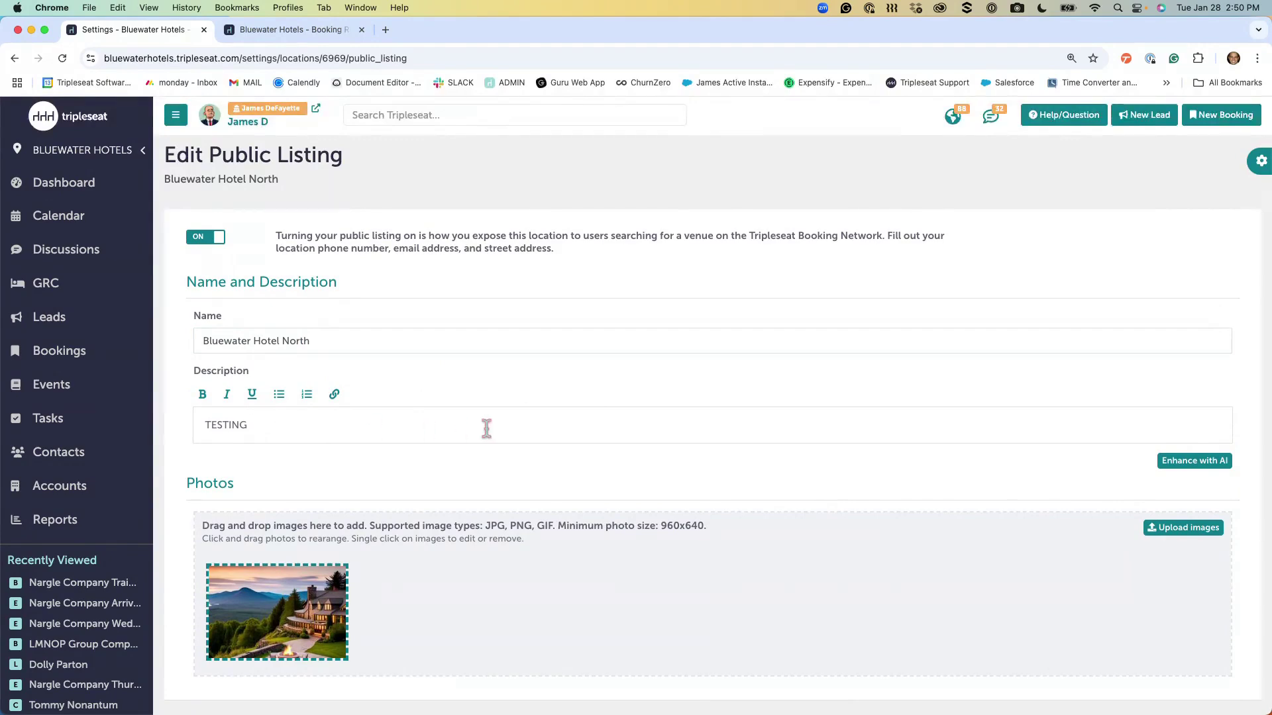
key("super+a")
type("A newen")
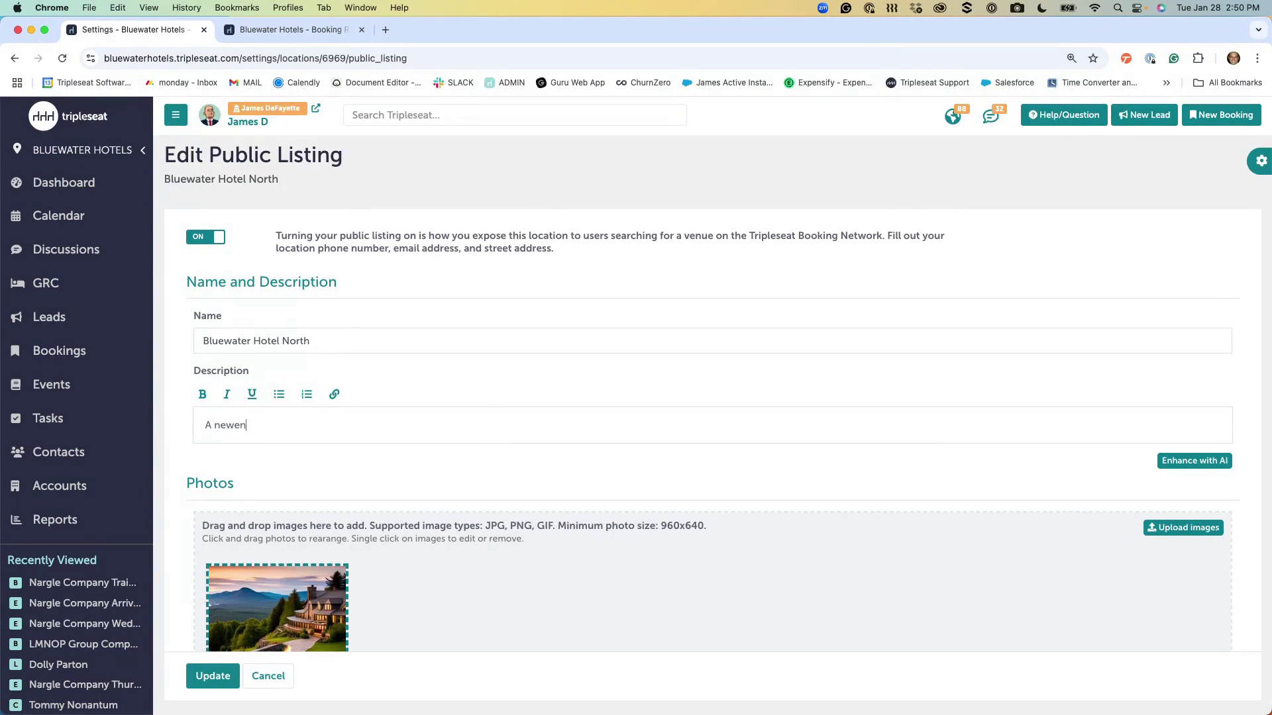
type("gland hotel with charm")
left_click(235, 427)
left_click(1159, 466)
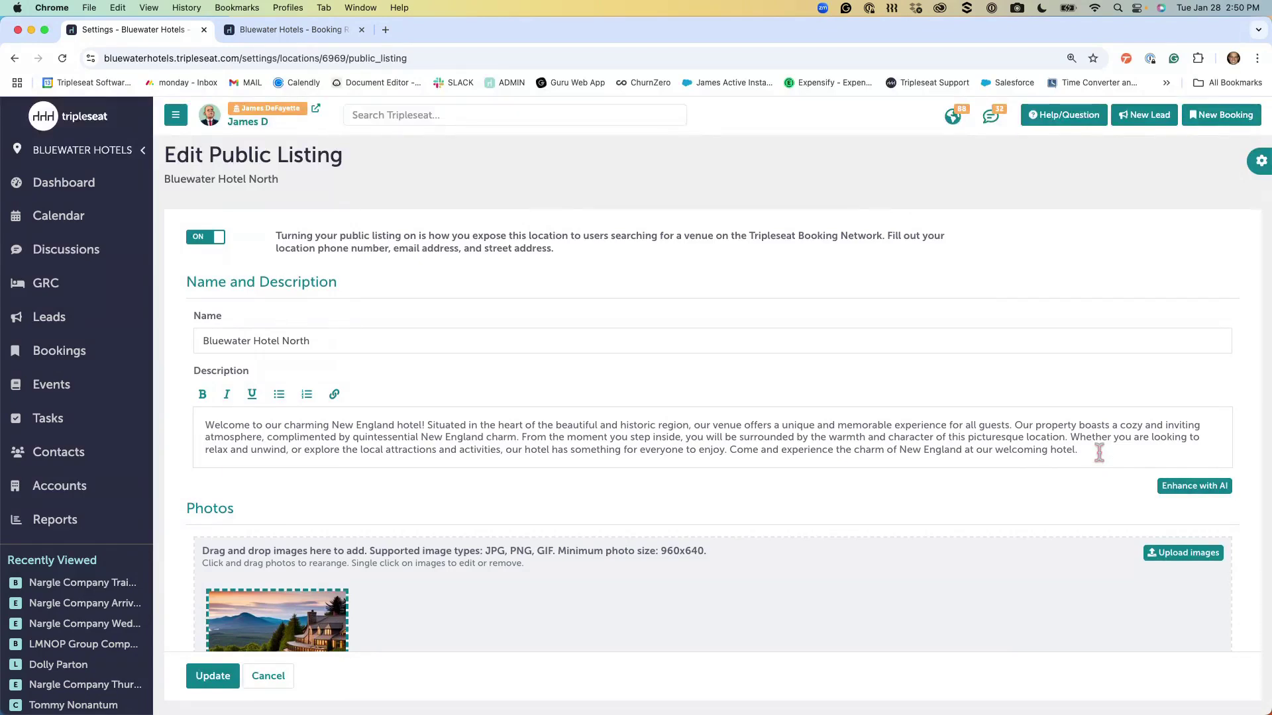
Examine the listing's photos, contact info, address, location details and pricing fields
scroll(961, 501, "down", 5)
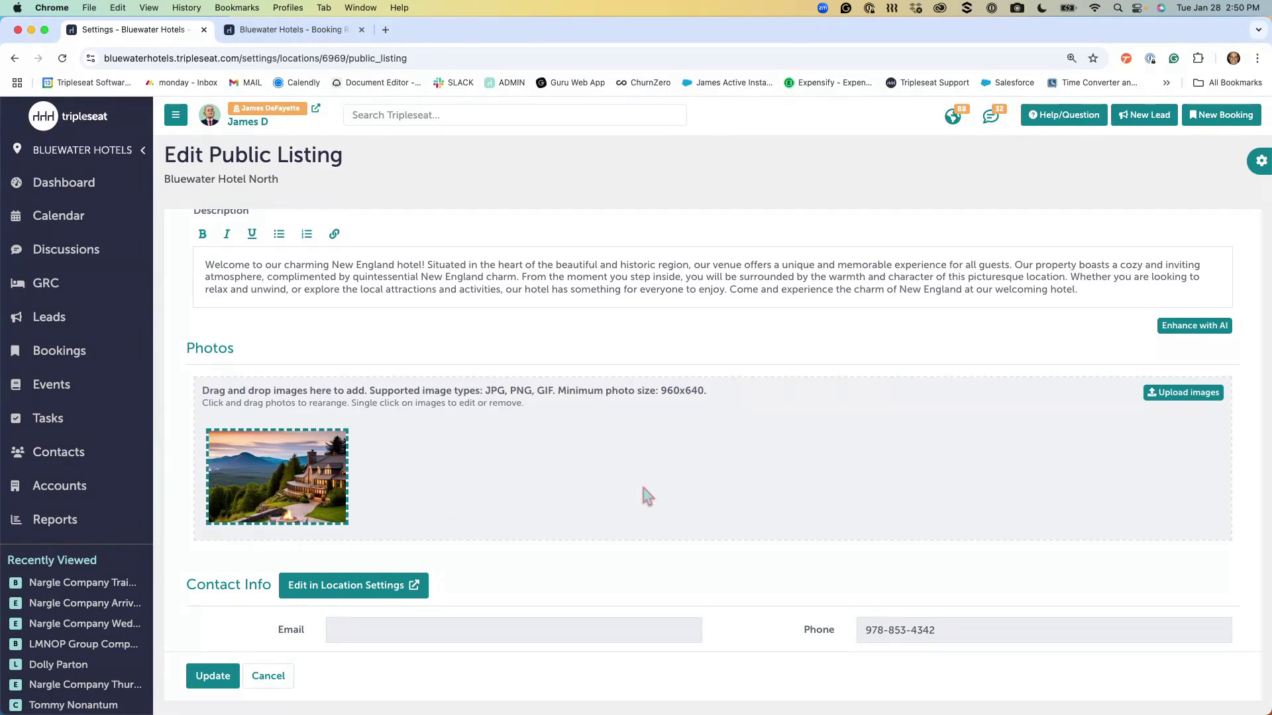
scroll(697, 482, "down", 5)
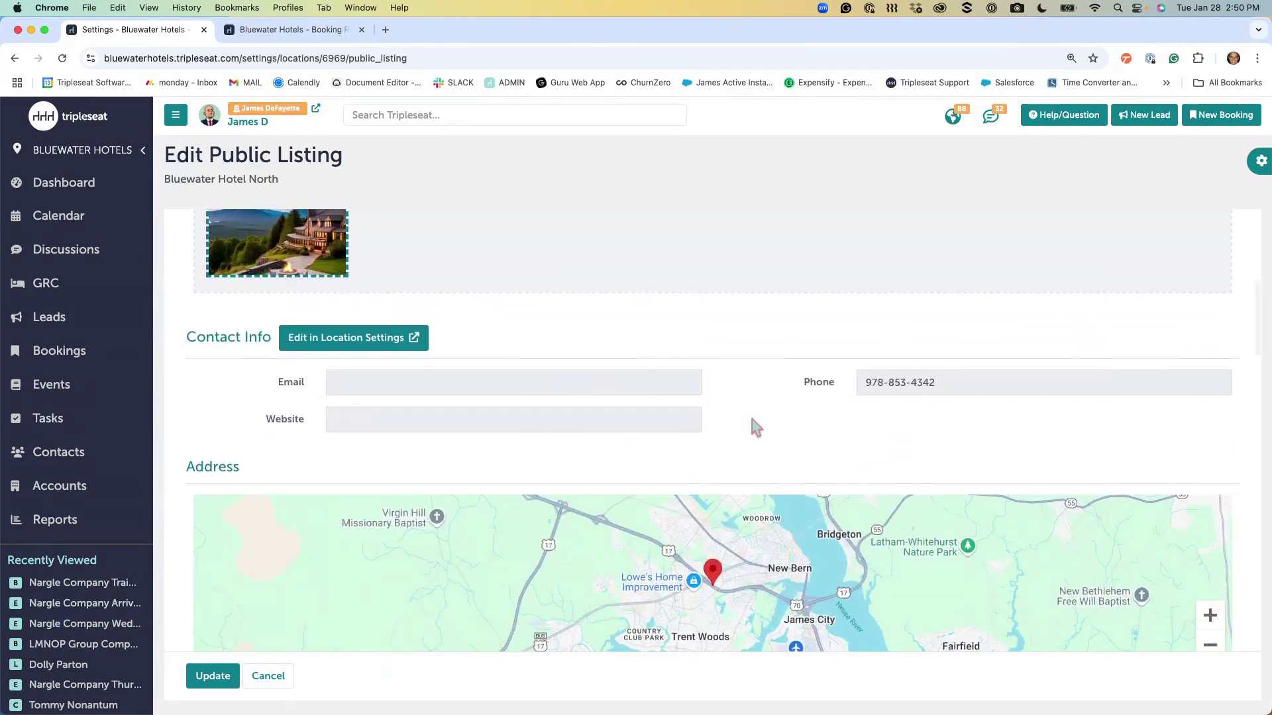
scroll(759, 420, "down", 5)
scroll(760, 426, "down", 2)
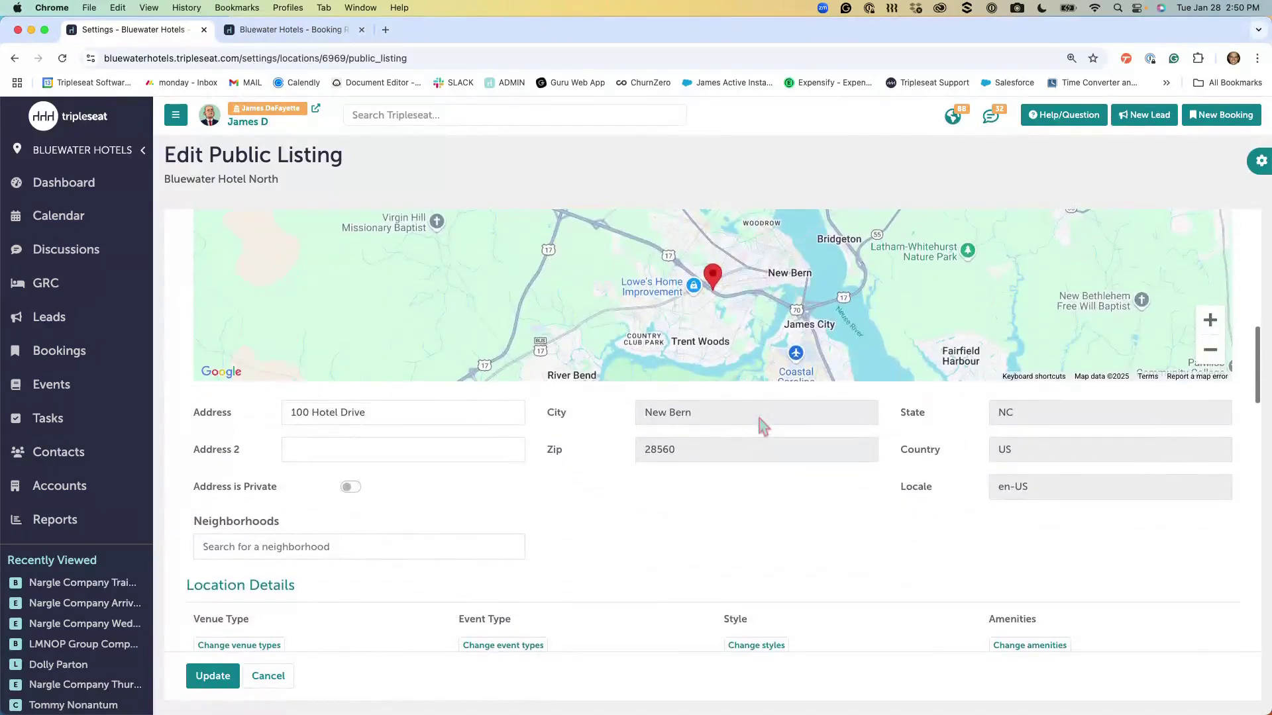
scroll(781, 504, "down", 2)
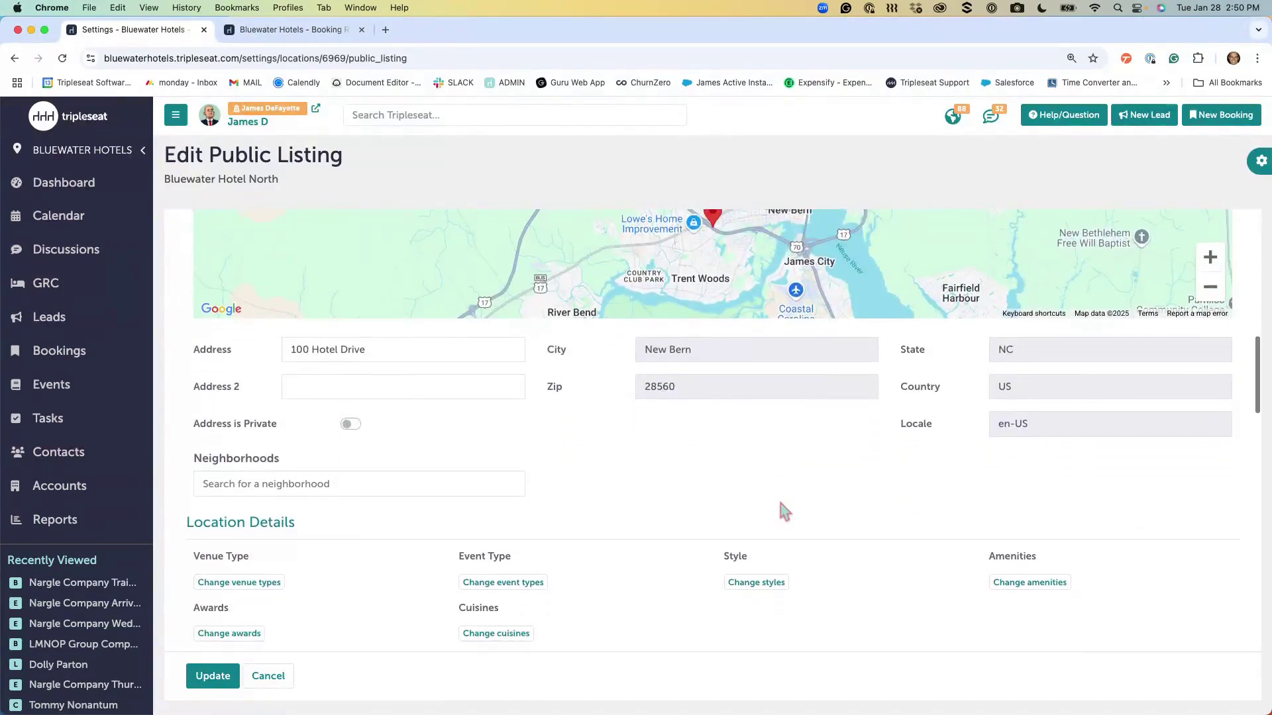
scroll(779, 504, "down", 2)
scroll(780, 510, "down", 2)
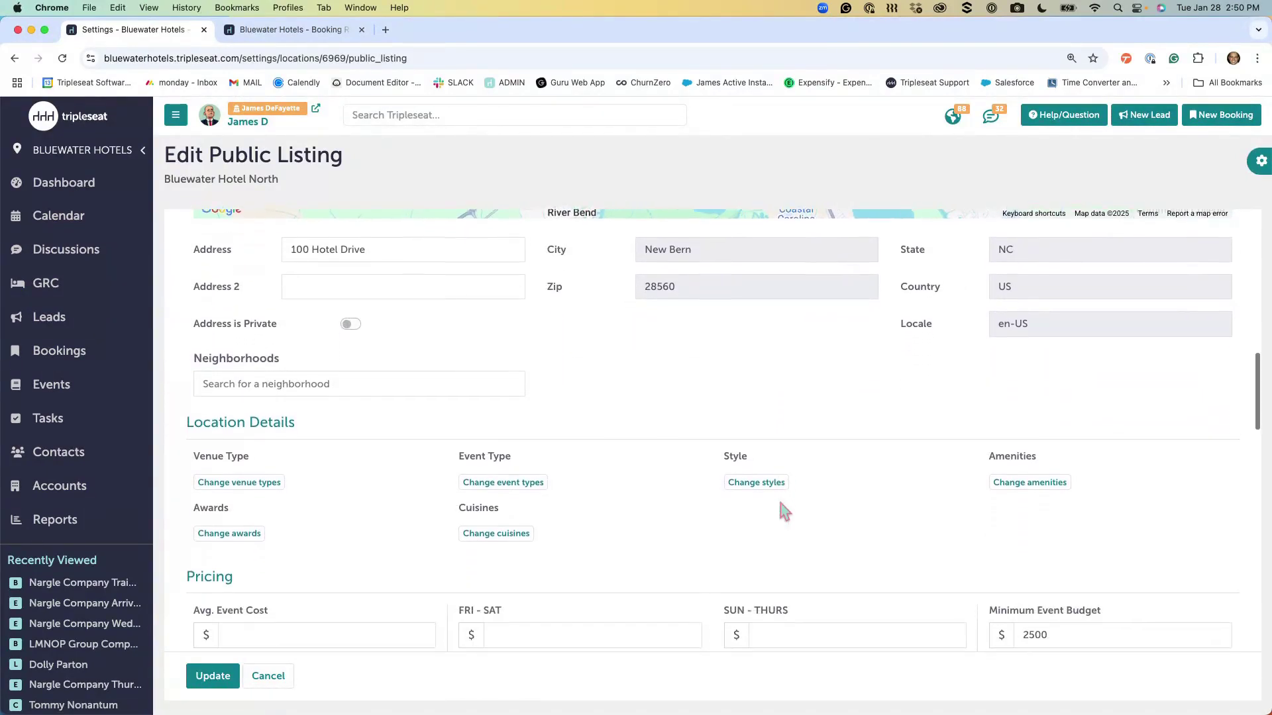
scroll(656, 517, "down", 2)
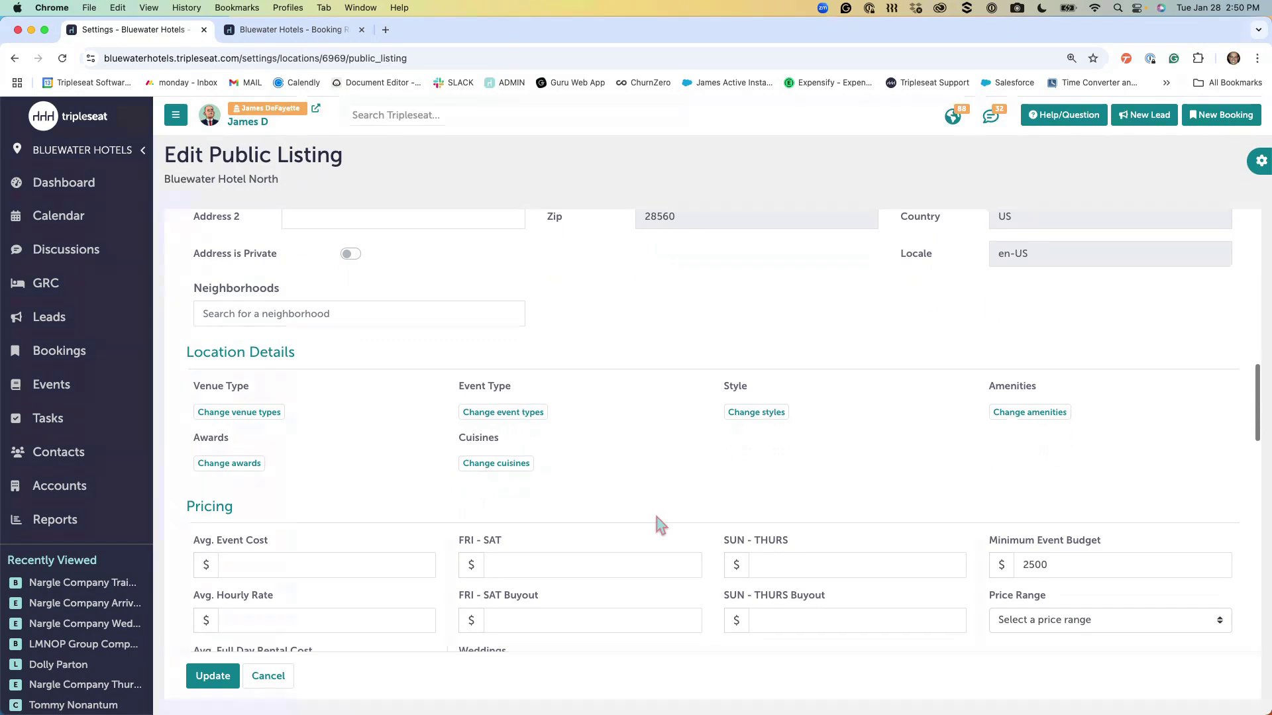
scroll(656, 517, "down", 1)
left_click(306, 516)
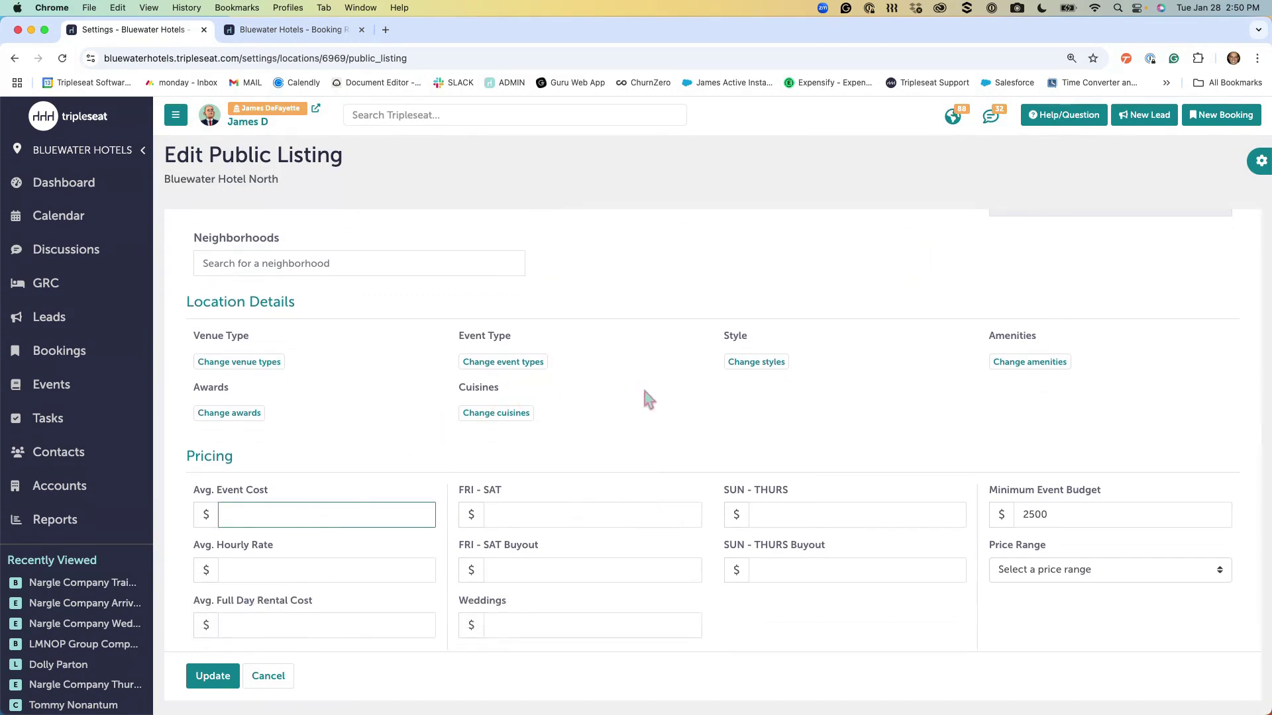
Examine the listing's availability, miscellaneous details, rooms, FAQs, floor plans, reviews, videos and premium options, and cancel the listing edit
scroll(646, 397, "down", 5)
scroll(644, 391, "down", 5)
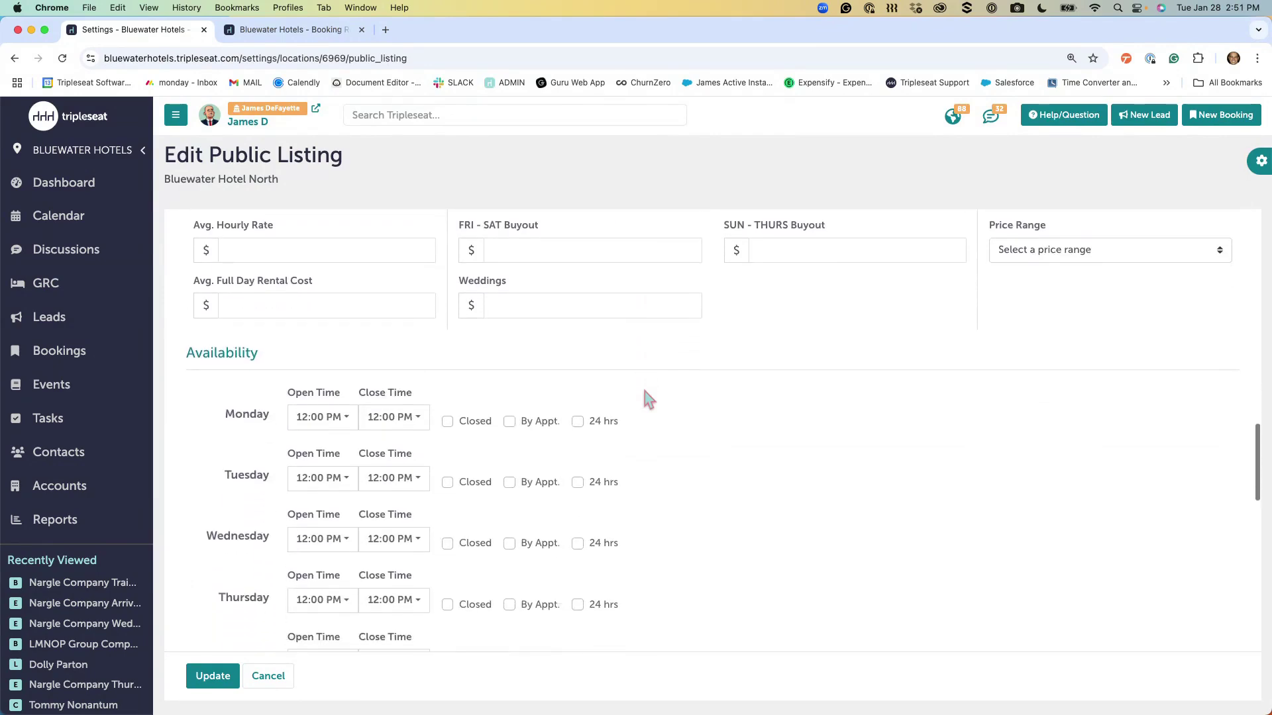
scroll(647, 398, "down", 3)
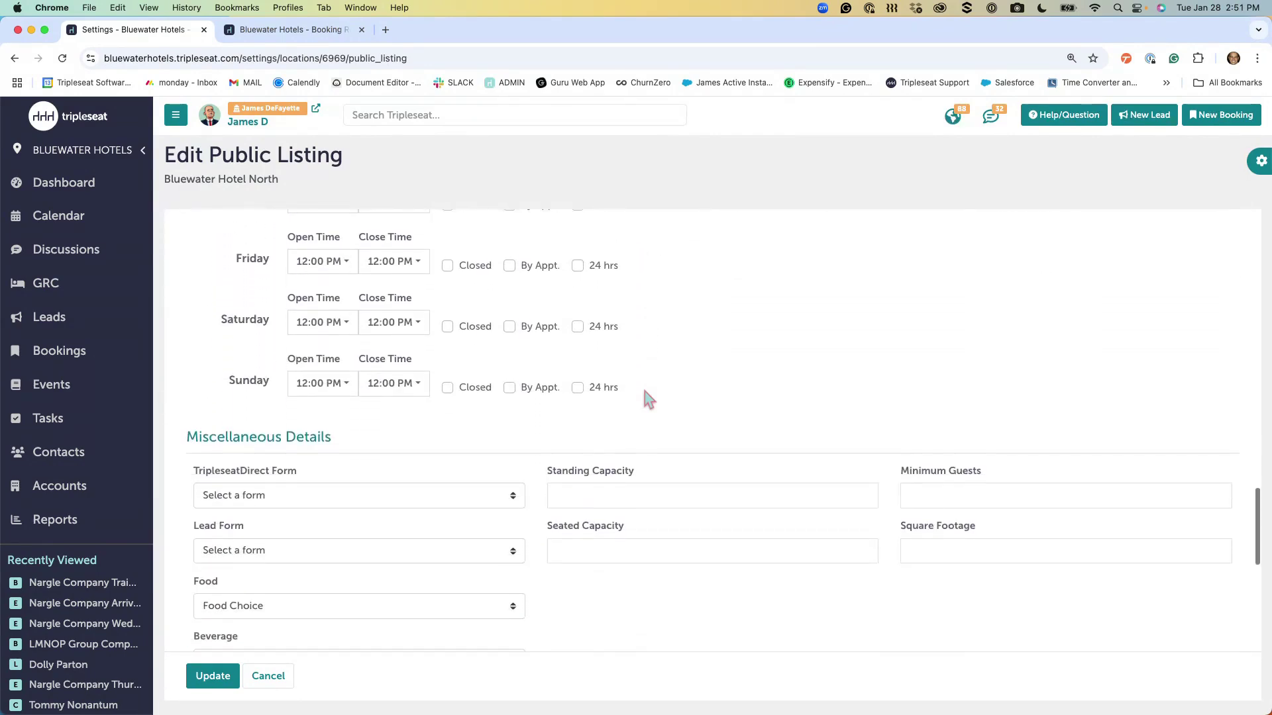
scroll(648, 399, "down", 4)
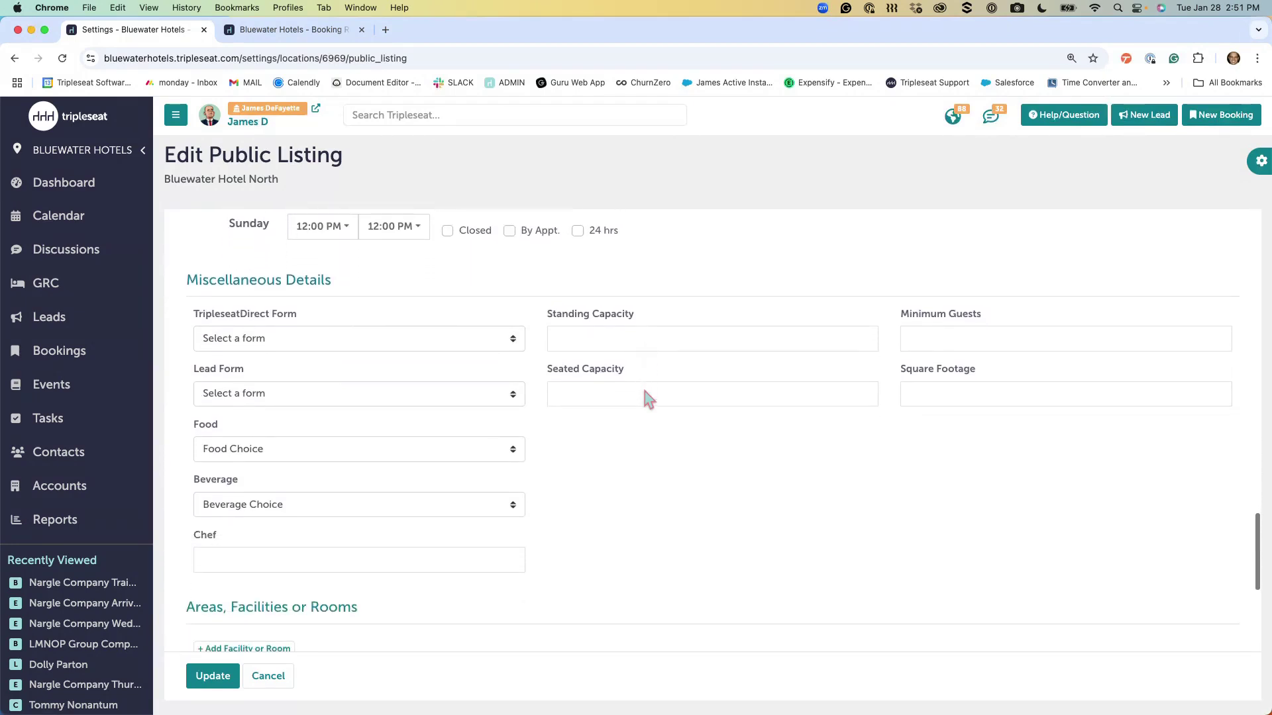
scroll(648, 398, "down", 5)
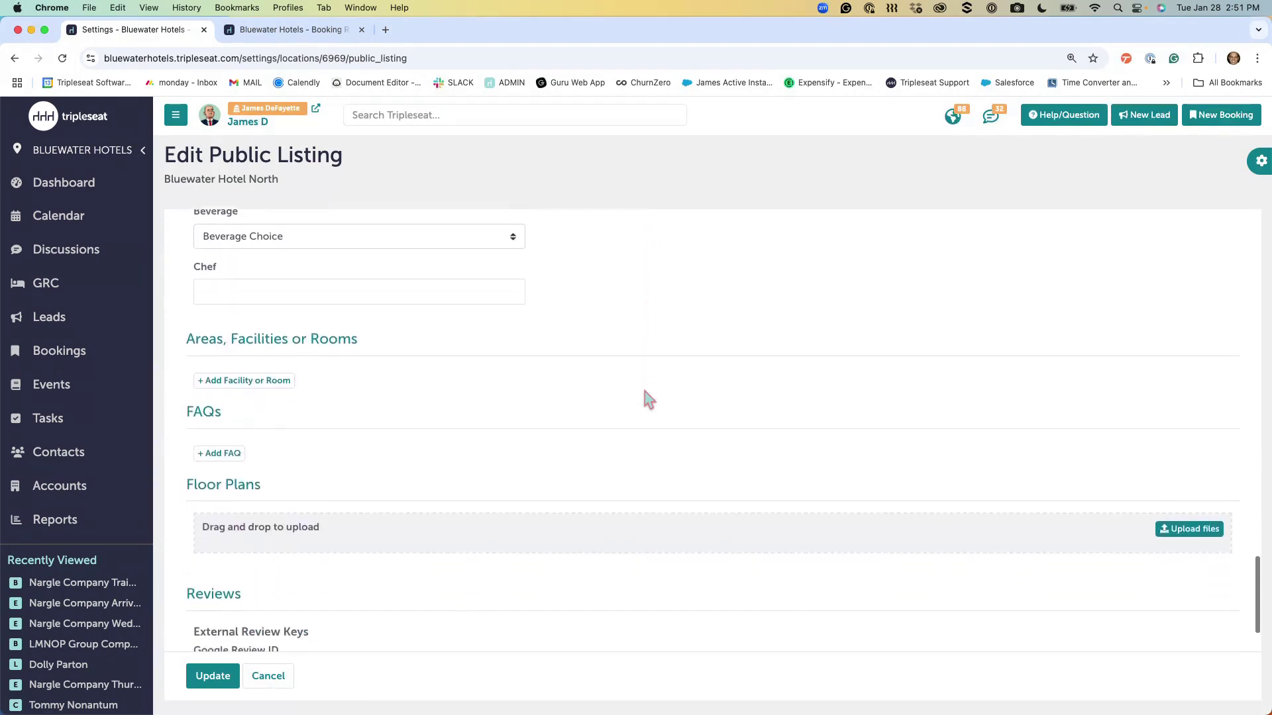
scroll(648, 398, "down", 3)
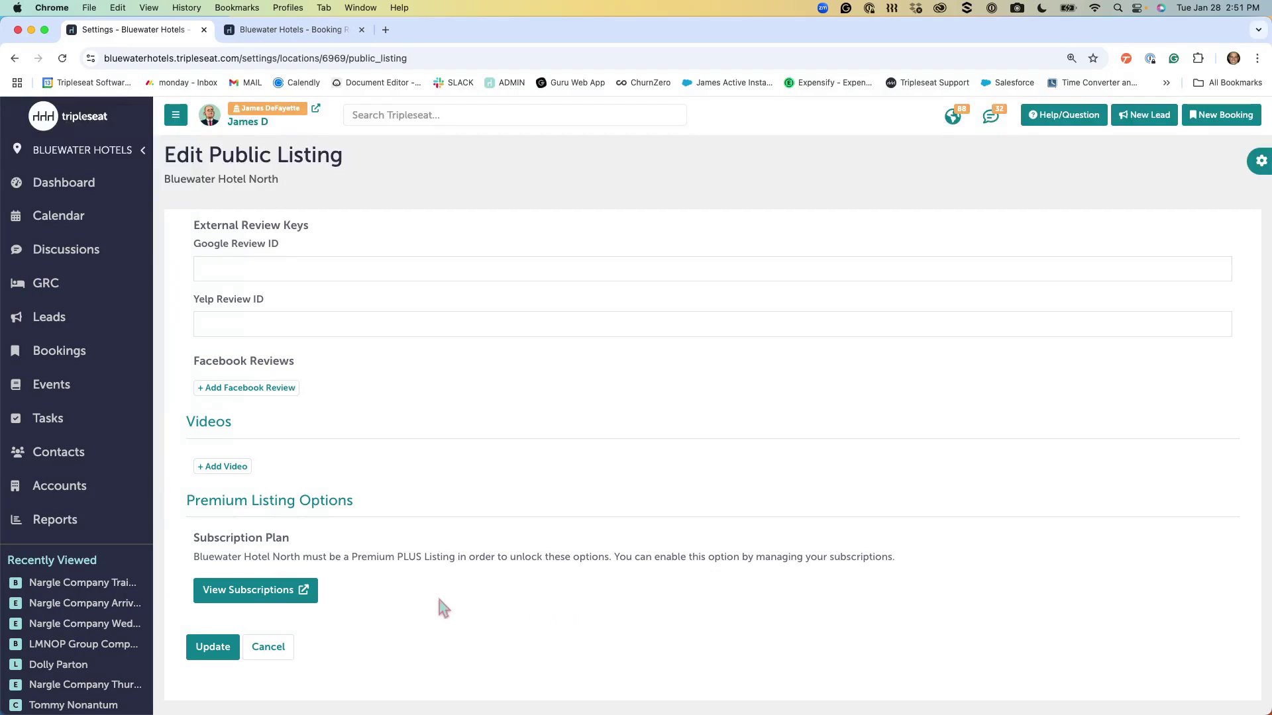
left_click(290, 650)
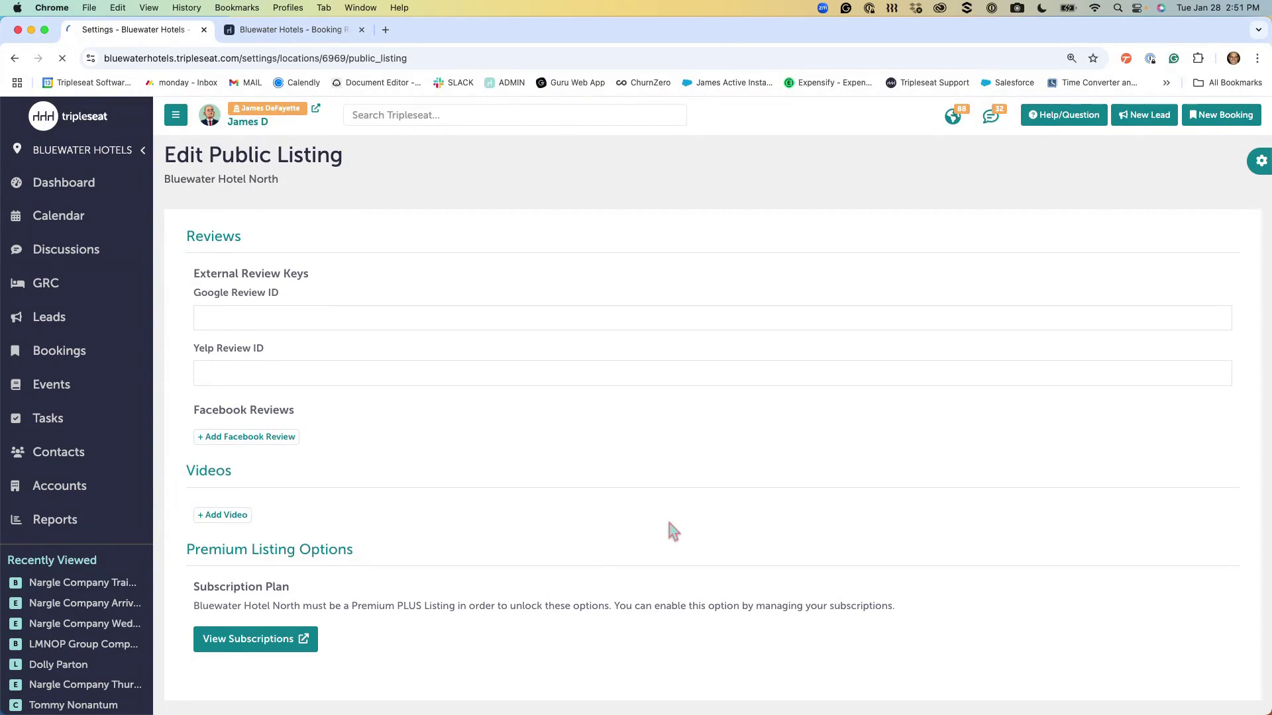
scroll(669, 523, "up", 15)
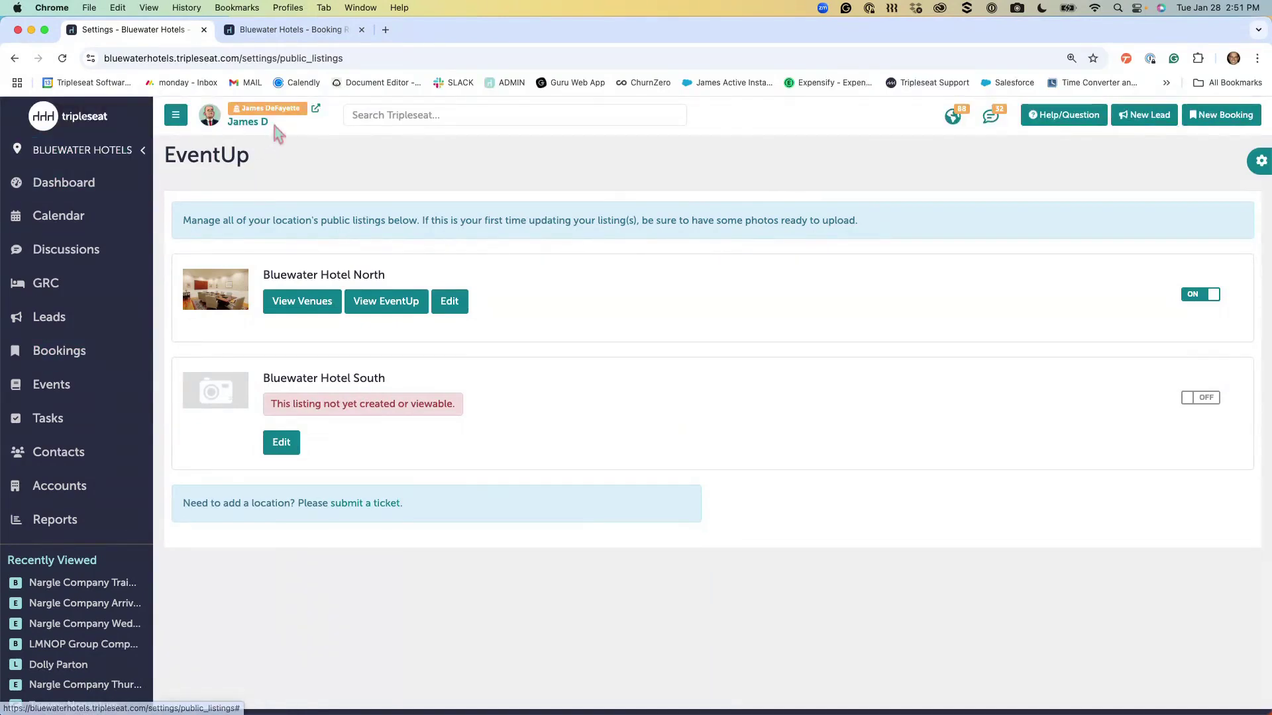
Open My Profile and examine the account's personal information, authentication, access preferences and tab layout options
left_click(264, 128)
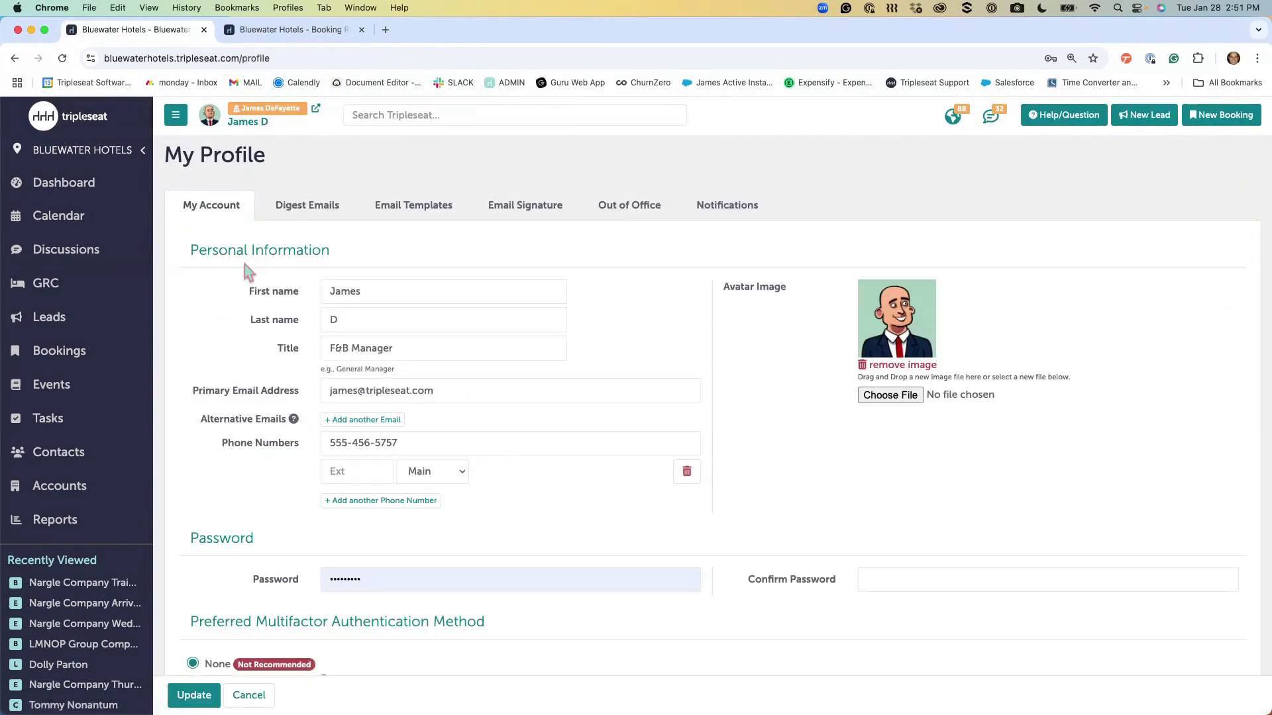
scroll(559, 463, "down", 7)
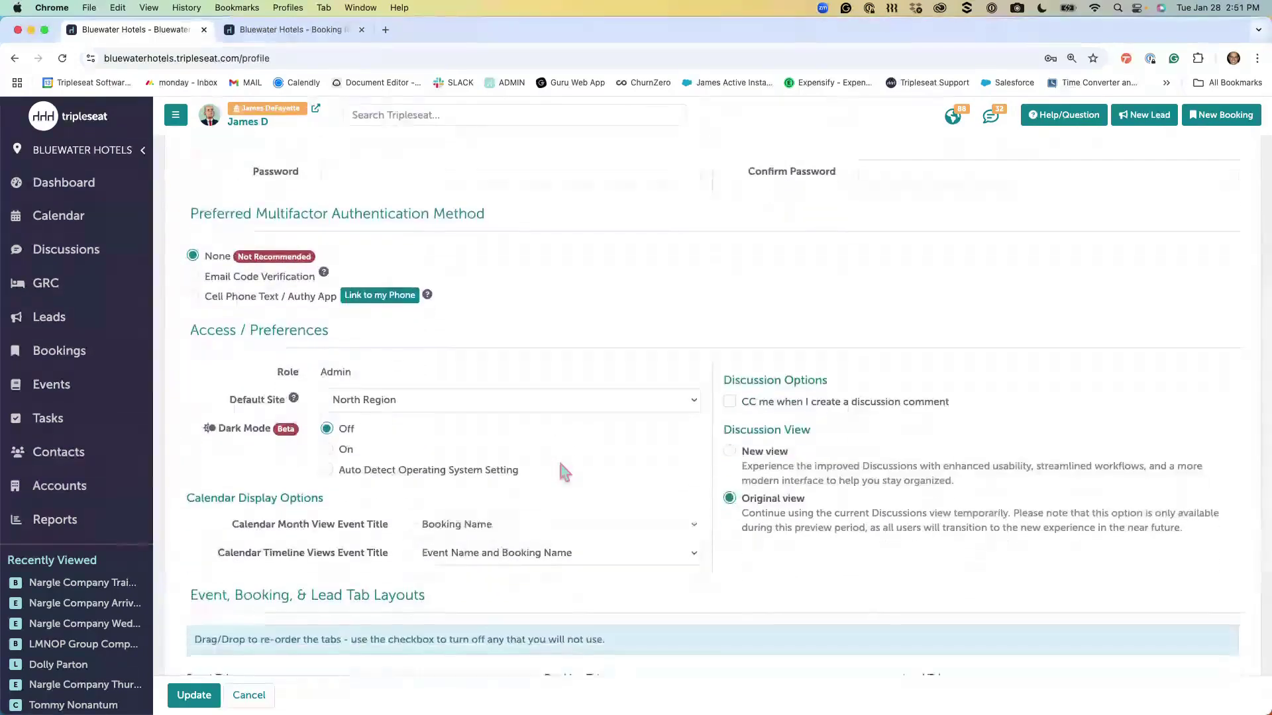
scroll(561, 472, "down", 4)
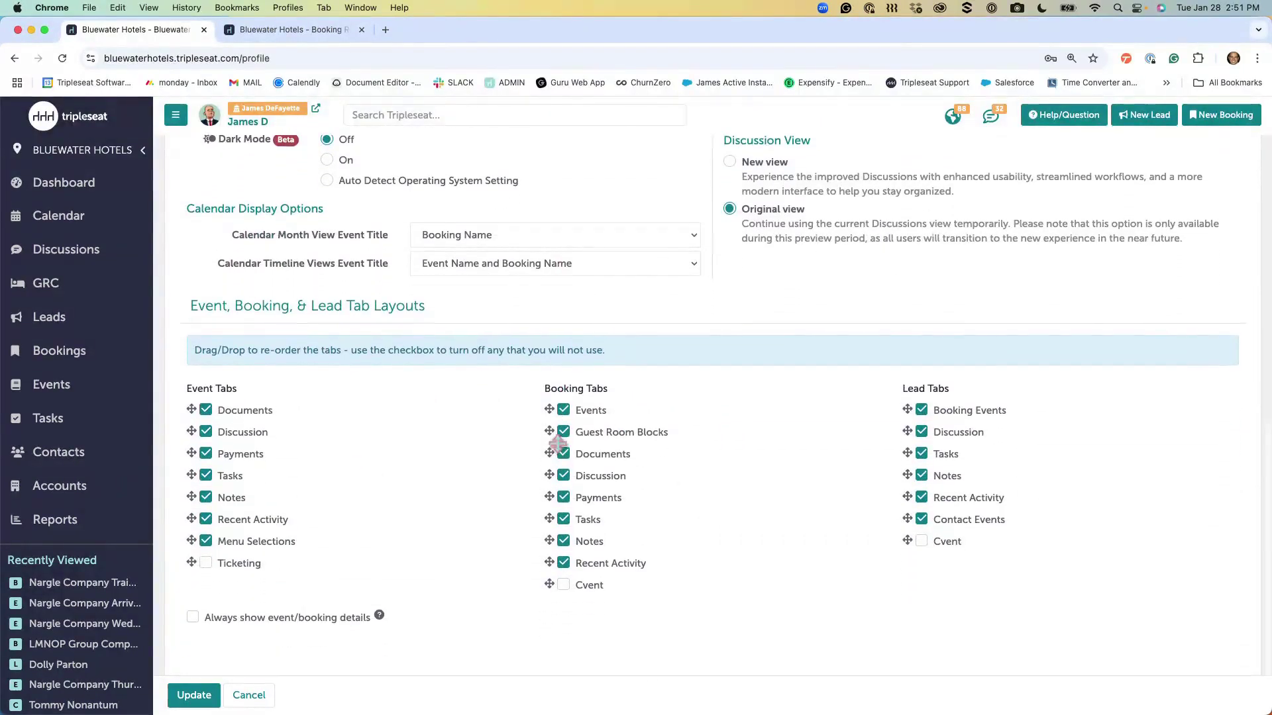
scroll(586, 528, "up", 11)
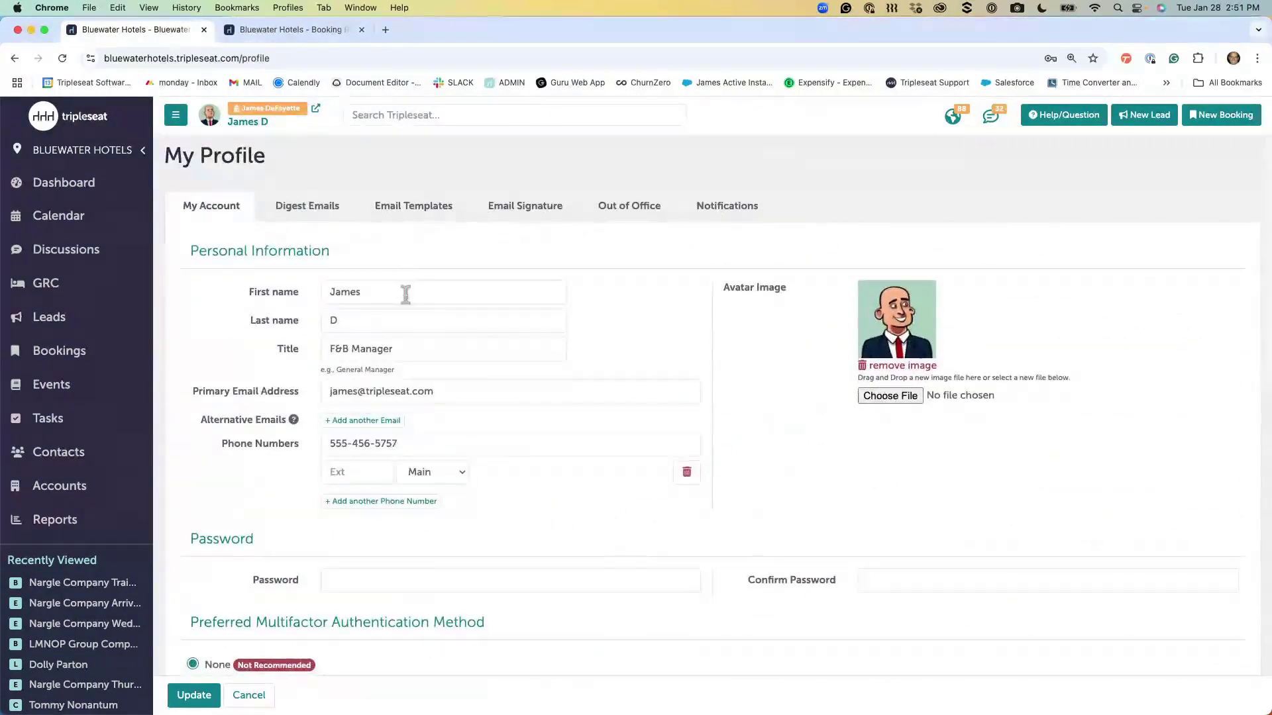
Examine the profile's daily digest email options and email signature, including the fields that can be inserted into the signature
left_click(319, 219)
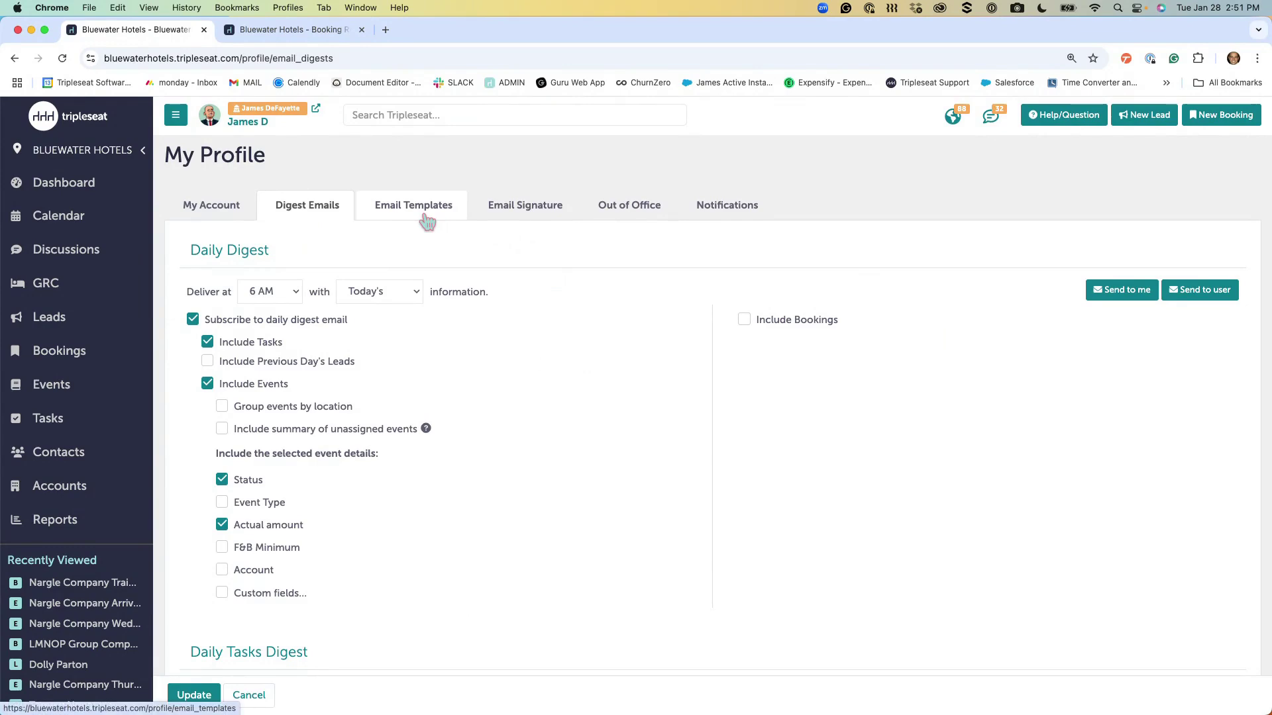
left_click(519, 213)
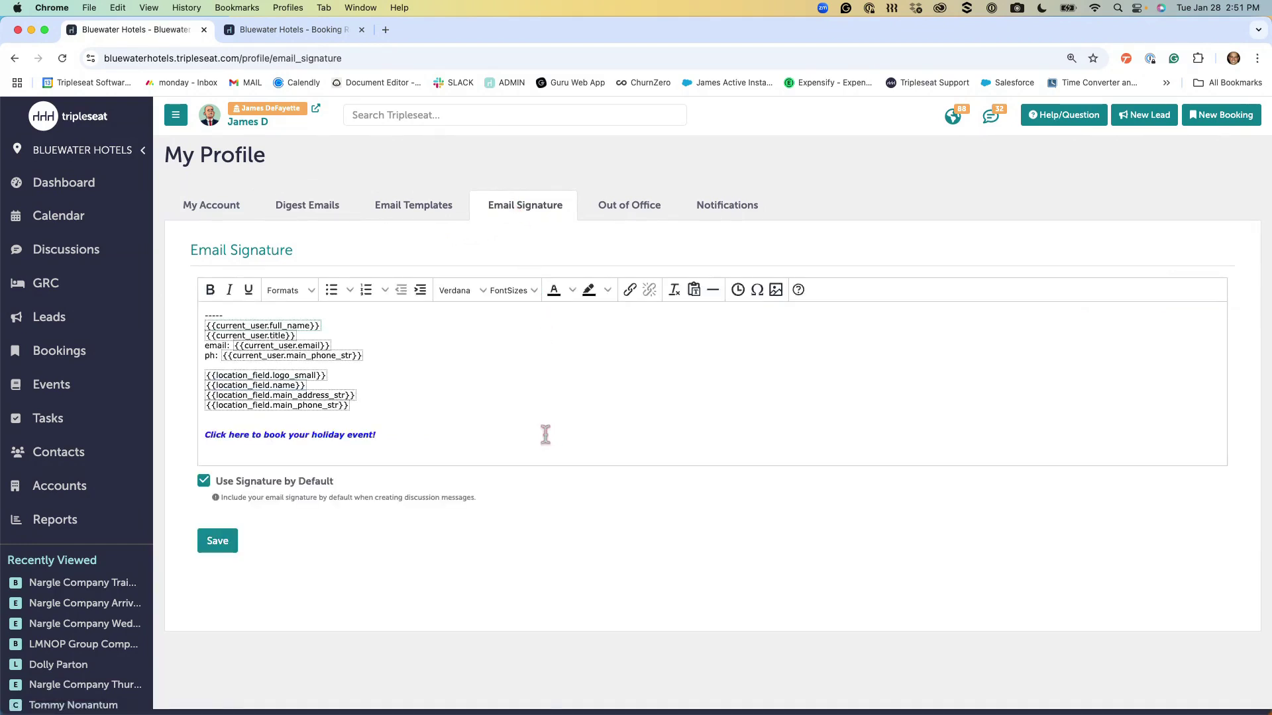
right_click(400, 438)
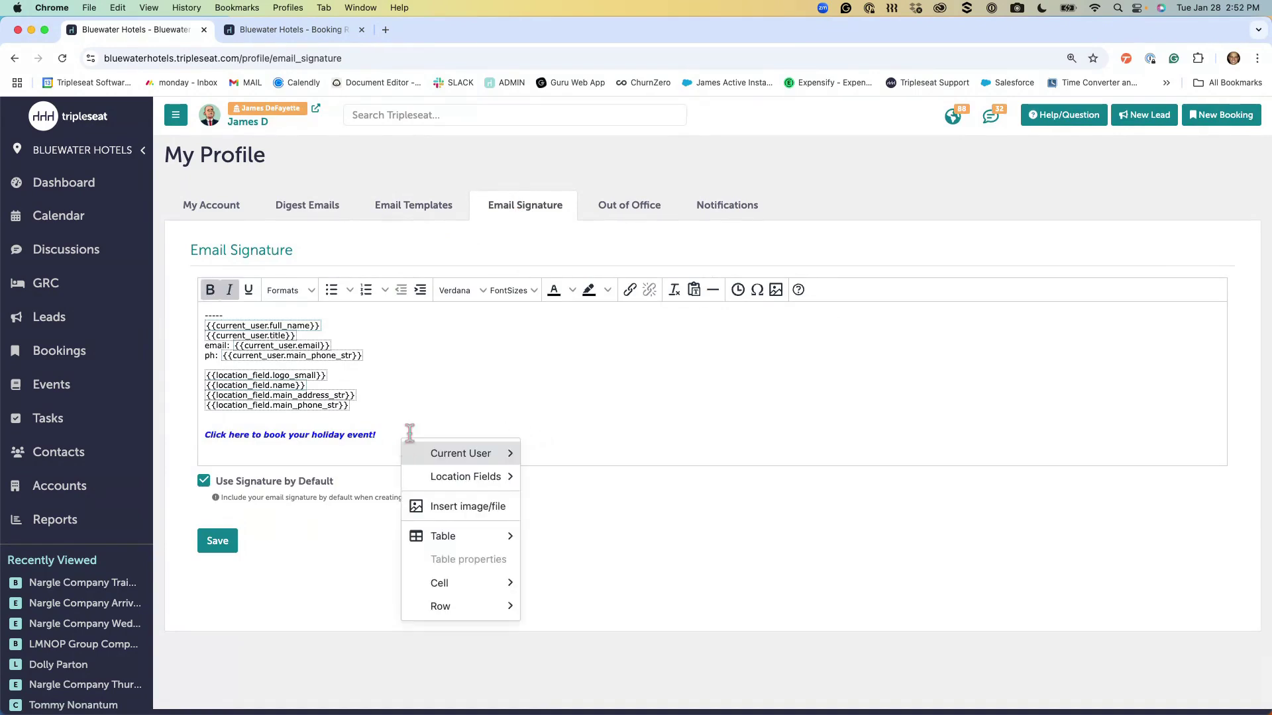
left_click(542, 398)
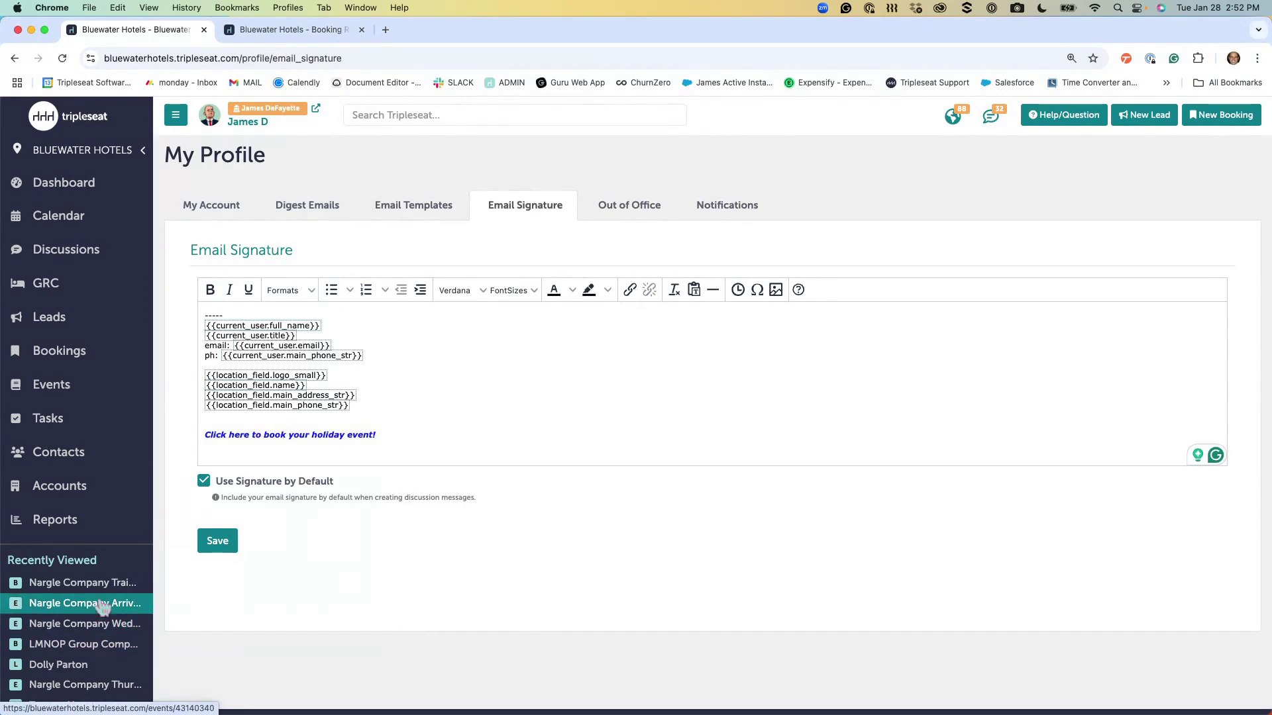
Open the site preferences from Settings and examine the customizable dropdown lists
scroll(101, 604, "down", 5)
left_click(74, 584)
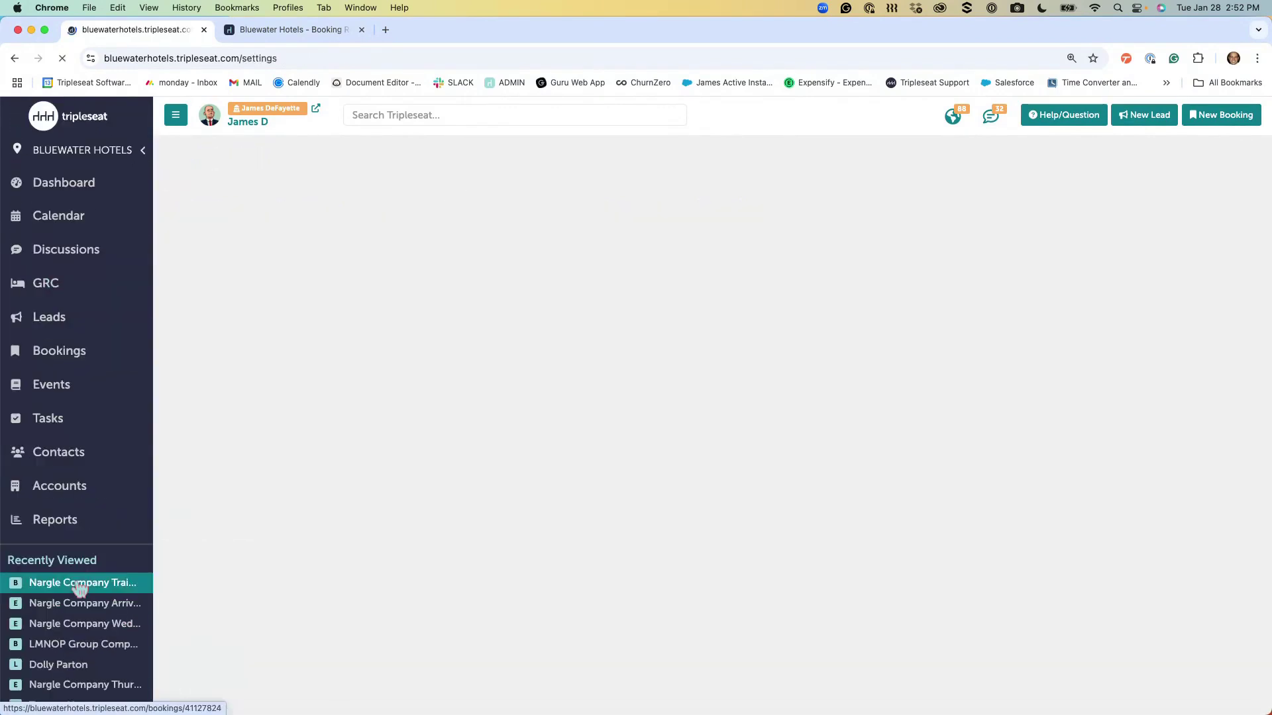
left_click(424, 251)
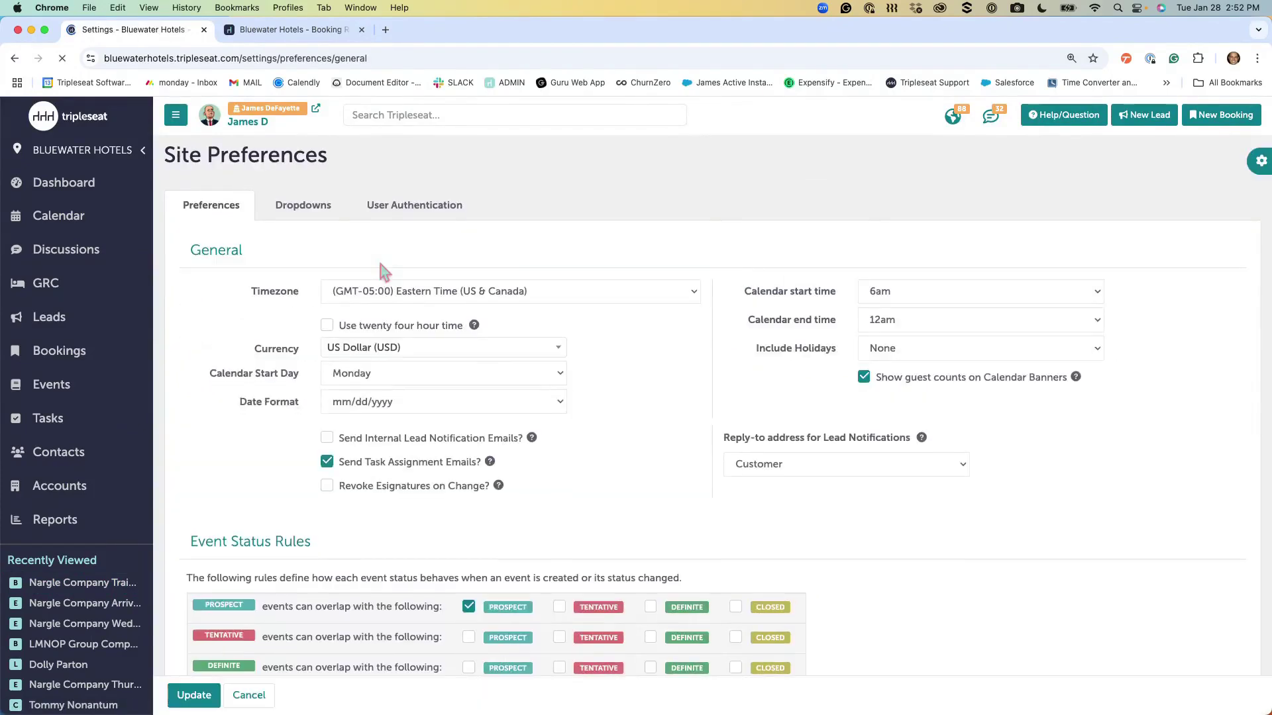
left_click(312, 216)
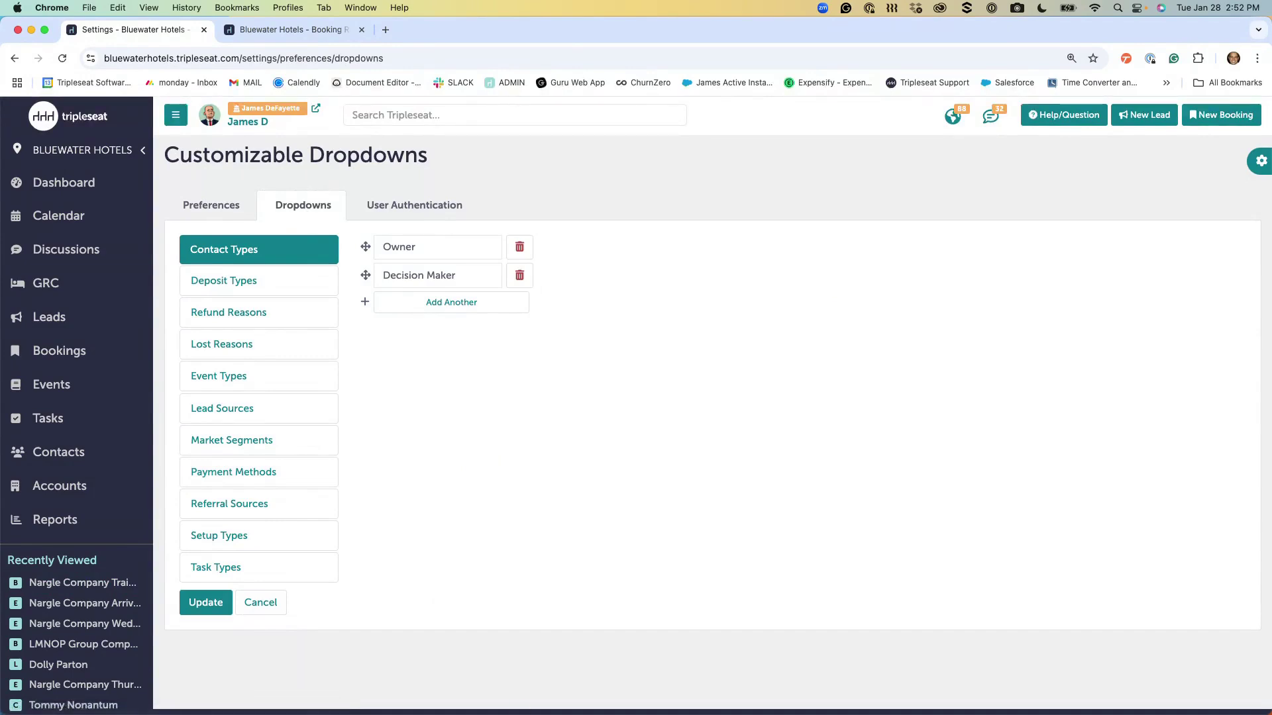
Examine the Automations list in Settings and open a blank New Automation form to review its trigger, task and discussion options
scroll(104, 604, "down", 5)
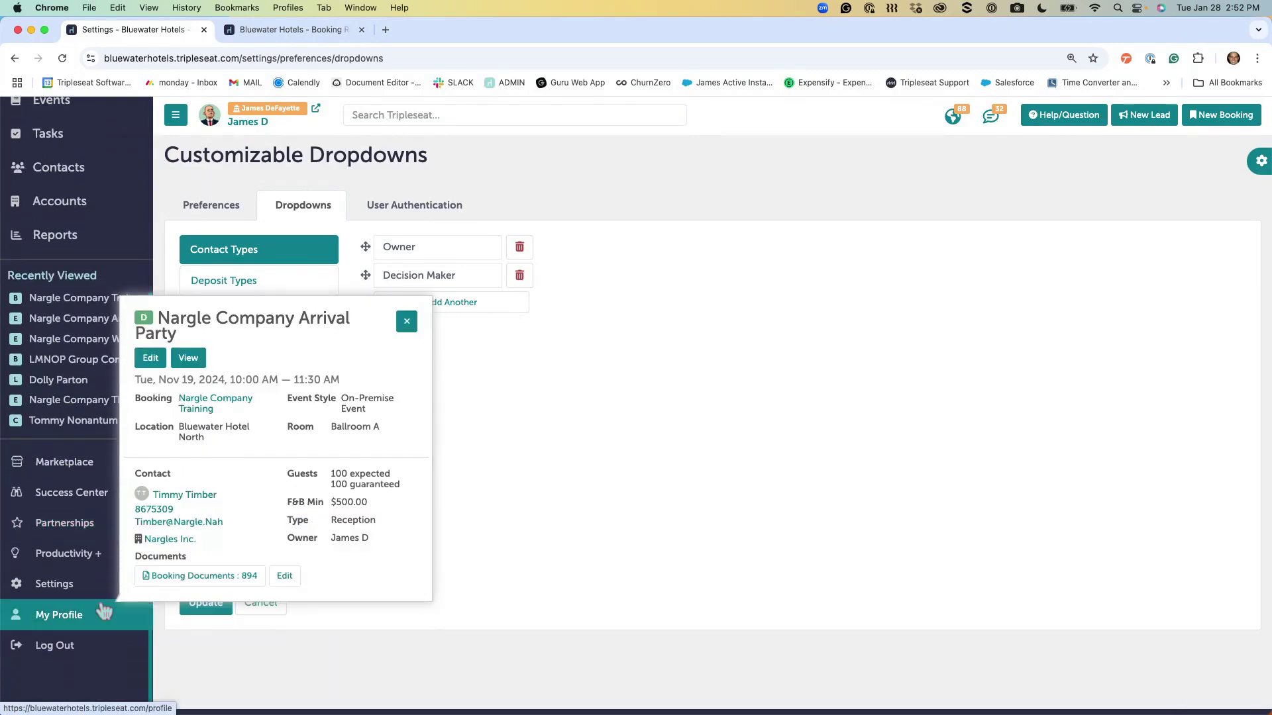
left_click(79, 584)
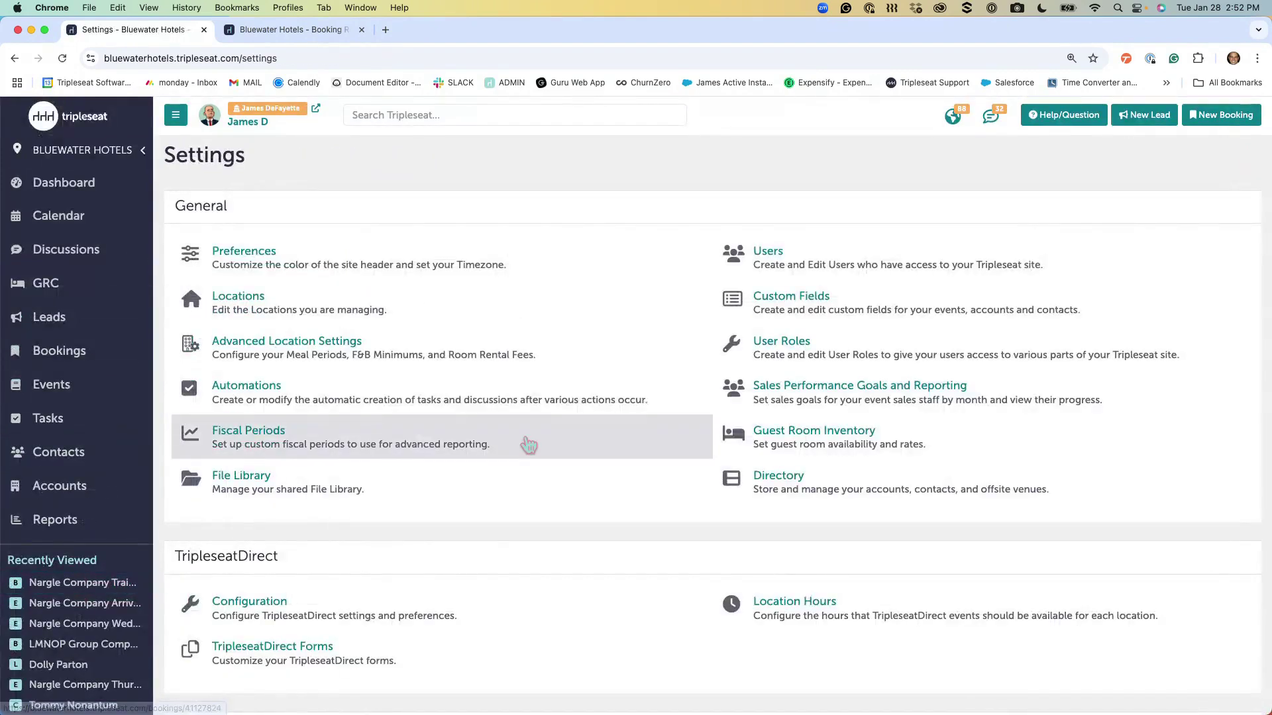
left_click(398, 401)
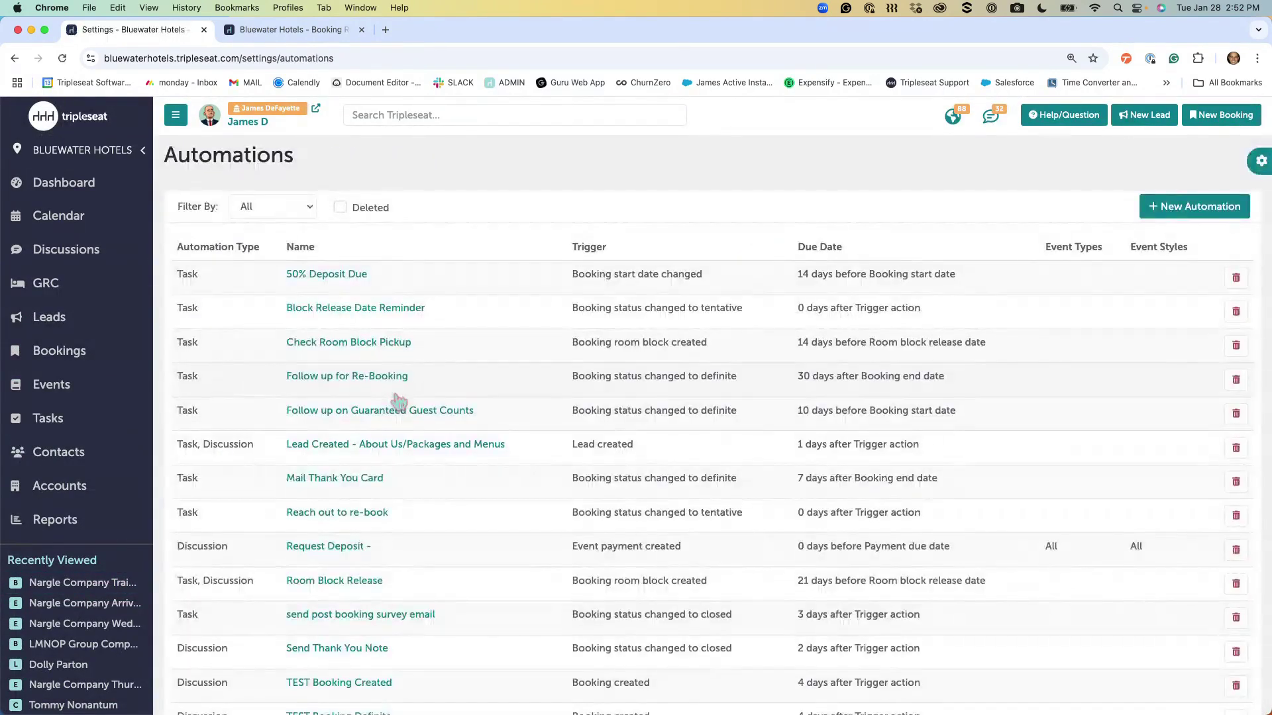
left_click(1182, 216)
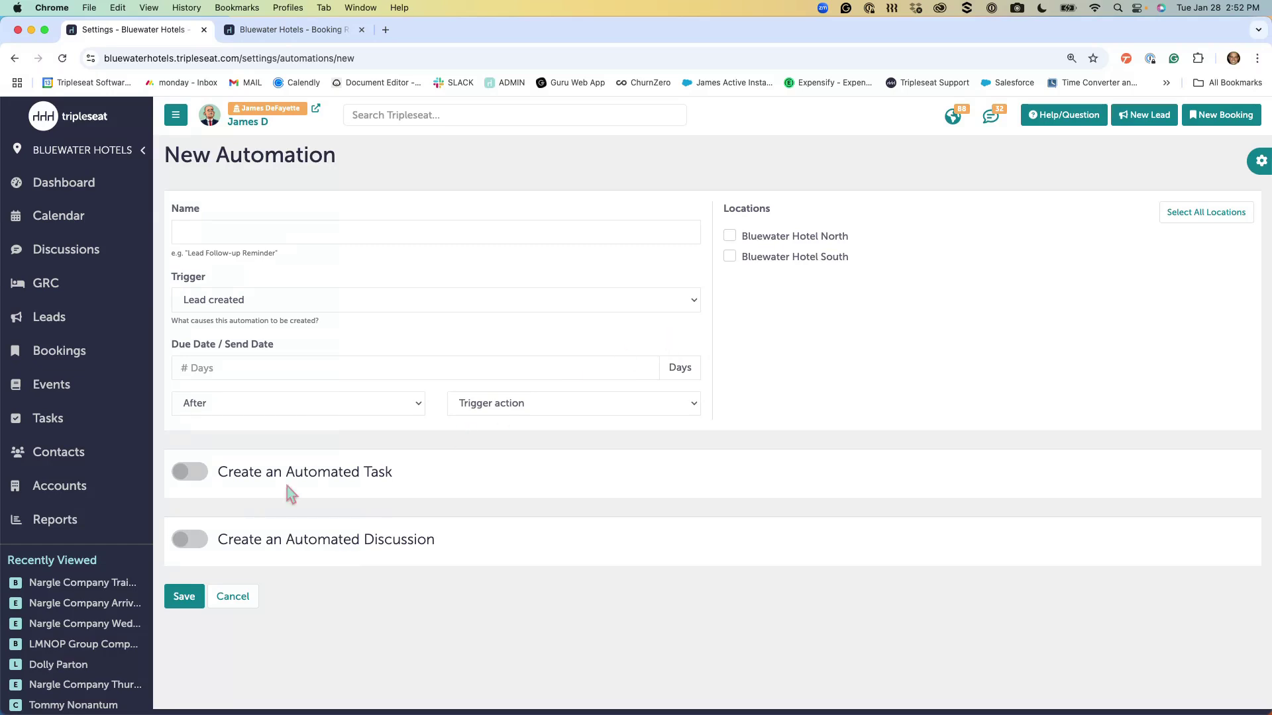
View the Nargle Company Arrival Party event and go to the Thurs. Main Session through its related events
left_click(98, 606)
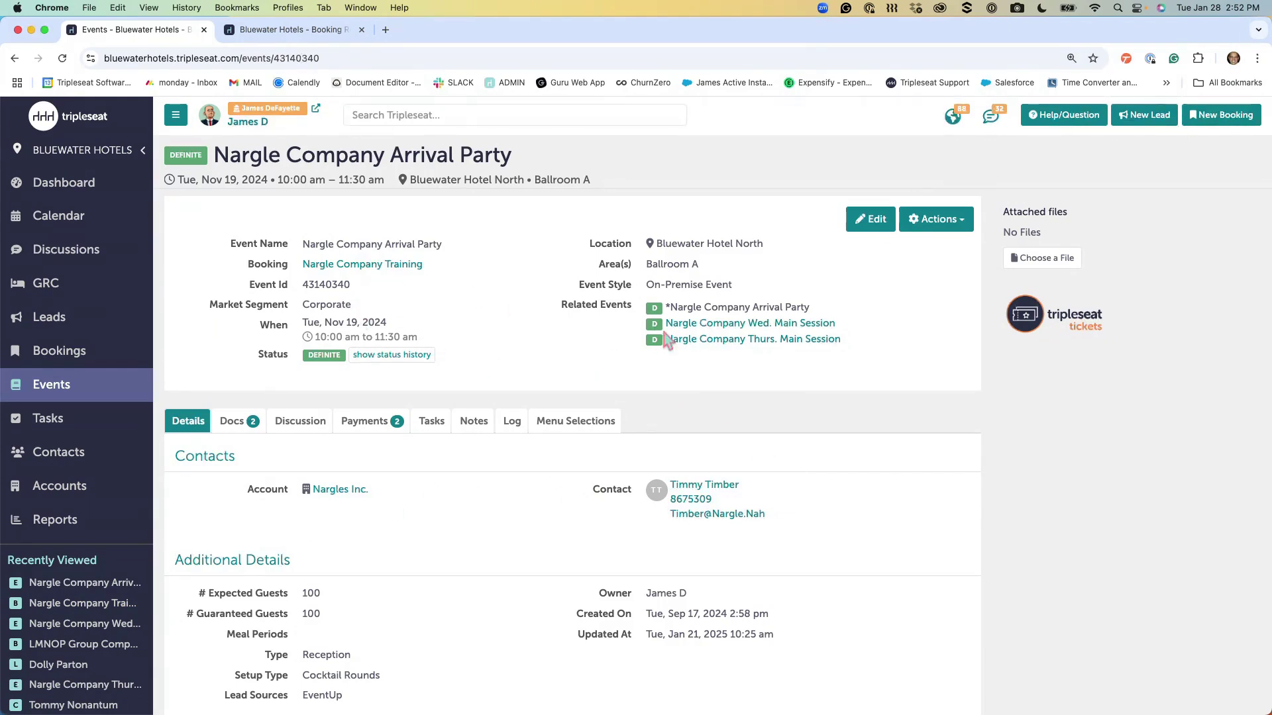
mouse_move(707, 333)
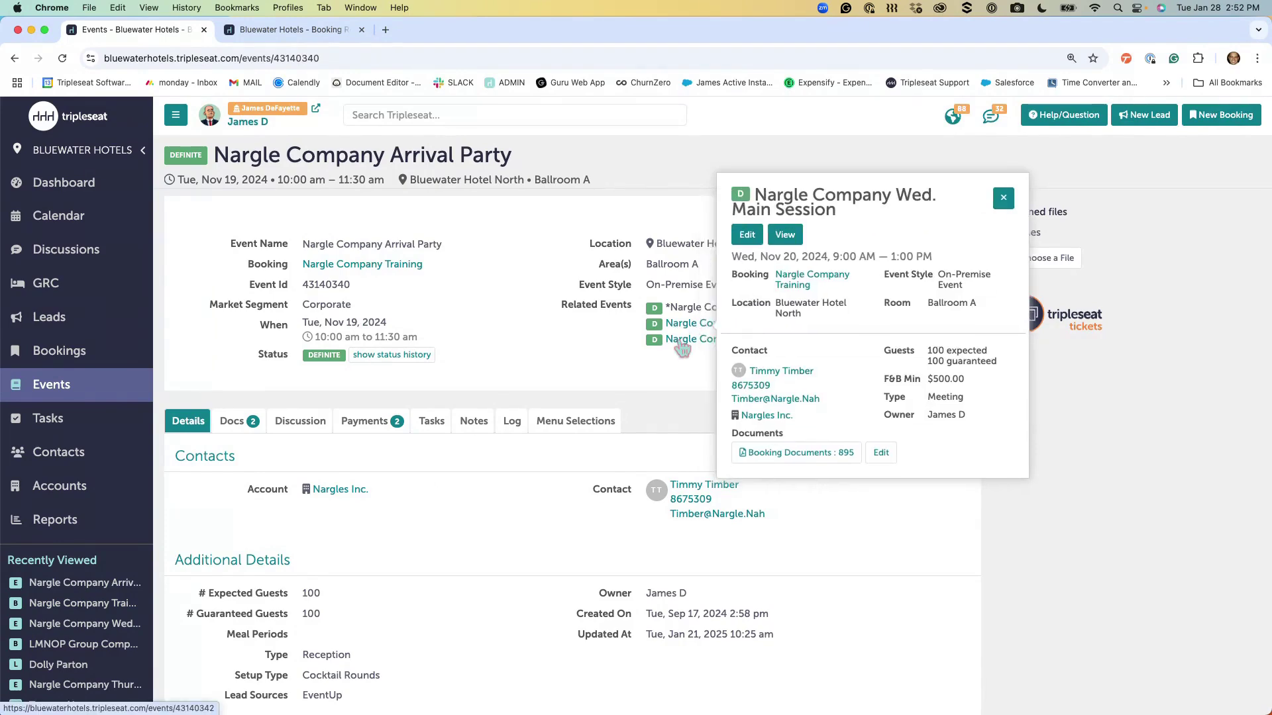
left_click(682, 339)
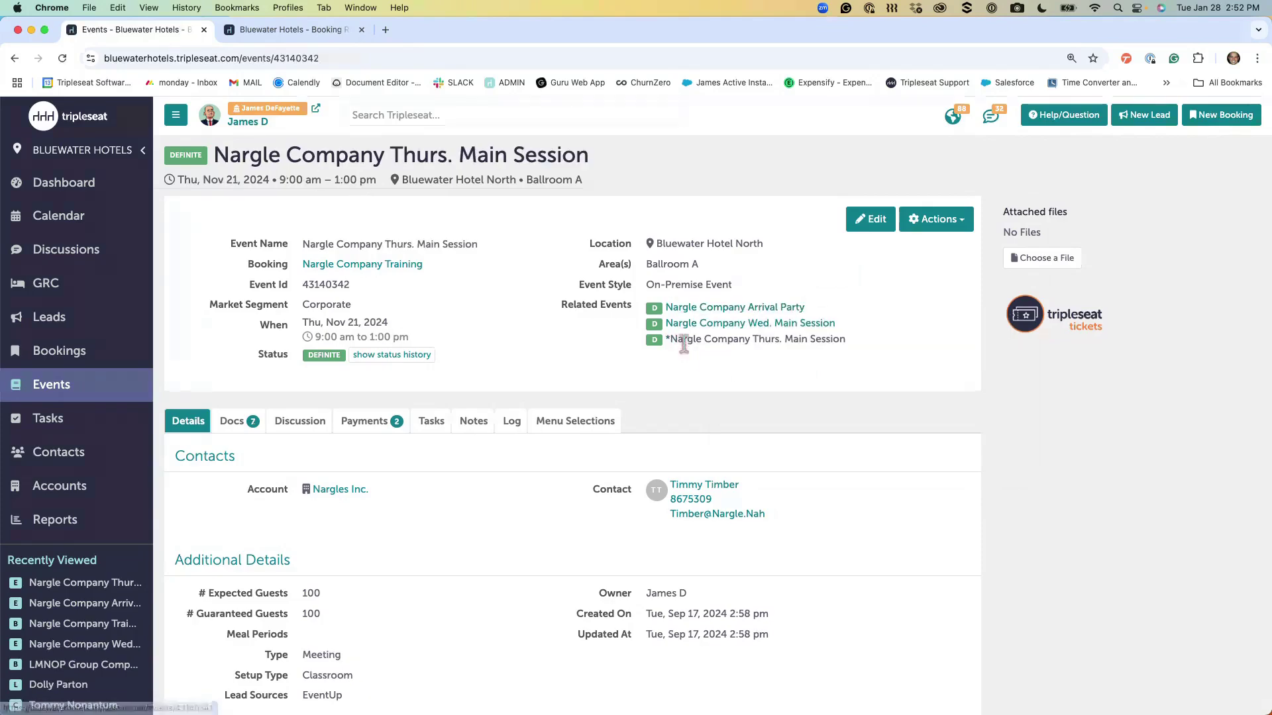
mouse_move(688, 310)
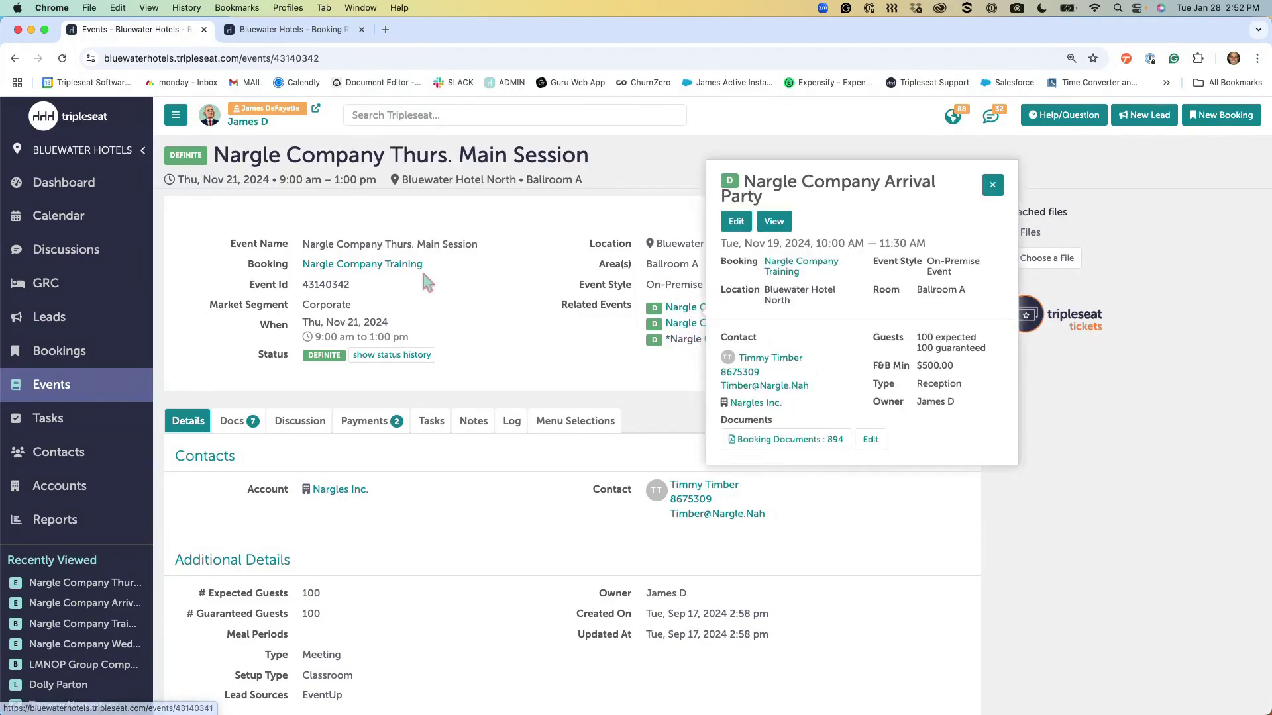
View the events of the Nargle Company Training booking and open the Arrival Party event in its own tab
left_click(400, 265)
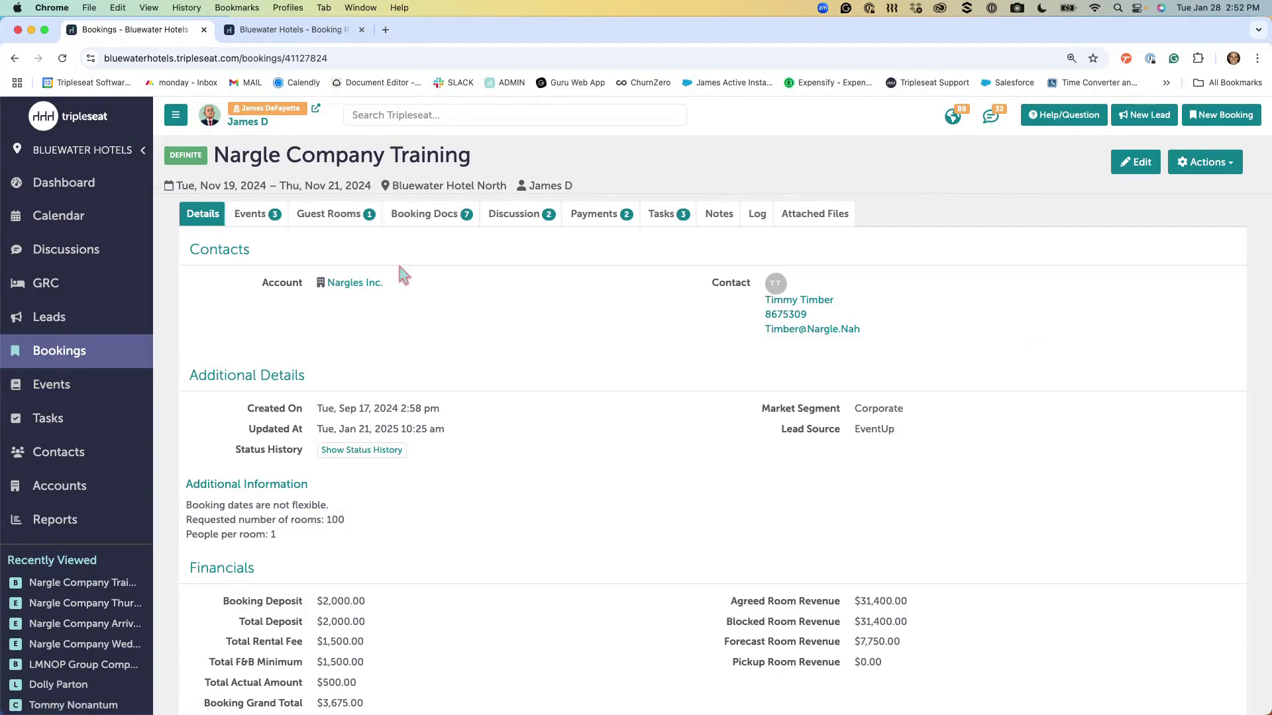
left_click(262, 222)
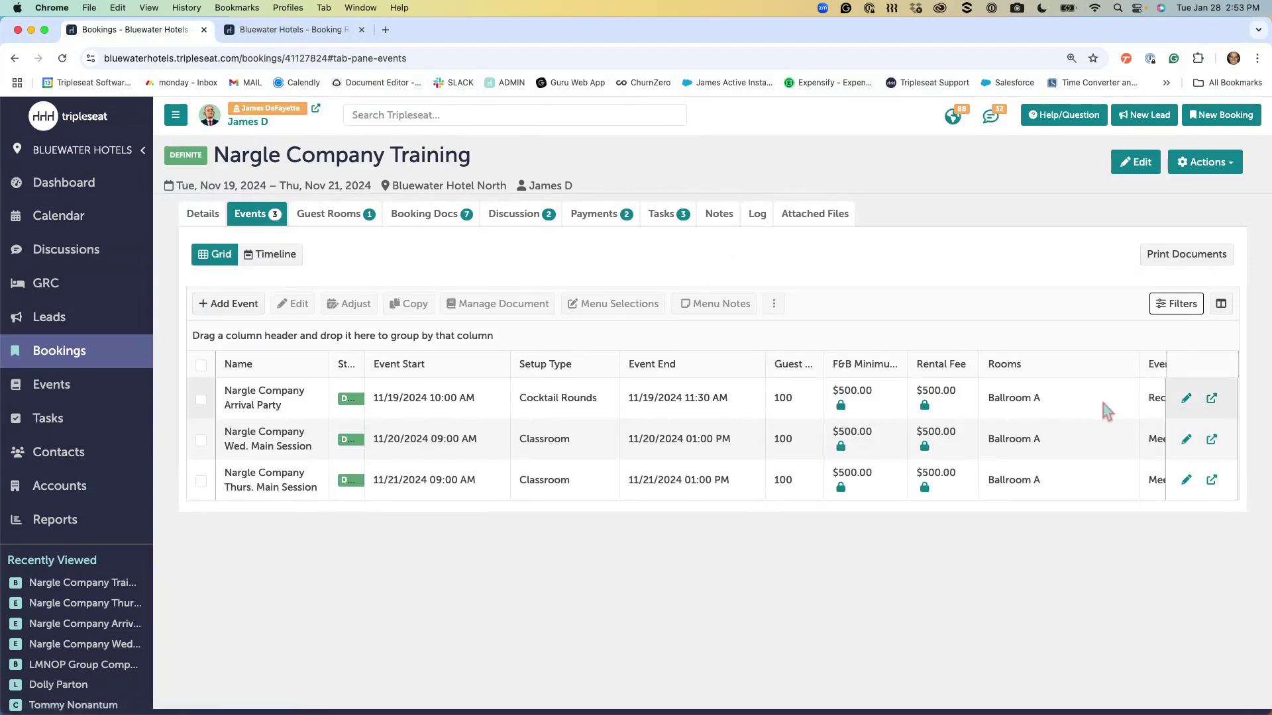
left_click(1212, 400)
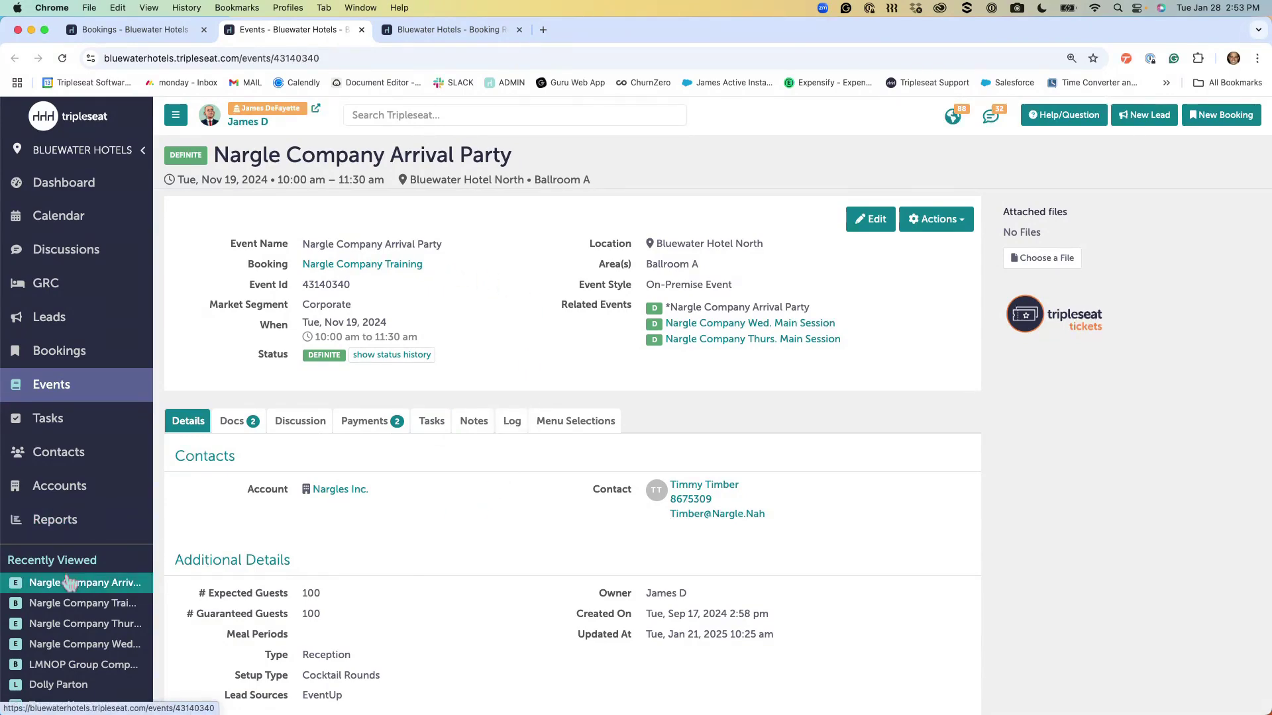
Examine the File Library's folders and its file upload options in Settings
mouse_move(70, 583)
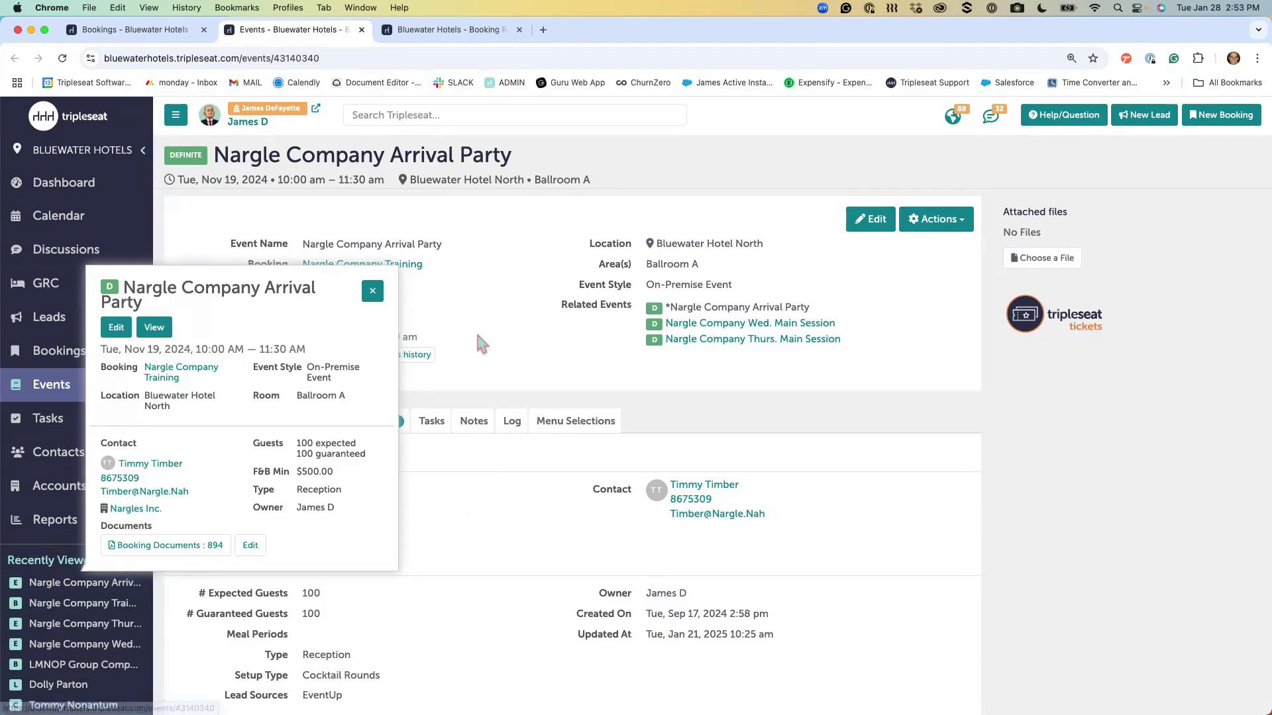
scroll(70, 636, "down", 5)
left_click(63, 593)
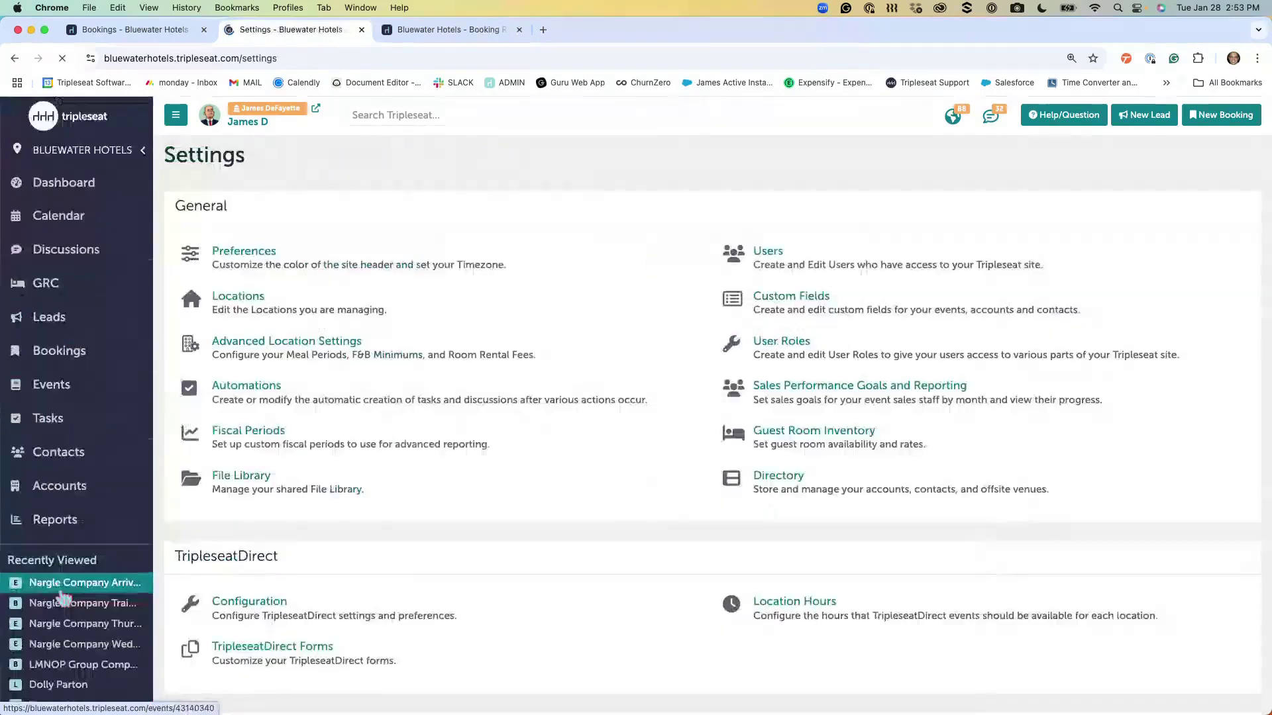
left_click(258, 489)
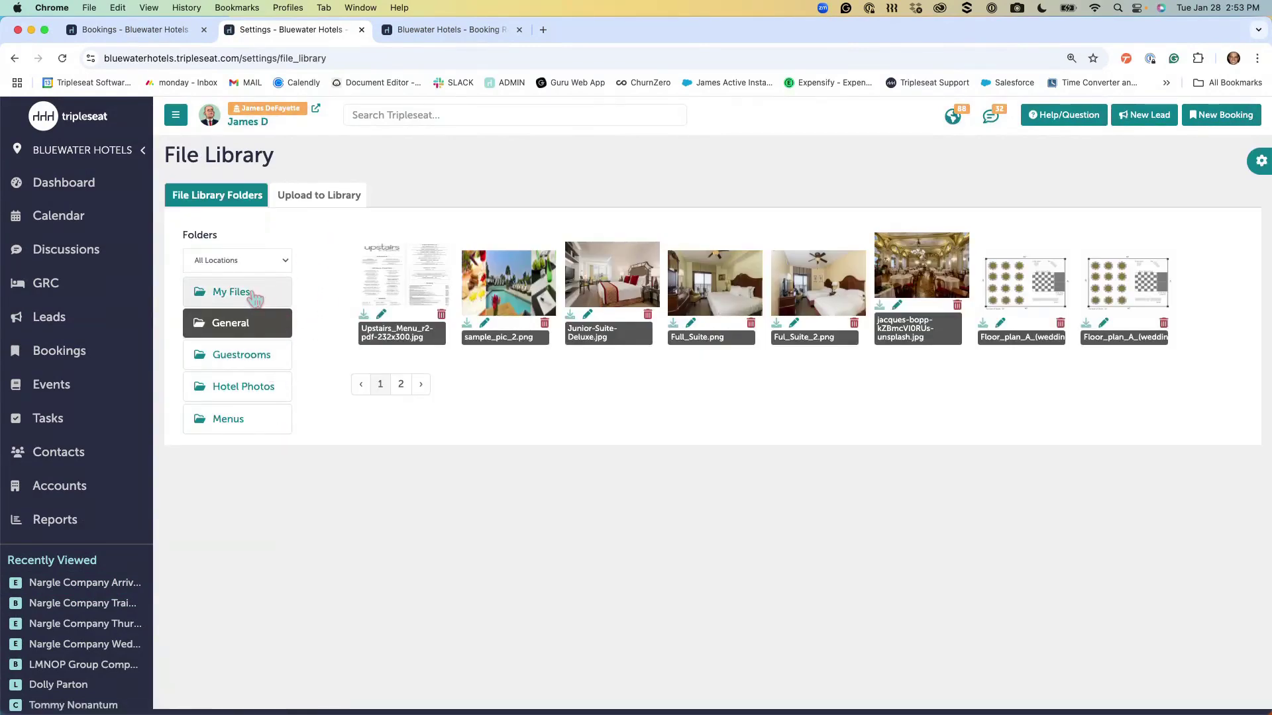
left_click(315, 205)
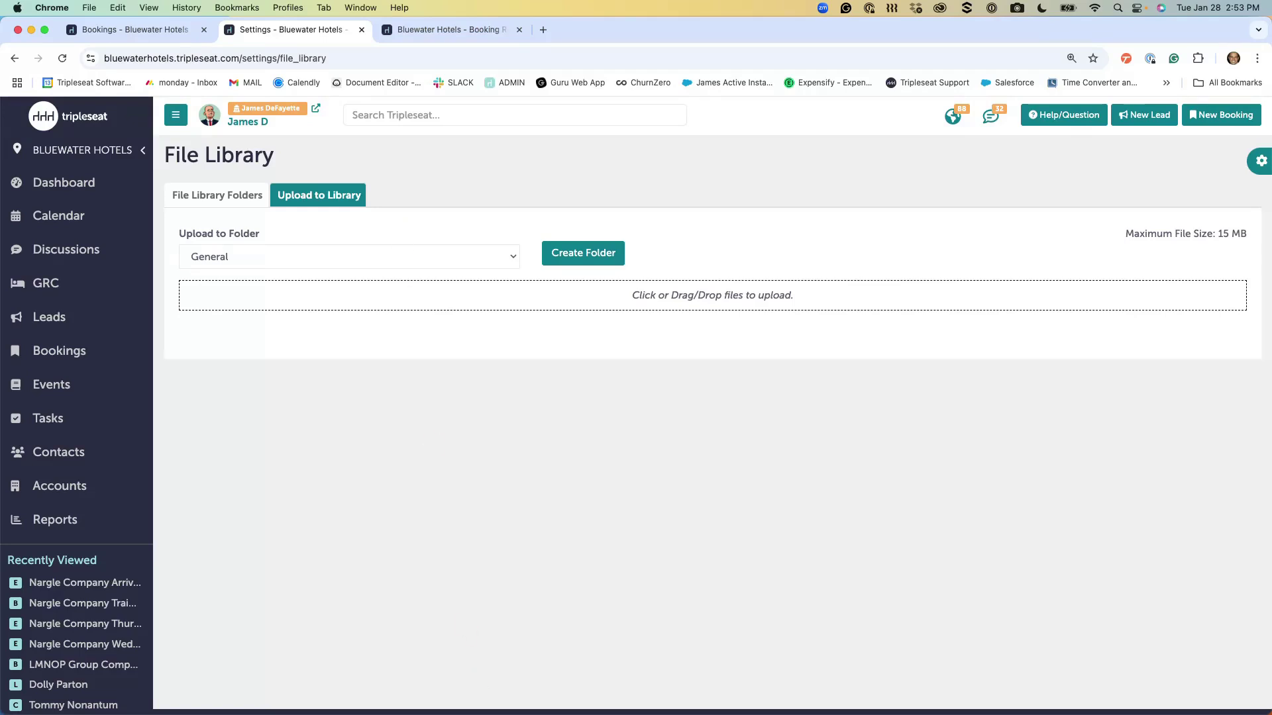
Open the Corporate Event Terms 2023 content template from the Terms & Conditions folder in Settings
scroll(84, 623, "down", 5)
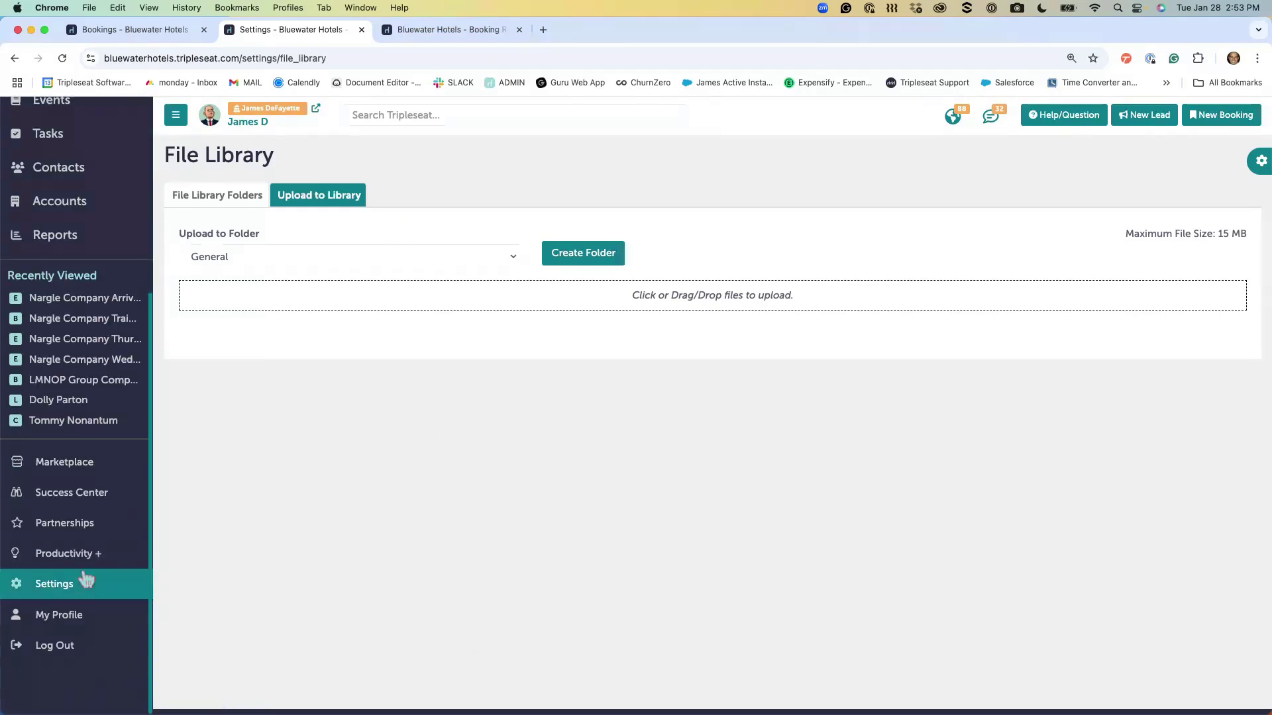
left_click(84, 592)
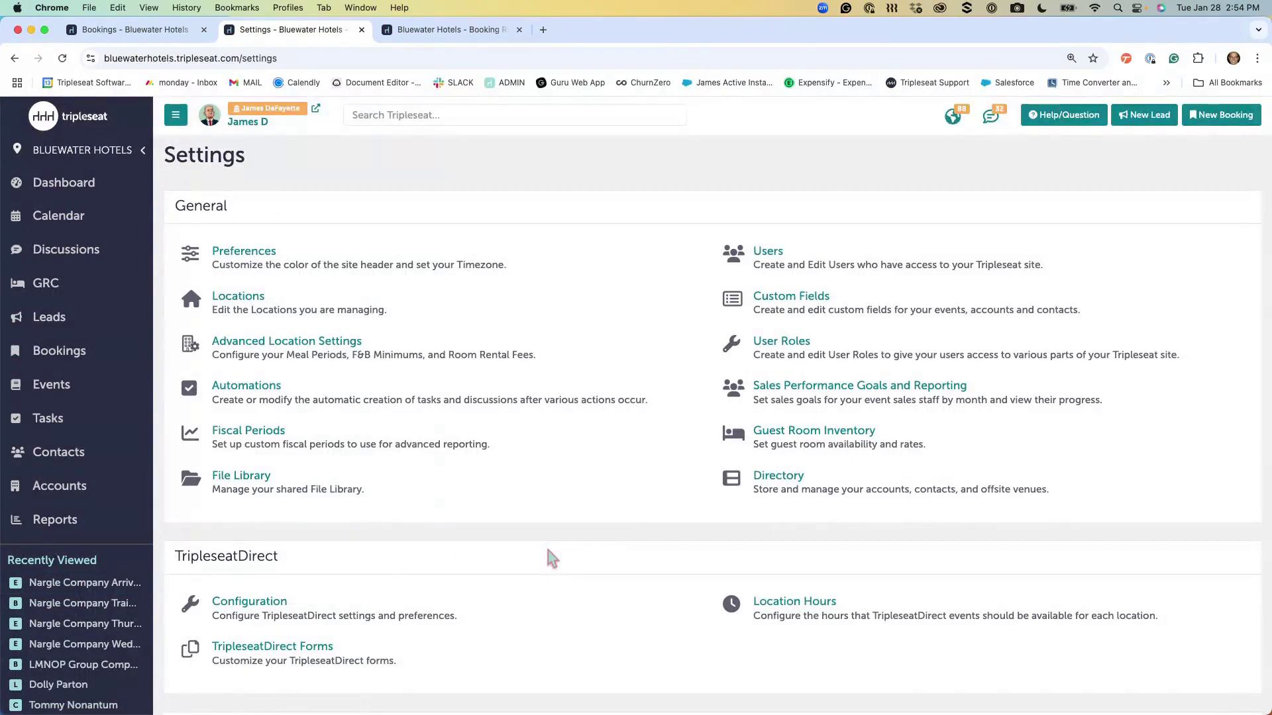
scroll(550, 558, "down", 5)
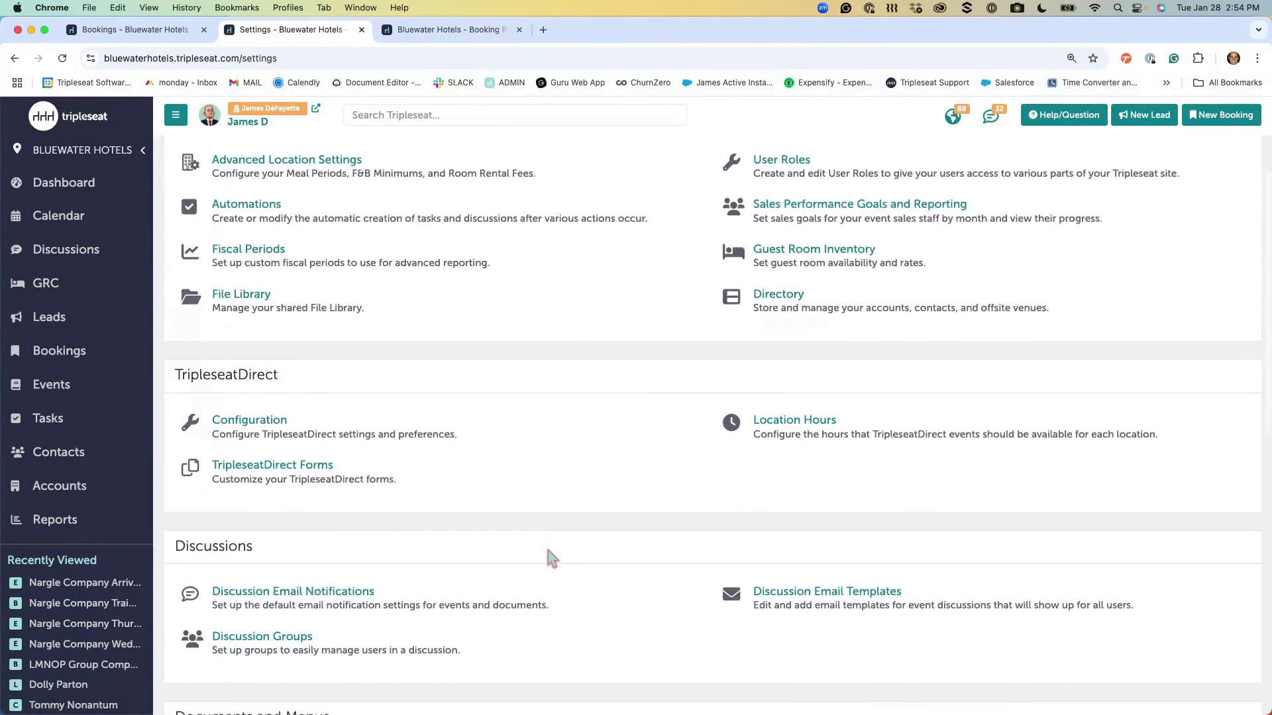
scroll(547, 550, "down", 3)
left_click(447, 541)
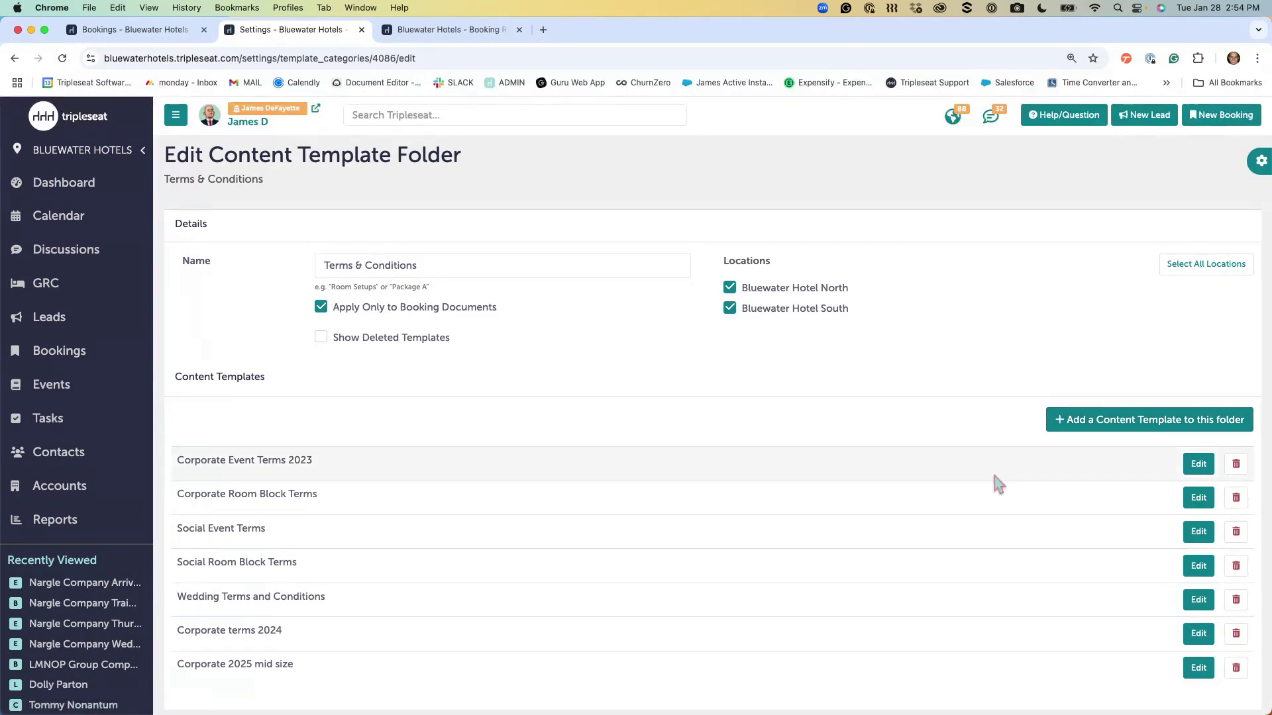
left_click(1198, 463)
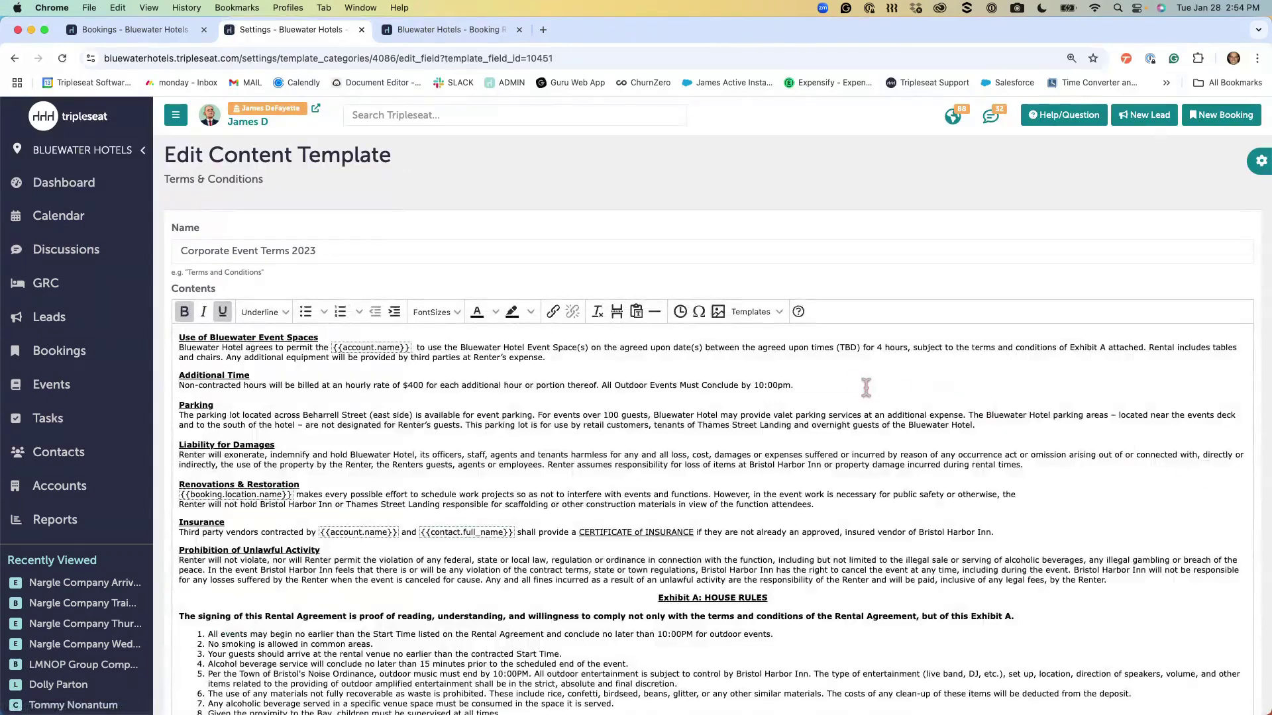
Examine the merge fields that can be inserted into the terms template, including the custom booking fields, without inserting any
right_click(846, 386)
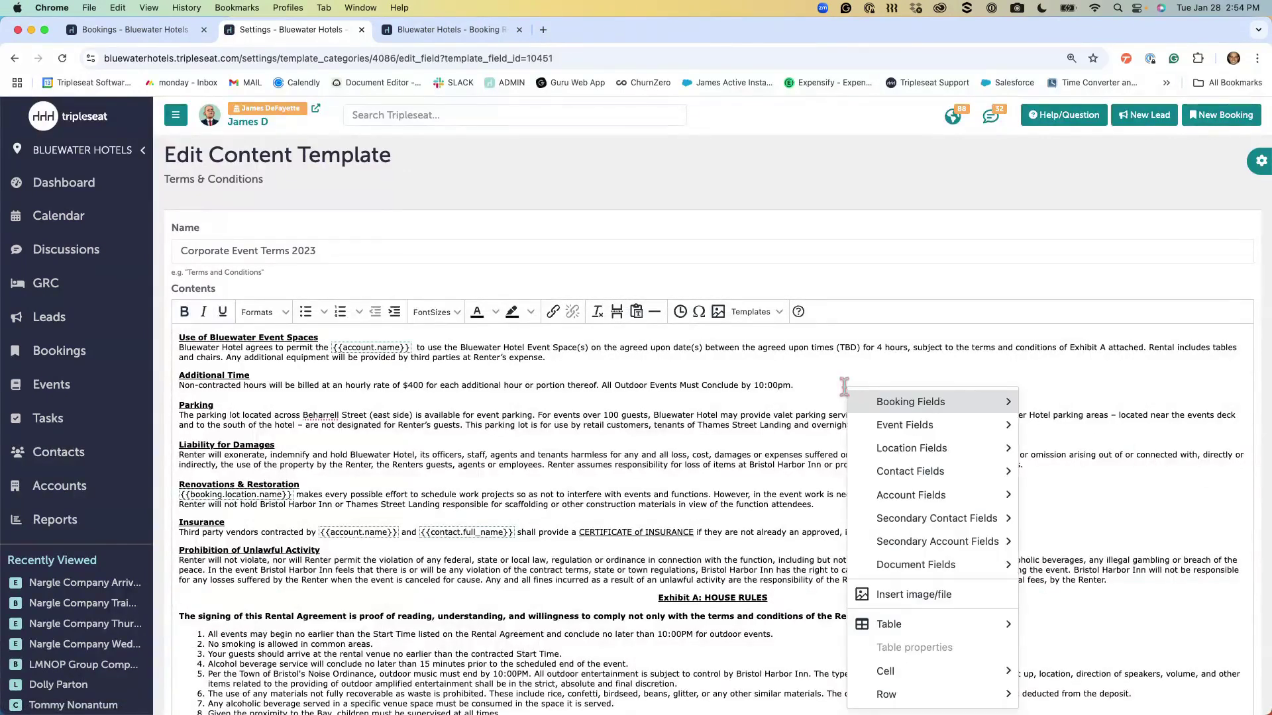
mouse_move(877, 409)
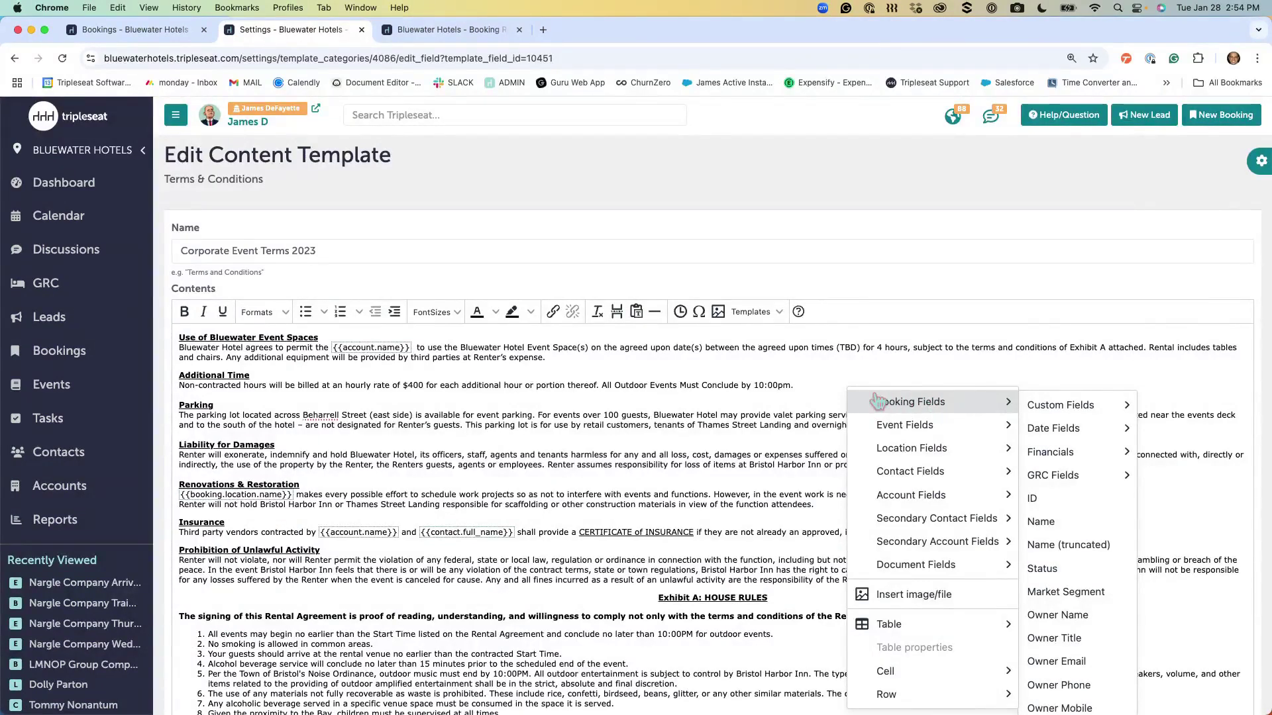
mouse_move(858, 434)
mouse_move(894, 493)
mouse_move(1038, 409)
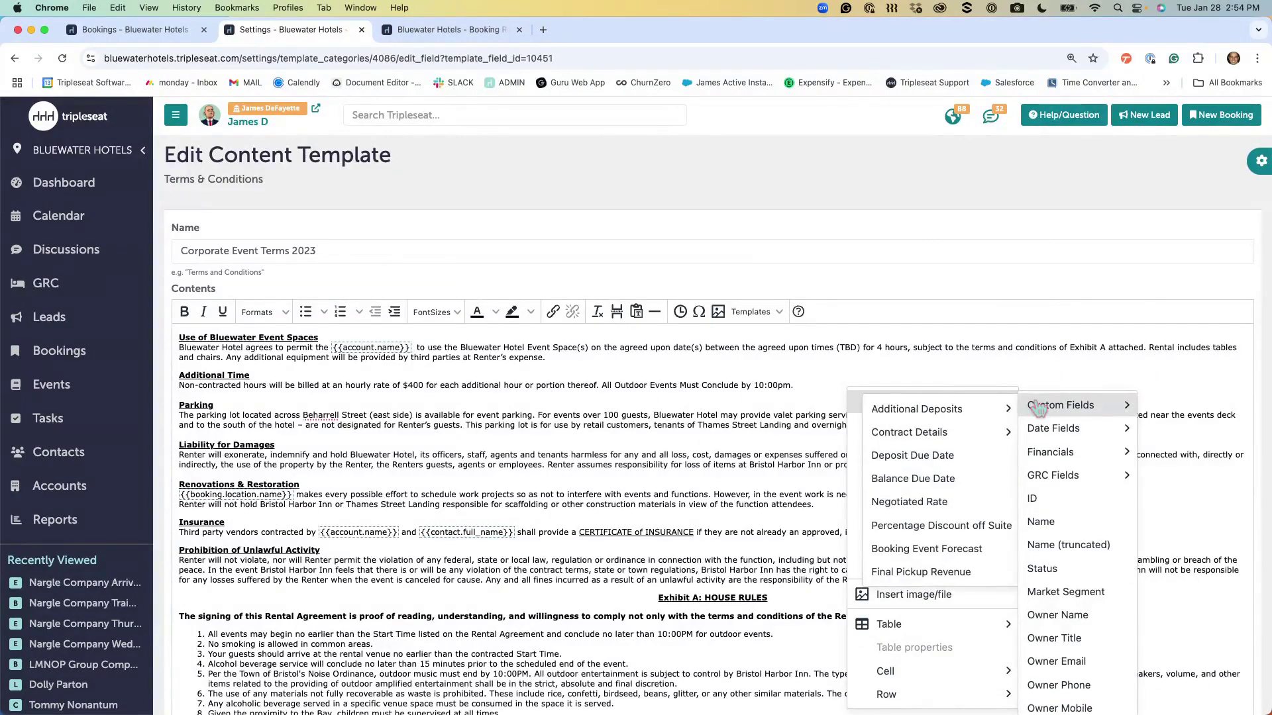
left_click(974, 364)
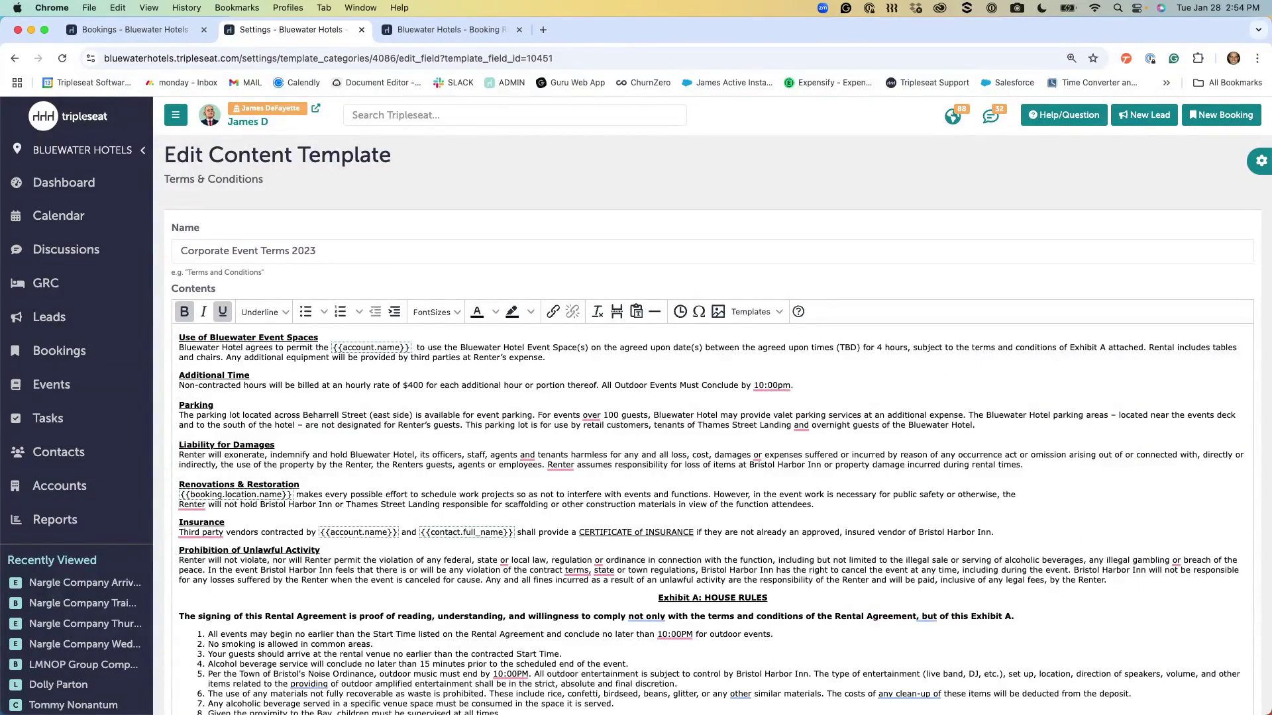
Open the Nargle Company Training booking and view its events grid
scroll(67, 623, "down", 5)
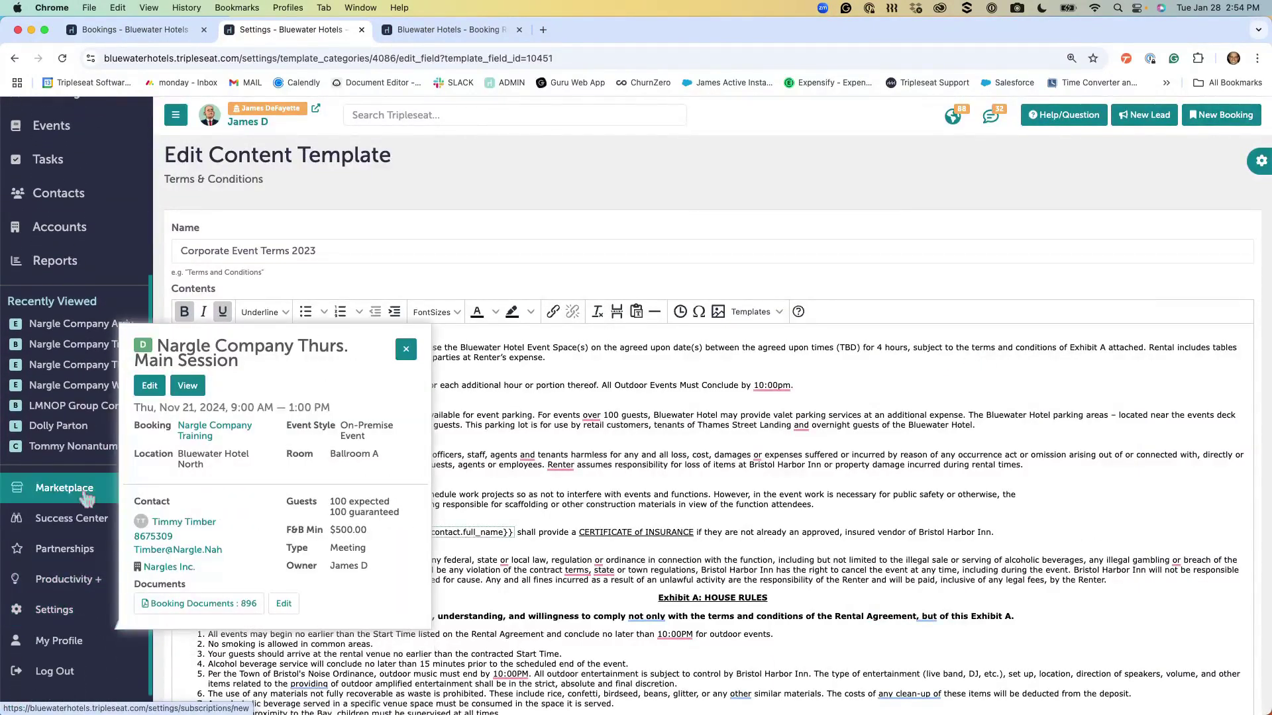
left_click(60, 346)
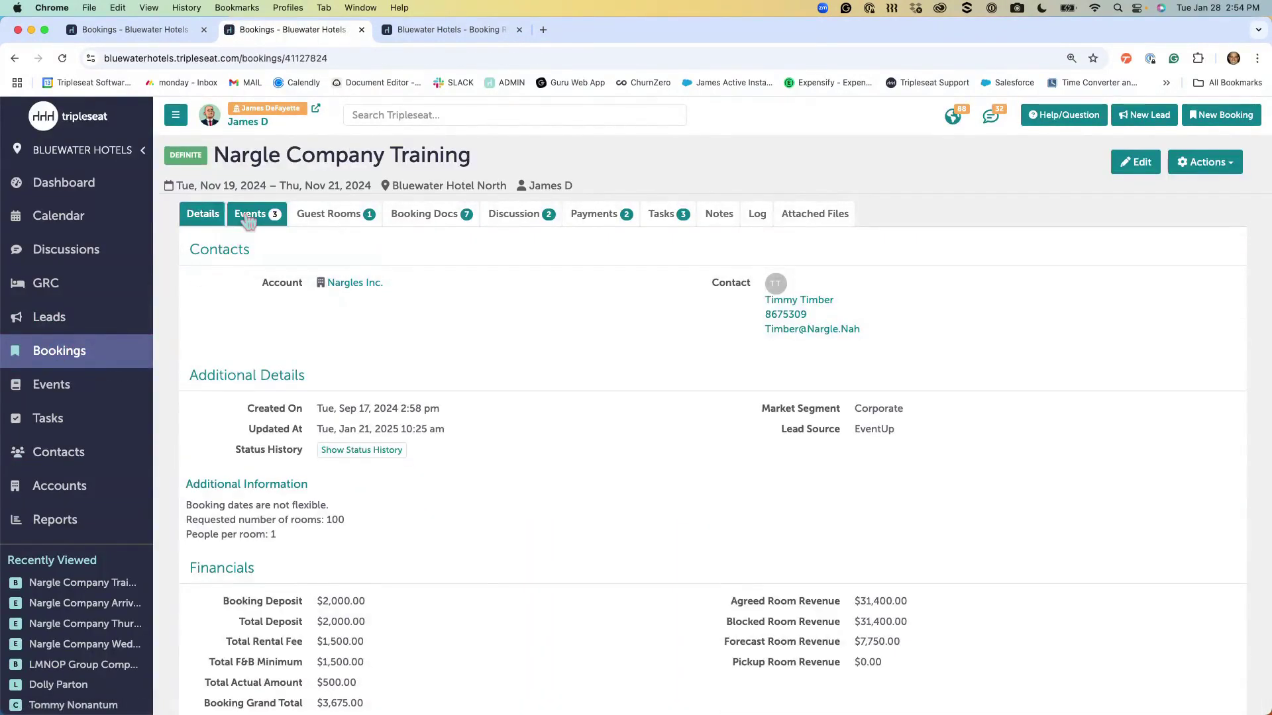
left_click(249, 217)
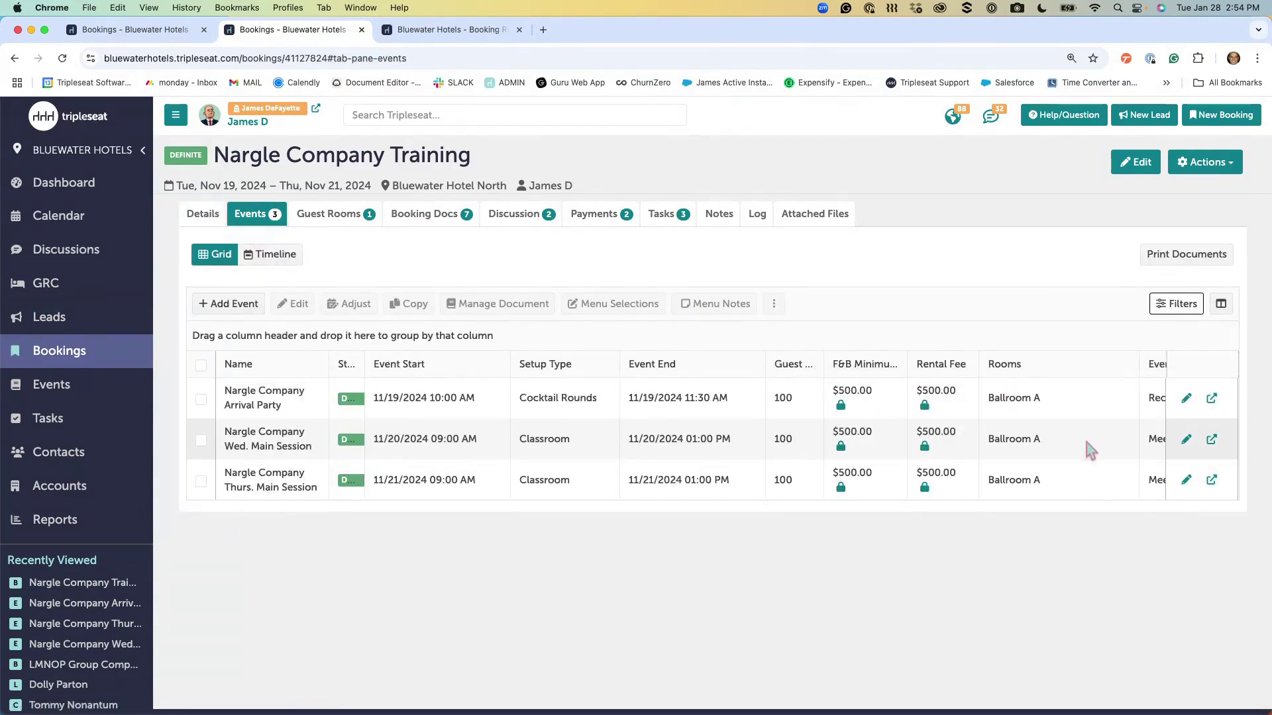
Review the events grid's column options without changing them, and move the Rooms column ahead of F&B Minimum
left_click(1221, 304)
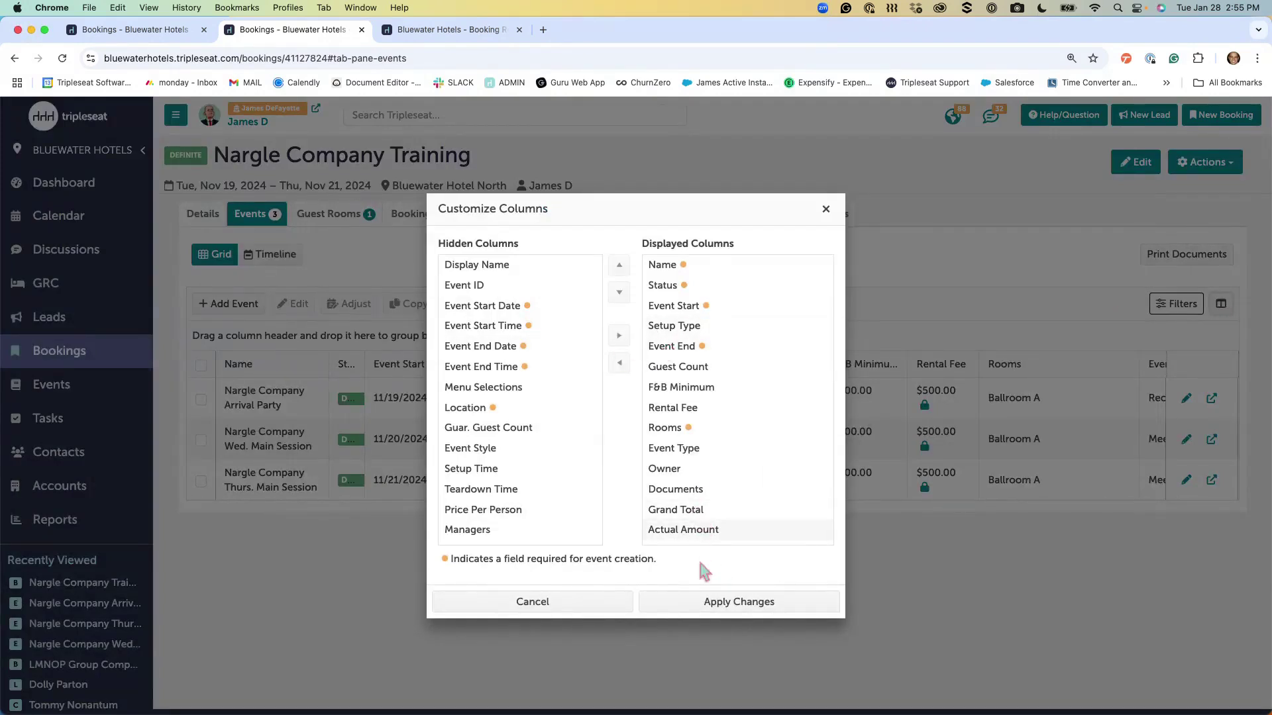
left_click(616, 603)
left_click_drag(1032, 376, 859, 378)
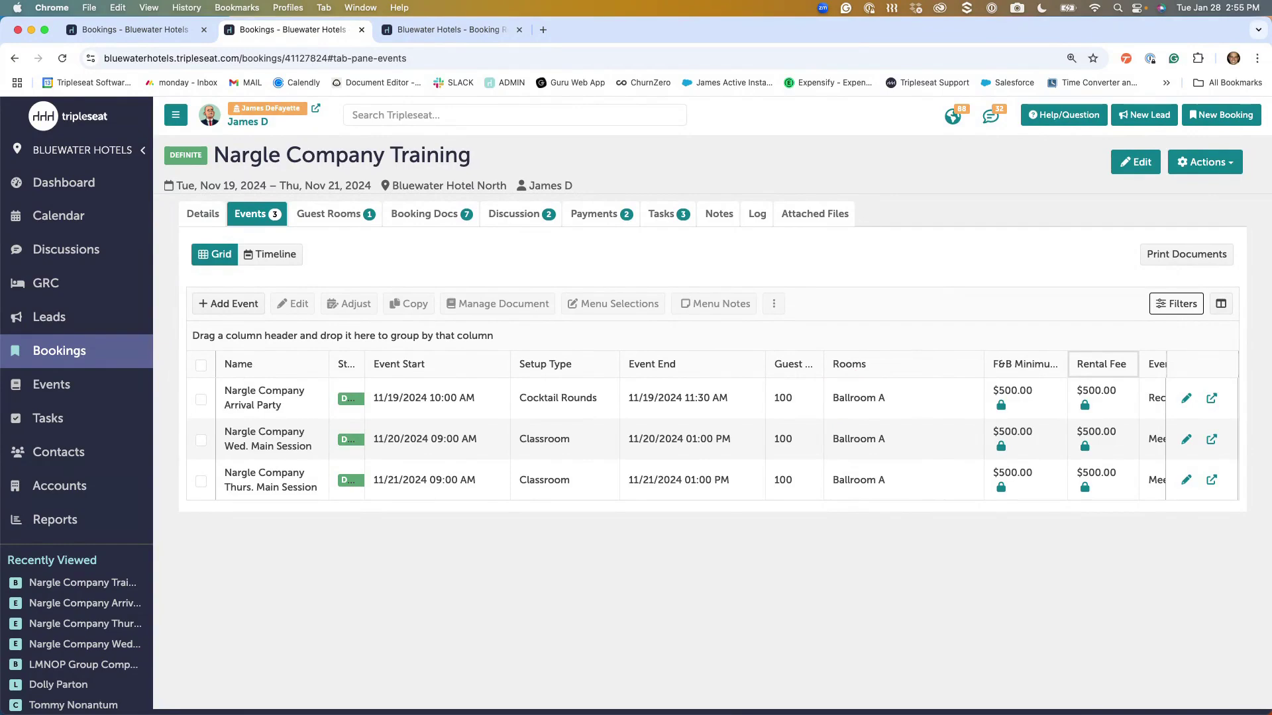
Open the Discussion Email Templates in Settings and examine the event, booking, document and lead templates
scroll(75, 591, "down", 5)
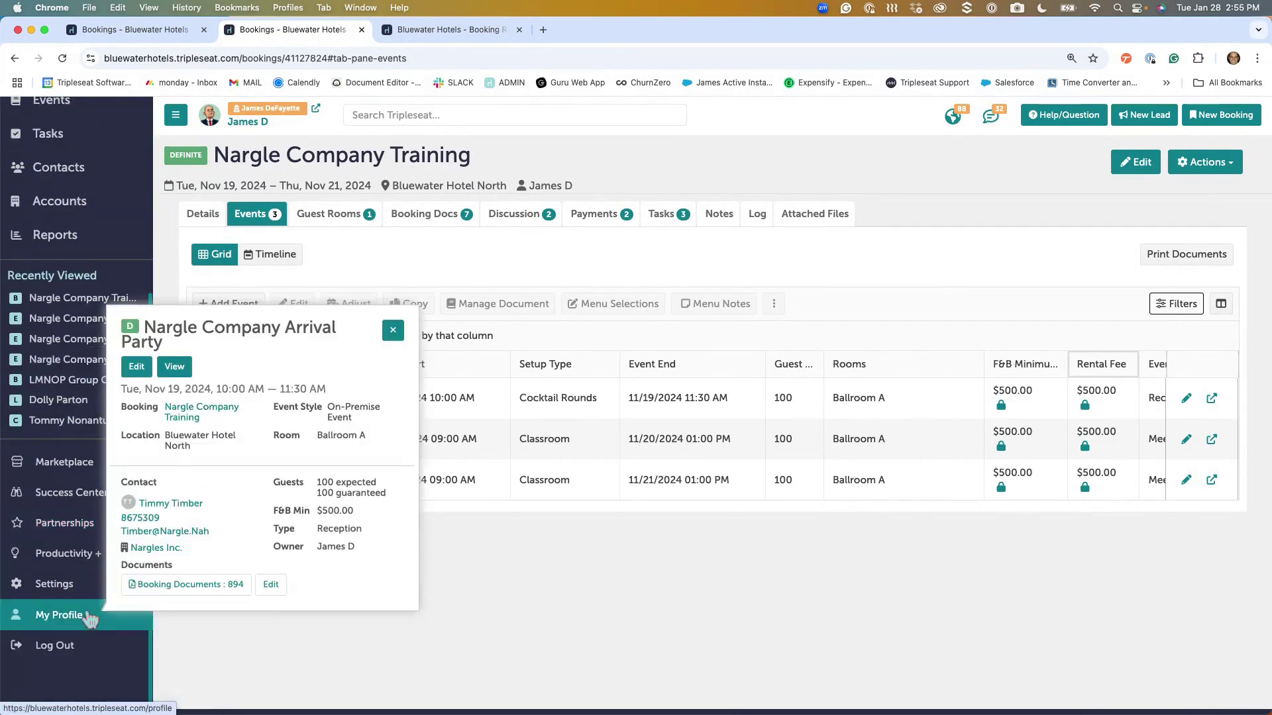
left_click(55, 585)
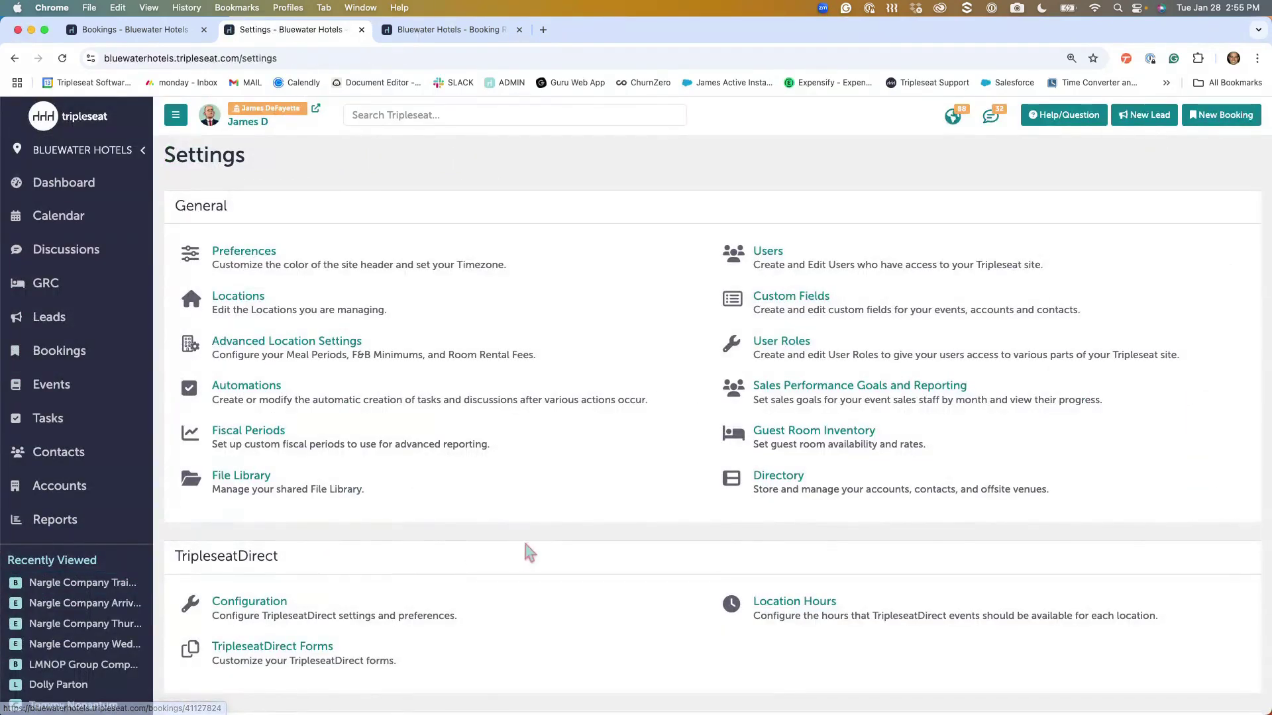
scroll(640, 596, "down", 5)
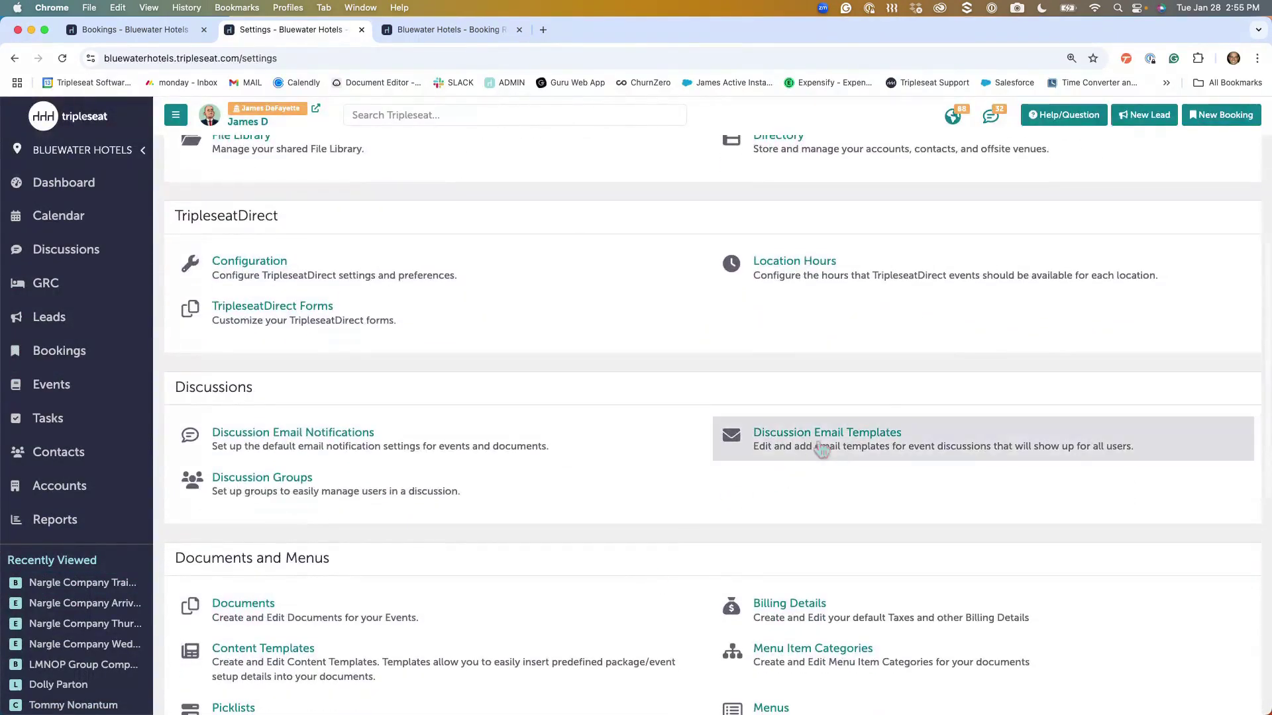
left_click(826, 446)
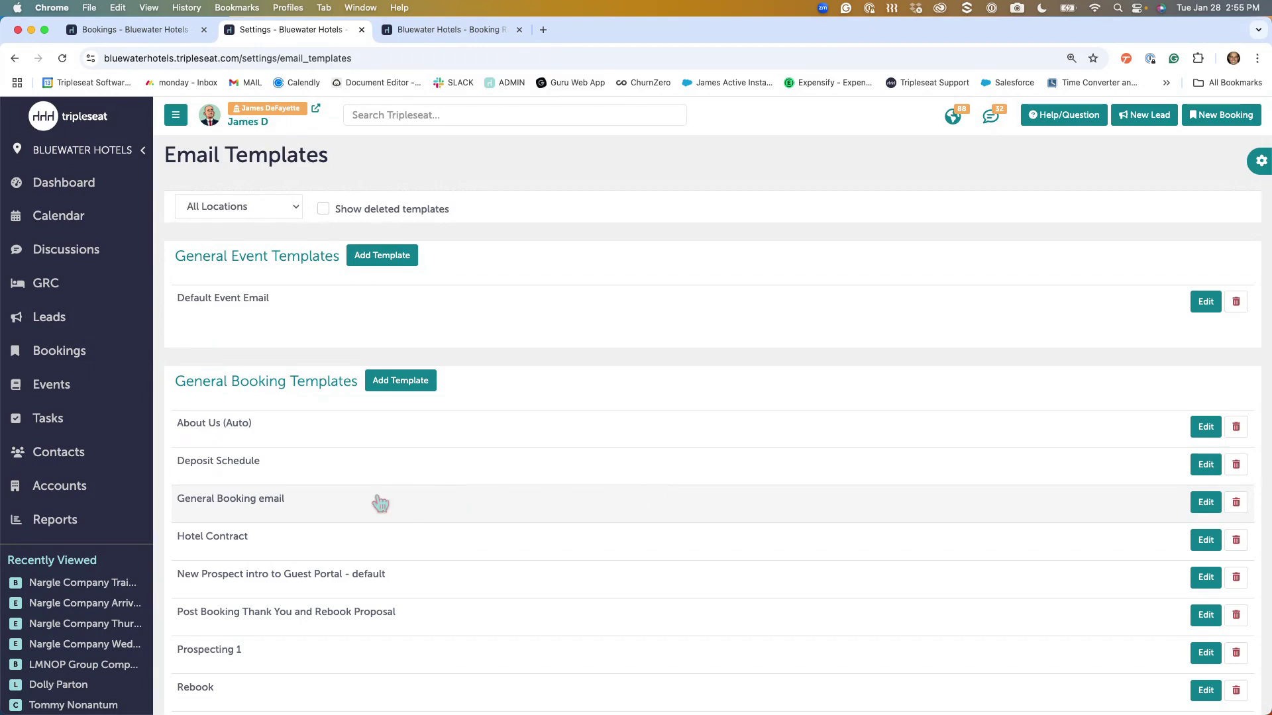
scroll(303, 452, "down", 5)
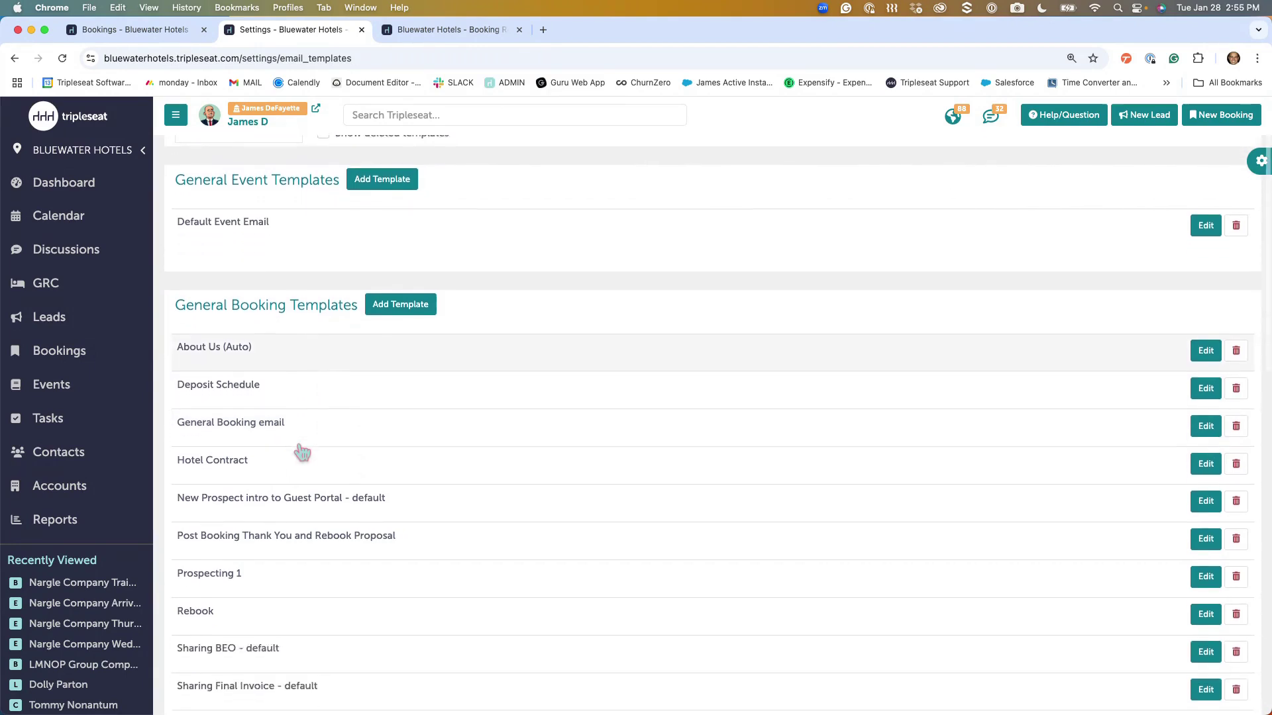
scroll(400, 493, "down", 10)
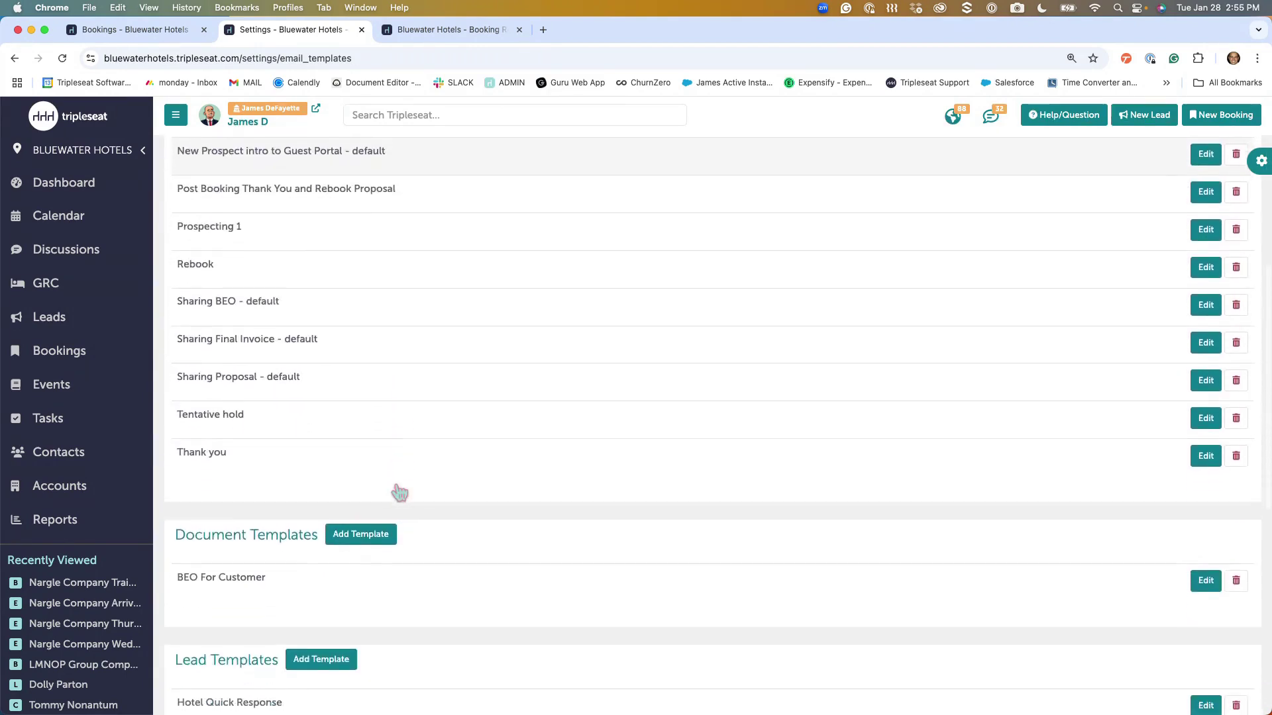
Open the General Booking email template, examine its body text and merge fields, and leave it without saving
scroll(407, 611, "up", 11)
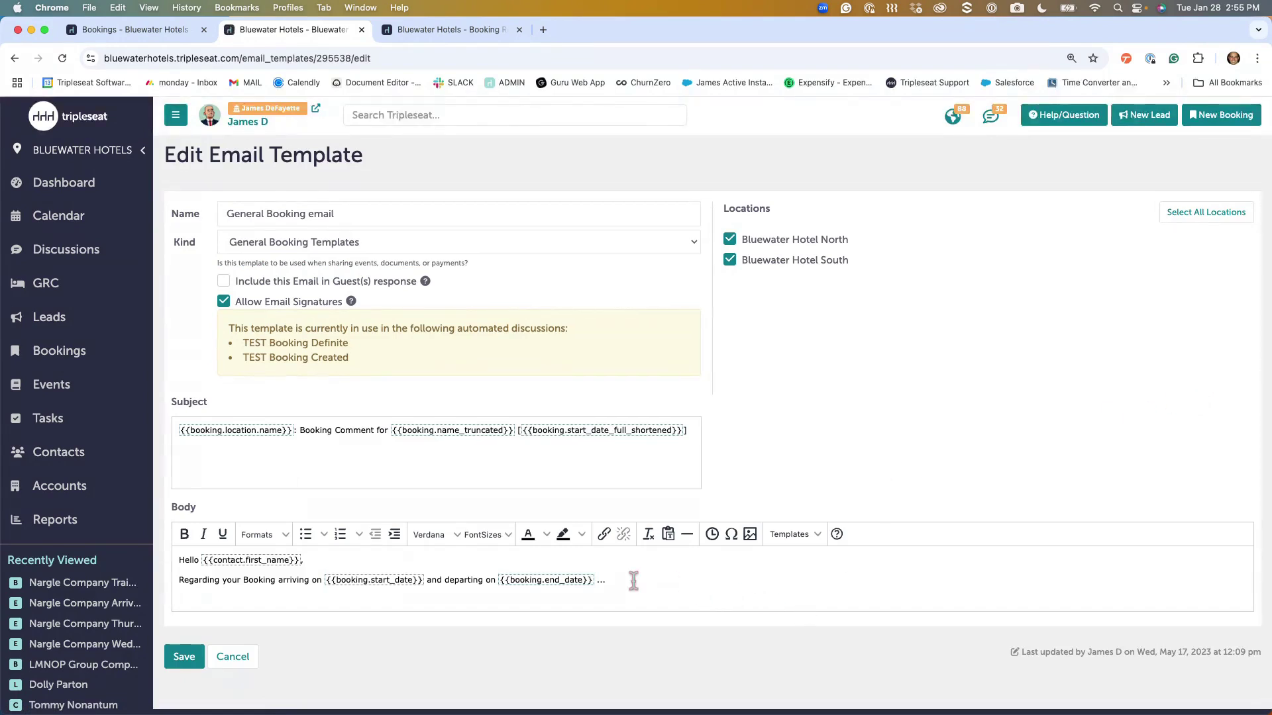
left_click_drag(630, 581, 175, 568)
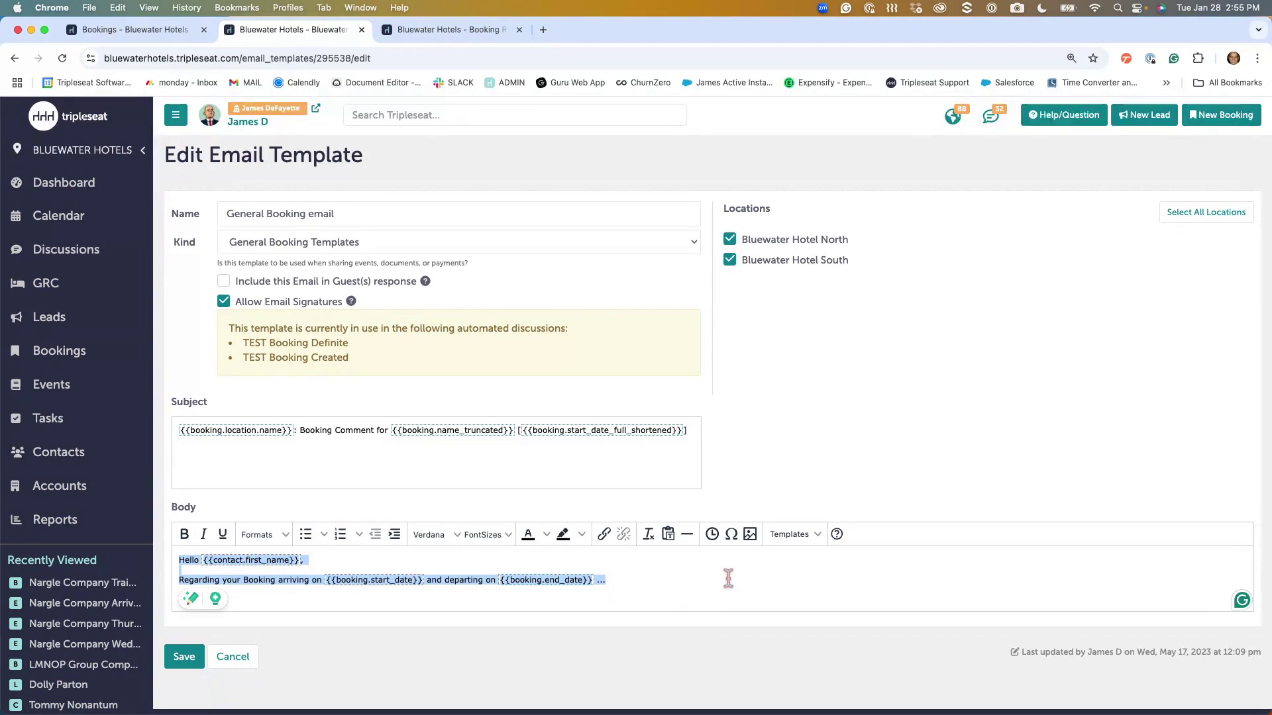
left_click(241, 659)
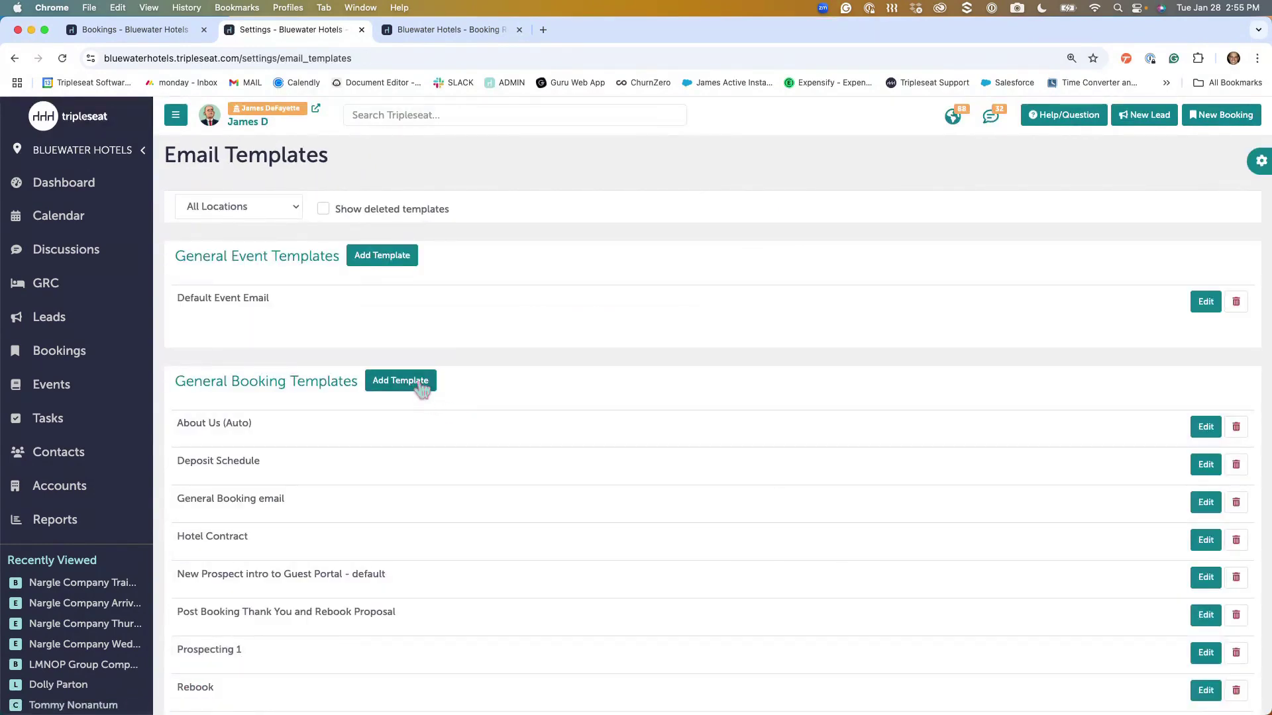
Examine the merge fields and the file and image library available in a new general booking email template, without saving it
left_click(421, 385)
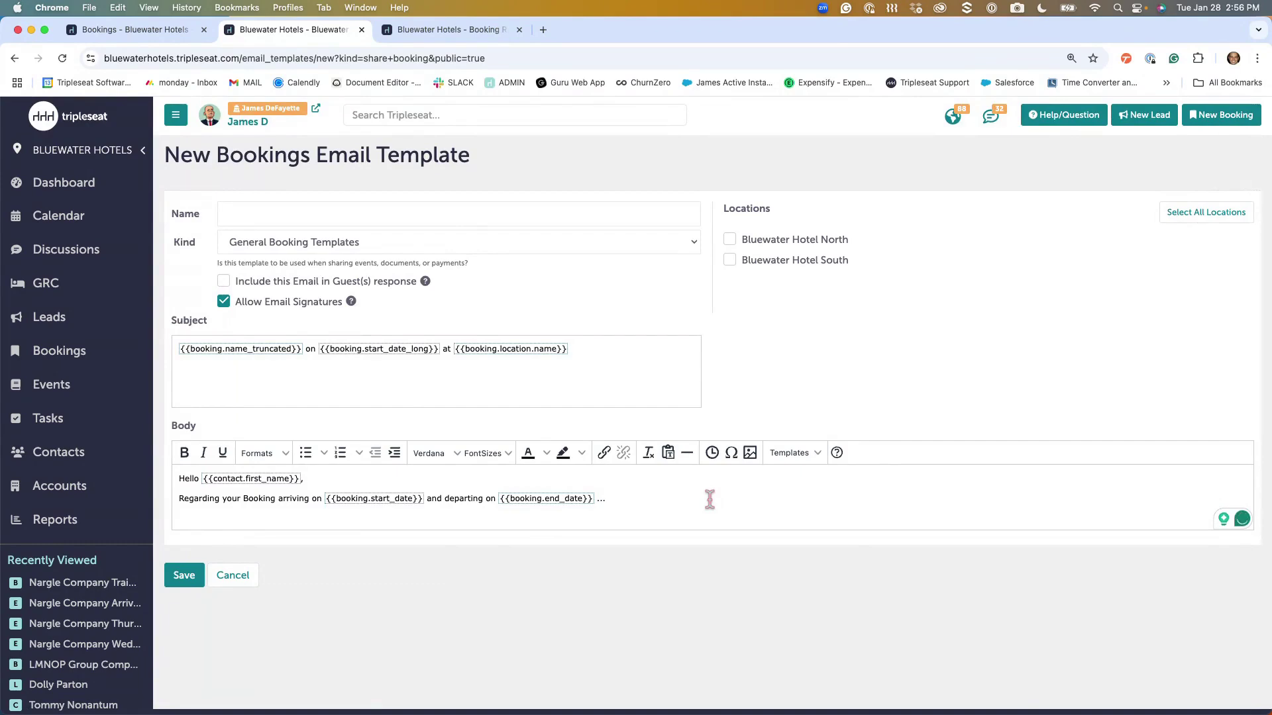
left_click(350, 219)
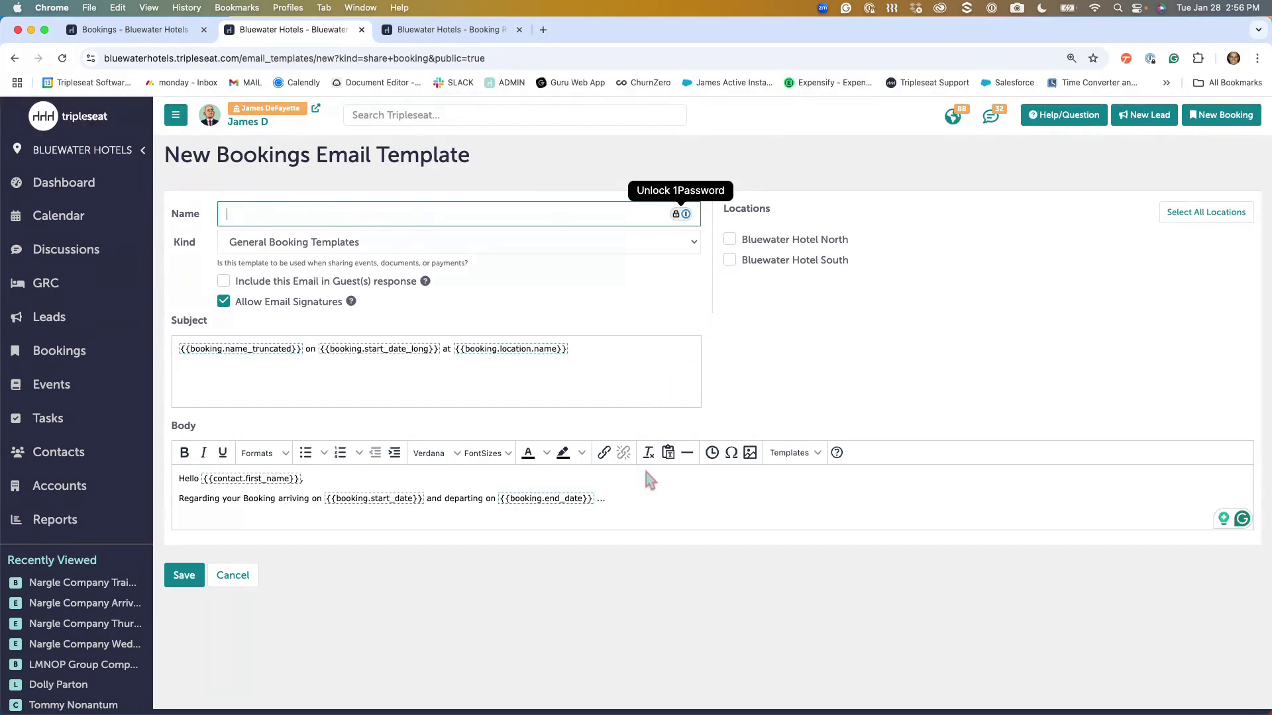
right_click(653, 499)
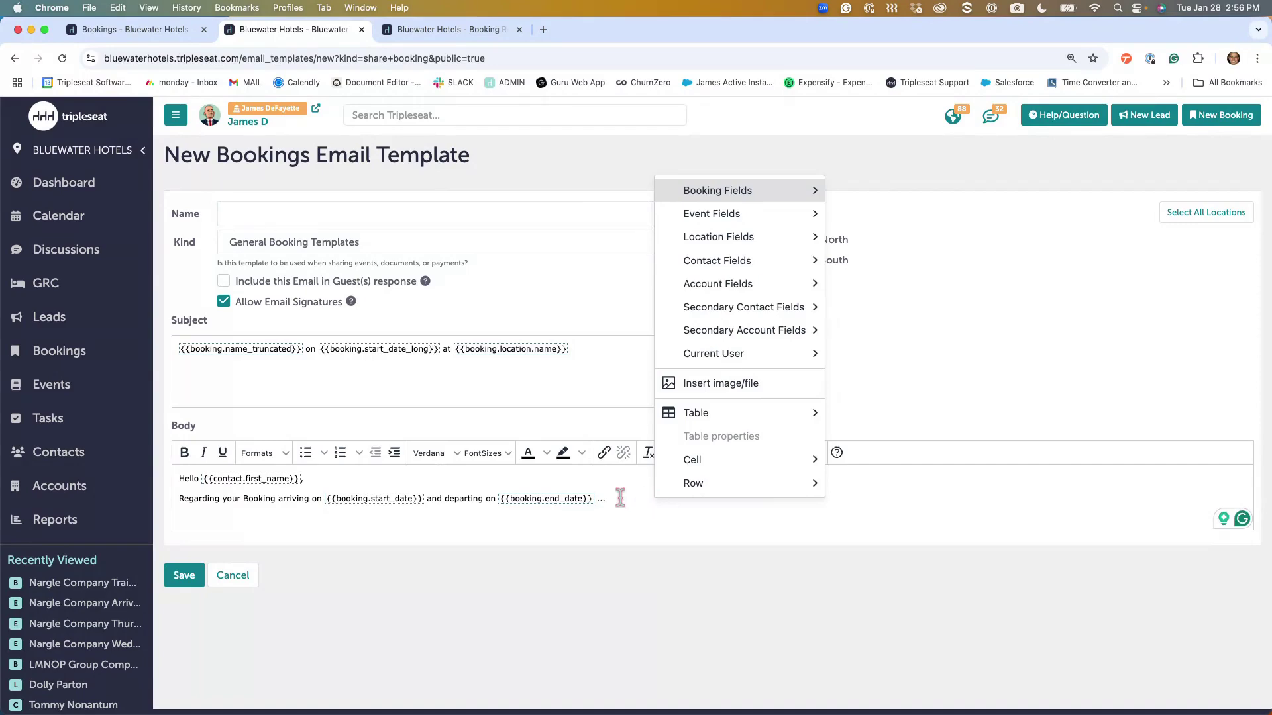
left_click(620, 498)
left_click(750, 453)
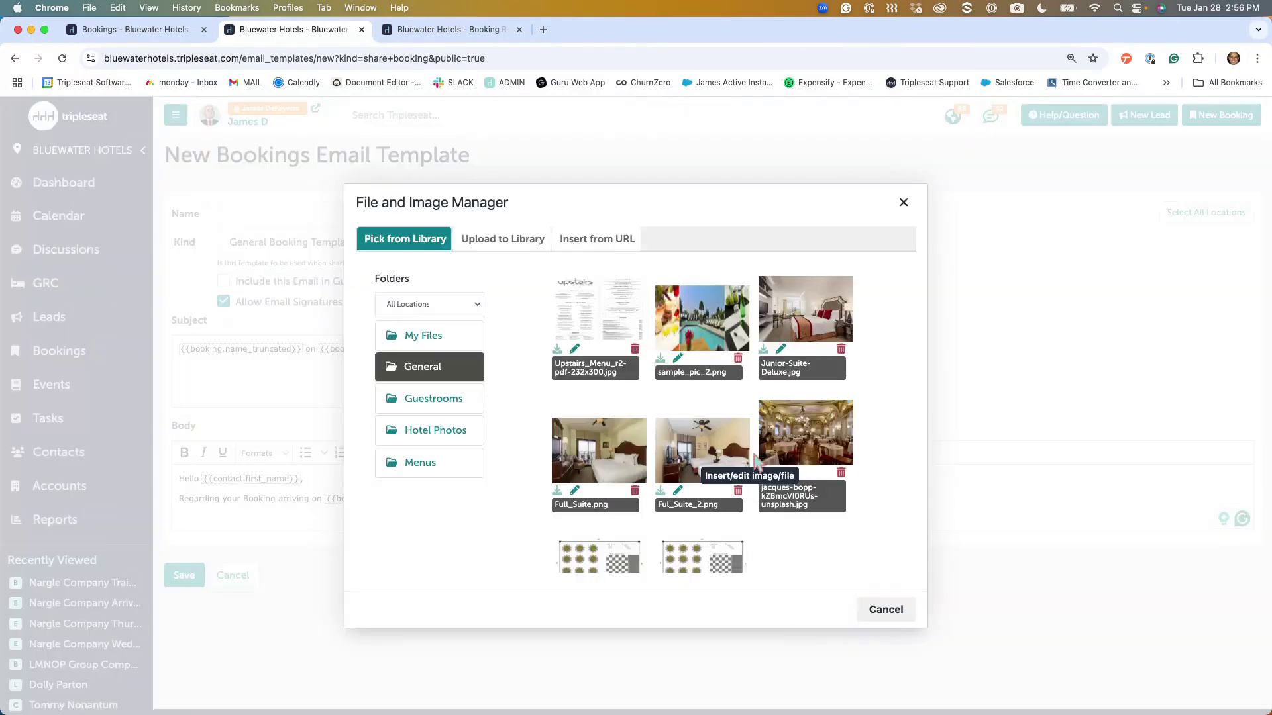
left_click(883, 610)
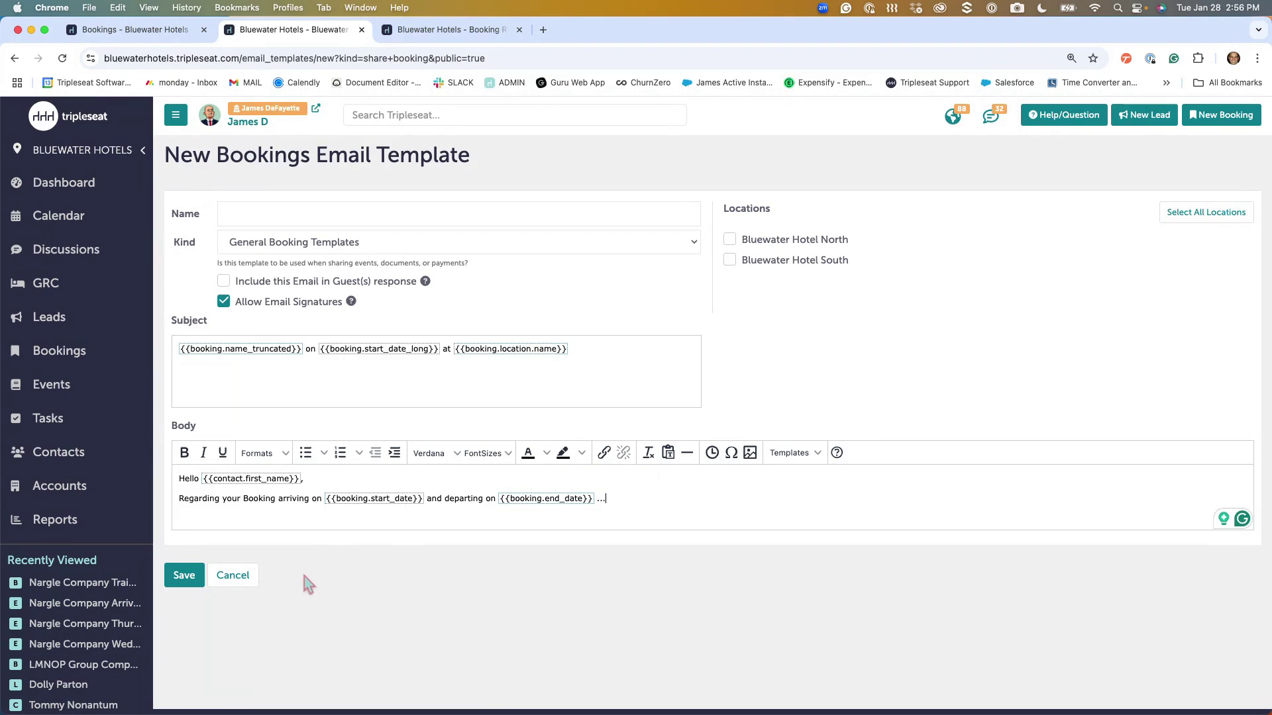
left_click(241, 583)
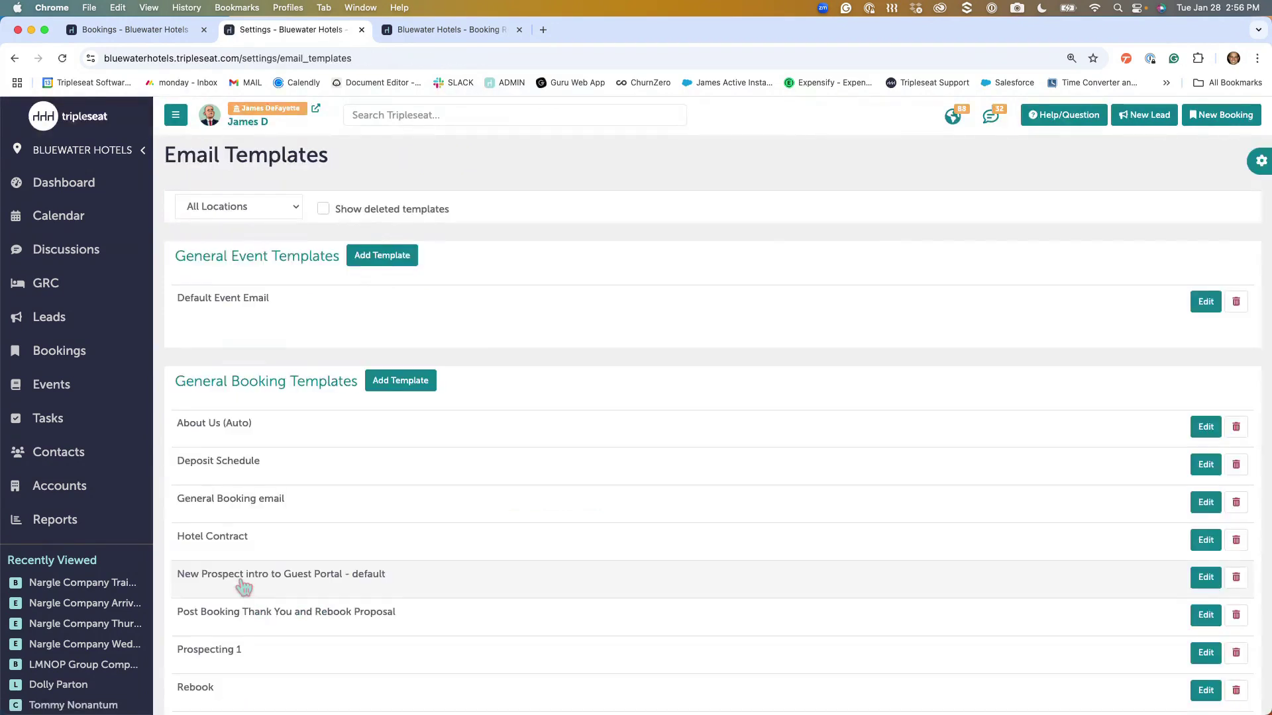
Open the Lead Forms in Settings and list the booking forms
scroll(86, 633, "down", 4)
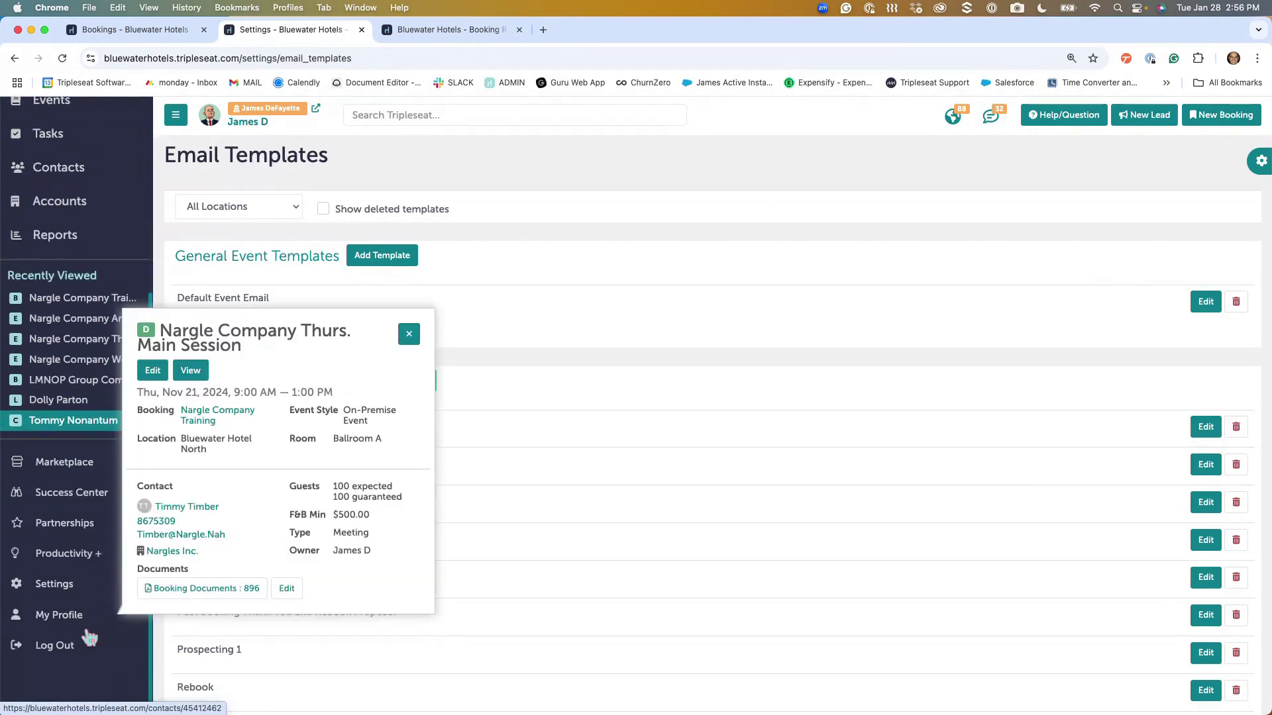
left_click(58, 587)
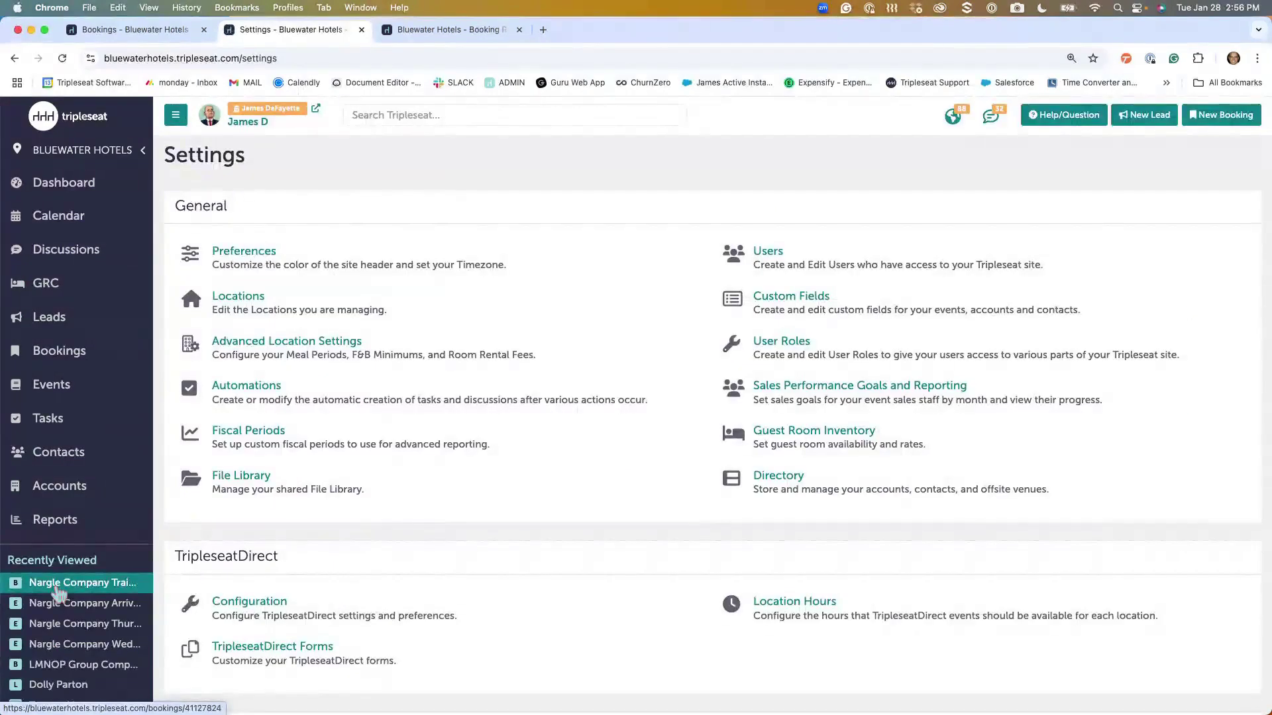
scroll(528, 573, "down", 5)
scroll(530, 573, "down", 5)
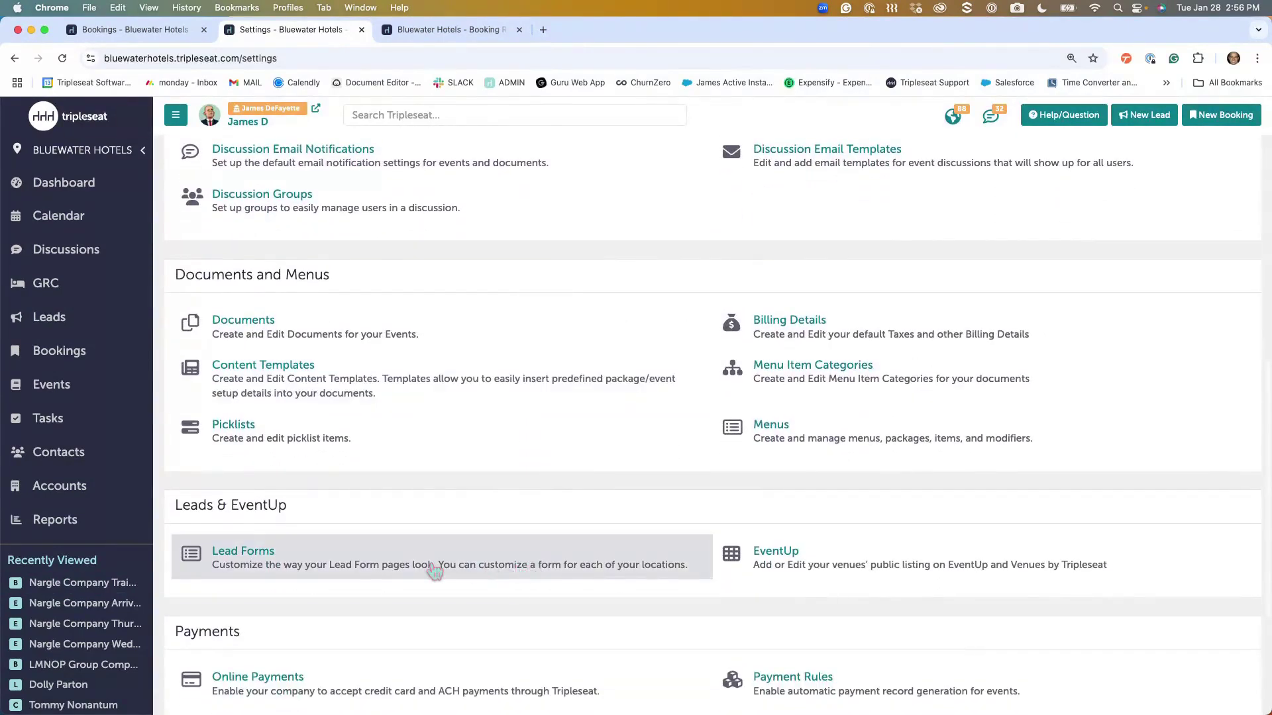
left_click(431, 567)
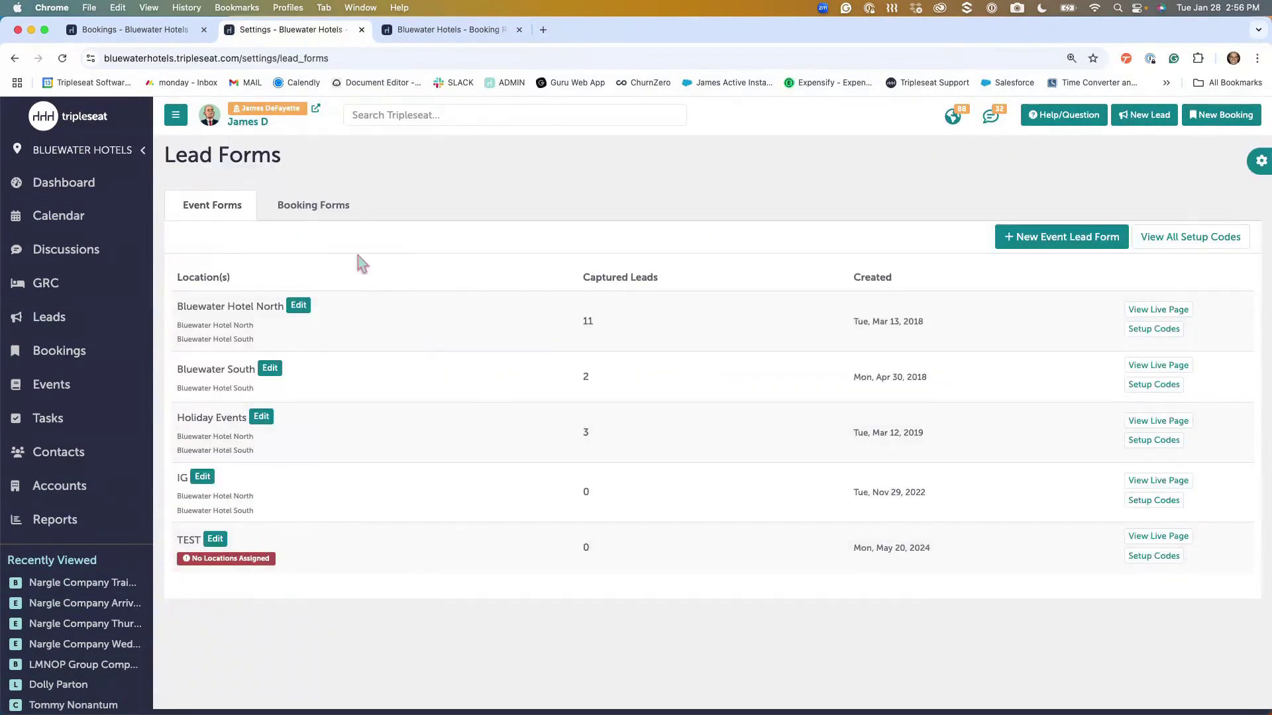
left_click(315, 212)
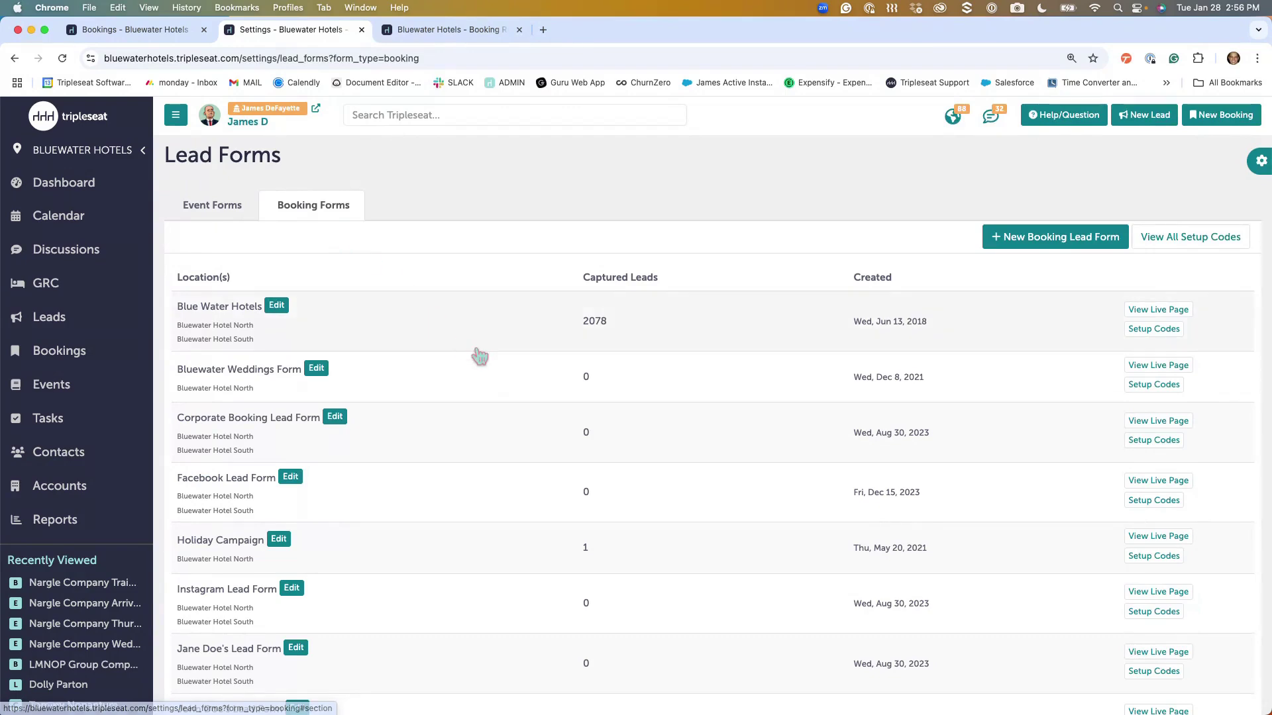
Examine the Blue Water Hotels booking lead form's branding, page setup texts and messages, and leave it without updating
left_click(277, 306)
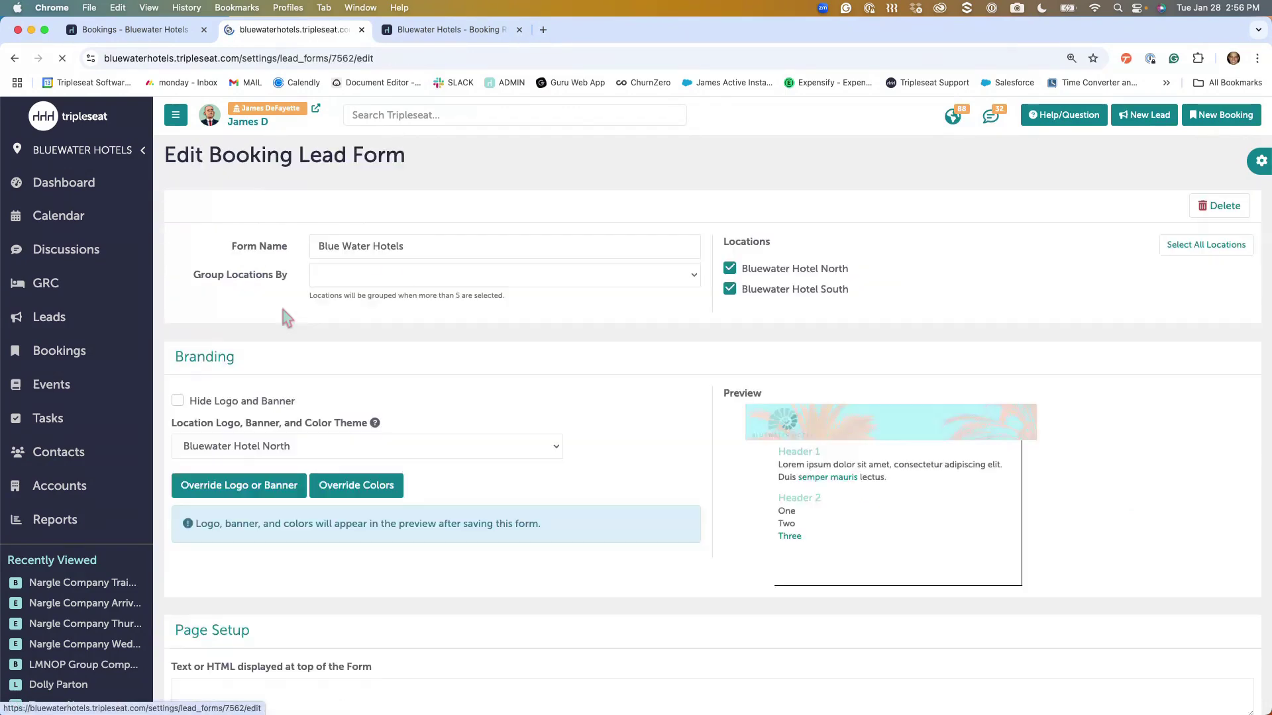
scroll(702, 540, "down", 10)
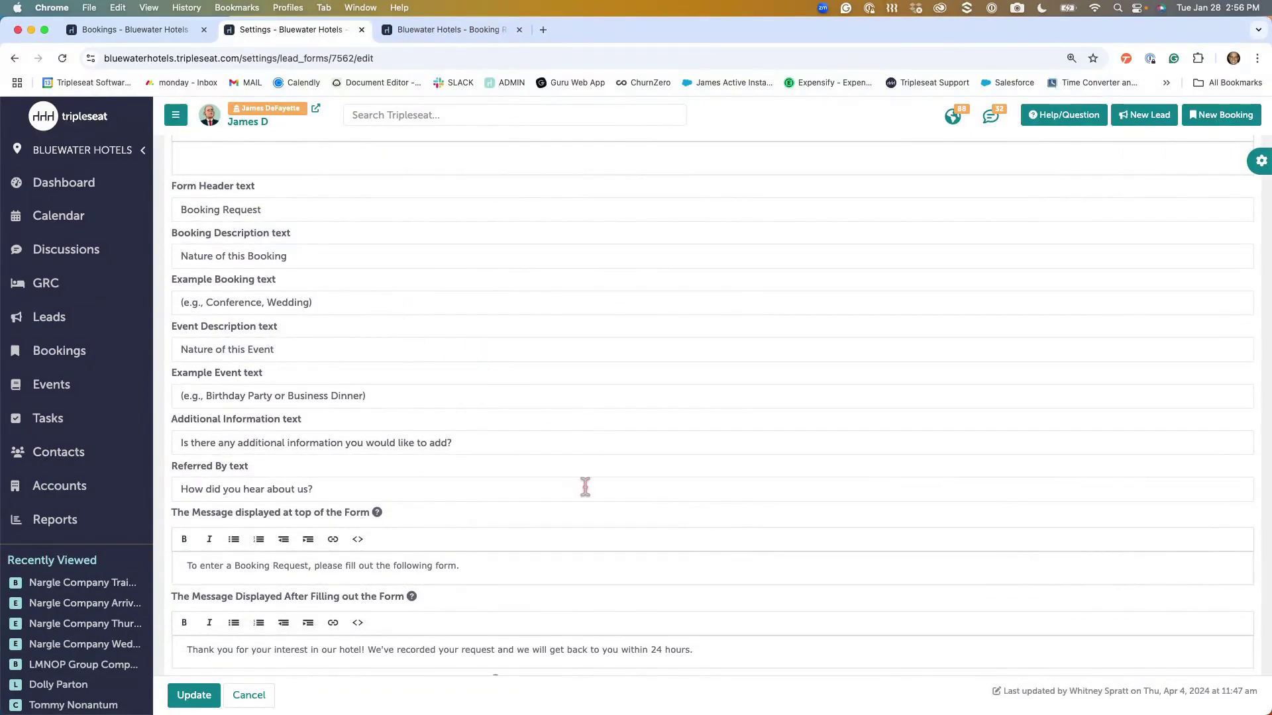
scroll(575, 593, "down", 5)
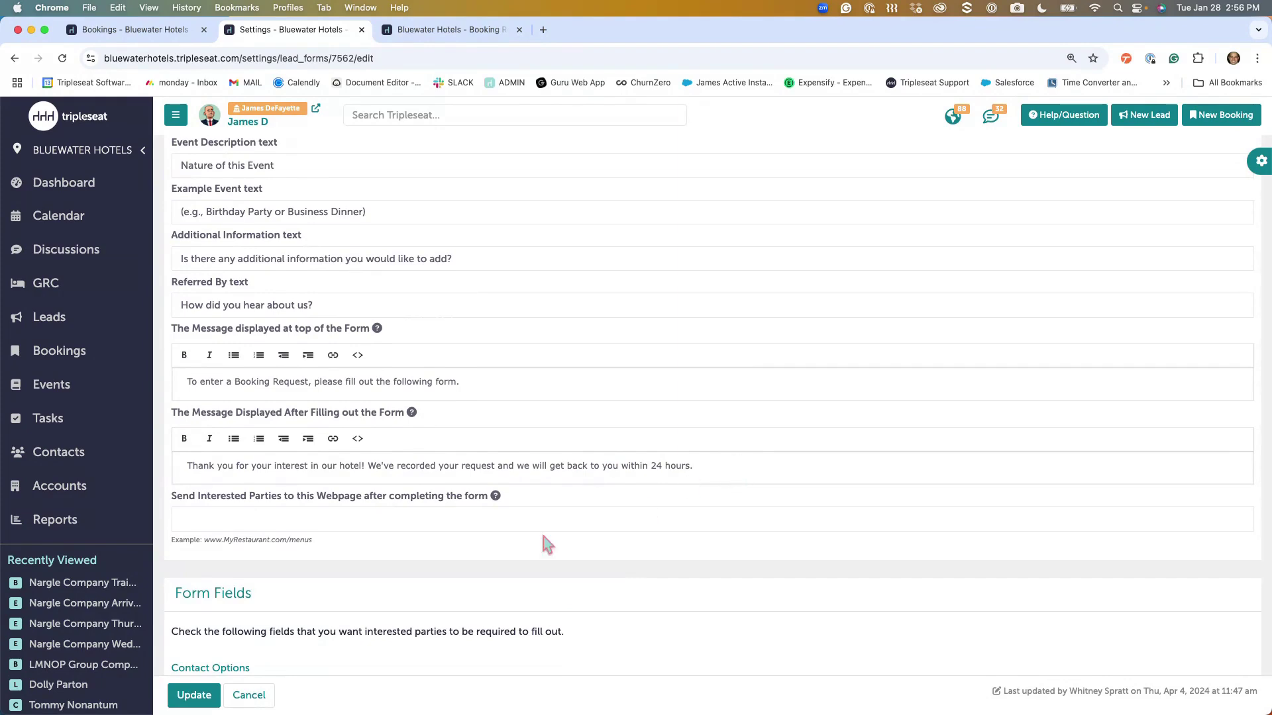
left_click(249, 694)
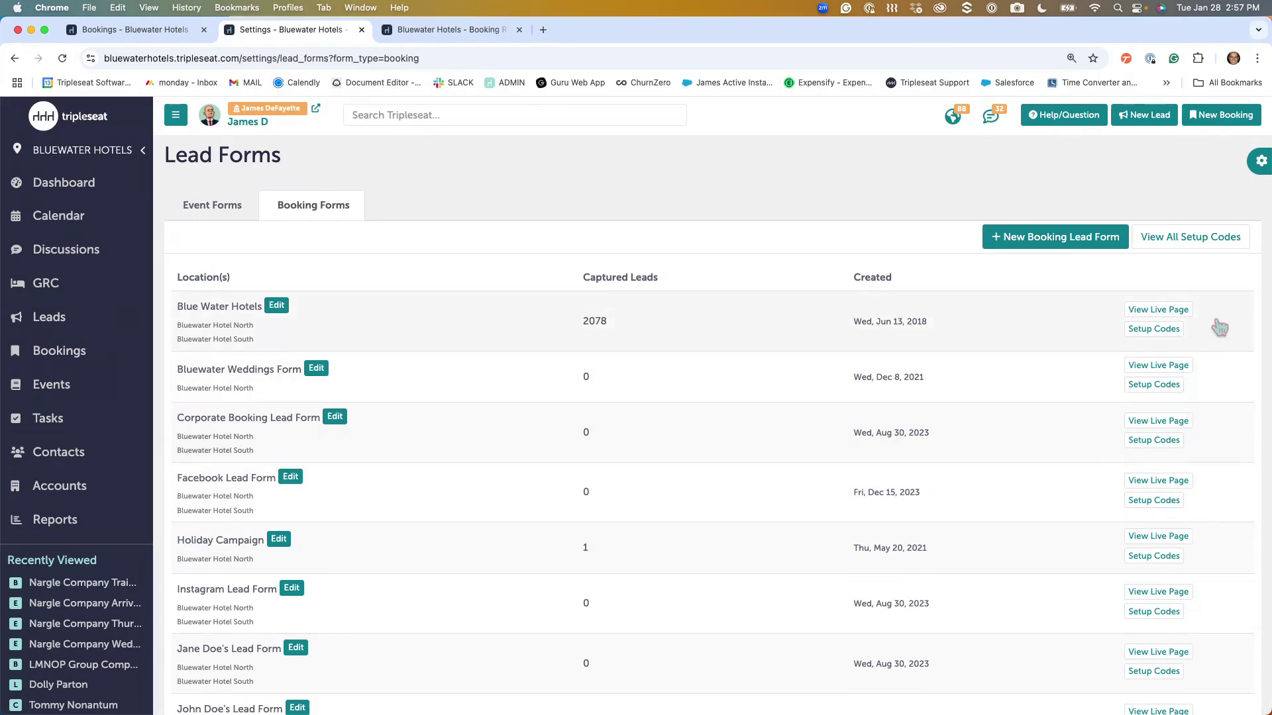
Open the live page of the Blue Water Hotels booking lead form and copy its web address
left_click(1169, 310)
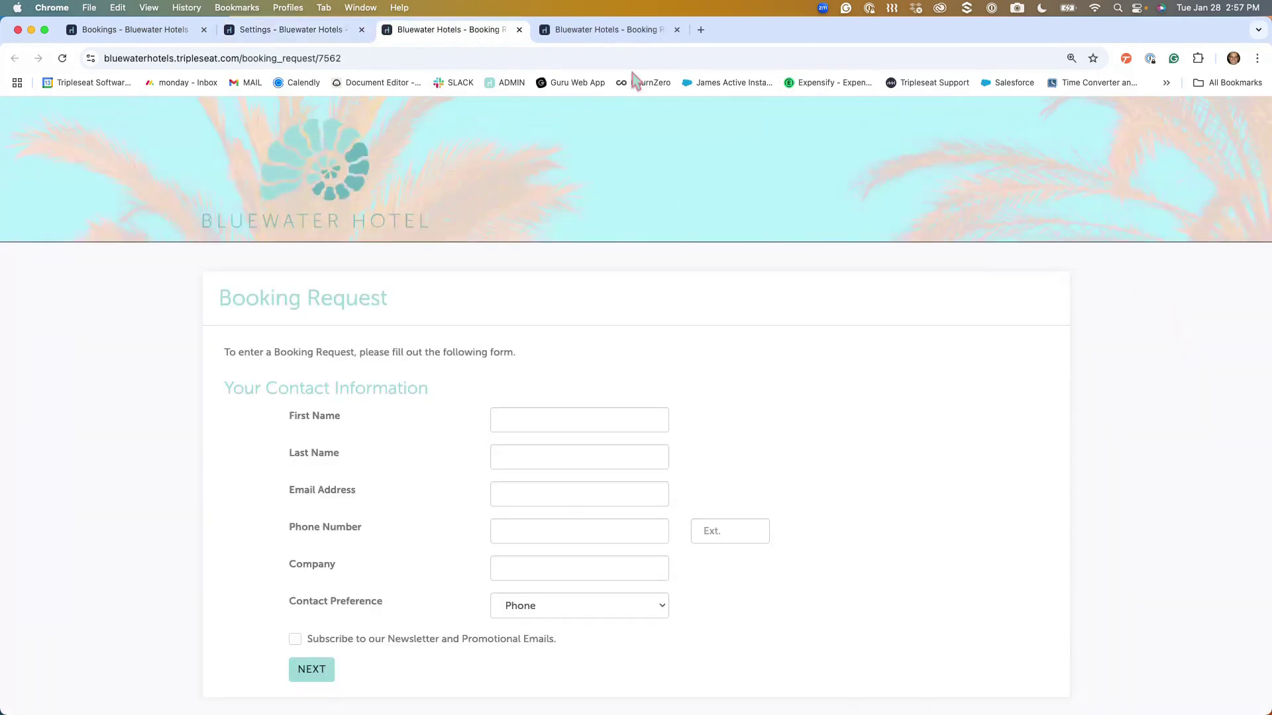
left_click(403, 58)
double_click(402, 58)
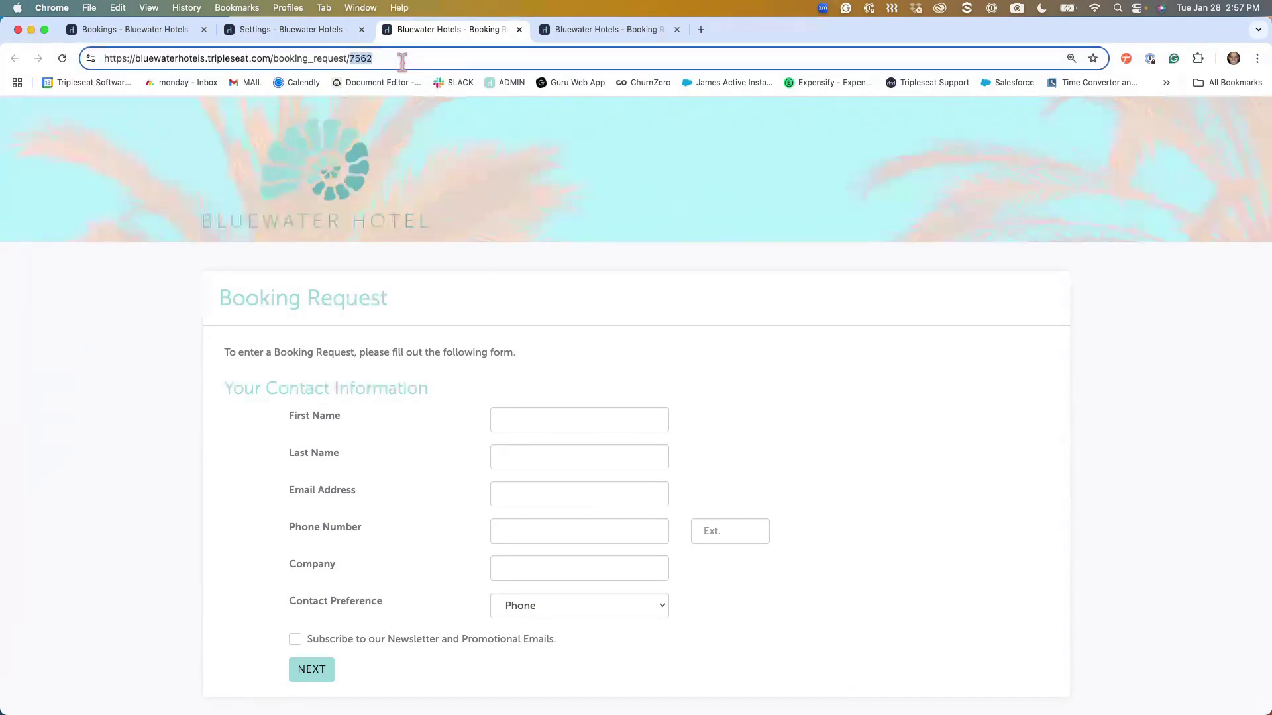
left_click(402, 58)
key("super+c")
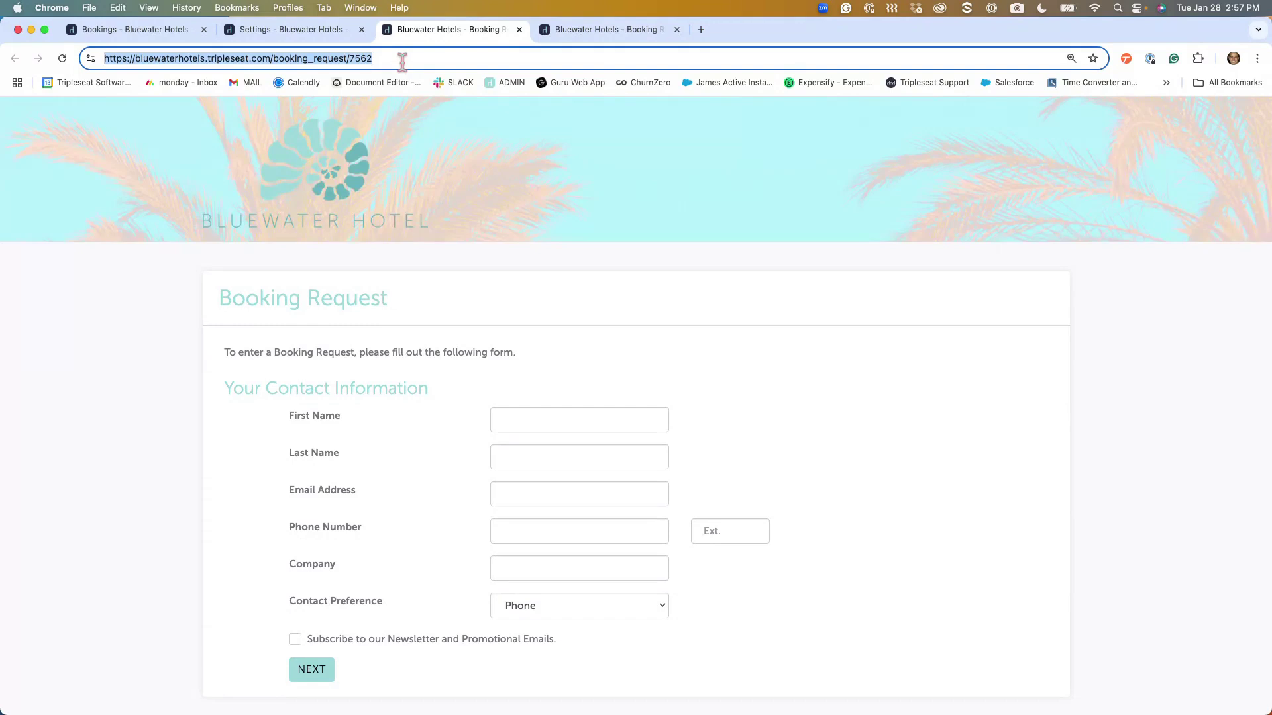
Load the copied Blue Water Hotels booking request address in a new browser tab and create a QR code for the page
left_click(700, 30)
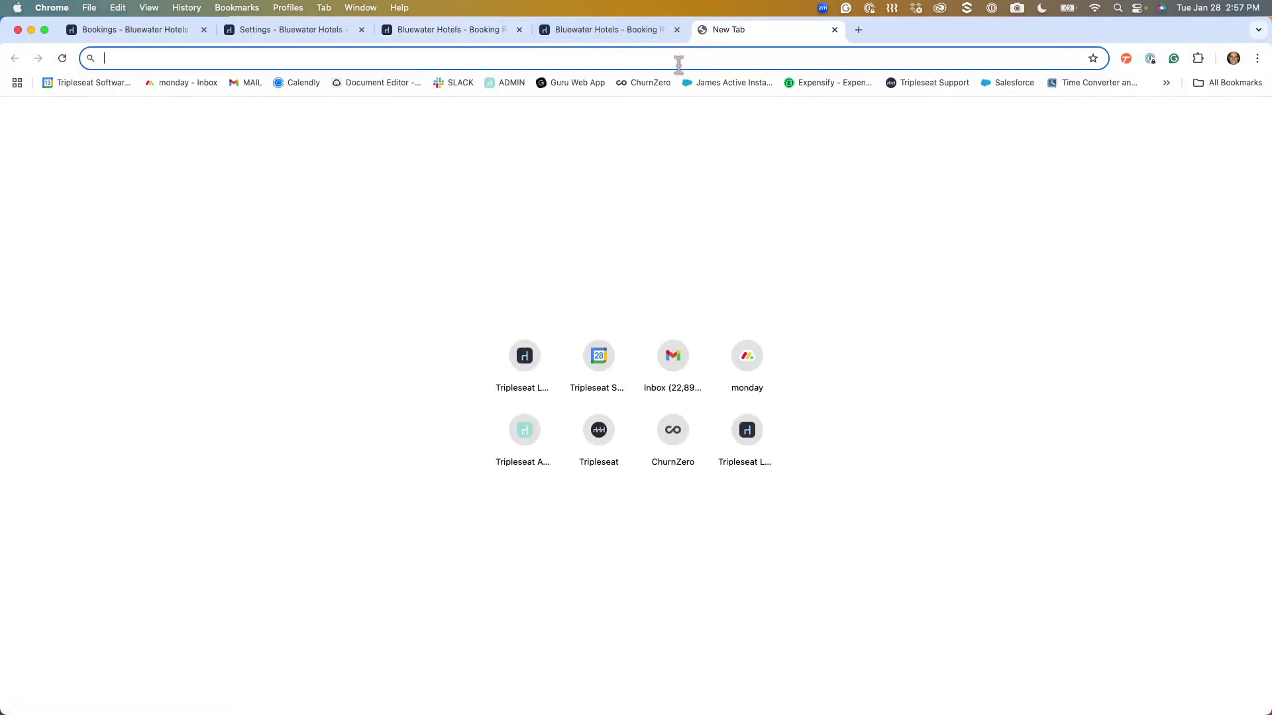
key("super+v")
key("Return")
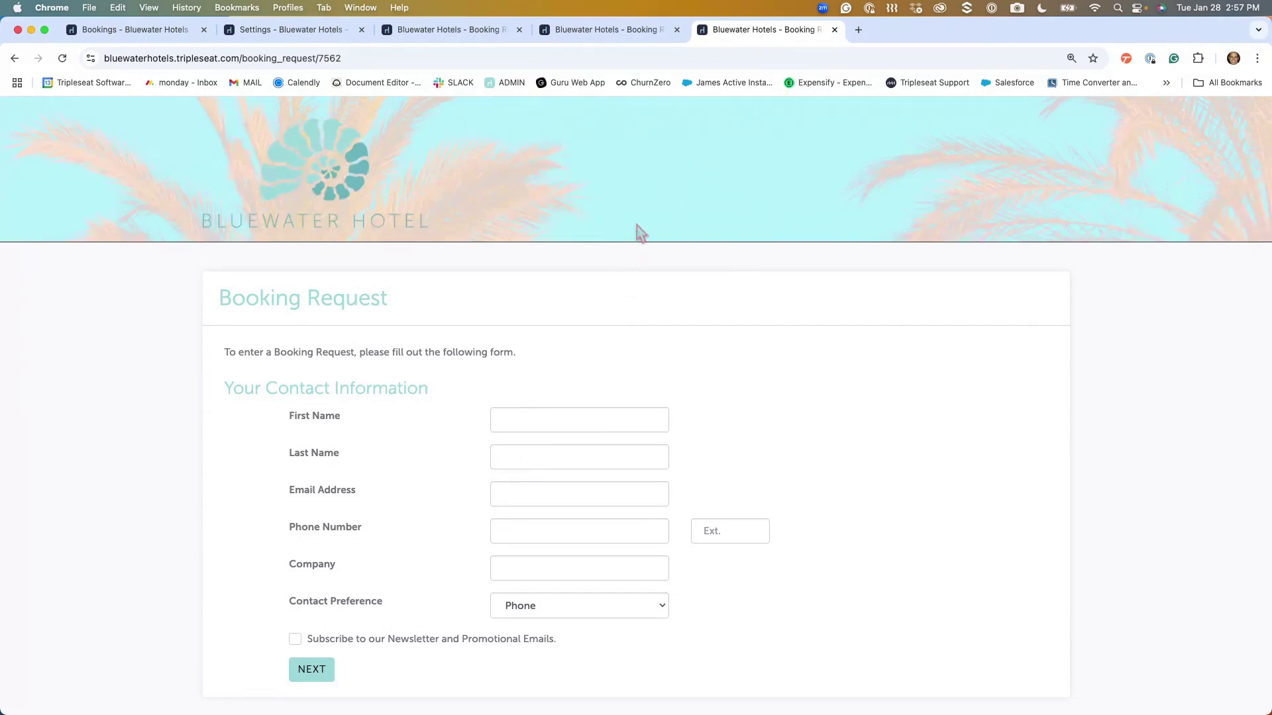
right_click(964, 433)
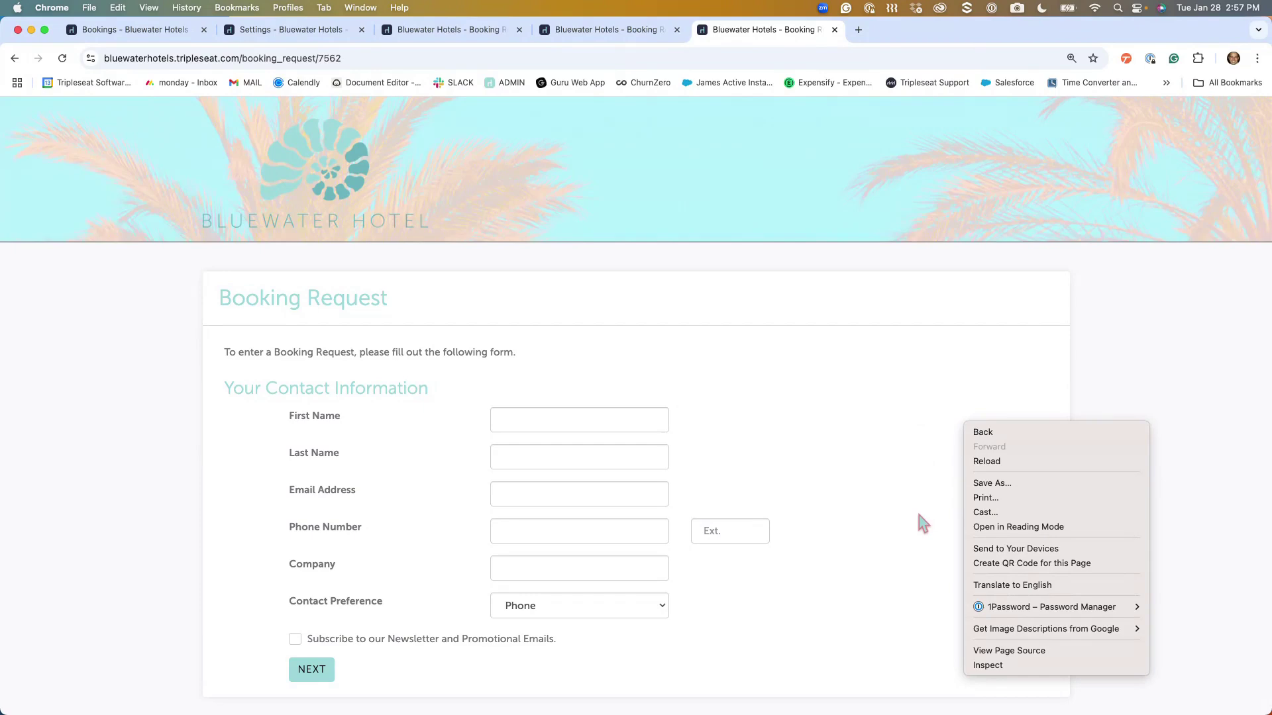
left_click(1023, 564)
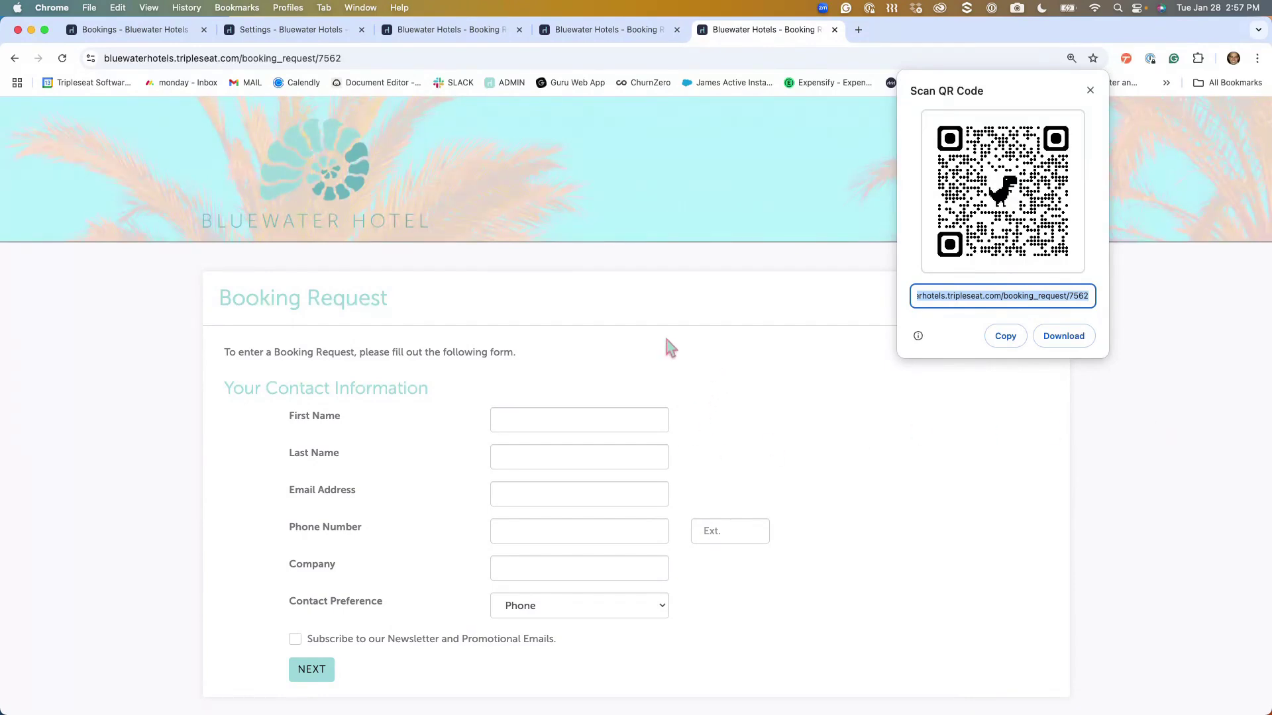
Examine the Lead Notifications recipients in the Bluewater Hotel North location details in Settings, and leave without updating
left_click(306, 30)
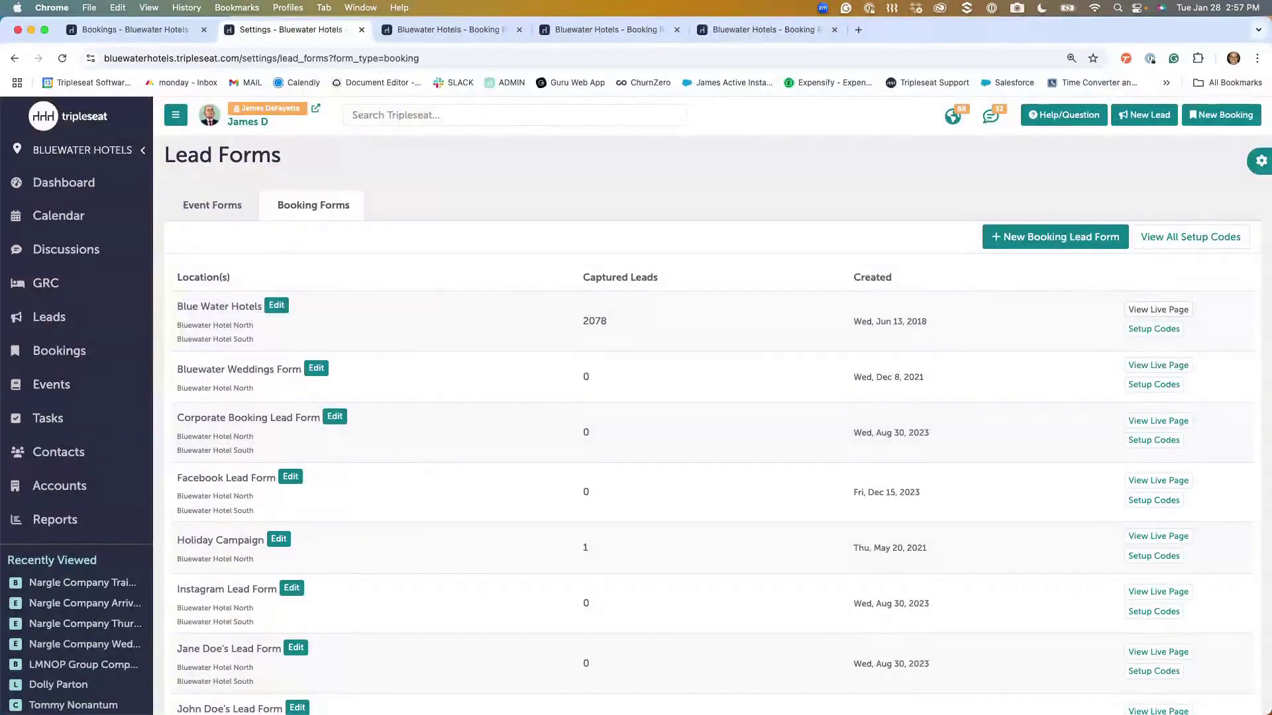
scroll(101, 551, "down", 5)
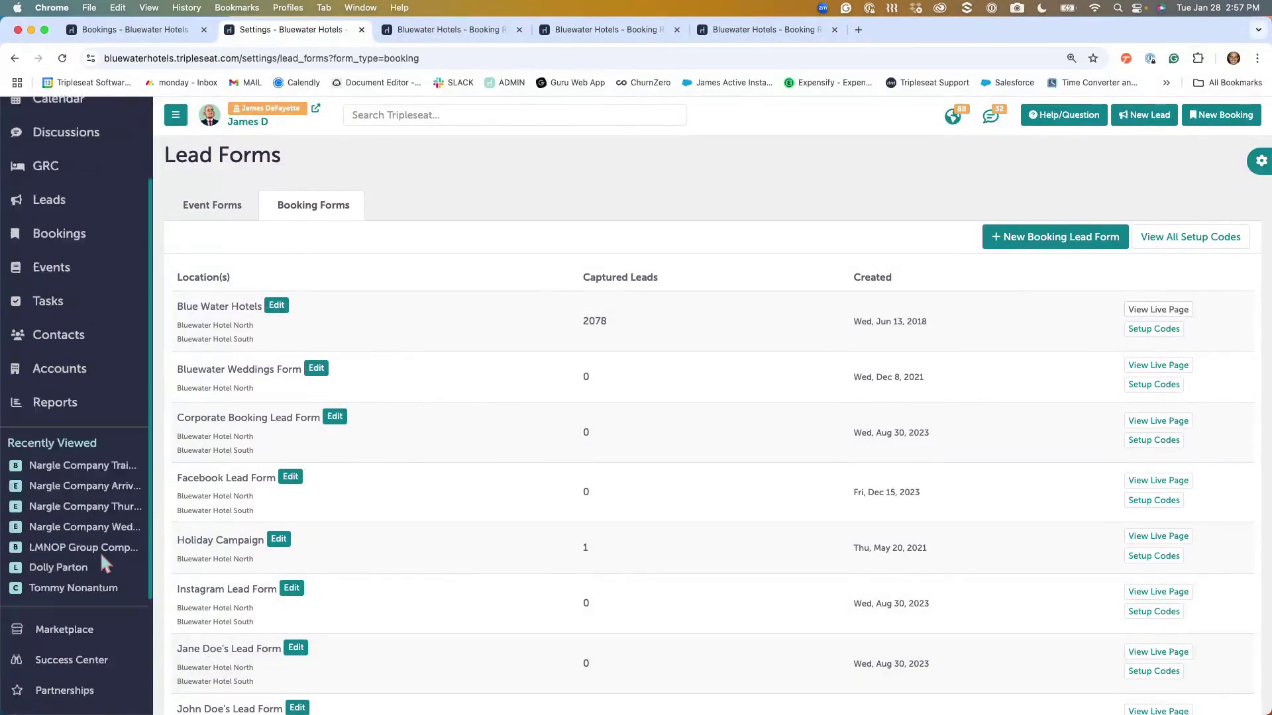
left_click(57, 588)
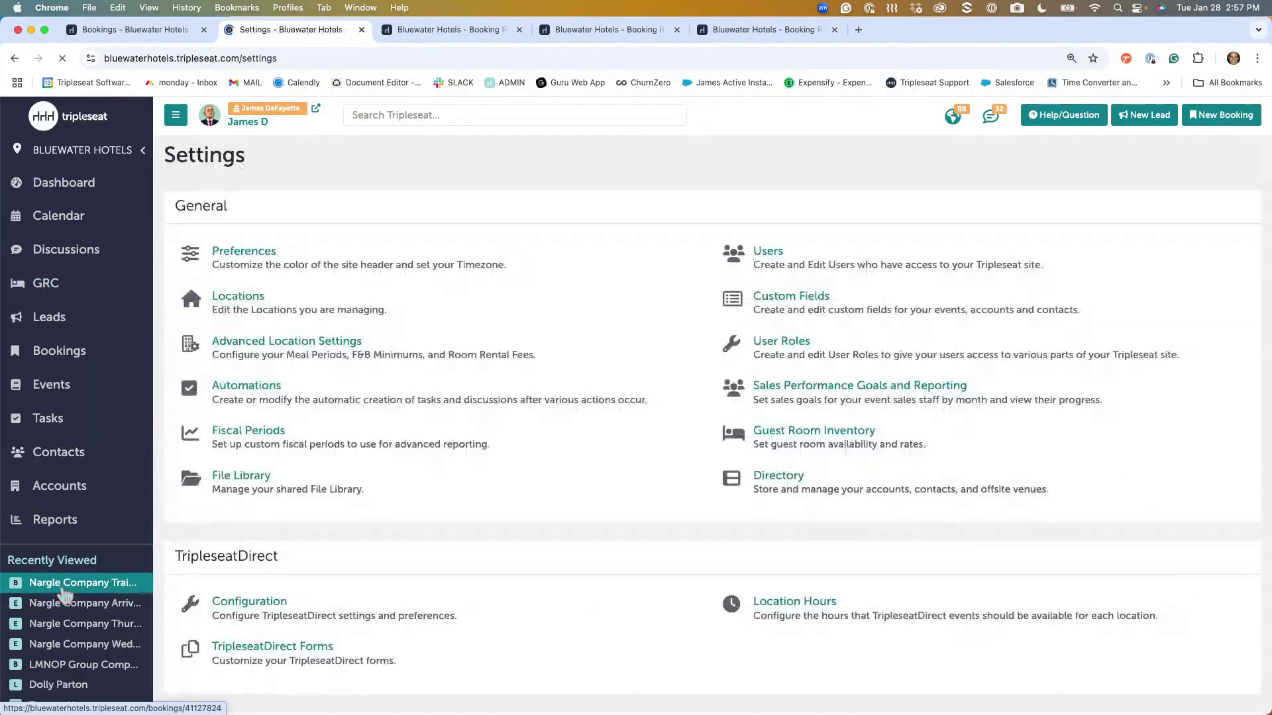
left_click(371, 312)
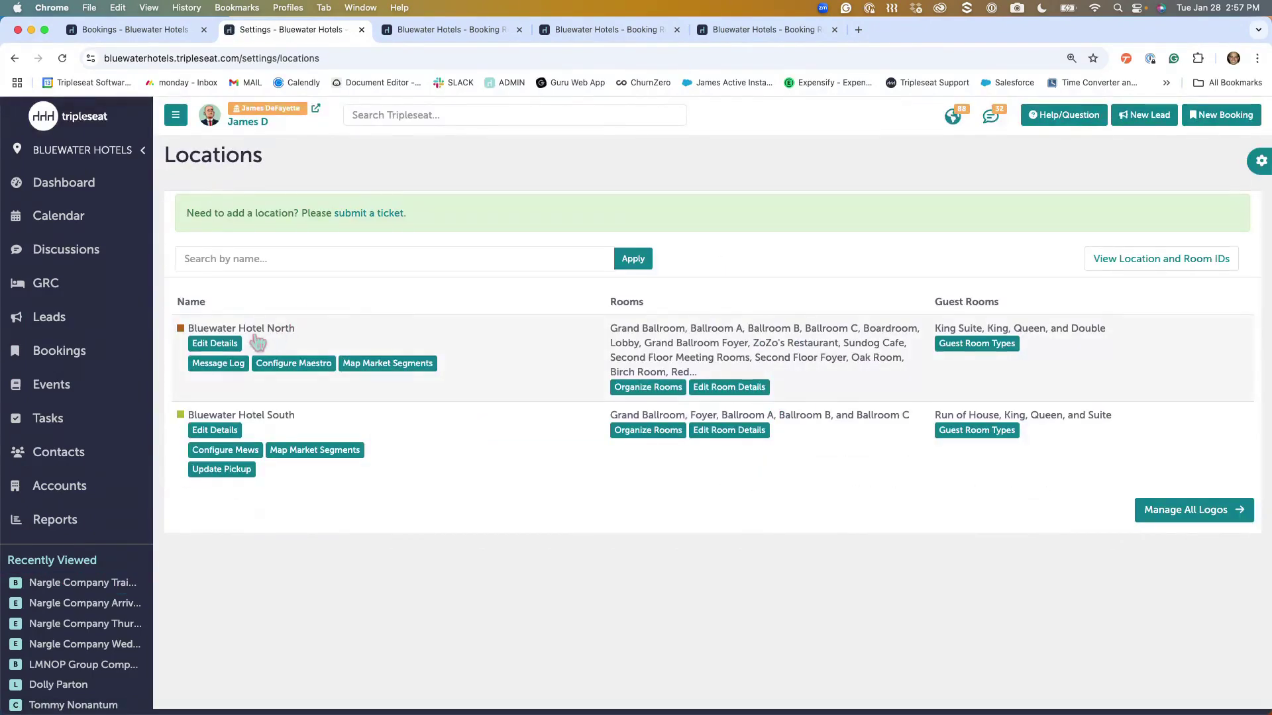
left_click(215, 343)
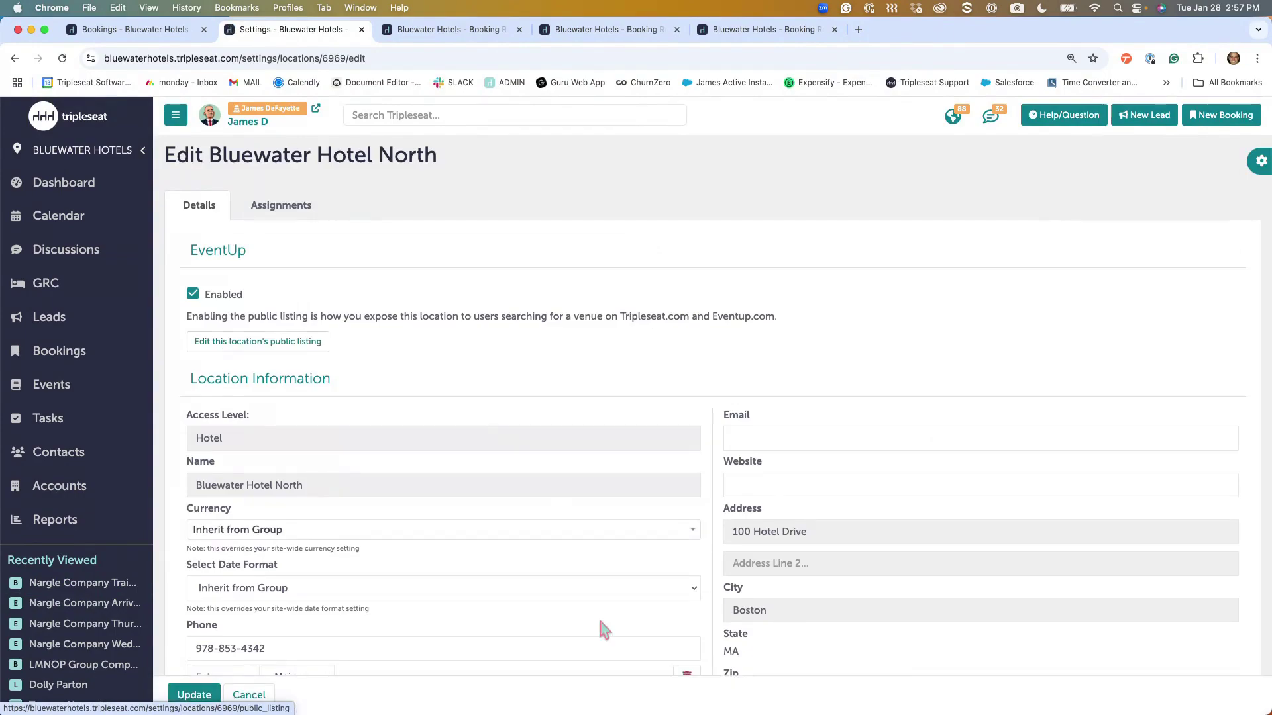
scroll(602, 629, "down", 3)
scroll(604, 629, "down", 15)
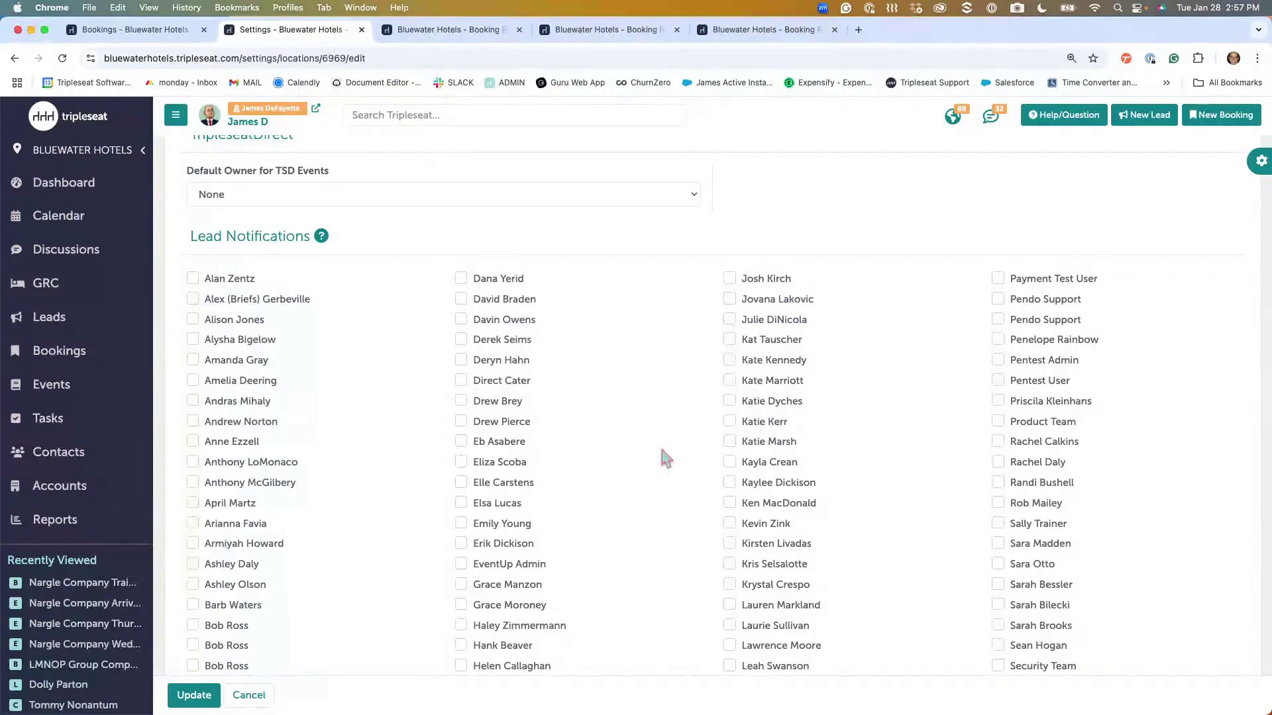
scroll(662, 450, "down", 3)
scroll(662, 454, "down", 15)
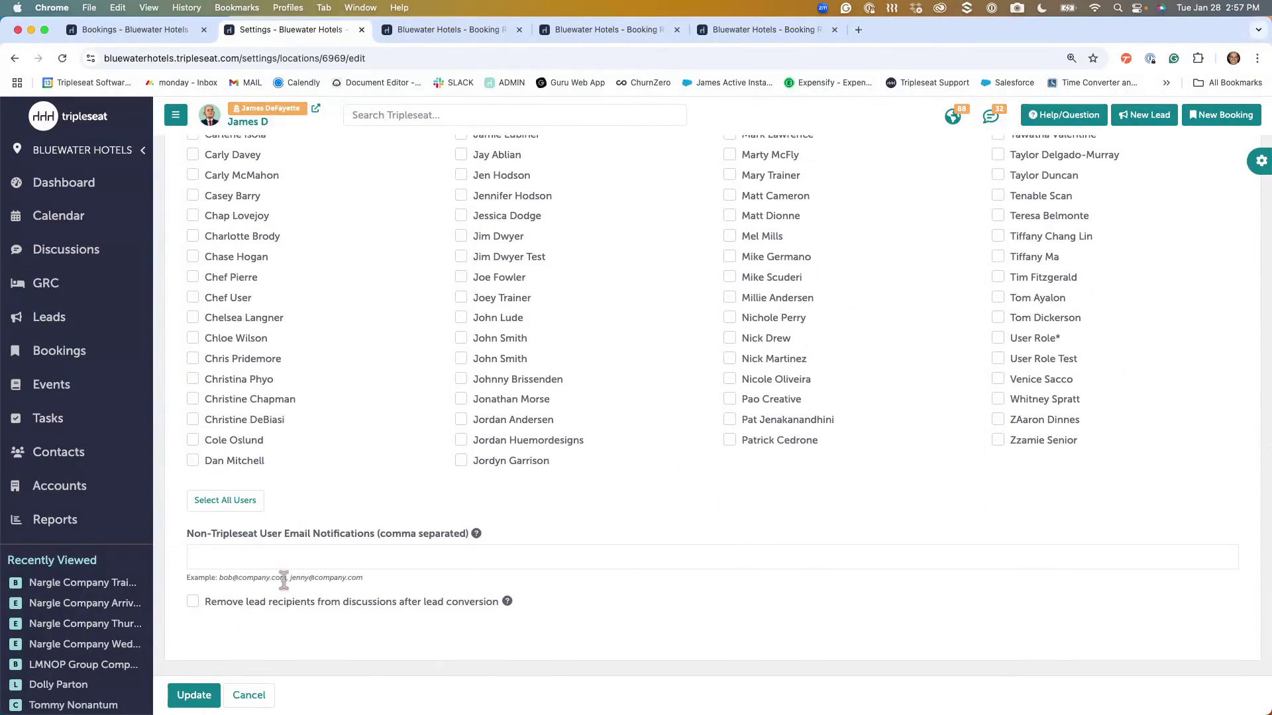
left_click(250, 696)
Open the EventUp public listings of the locations from Settings
scroll(33, 634, "down", 5)
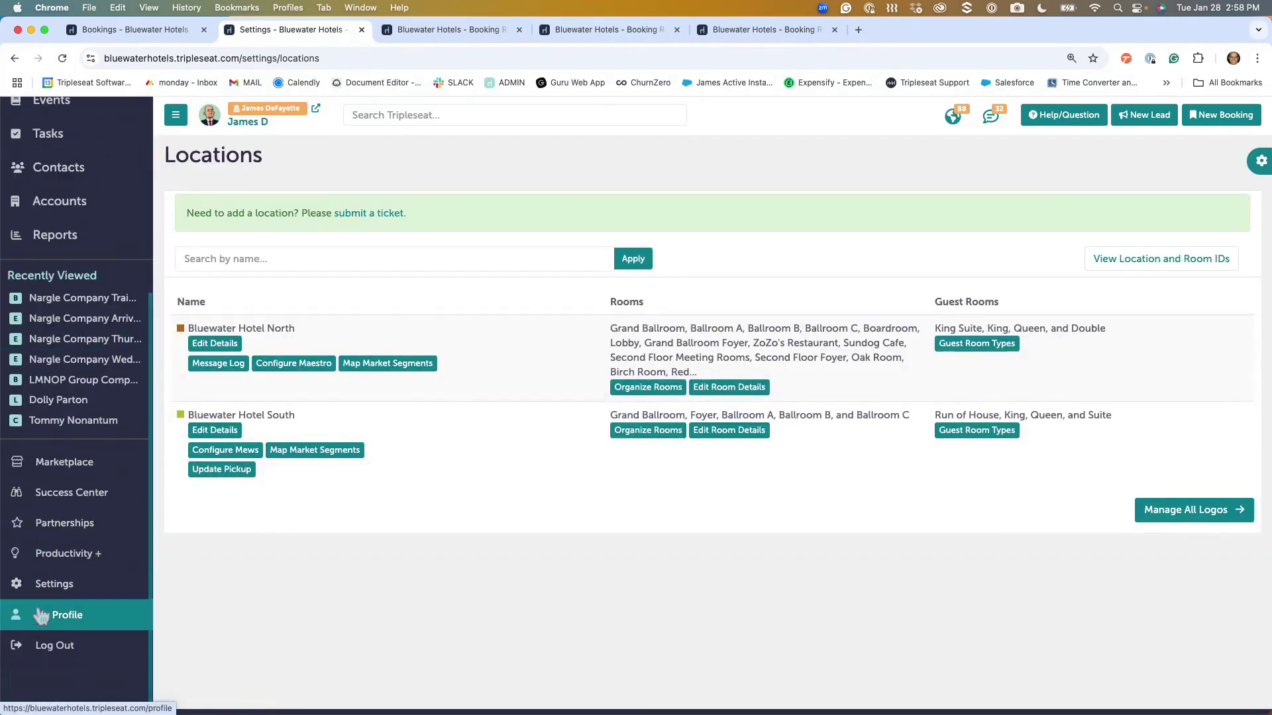
left_click(43, 587)
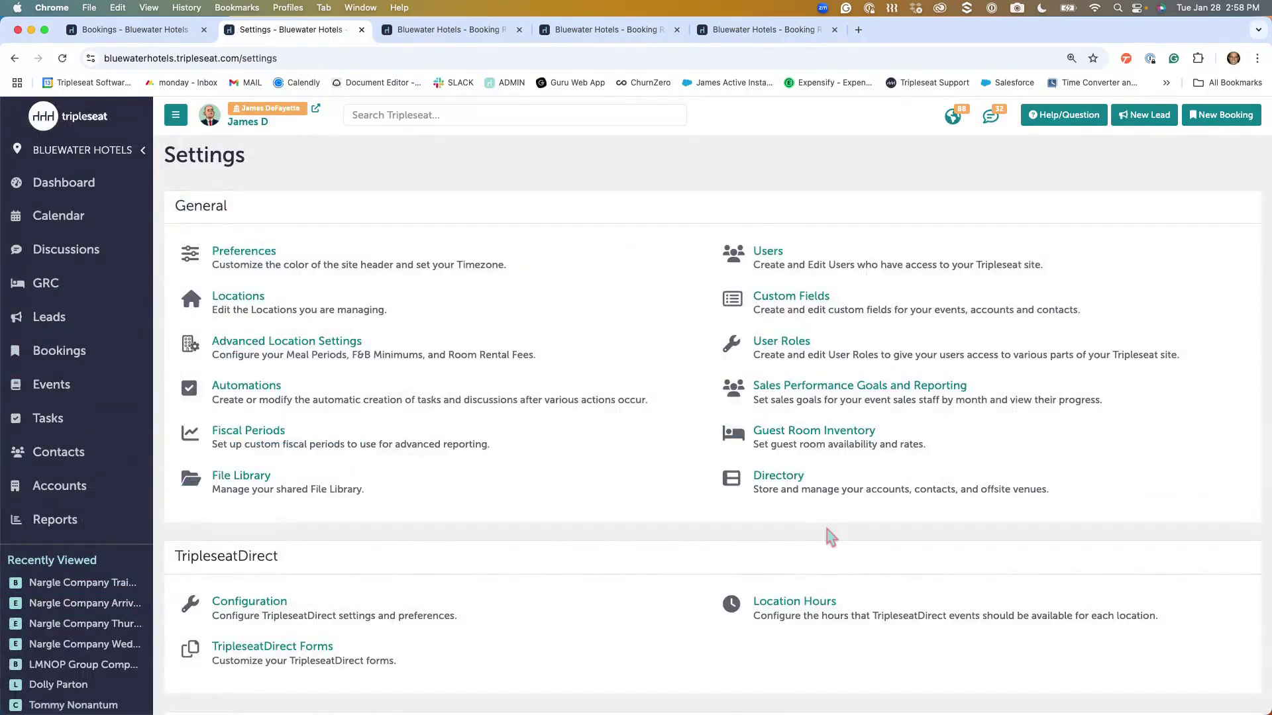
scroll(824, 522, "down", 7)
scroll(824, 522, "down", 4)
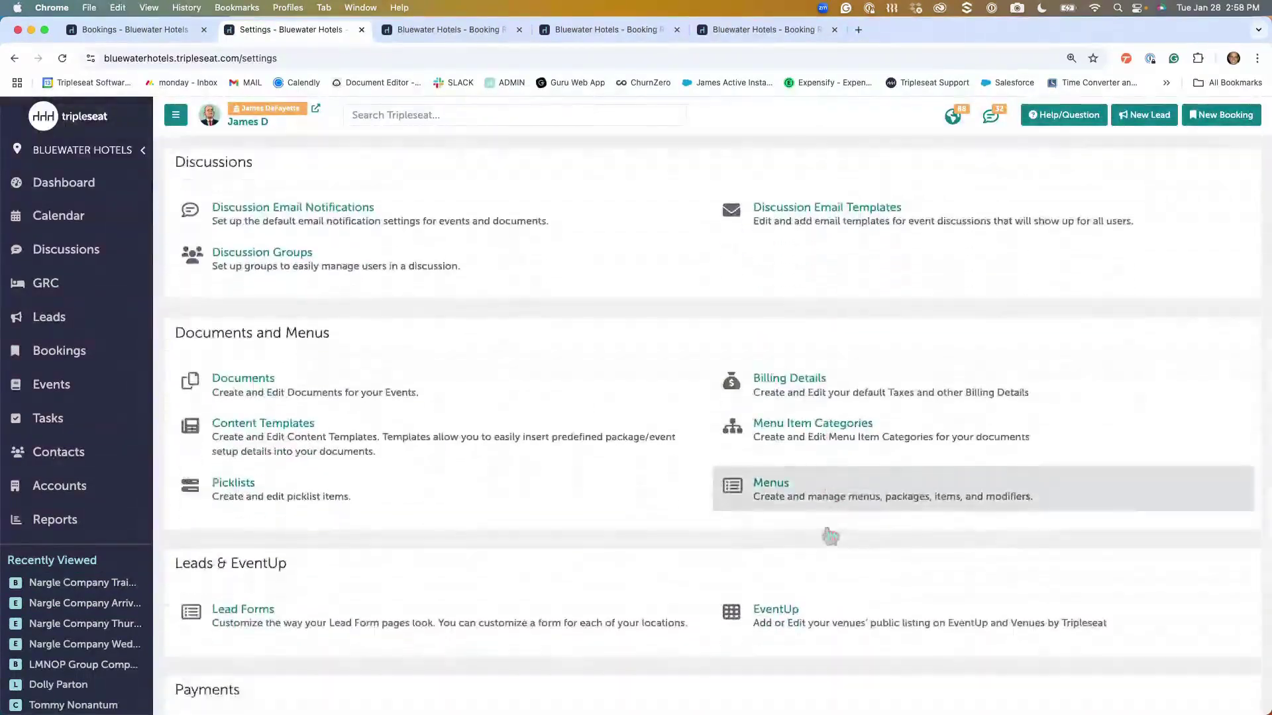
left_click(802, 464)
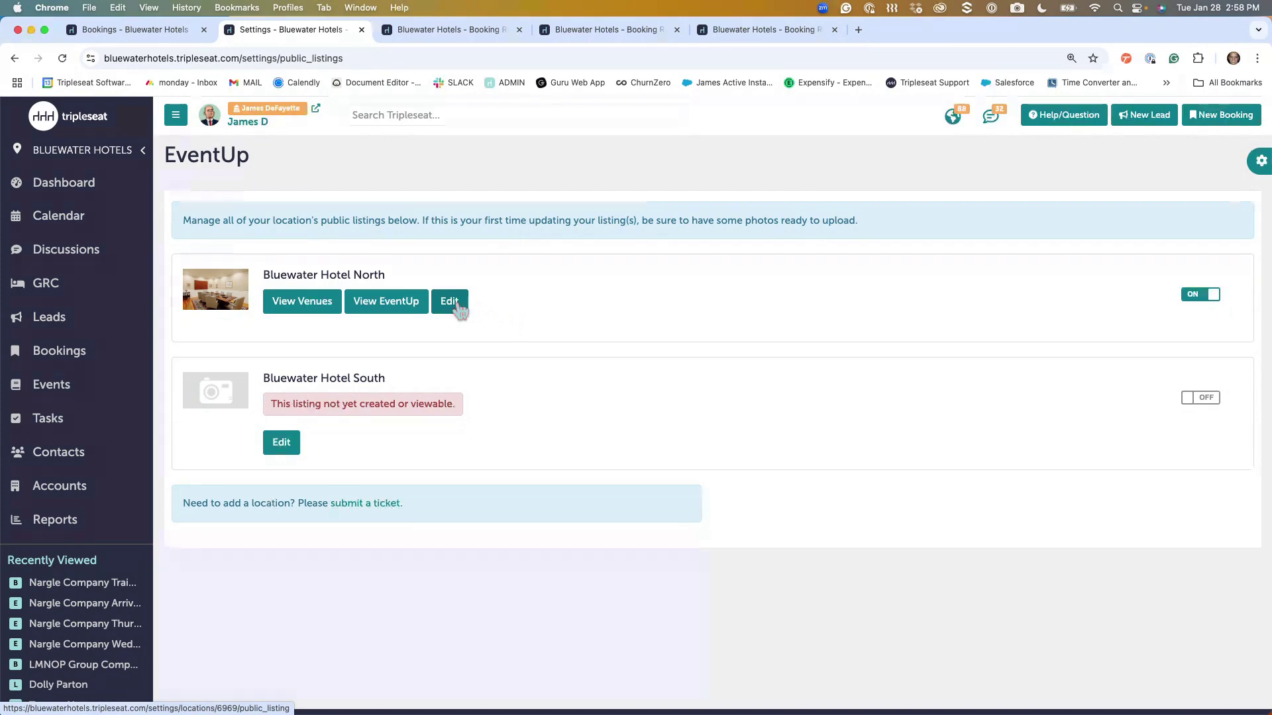
Return to the Dashboard and open the FAQ and Technical Questions knowledgebase from the online learning help resources
left_click(90, 190)
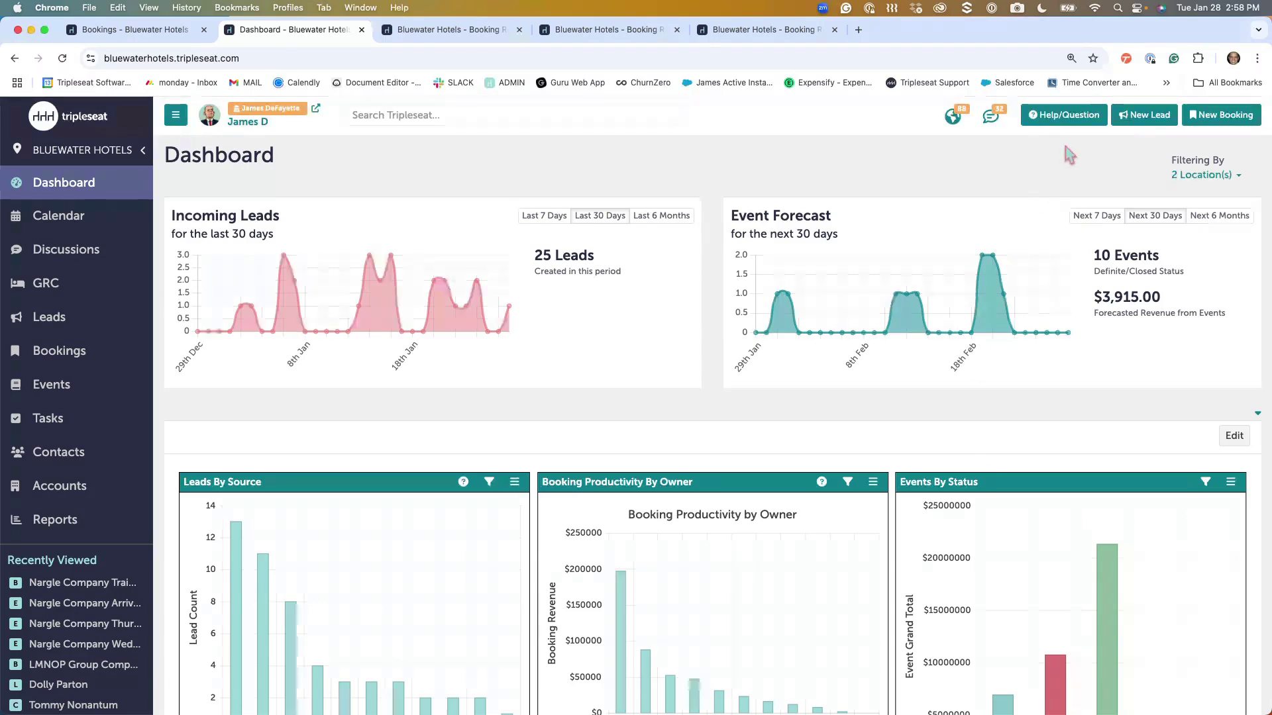
left_click(1059, 123)
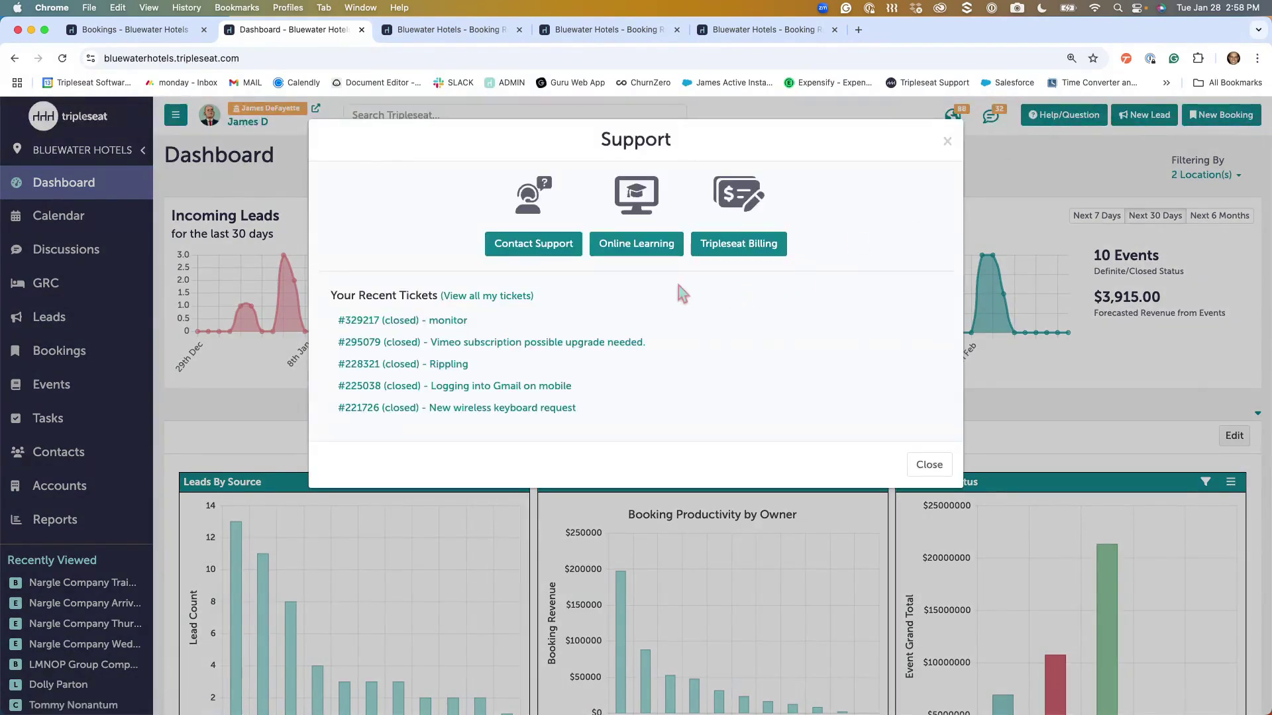
left_click(641, 251)
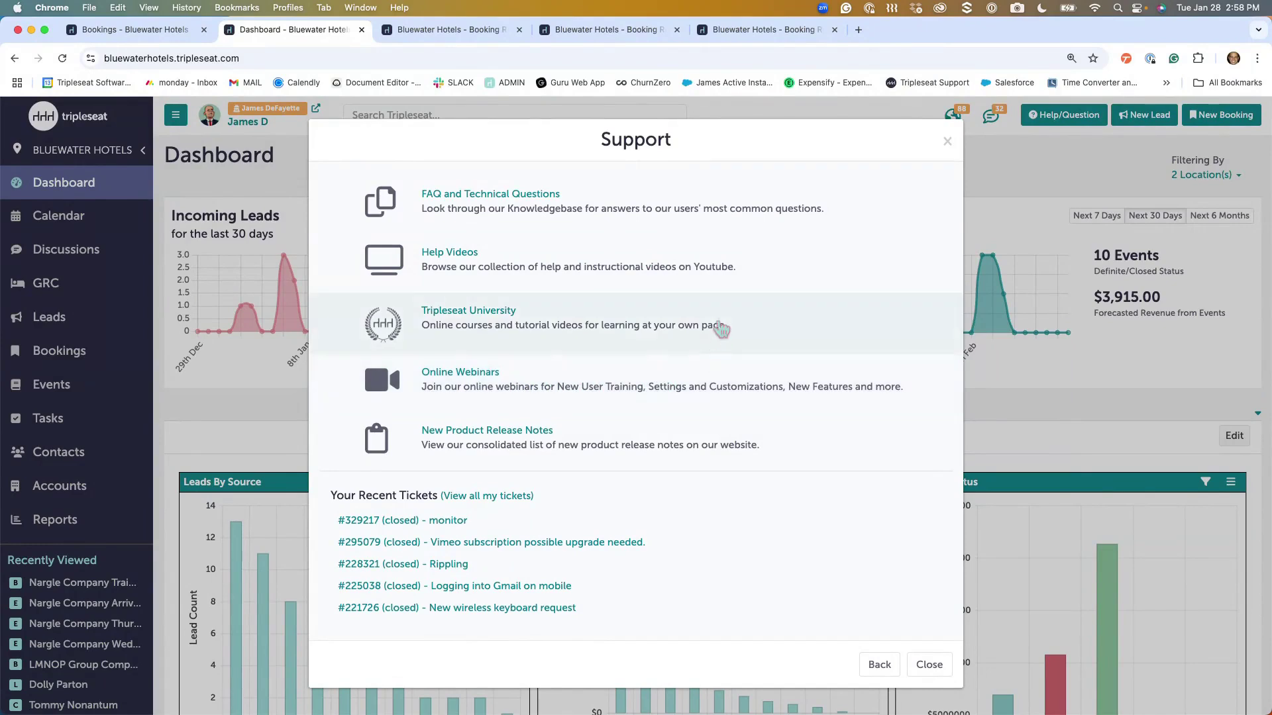
left_click(628, 219)
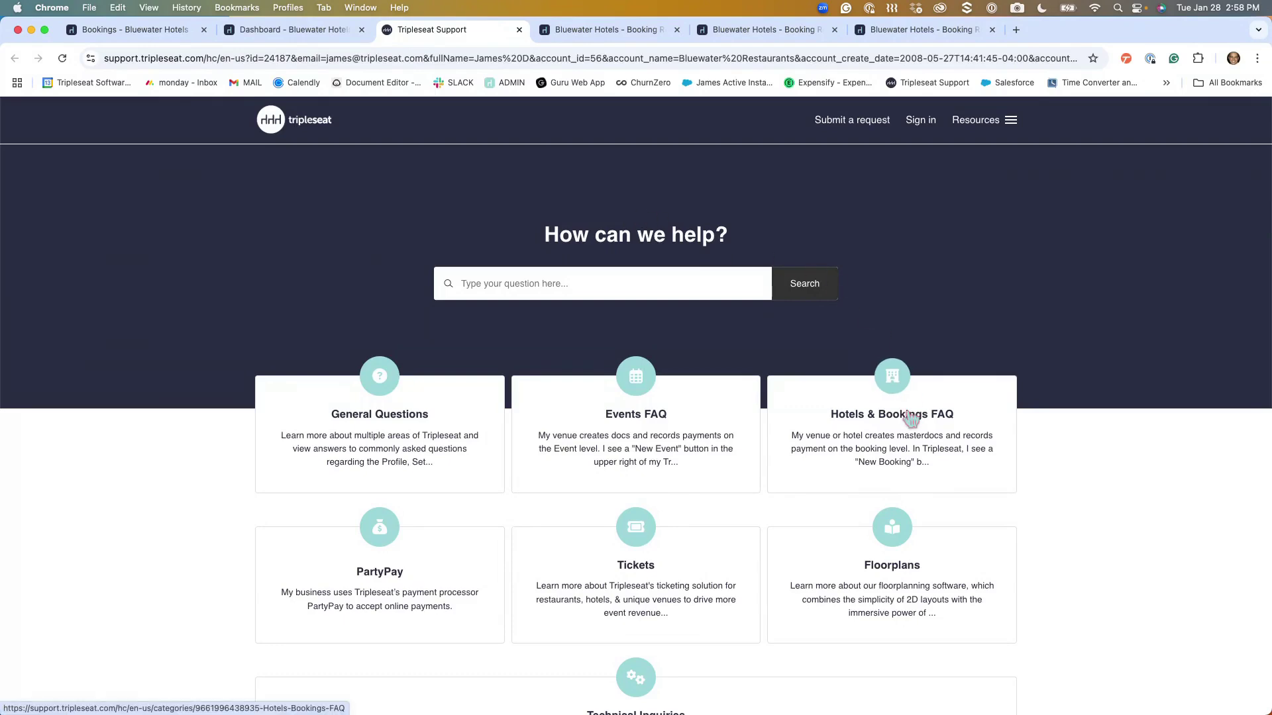
Open the Hotels & Bookings FAQ and examine its articles on fundamentals, PMS integrations, content templates, booking documents, payments and reporting
left_click(902, 426)
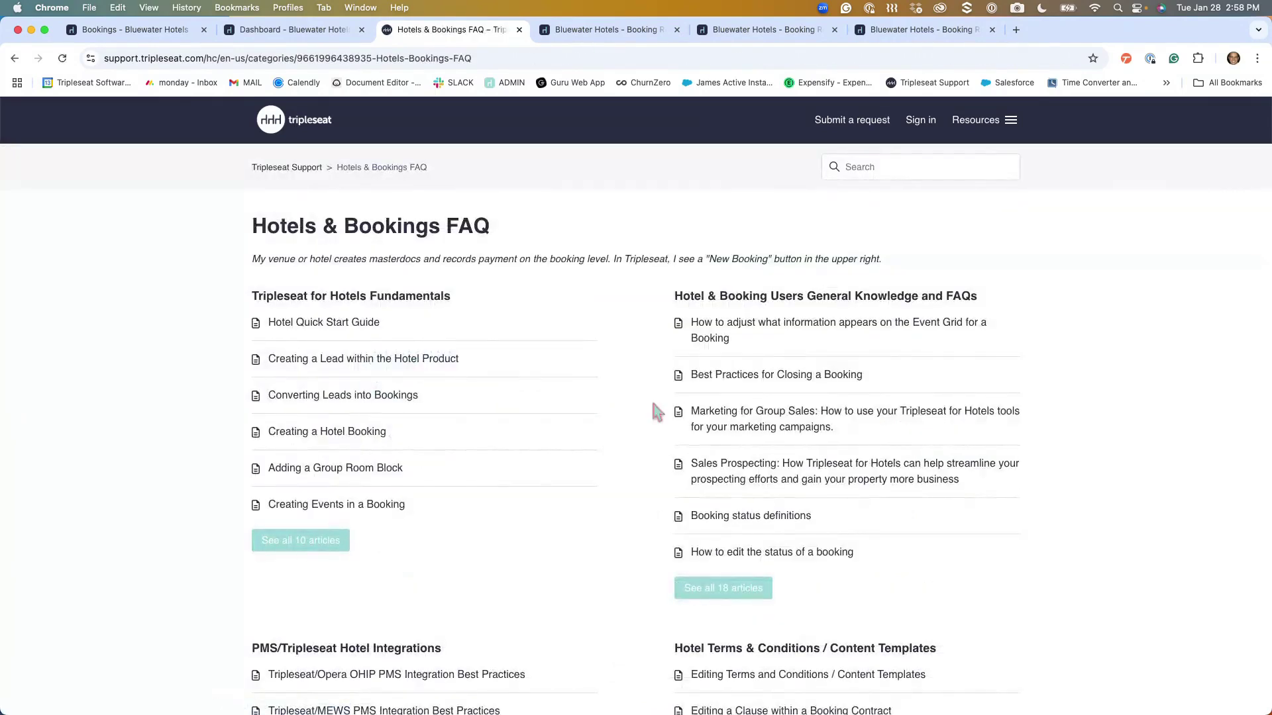
scroll(602, 501, "down", 1)
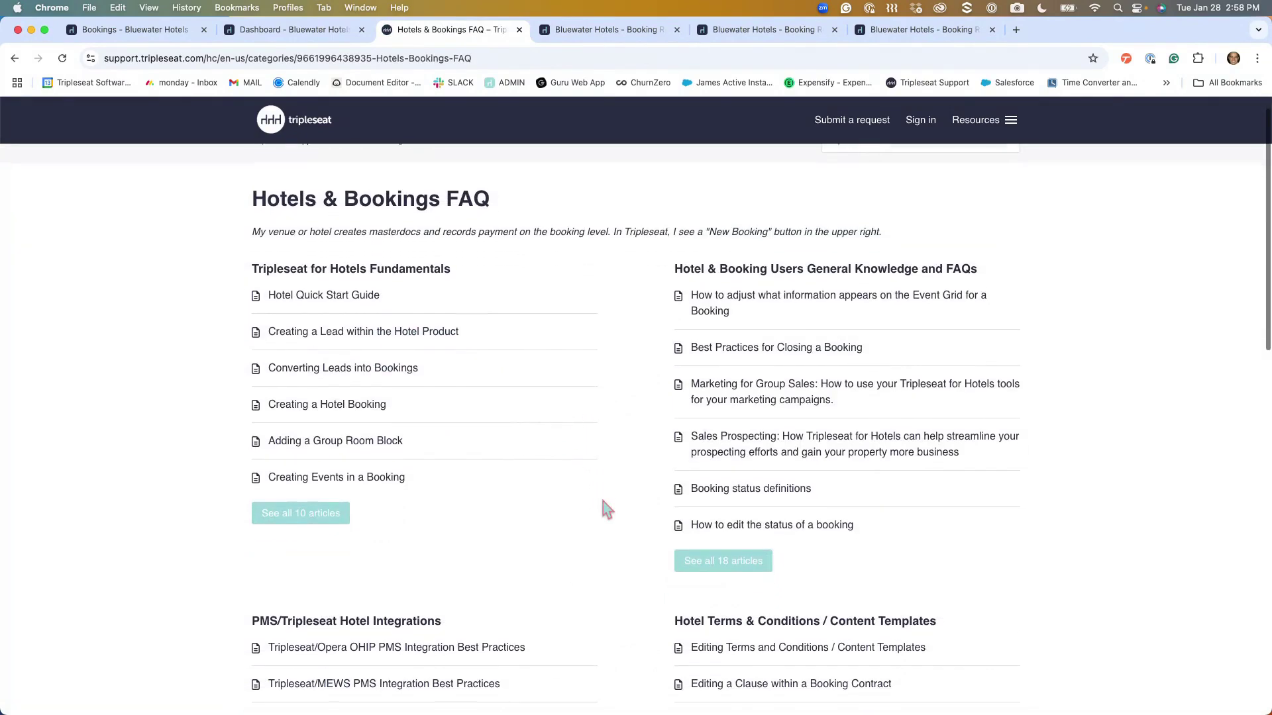
scroll(608, 509, "down", 2)
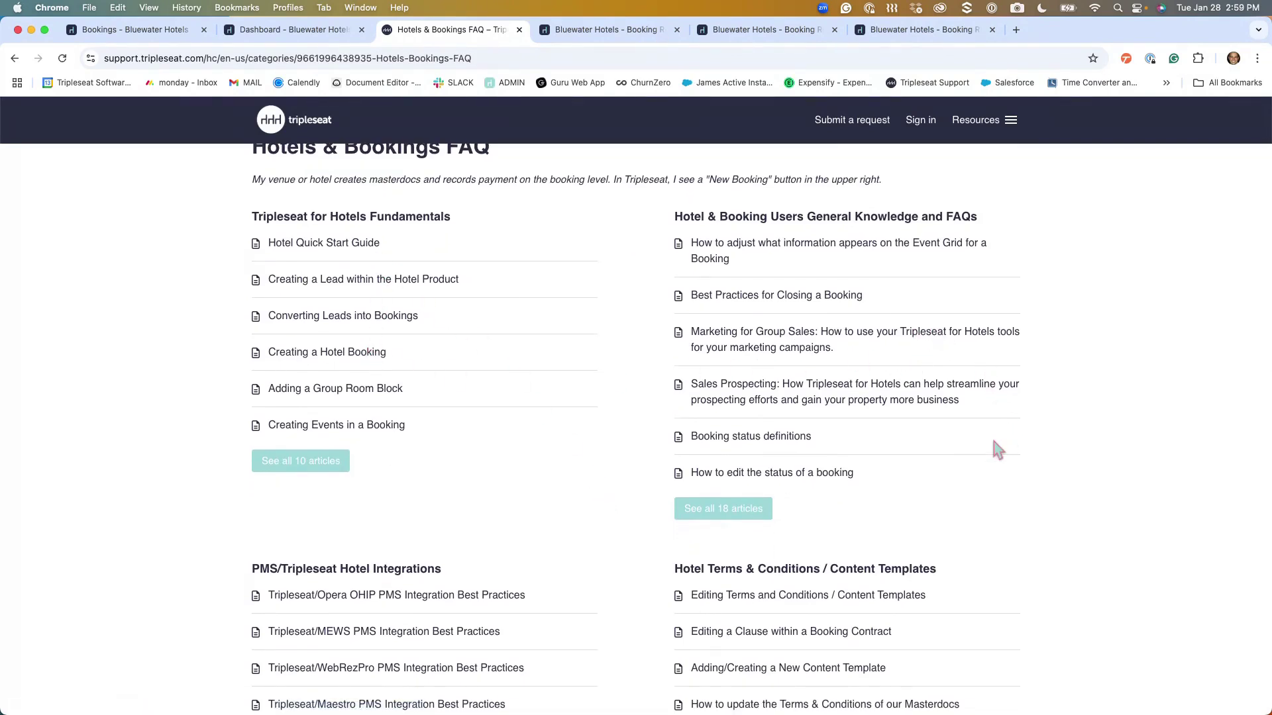
scroll(993, 446, "down", 5)
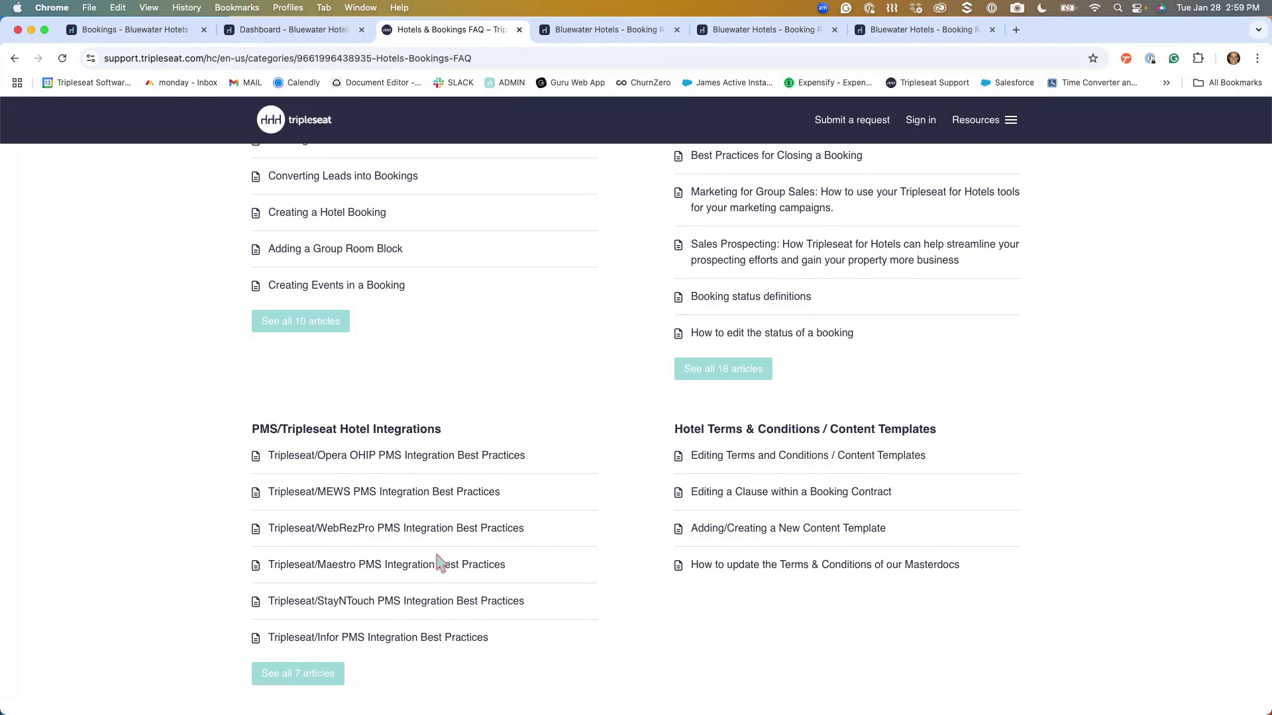
scroll(676, 570, "down", 10)
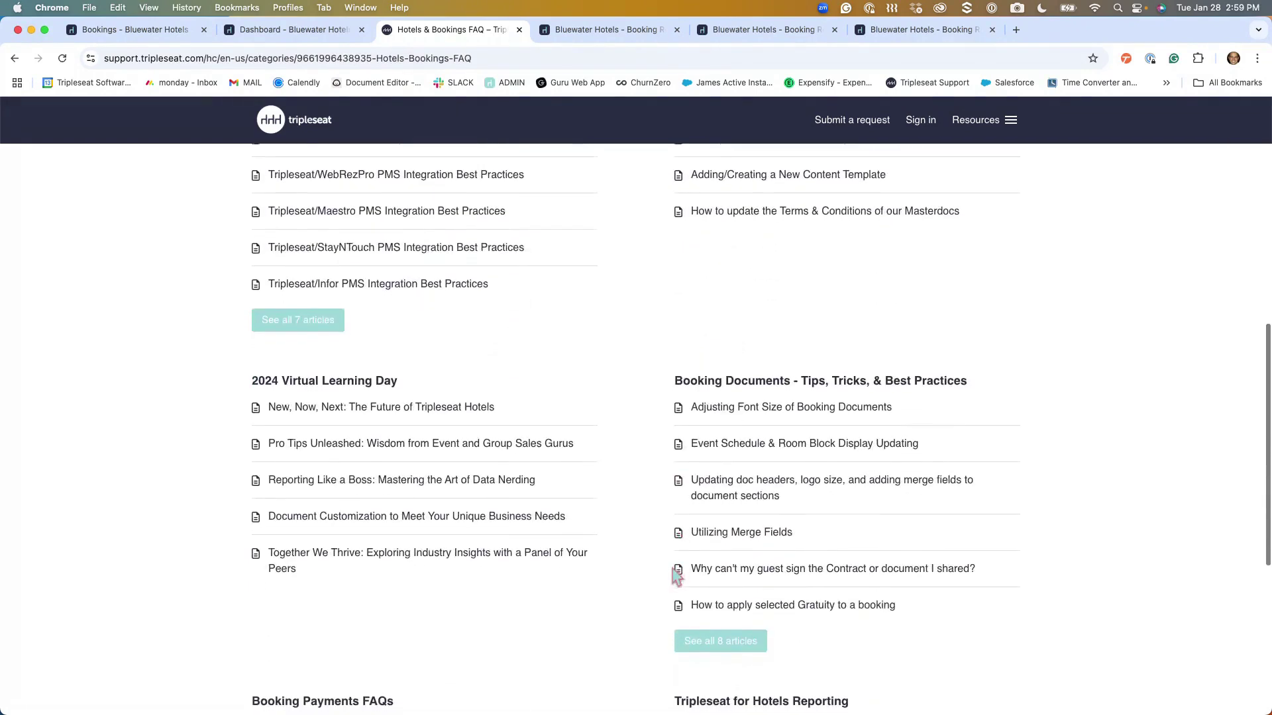
scroll(591, 517, "down", 5)
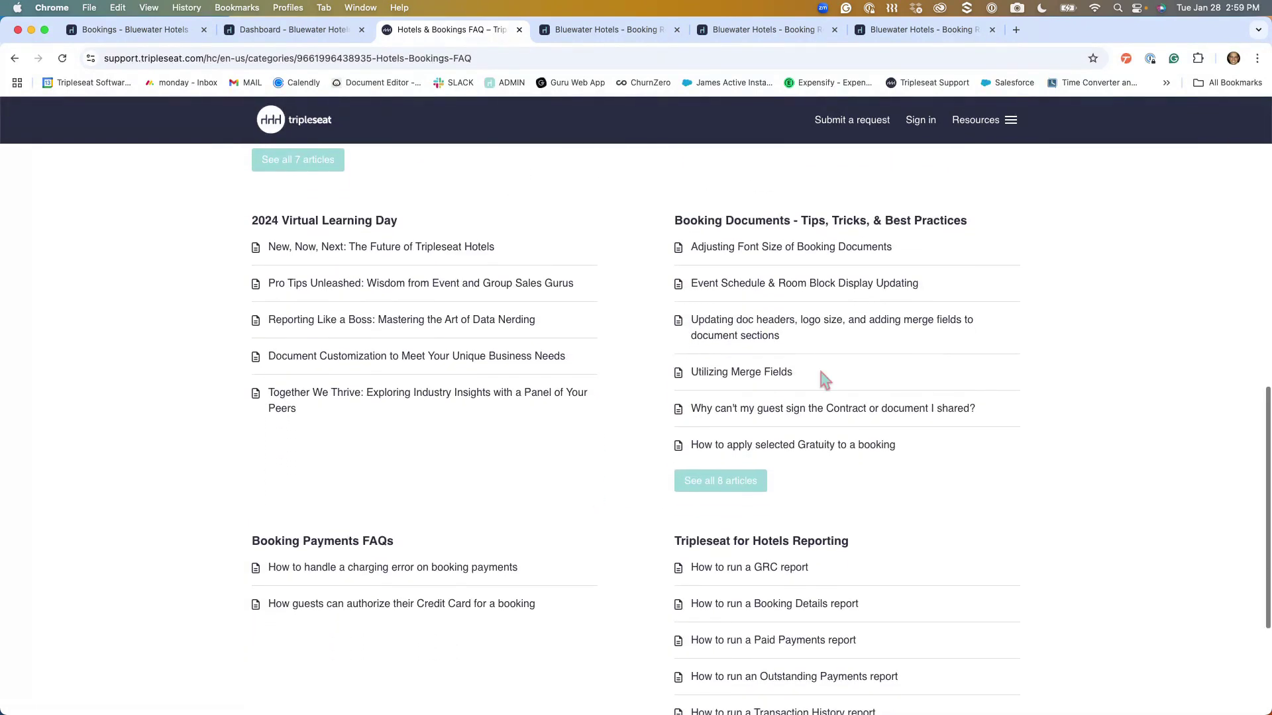
scroll(825, 380, "up", 20)
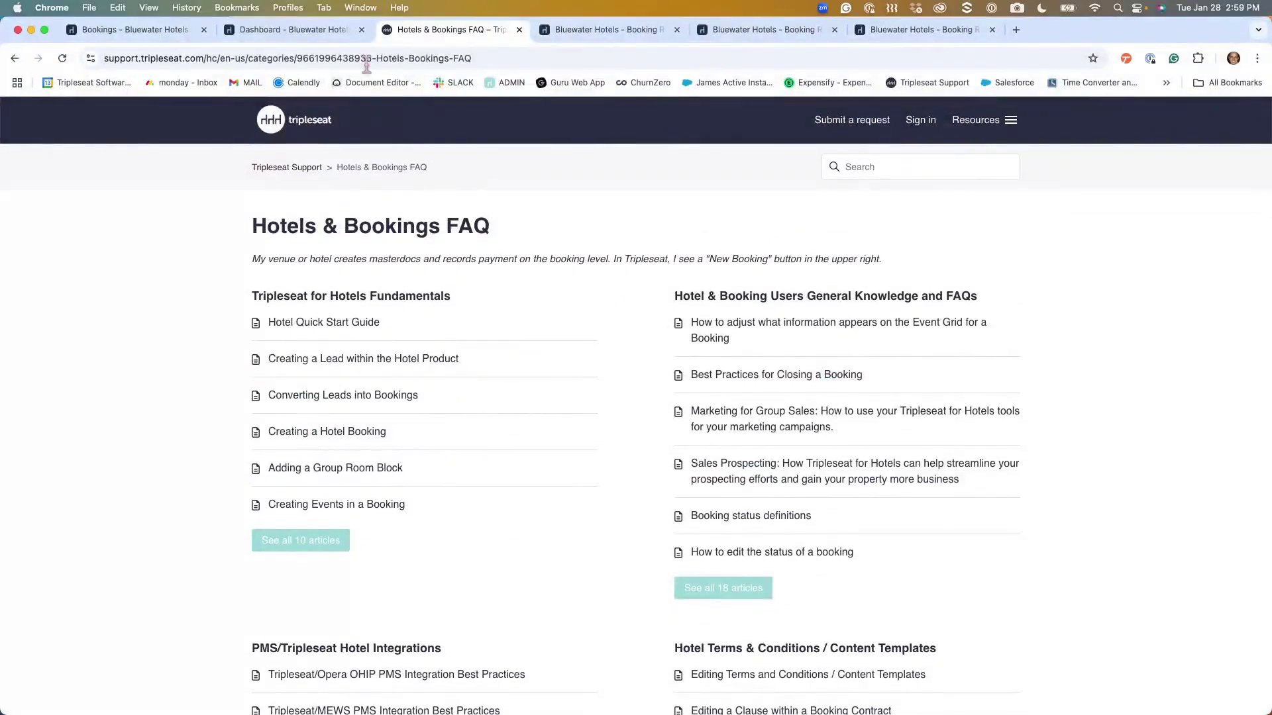
Go back to the Tripleseat Dashboard and close the Support window
left_click(292, 29)
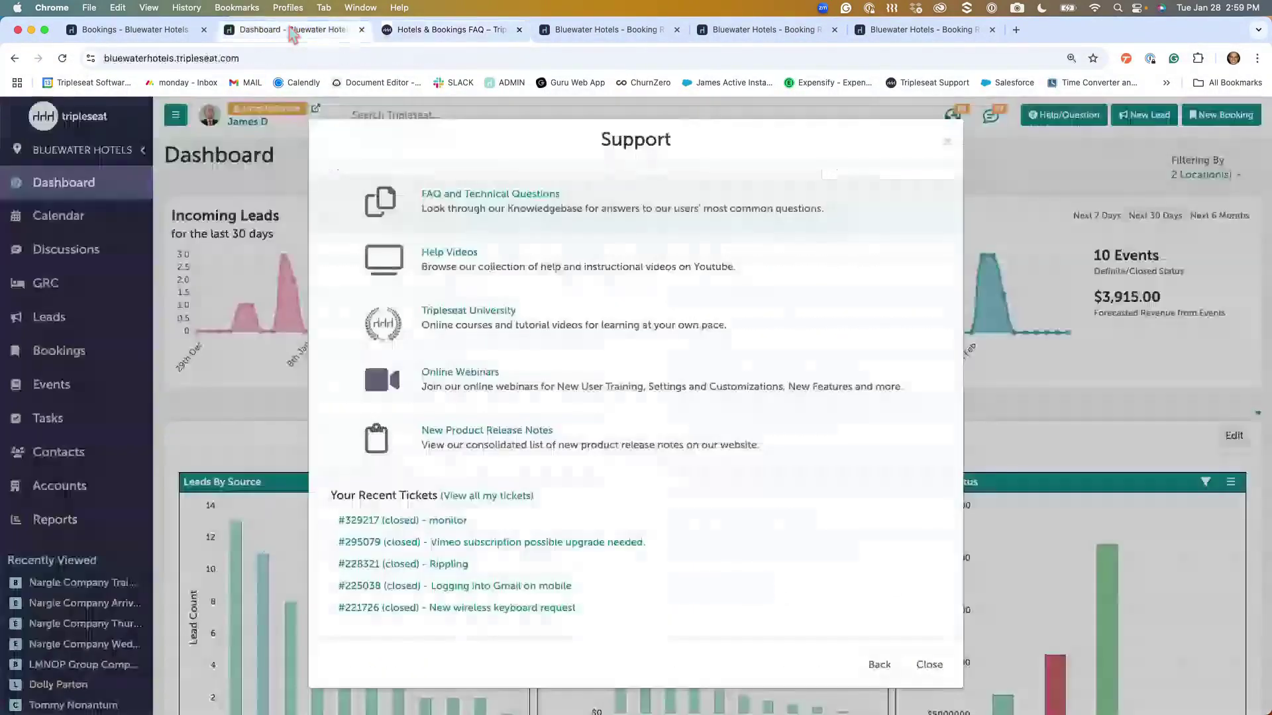
left_click(947, 142)
scroll(120, 502, "down", 5)
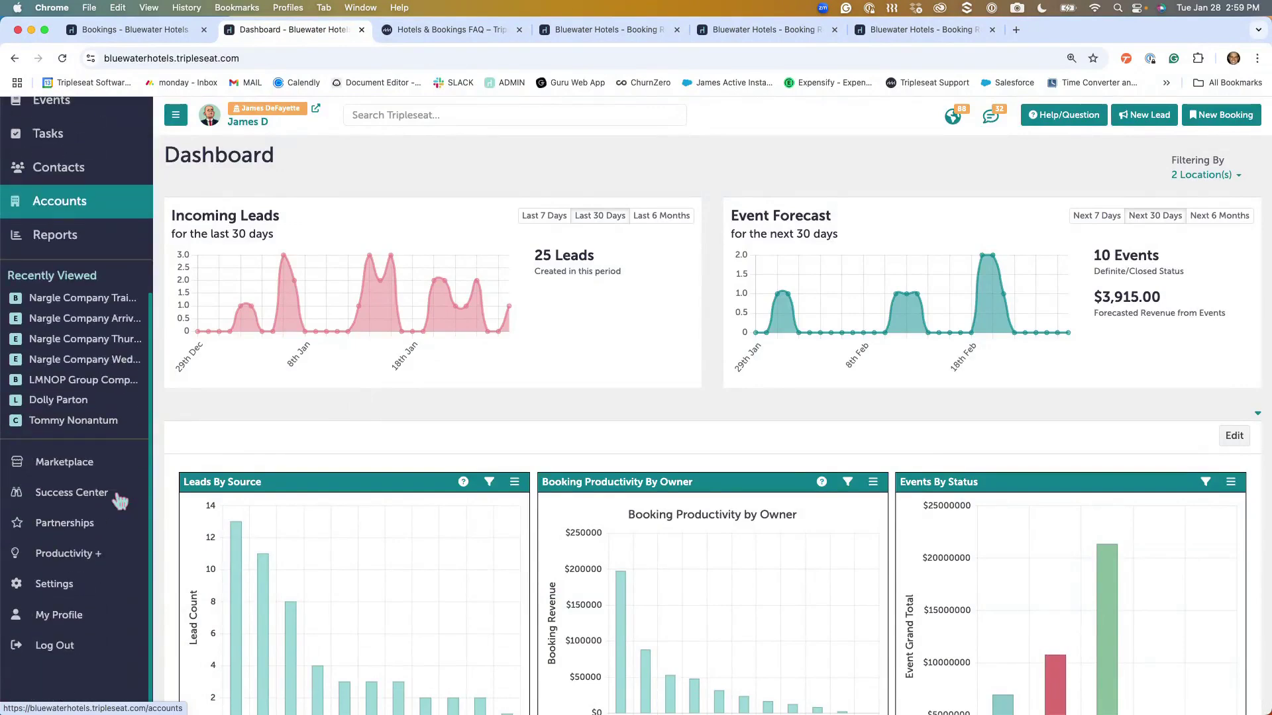